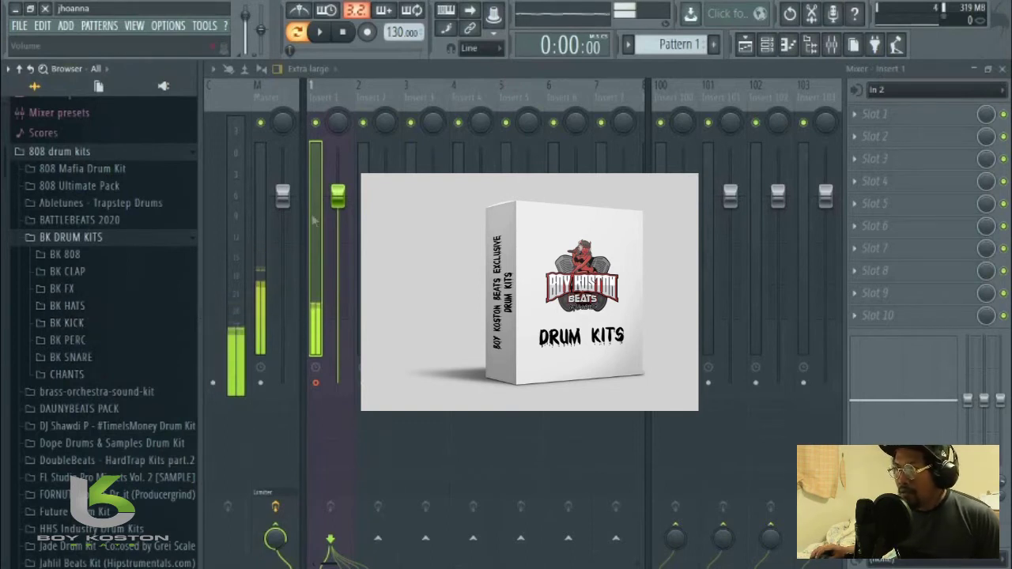
Step: Audition BK_BOOM1 from the BK 808 folder by placing it on playlist Track 1 and playing it, and remove the clip
click(744, 46)
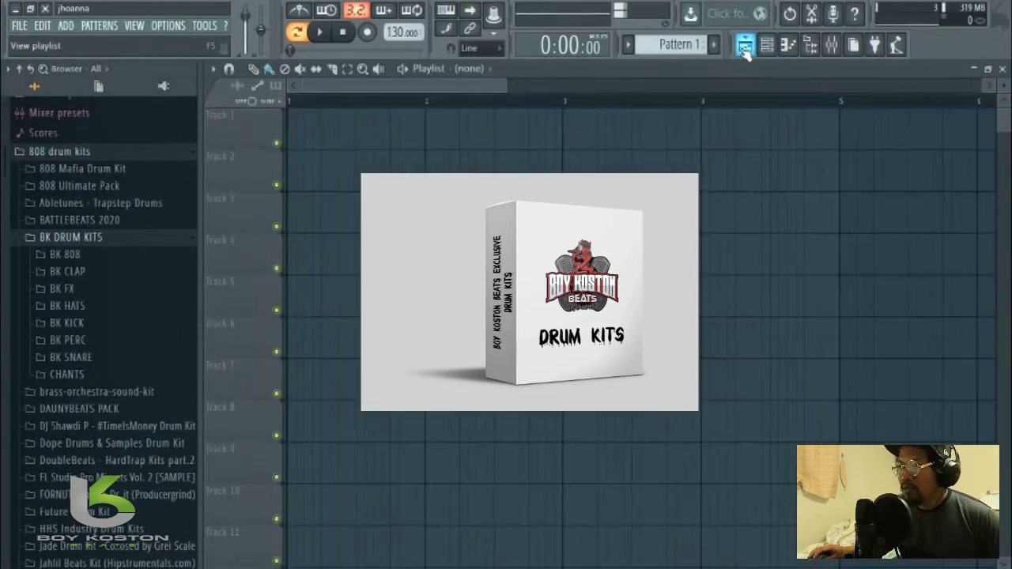
click(69, 254)
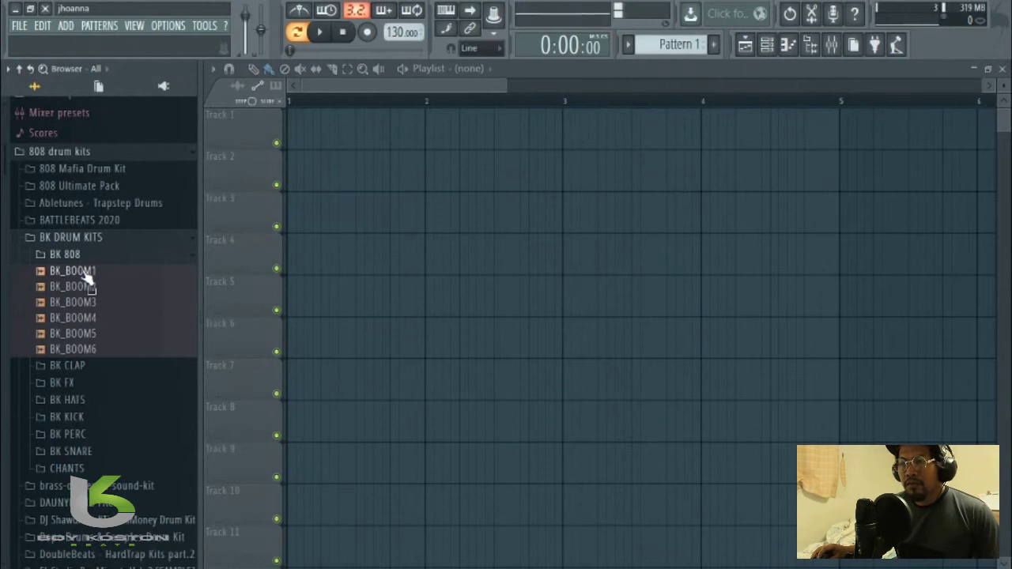
drag(87, 276, 300, 123)
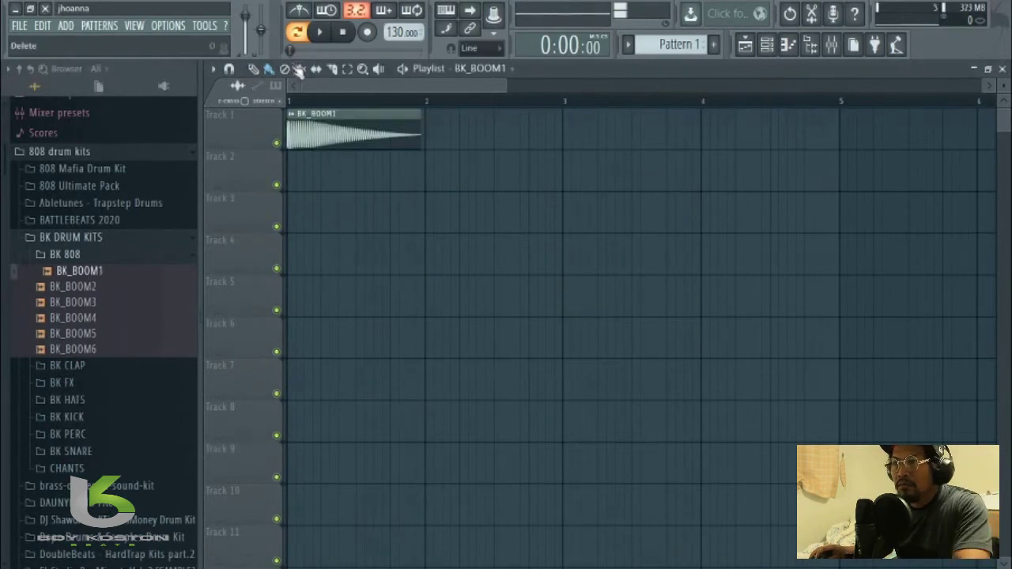
key(space)
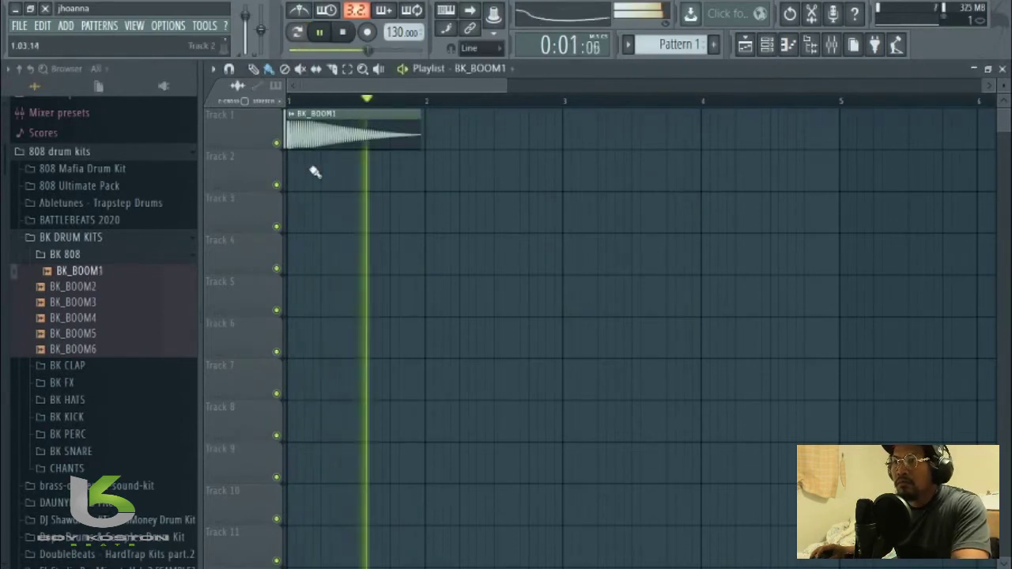
key(space)
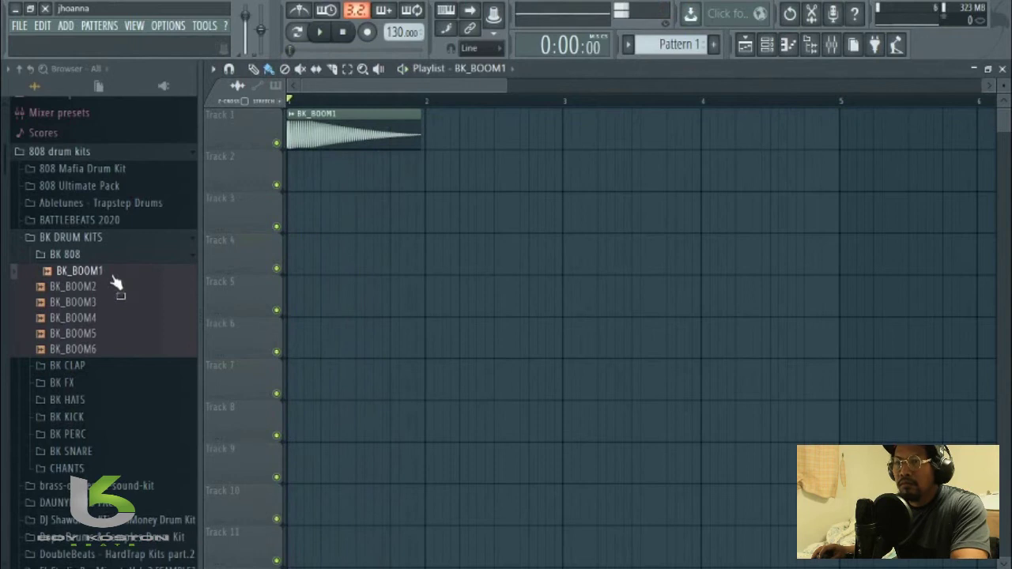
right_click(337, 137)
Step: Place BK_BOOM2 at the start of Track 1, play it back and delete the clip
drag(87, 287, 316, 141)
key(space)
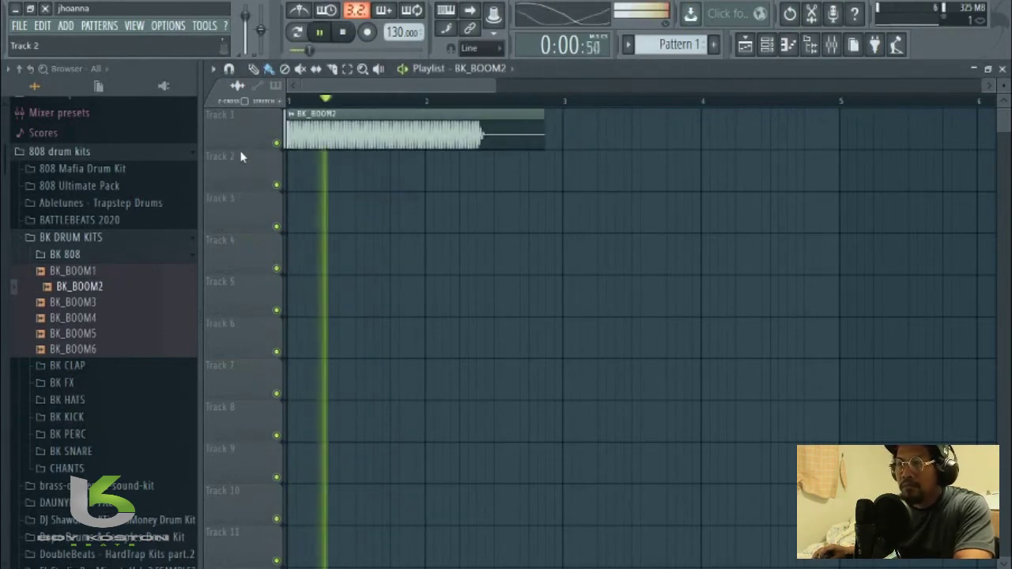
right_click(324, 131)
key(space)
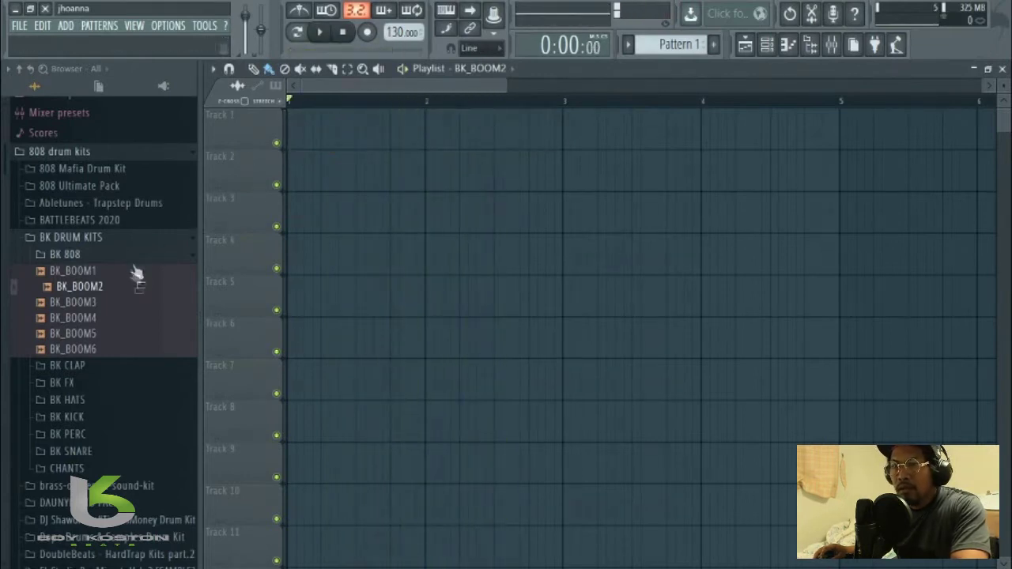
Step: Place BK_BOOM3 at the start of Track 1, listen to it and clear it from the playlist
click(98, 303)
drag(103, 307, 316, 130)
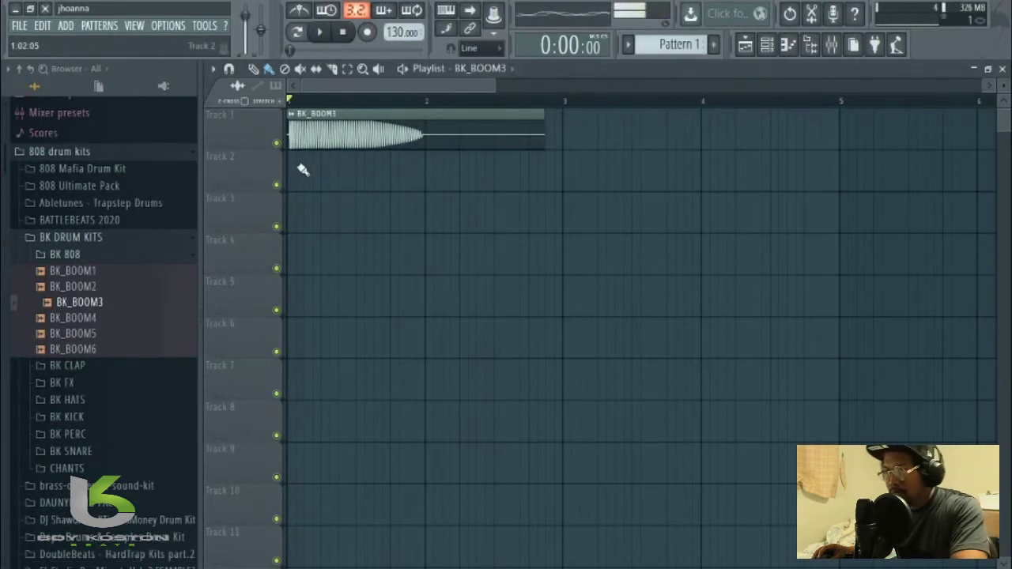
key(space)
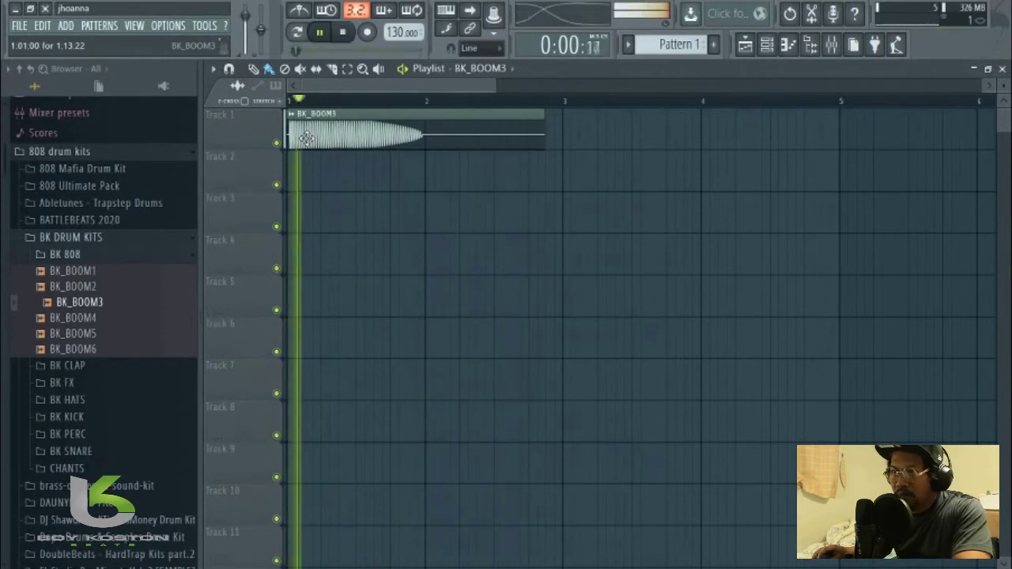
right_click(306, 140)
key(space)
Step: Audition BK_BOOM4 as a clip at the start of Track 1 and delete it after playback
click(90, 318)
drag(91, 318, 294, 136)
key(space)
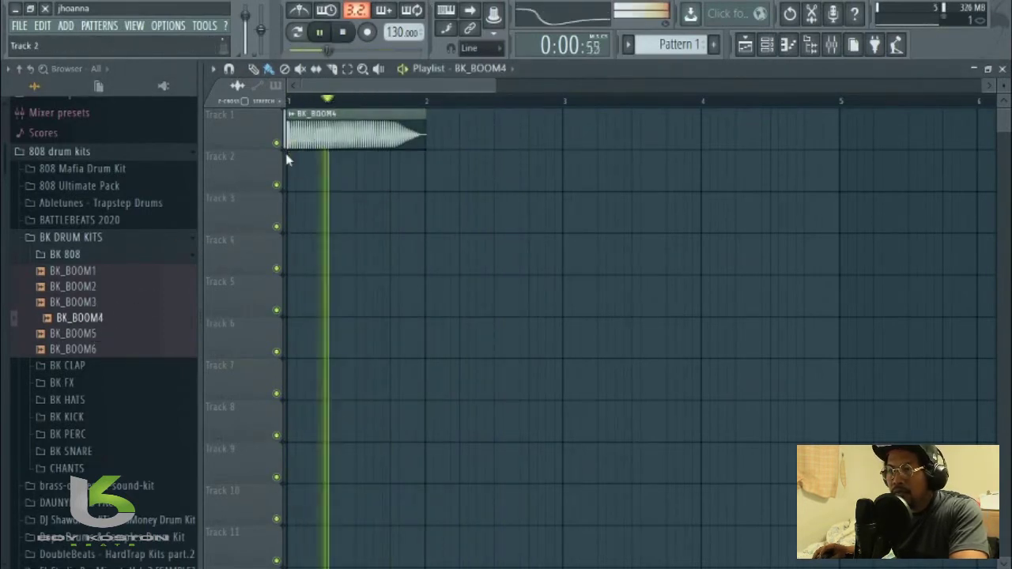
key(space)
right_click(294, 141)
Step: Audition BK_BOOM5 as a clip at the start of Track 1 and remove it after playback
drag(97, 333, 294, 136)
key(space)
key(space)
right_click(297, 139)
Step: Play BK_BOOM6 as a clip on Track 1, delete it and collapse the BK 808 folder
drag(103, 356, 301, 134)
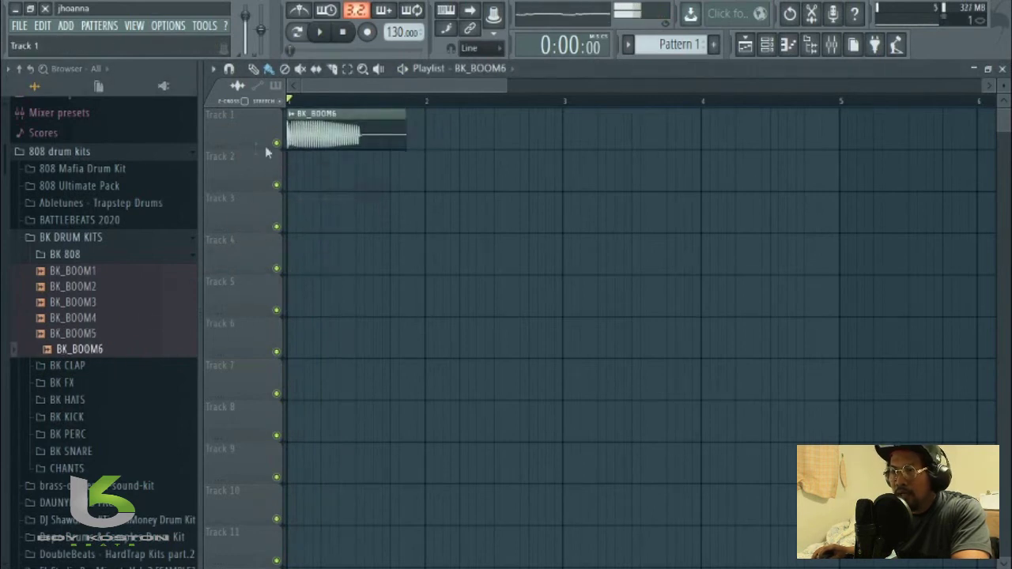
key(space)
key(space)
right_click(333, 150)
click(79, 257)
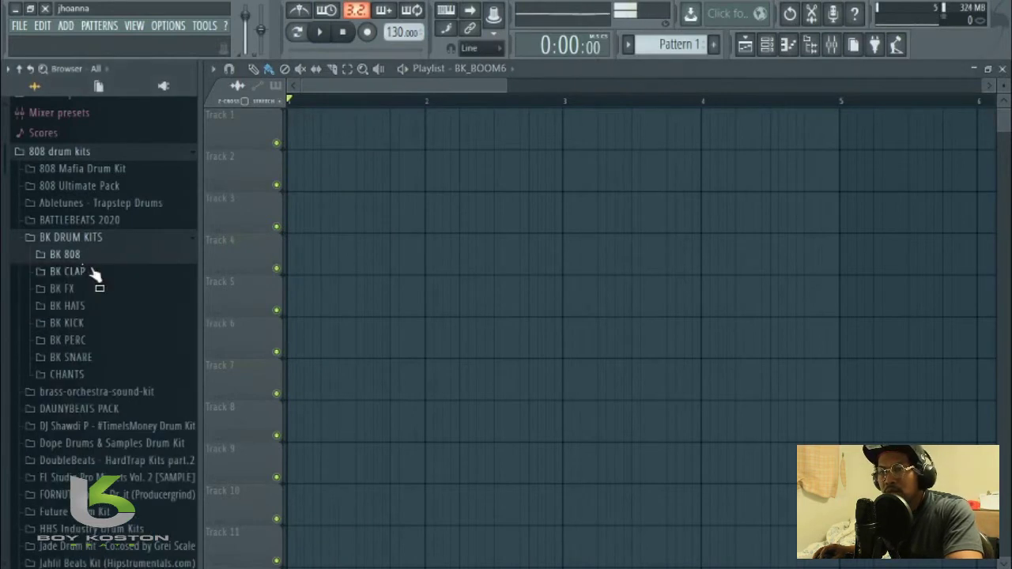
Step: Preview the samples BK_CLAP1 to BK_CLAP4 in the BK CLAP folder and collapse the folder
click(91, 272)
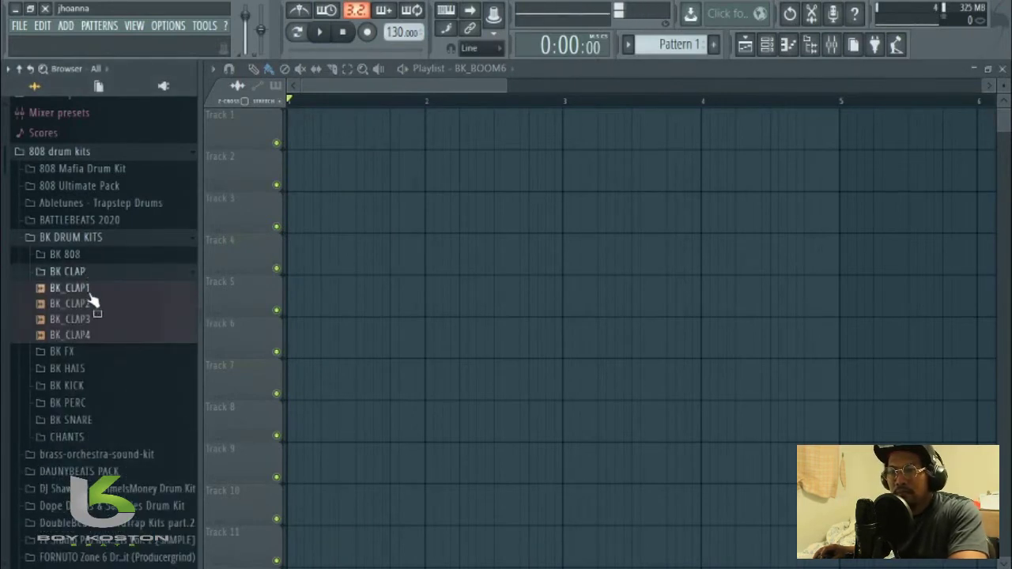
drag(88, 291, 93, 307)
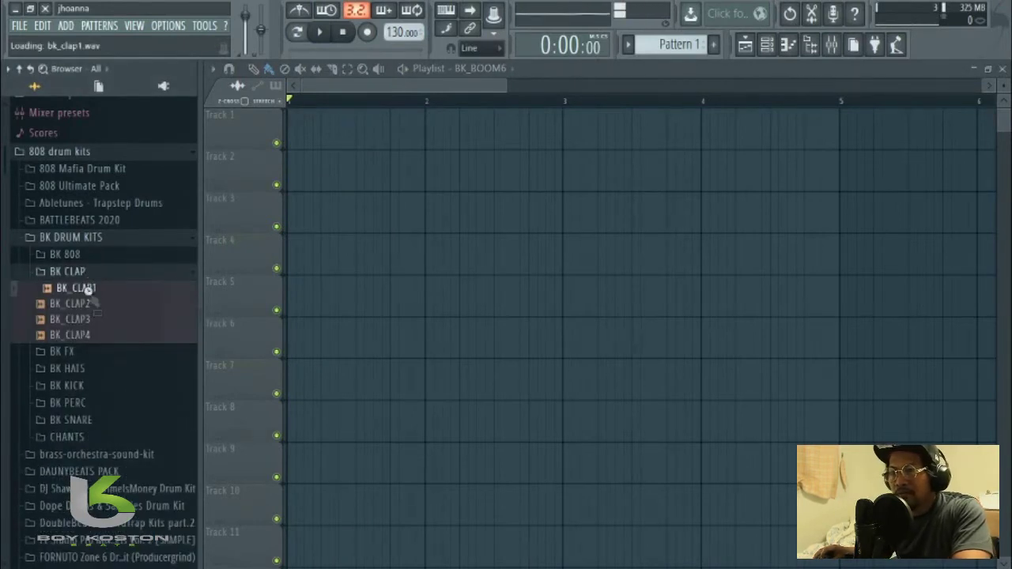
click(91, 305)
click(91, 320)
click(89, 335)
click(91, 273)
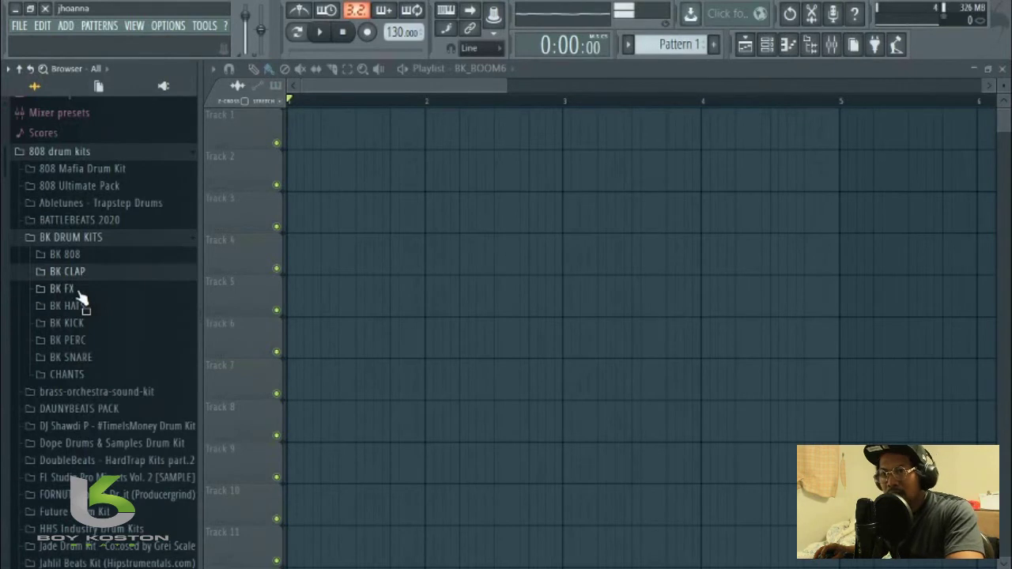
Step: Preview all BK FX samples in order, from BK_FX1 through the bells and guns to BK_FXRELOAD, and collapse the folder
click(78, 291)
click(89, 306)
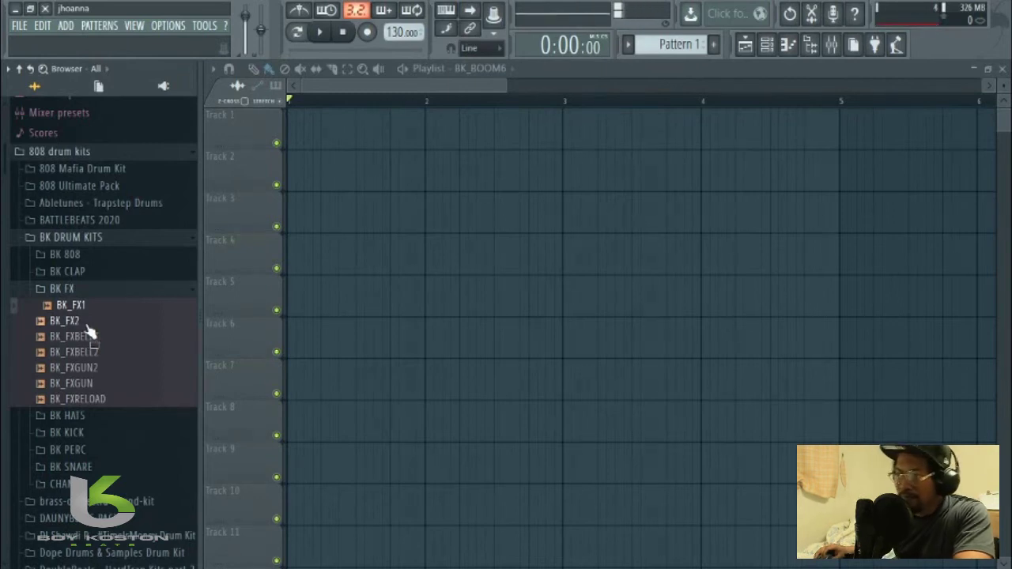
click(71, 321)
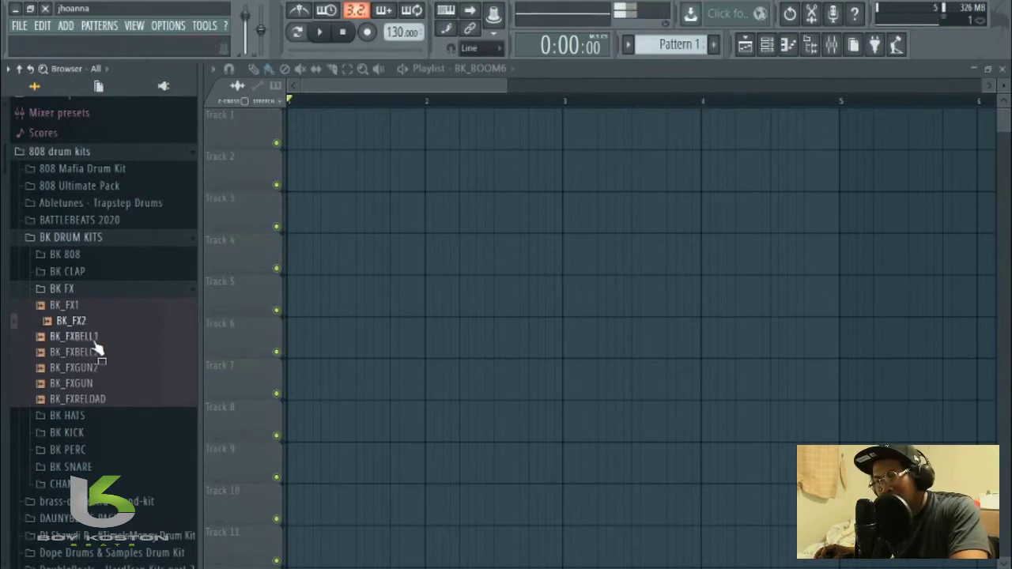
click(92, 340)
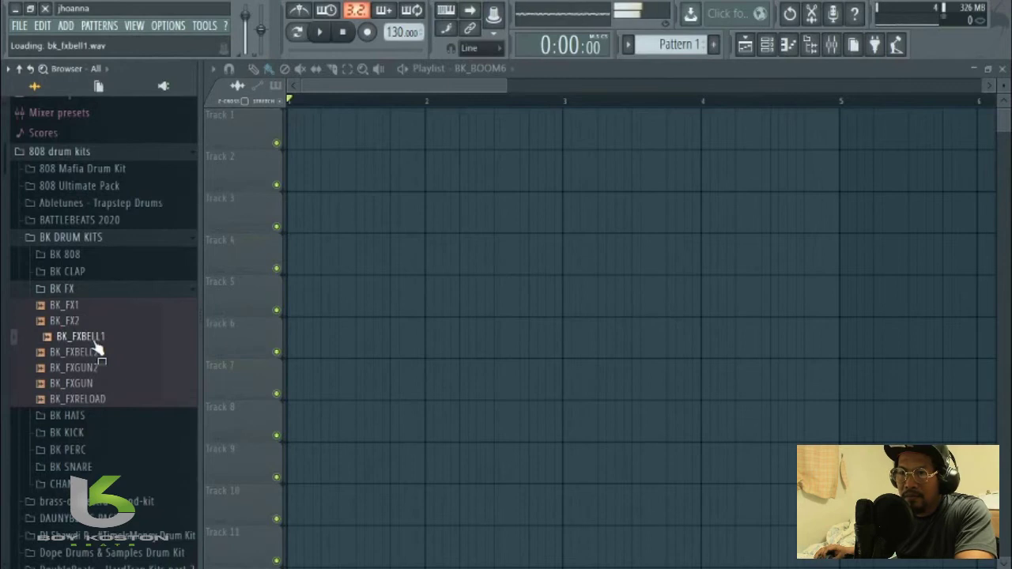
click(95, 353)
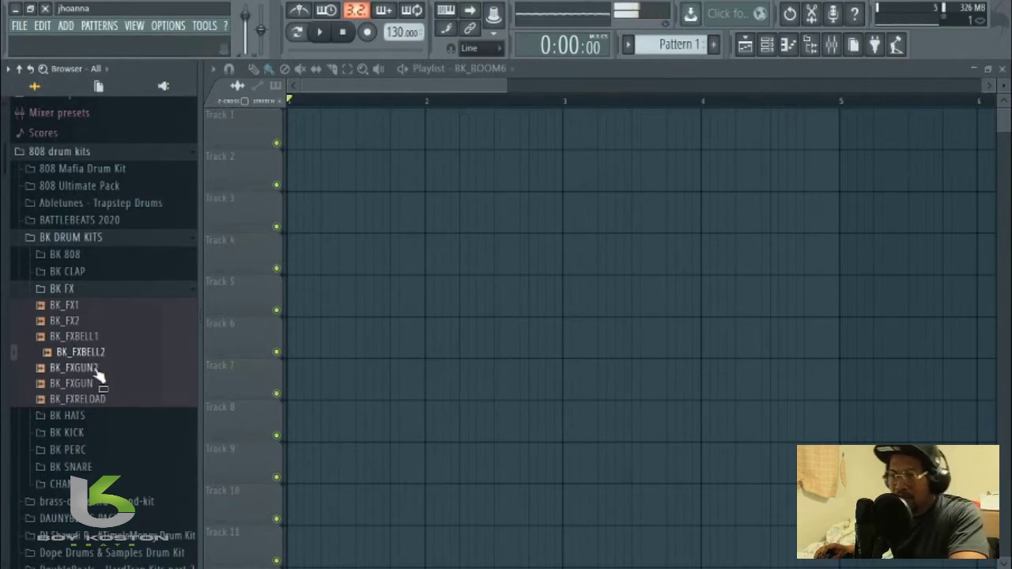
click(94, 369)
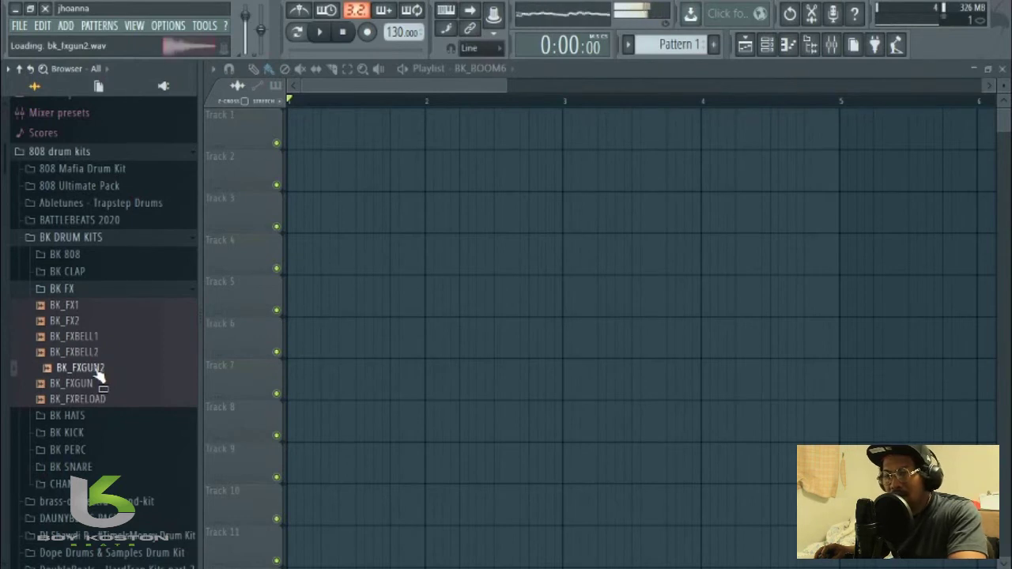
click(96, 385)
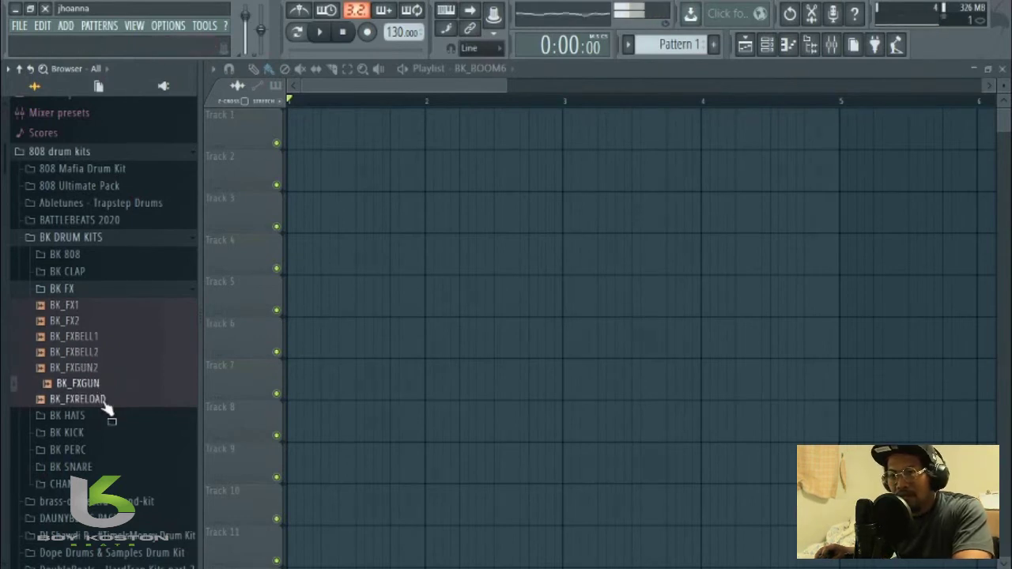
click(106, 401)
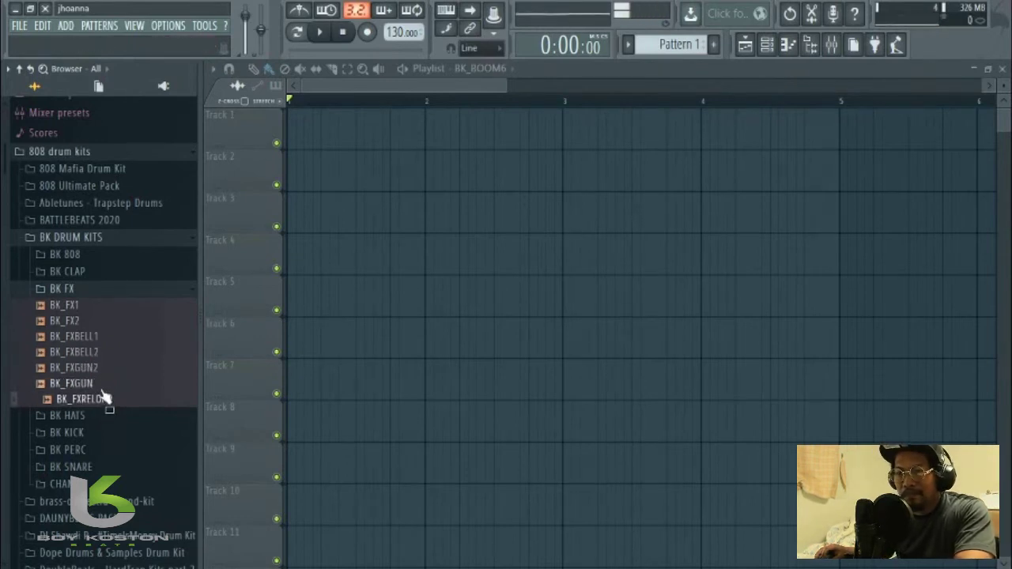
click(95, 291)
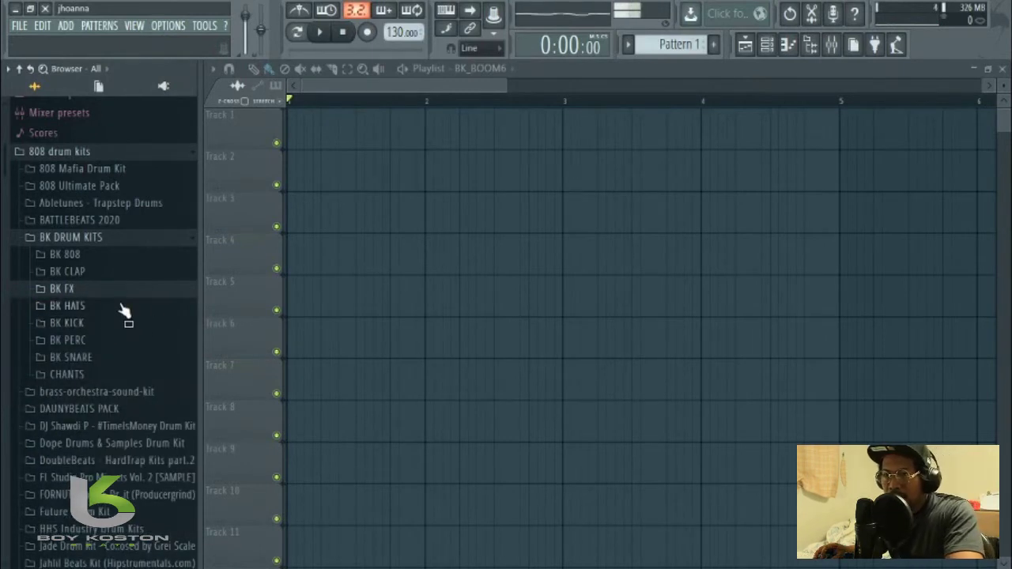
Step: Preview the BK HATS samples in order, from BK_CLEAN through the crashes, hats and open hats, and collapse the folder
click(112, 308)
click(114, 322)
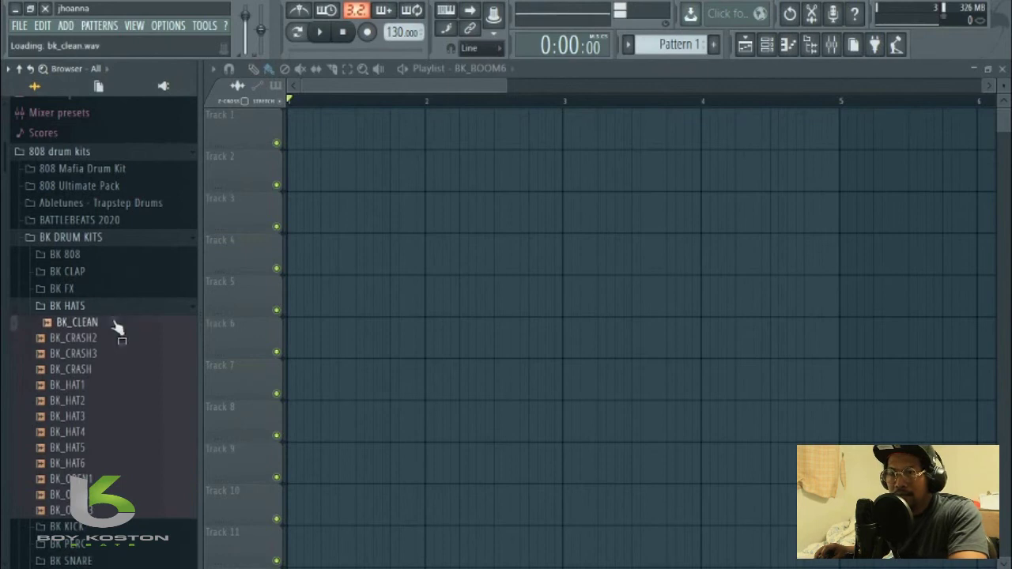
click(117, 339)
click(119, 354)
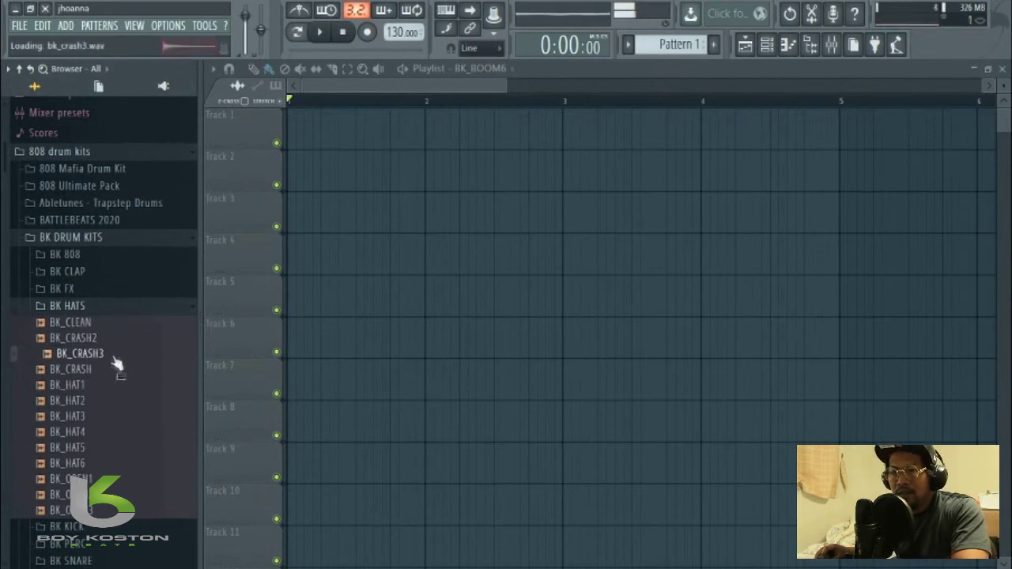
click(115, 369)
click(111, 387)
click(108, 401)
click(112, 416)
click(112, 432)
click(112, 448)
click(111, 463)
click(108, 478)
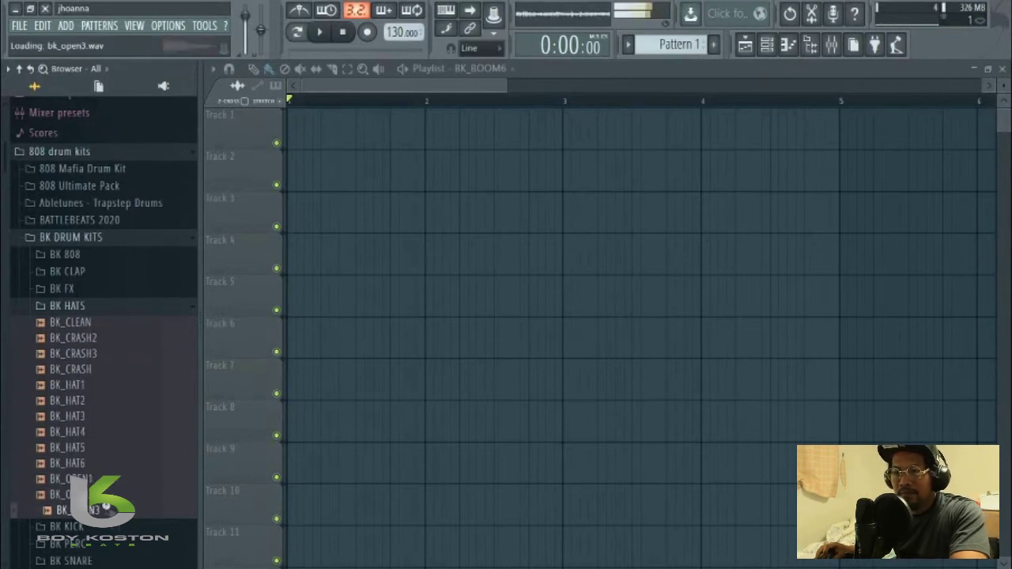
click(103, 307)
Step: Preview the samples BK_KICK1 to BK_KICK5 in the BK KICK folder and collapse the folder
click(104, 326)
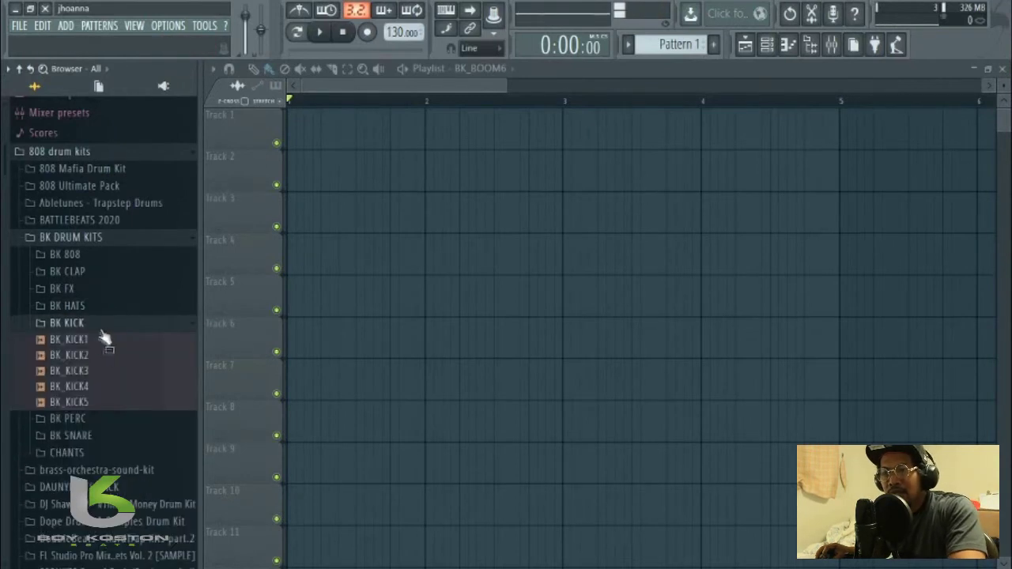
click(99, 341)
click(94, 355)
click(91, 372)
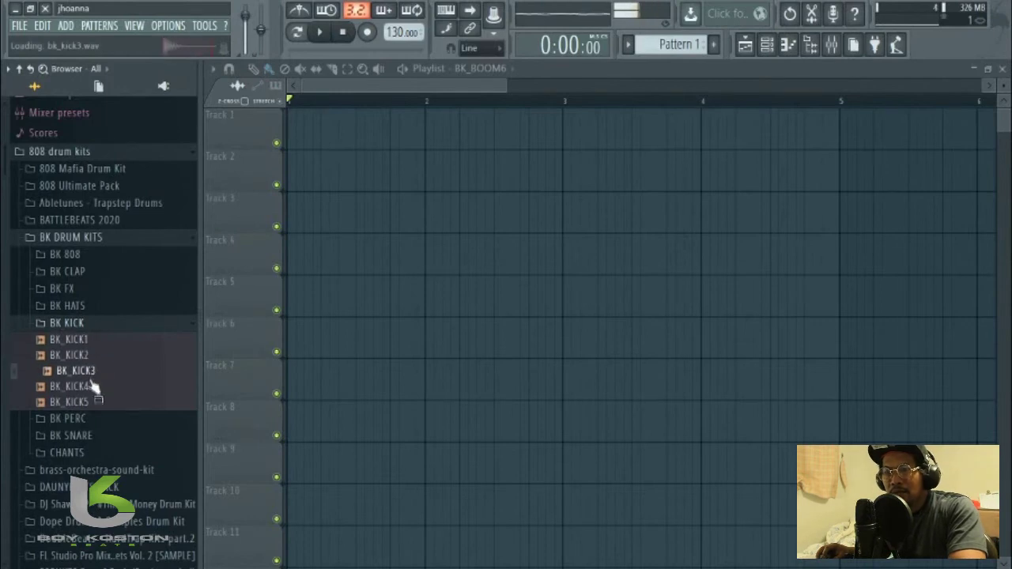
click(93, 387)
click(90, 403)
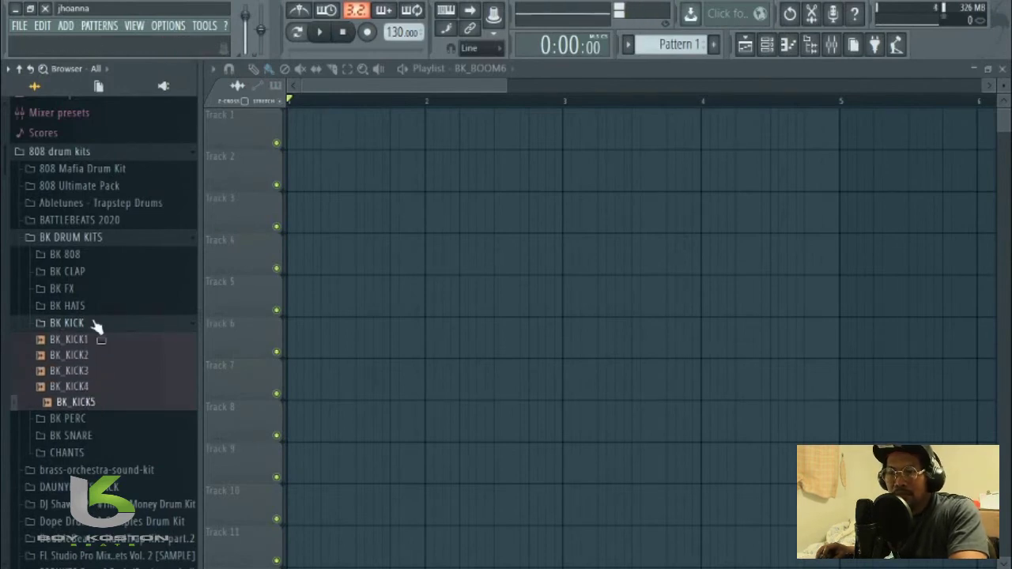
click(95, 324)
Step: Preview BK_PERC1 to BK_PERC4 and BK_TRIANGLE in the BK PERC folder and collapse the folder
click(89, 342)
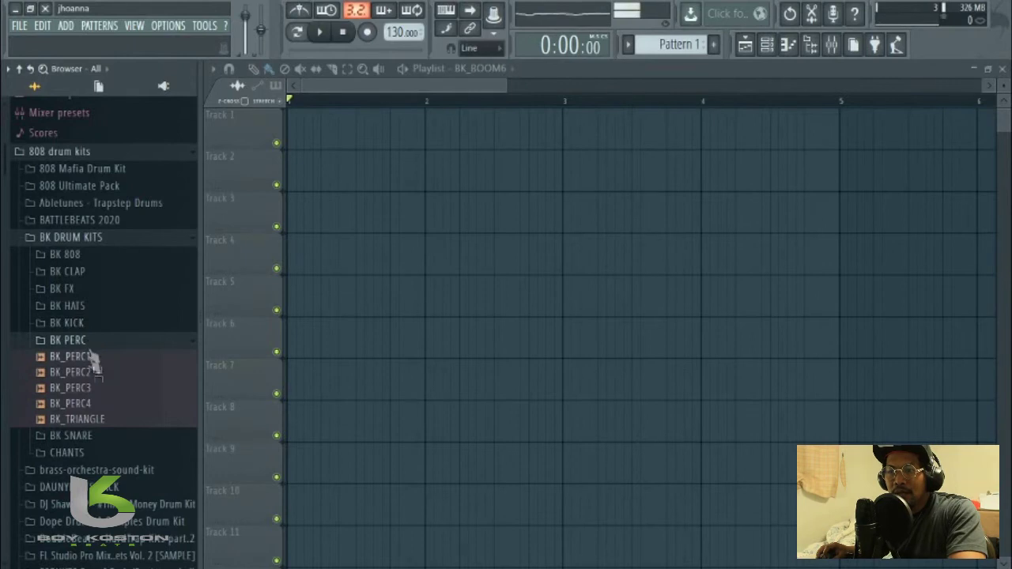
click(95, 357)
click(95, 372)
click(99, 387)
click(95, 404)
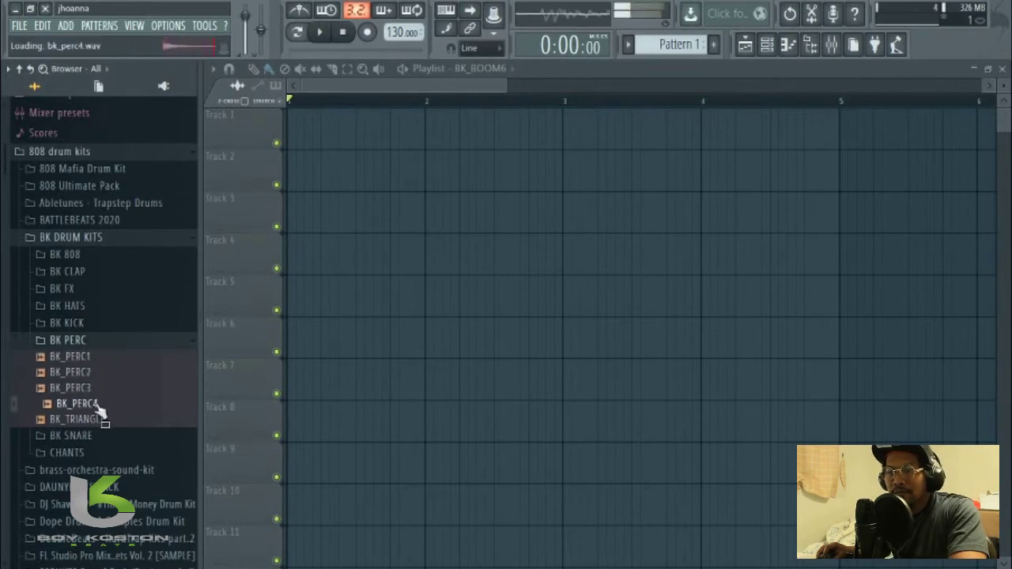
click(99, 419)
click(90, 344)
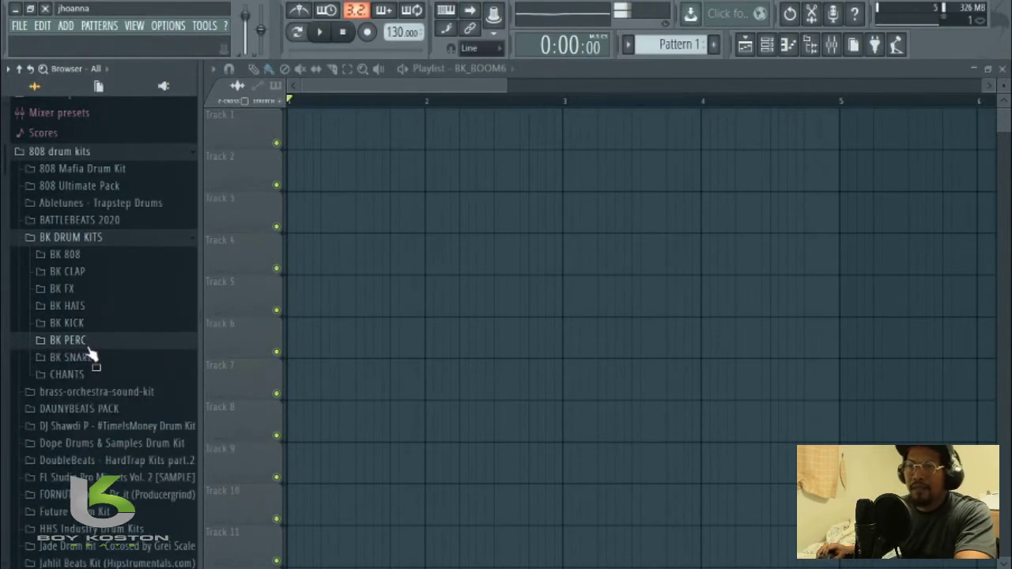
Step: Preview the samples BK_SNARE1 to BK_SNARE7 in the BK SNARE folder and collapse the folder
click(86, 363)
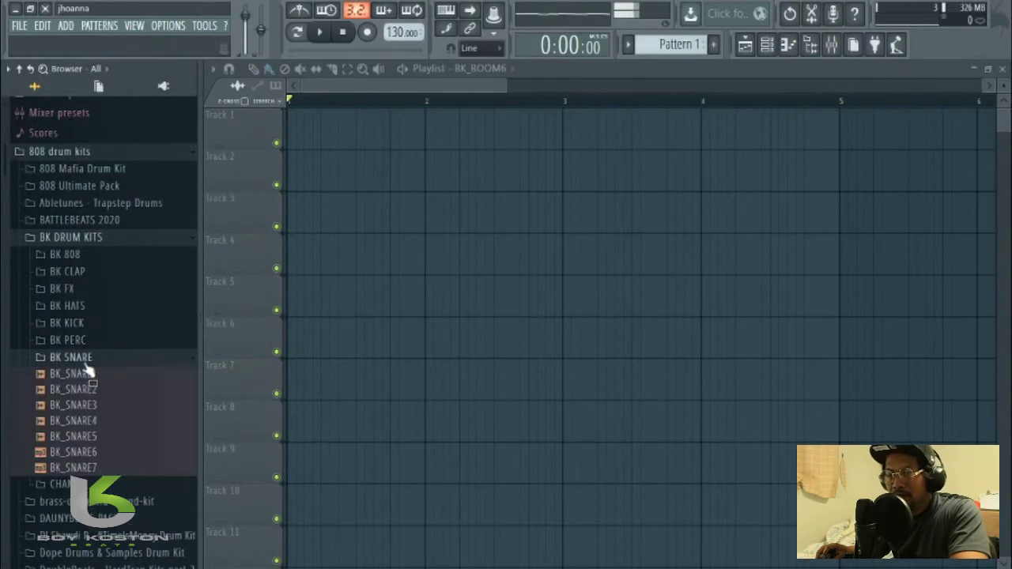
click(93, 373)
click(98, 389)
click(101, 405)
click(104, 420)
click(105, 436)
click(110, 452)
click(115, 468)
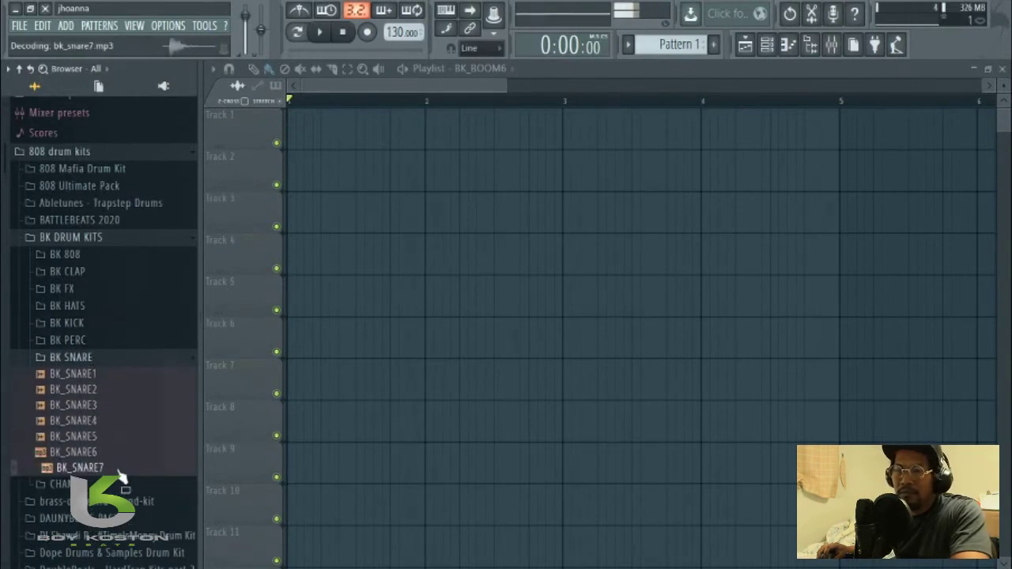
click(94, 358)
Step: Open the CHANTS folder and preview the samples BK_CHANTS1 to BK_CHANTS3
click(89, 375)
click(98, 393)
click(100, 406)
click(106, 423)
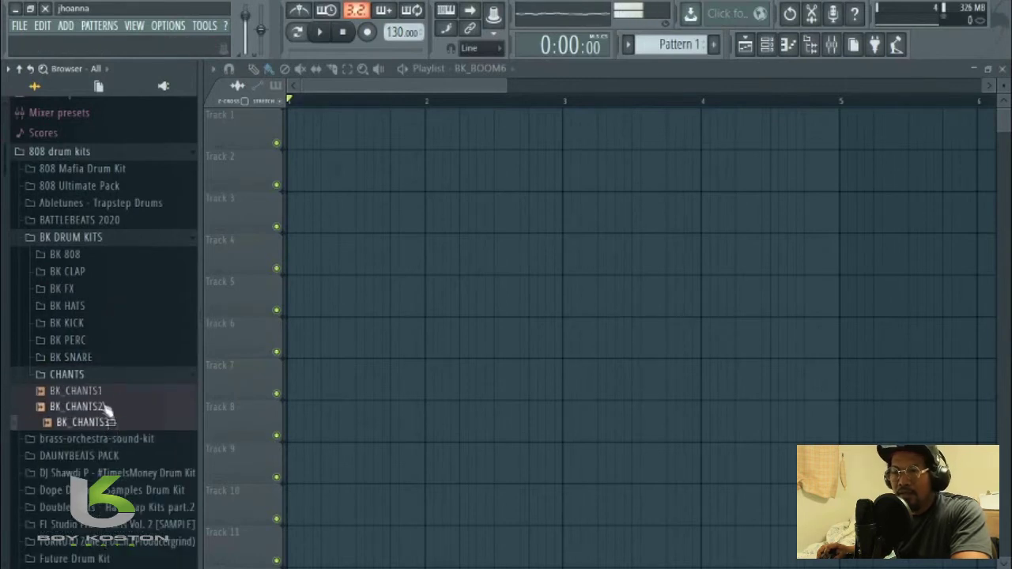
Step: Replay the samples BK_CHANTS1 to BK_CHANTS3 in the CHANTS folder and collapse the folder
click(102, 391)
click(106, 407)
click(110, 423)
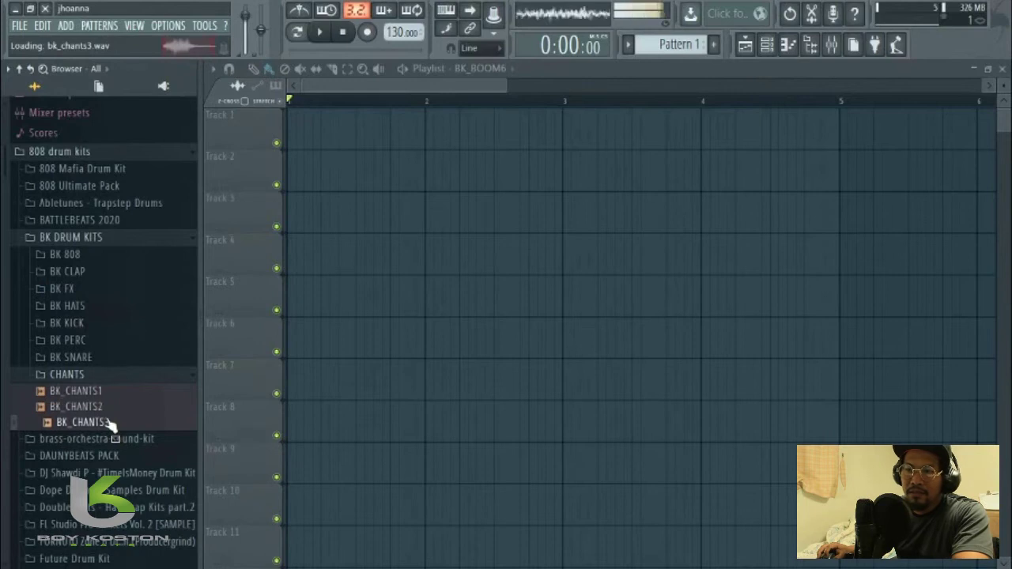
click(95, 376)
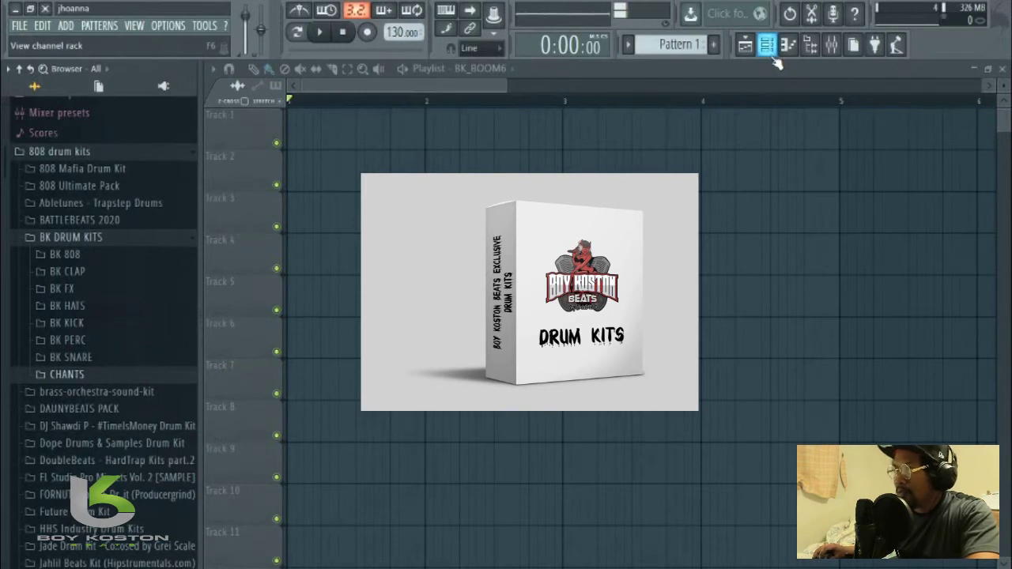
Step: Add a reFX Nexus instrument channel and move its plugin window up so that the whole interface shows
click(472, 341)
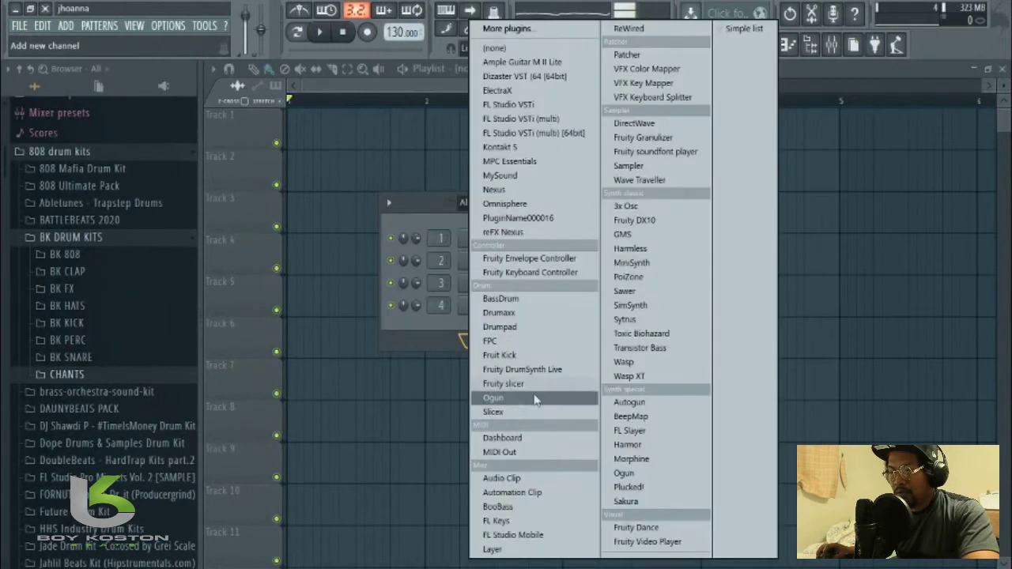
click(500, 233)
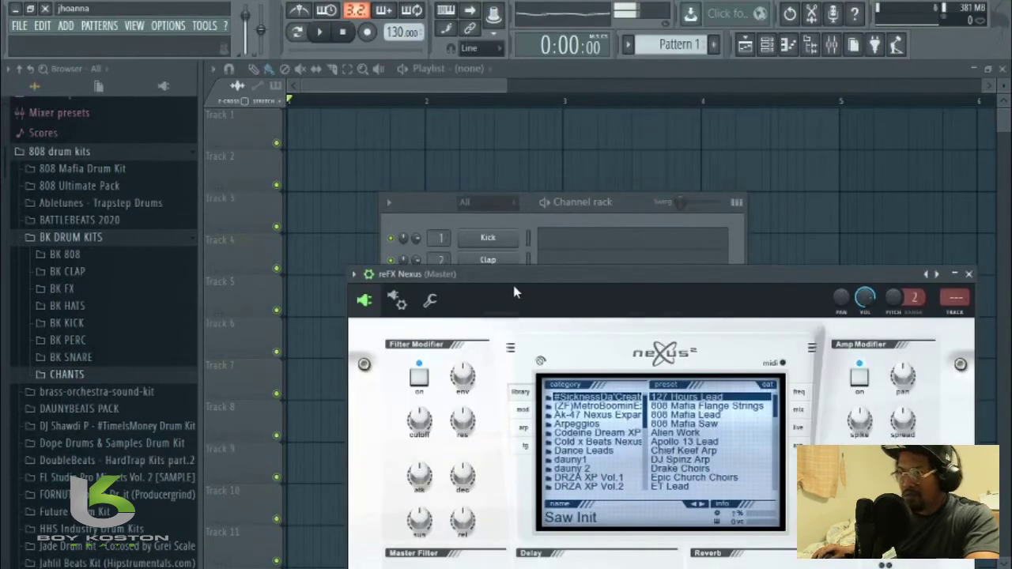
drag(531, 276, 524, 154)
Step: Load the PN Pop Keys preset from the Piano category in Nexus
scroll(540, 298, down, 10)
click(540, 299)
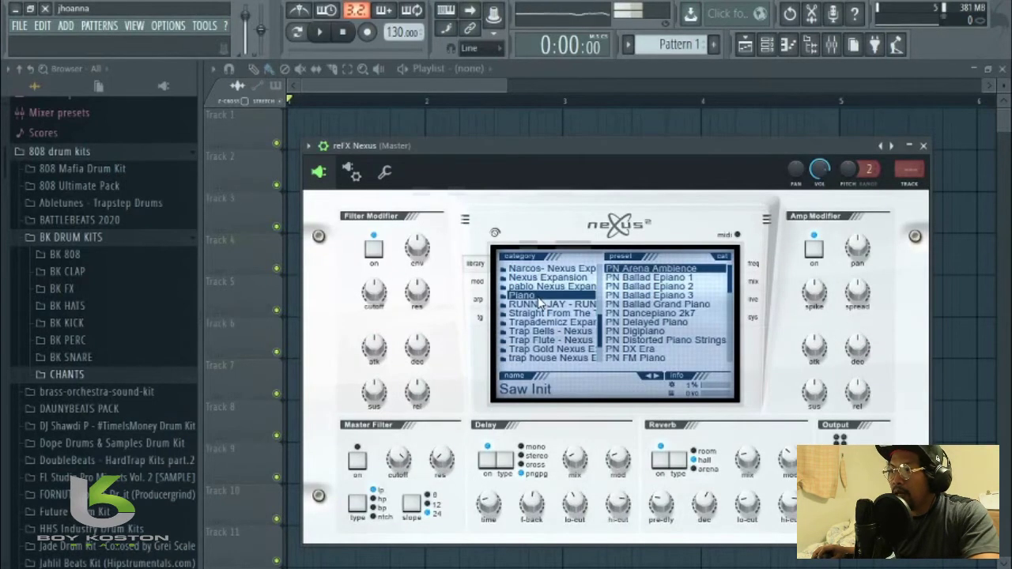
scroll(684, 321, down, 3)
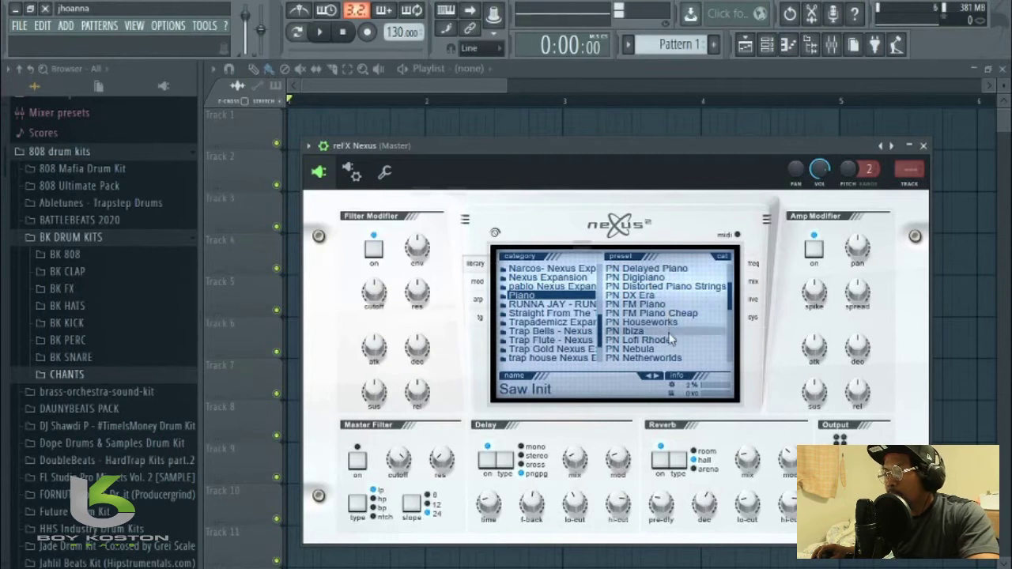
scroll(672, 332, down, 5)
scroll(677, 322, down, 2)
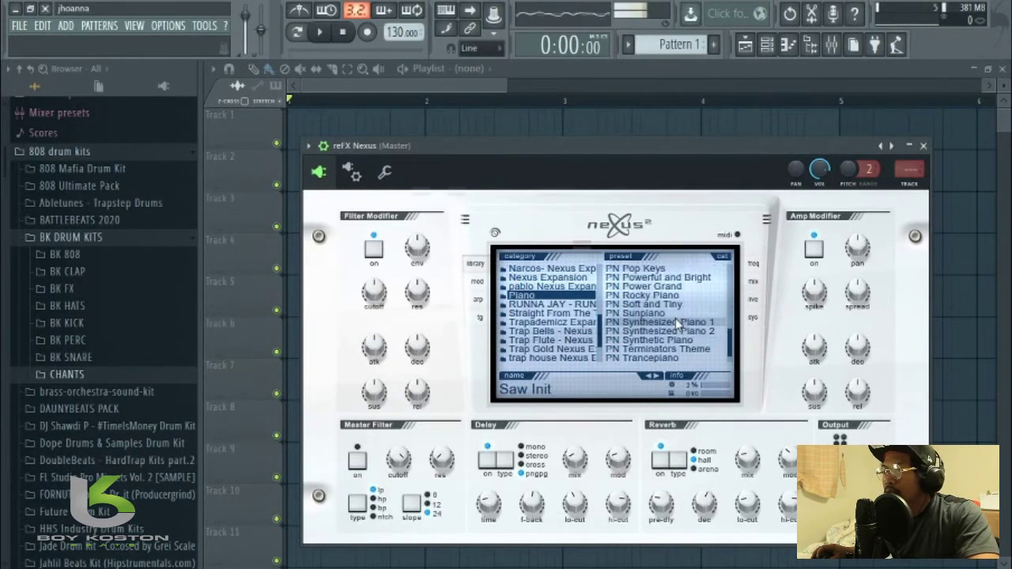
click(661, 270)
Step: Route the reFX Nexus channel to mixer track 5 and add a Sampler channel below it
key(F6)
drag(441, 327, 441, 324)
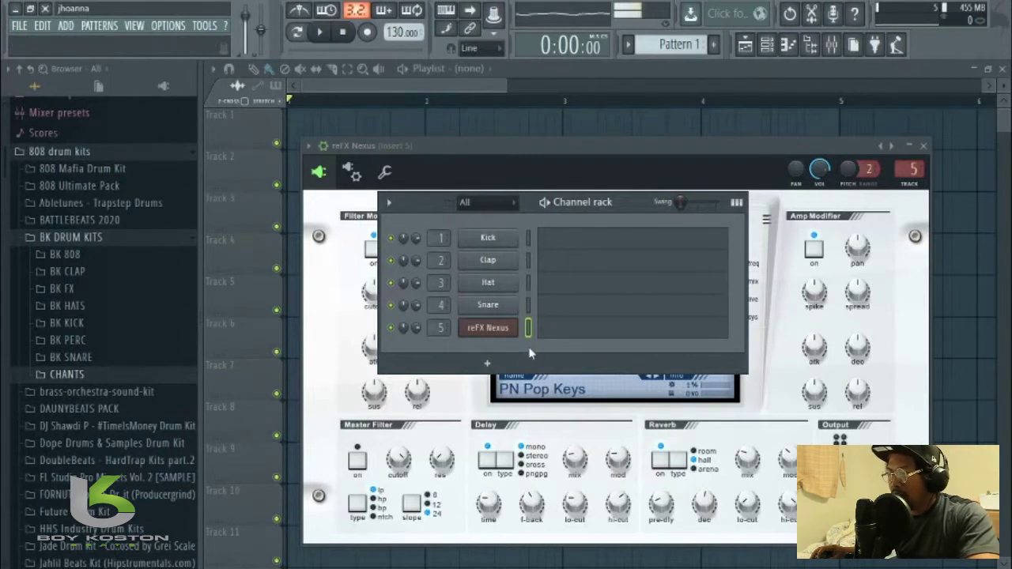
click(487, 363)
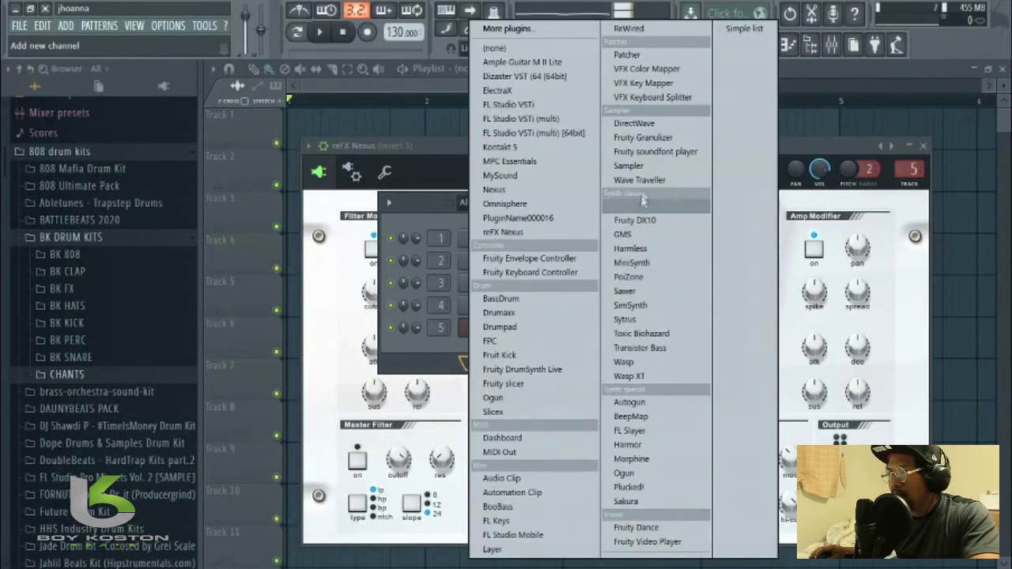
click(641, 168)
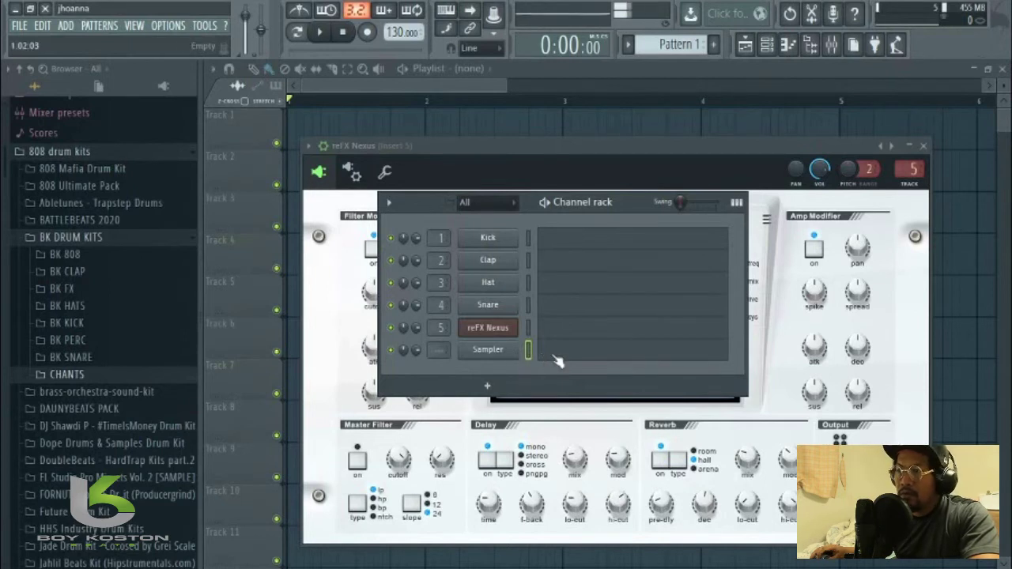
Step: Stamp an Aeolian scale starting at D8 at the beginning of bar 1 in the Sampler channel's piano roll
key(F7)
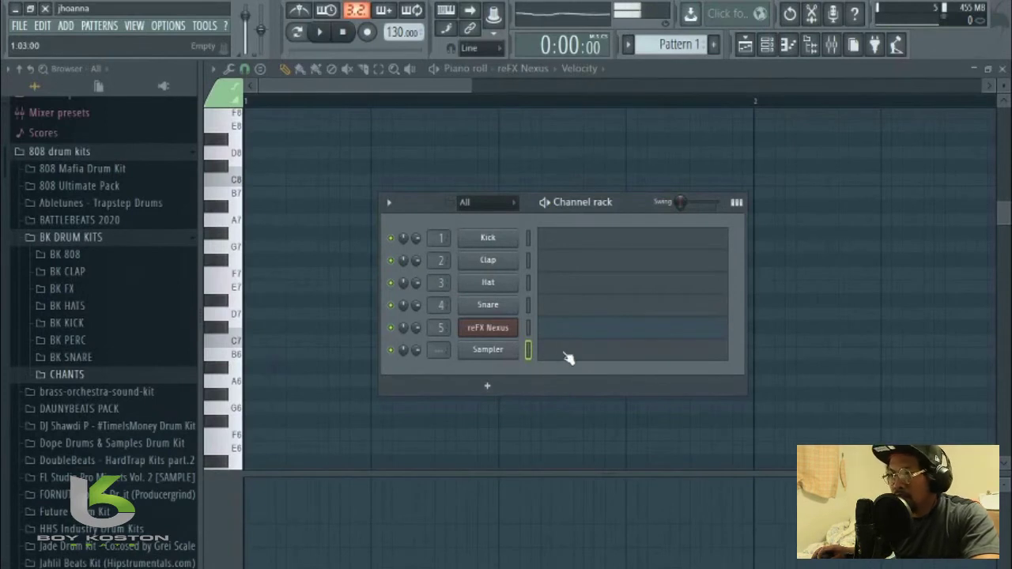
click(553, 356)
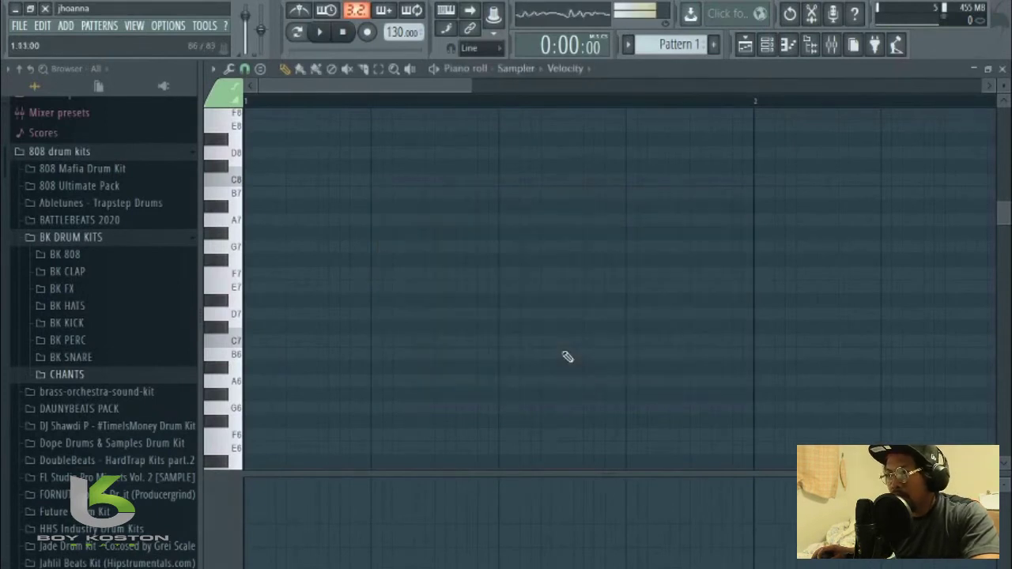
click(261, 70)
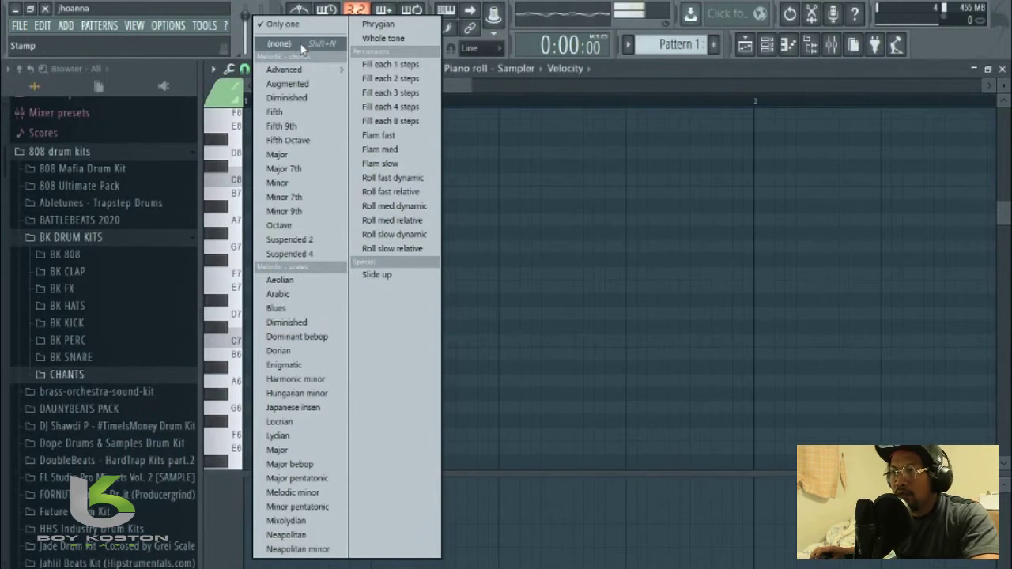
click(300, 46)
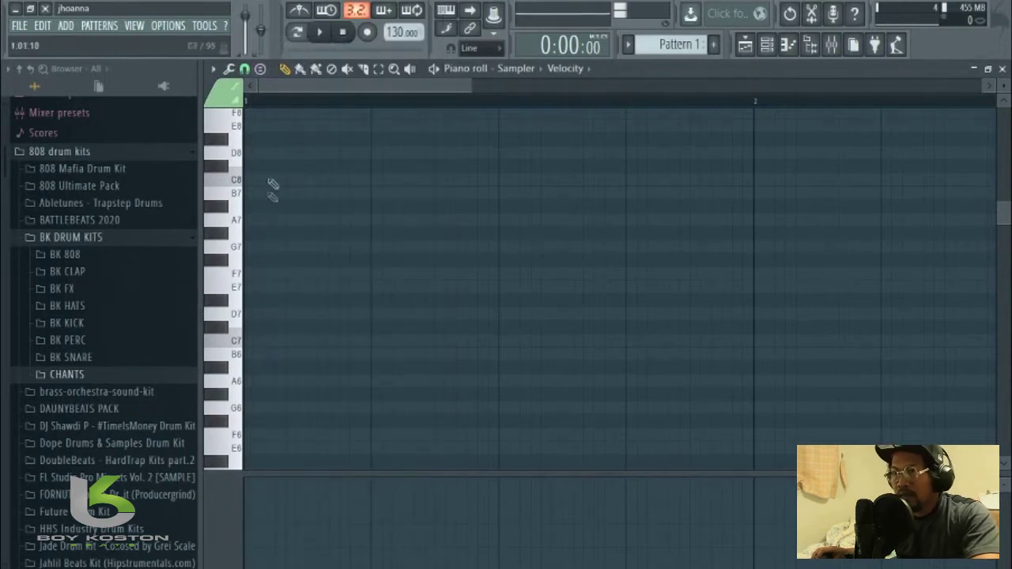
click(261, 70)
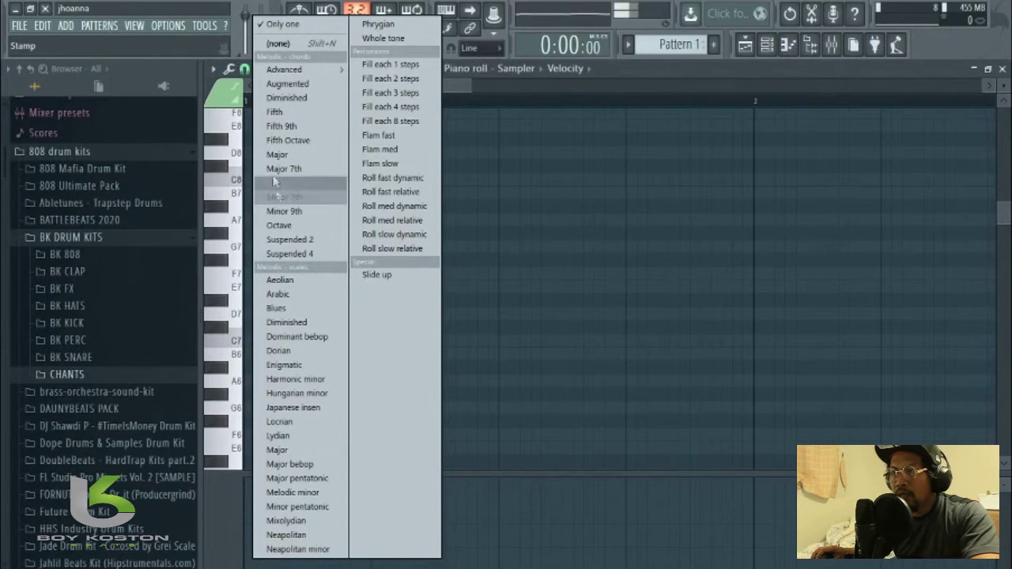
click(314, 289)
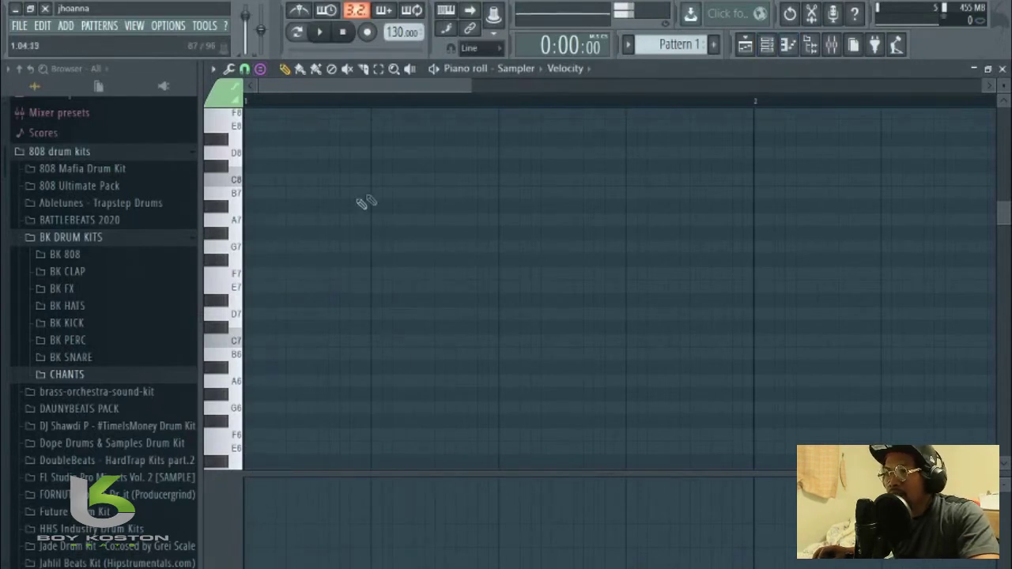
scroll(305, 233, up, 2)
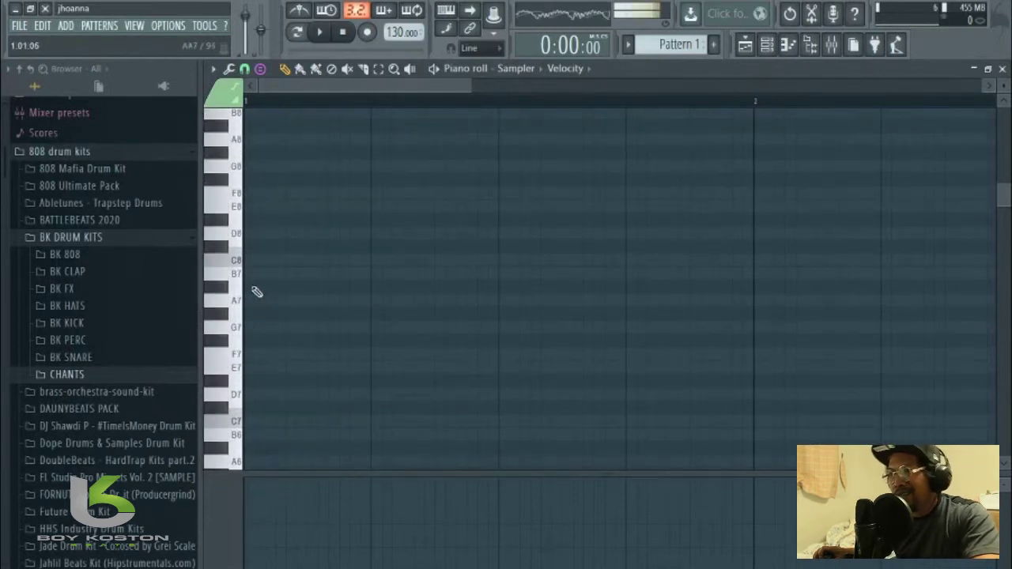
click(250, 241)
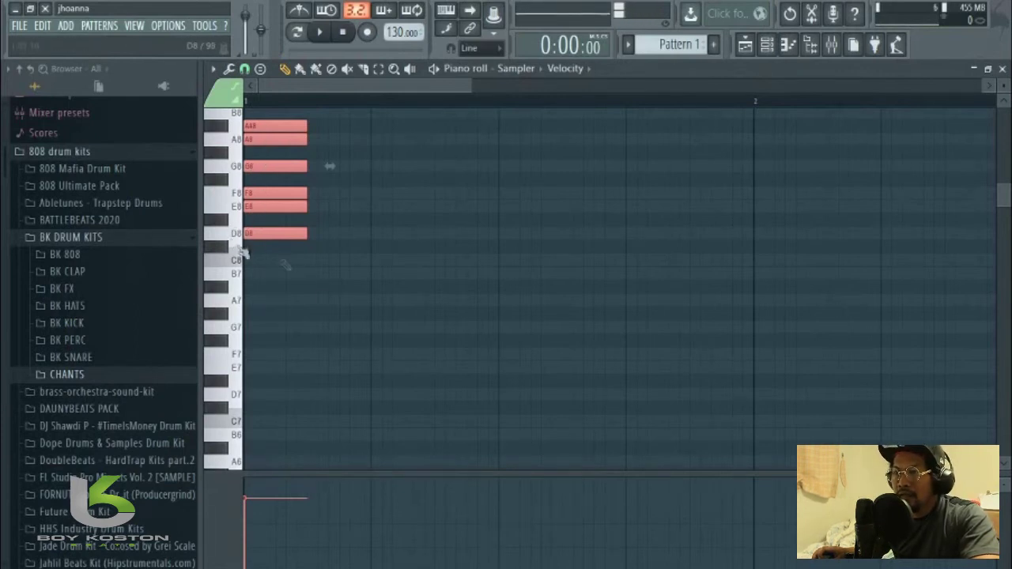
Step: Try to extend the scale downward with a D7 note and an Aeolian stamp starting at C#7
scroll(332, 309, up, 3)
scroll(269, 450, down, 3)
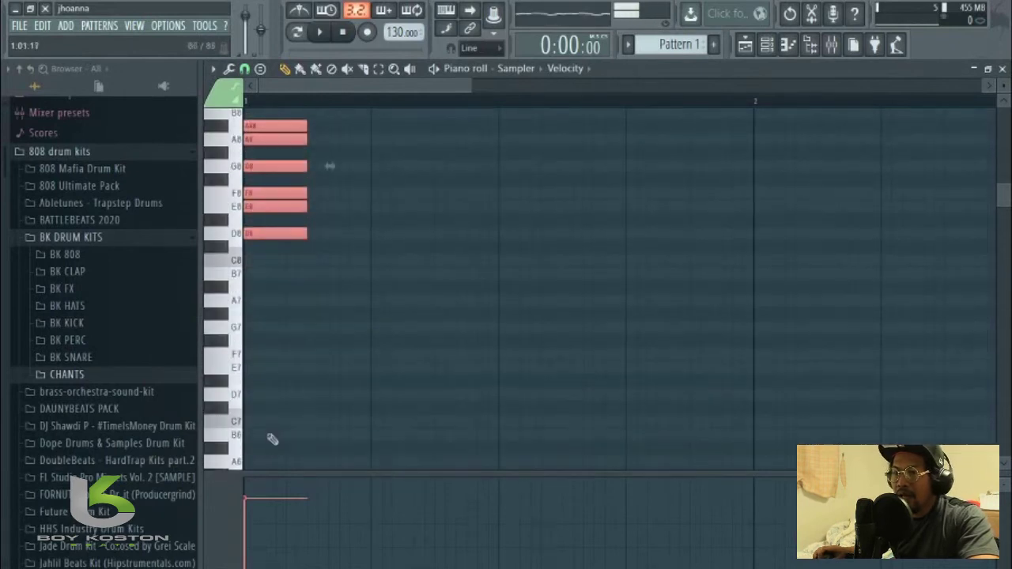
click(247, 394)
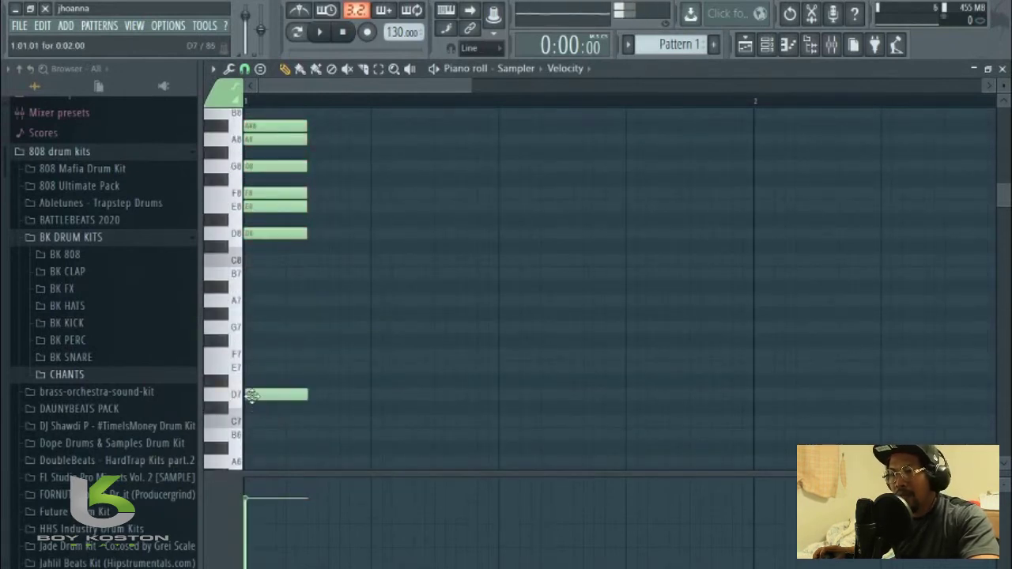
scroll(284, 378, down, 3)
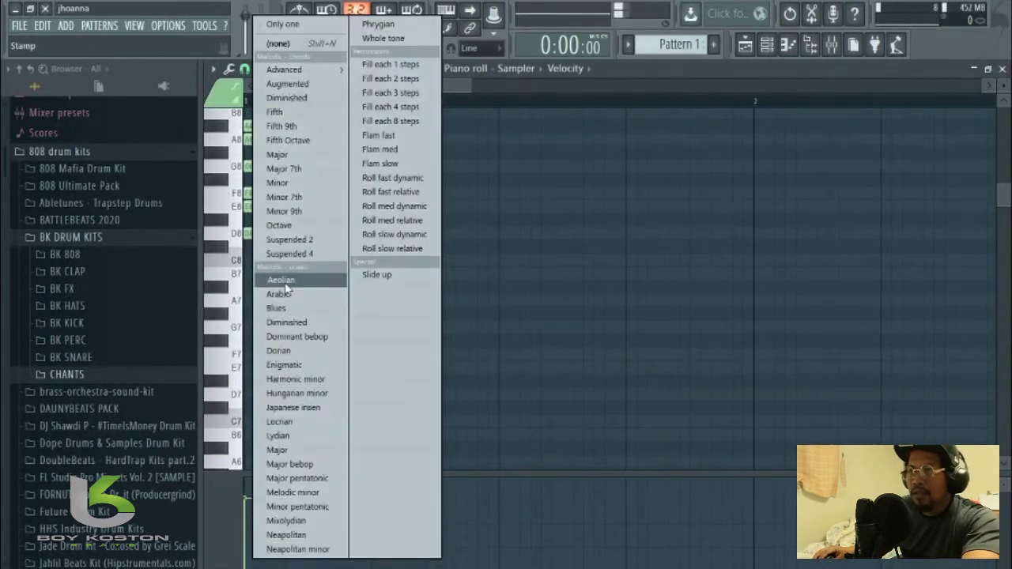
click(283, 284)
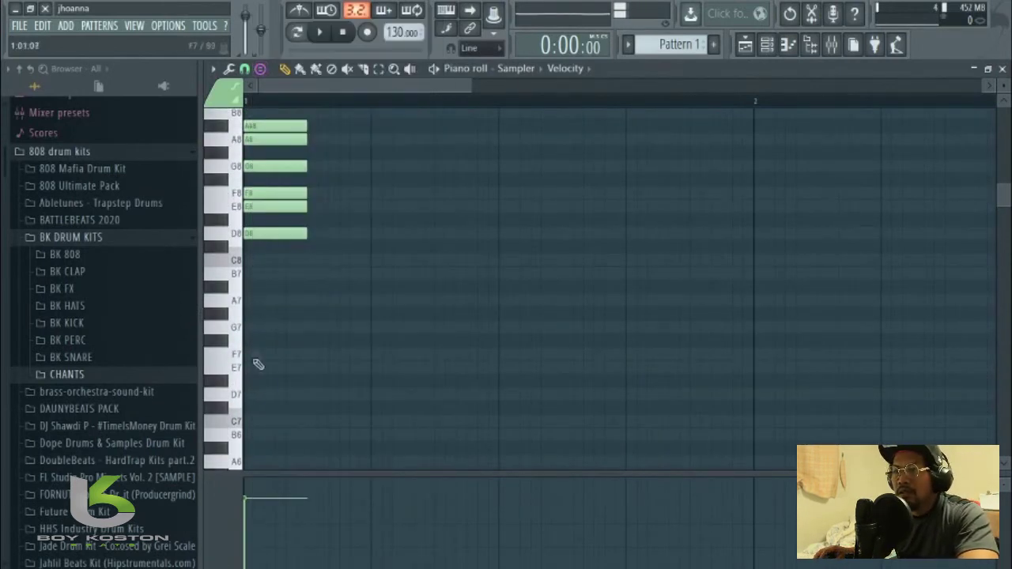
click(258, 405)
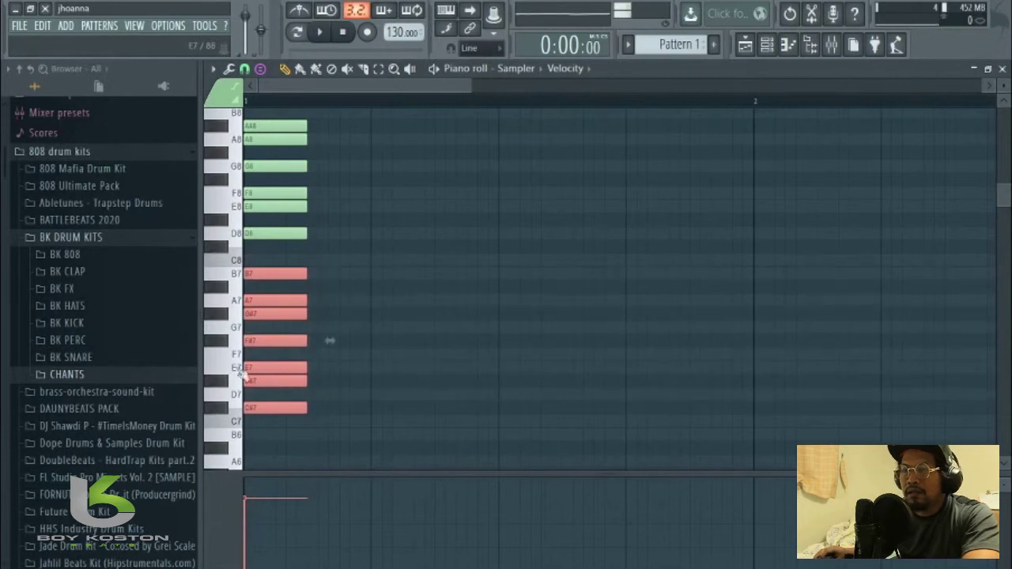
Step: Stamp another Aeolian scale starting at D9 and stretch the Sampler's scale notes to four bars
drag(1006, 203, 1005, 183)
click(253, 156)
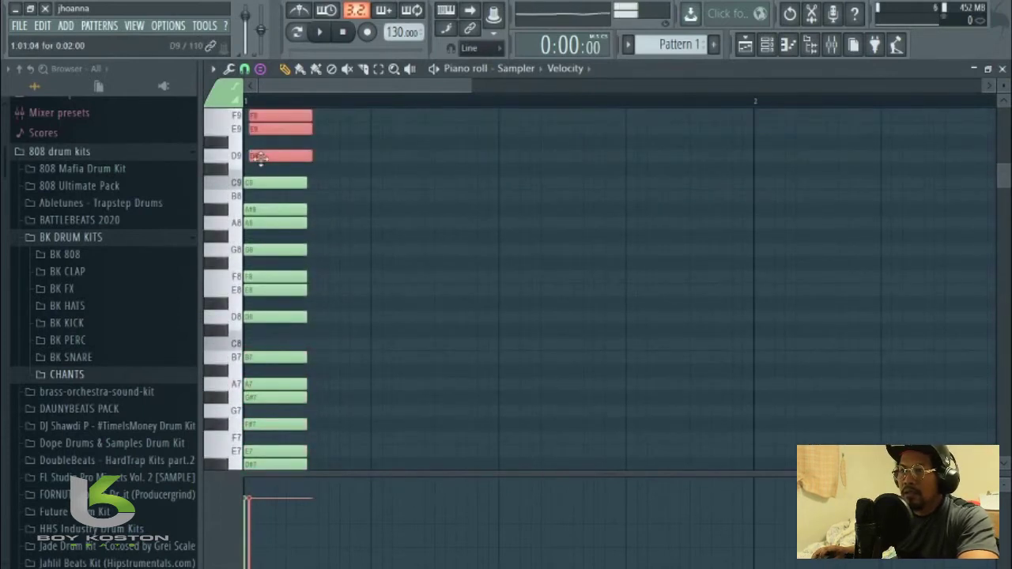
mouse_move(1002, 184)
mouse_down()
mouse_move(1001, 208)
mouse_move(999, 196)
mouse_up()
scroll(305, 406, down, 3)
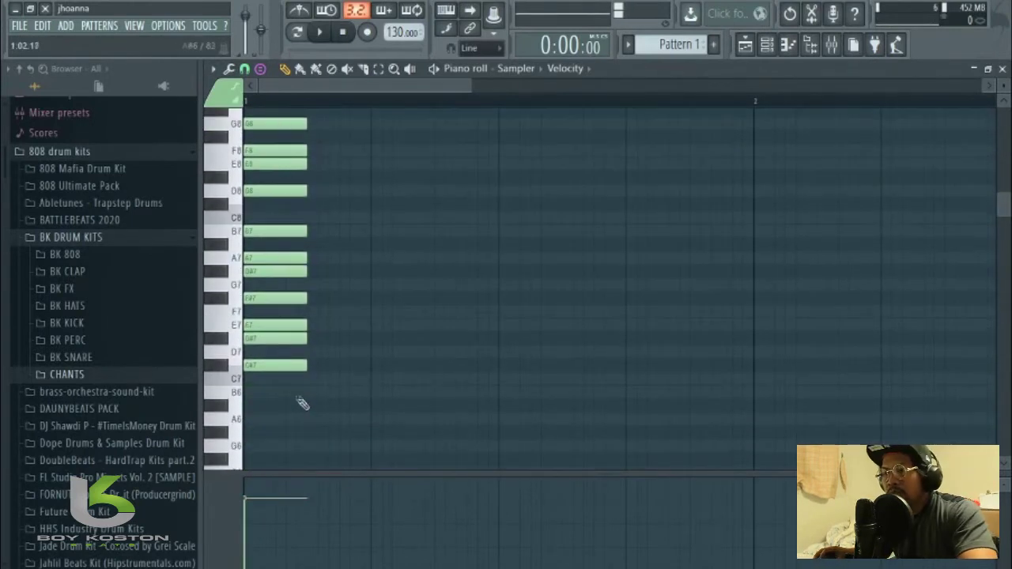
drag(286, 397, 904, 324)
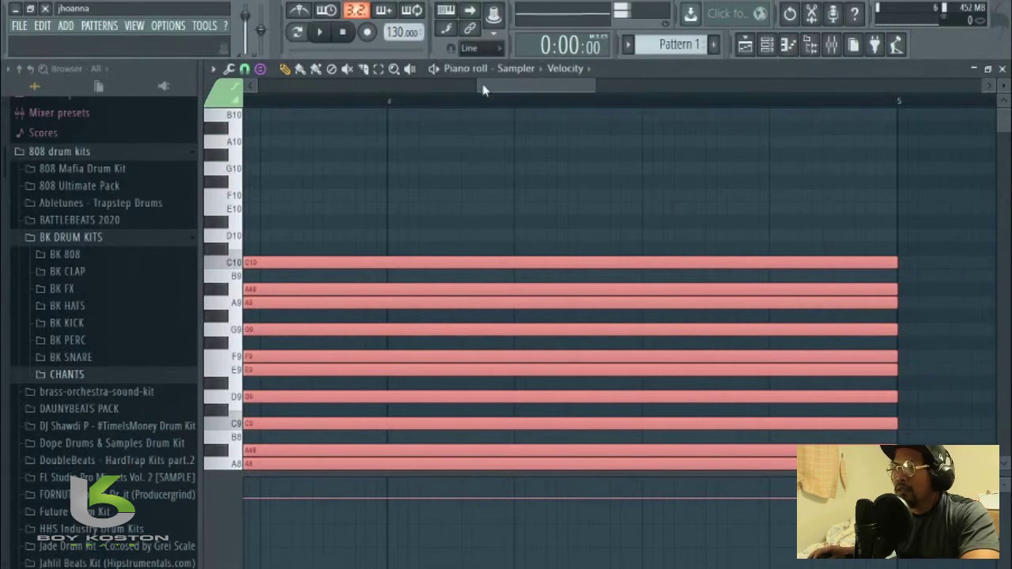
drag(484, 90, 247, 86)
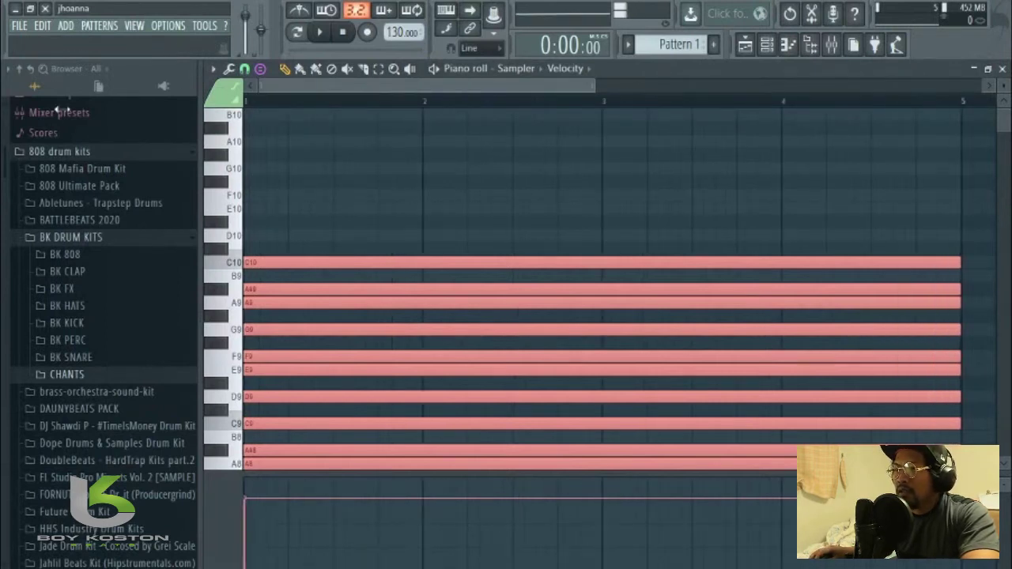
Step: Open the reFX Nexus channel's piano roll over the scale guide and set the project tempo to 144 BPM
click(779, 48)
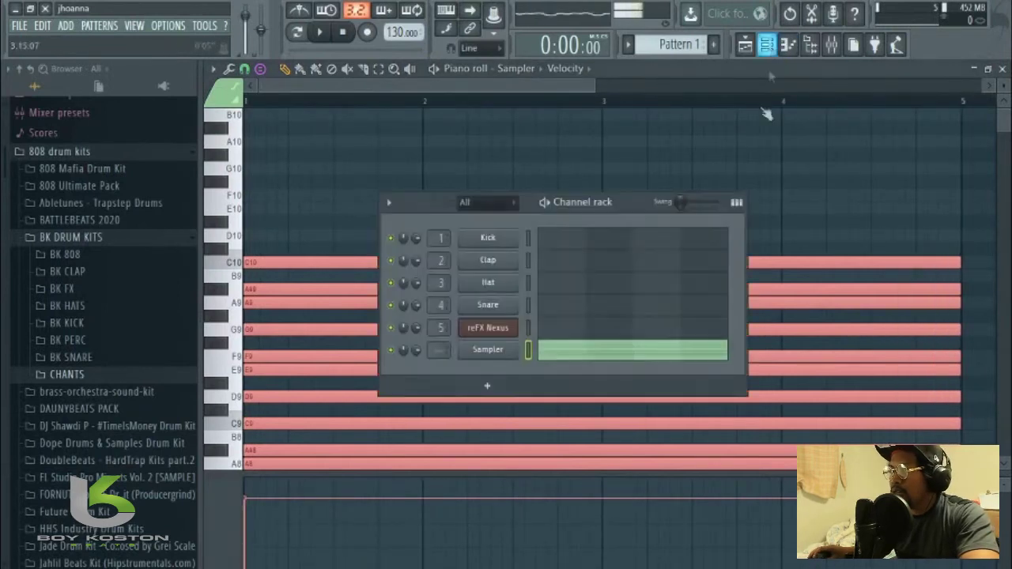
click(543, 335)
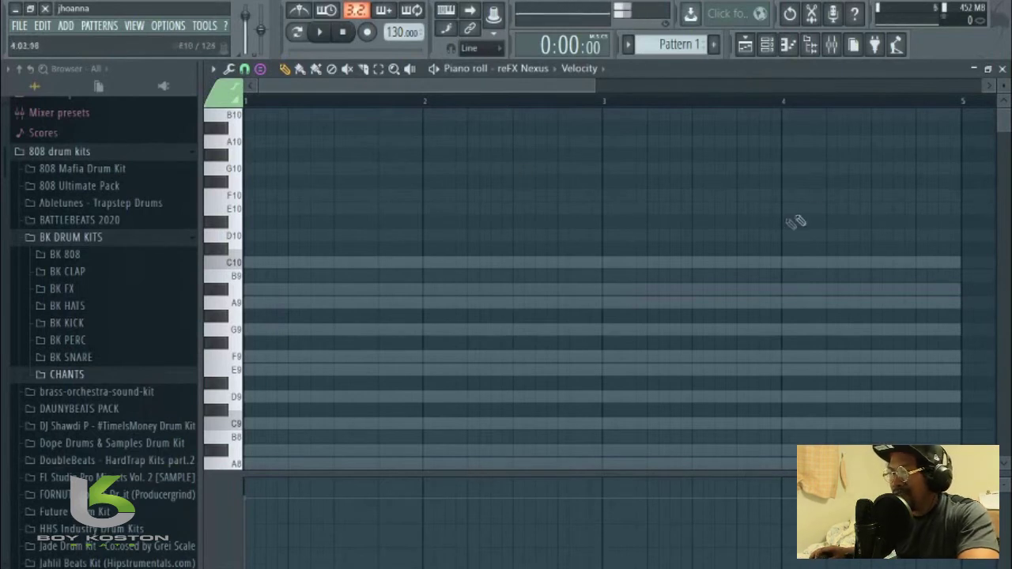
drag(595, 87, 643, 94)
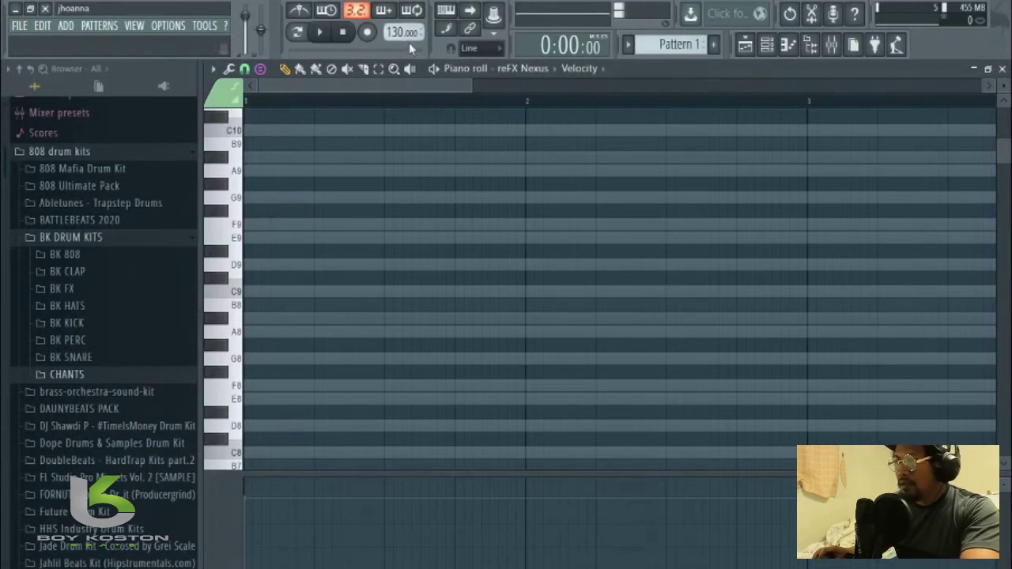
drag(404, 31, 403, 27)
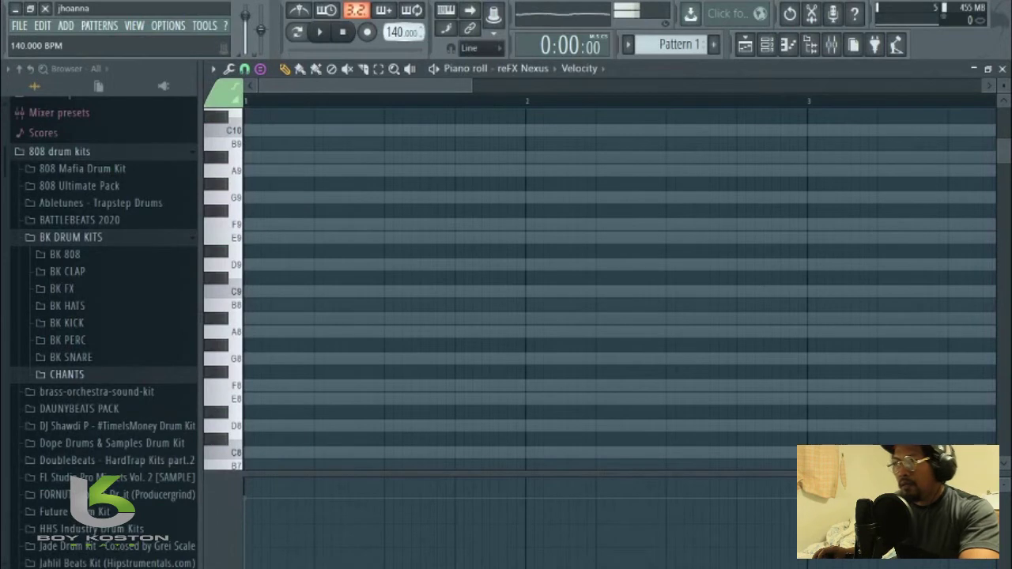
drag(403, 31, 403, 27)
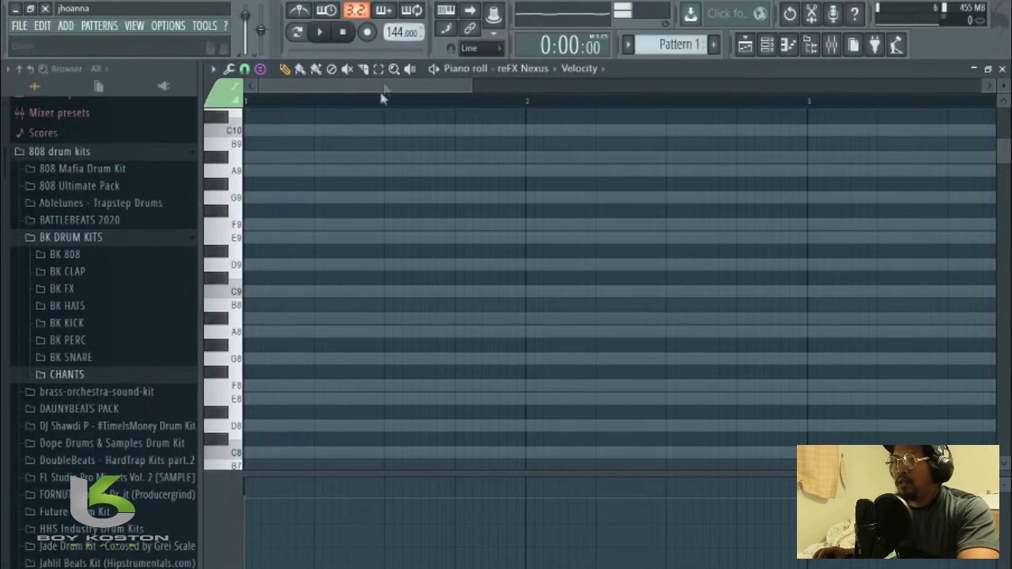
Step: Draw a D5 note at the start of bar 1 in the Nexus piano roll and shorten it to about one beat
click(767, 49)
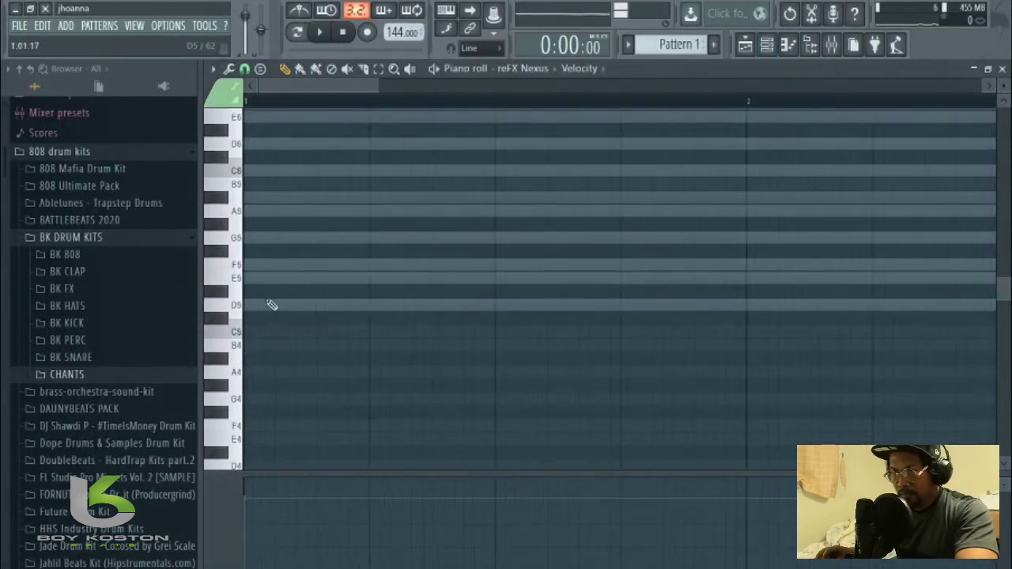
click(271, 305)
drag(282, 304, 262, 305)
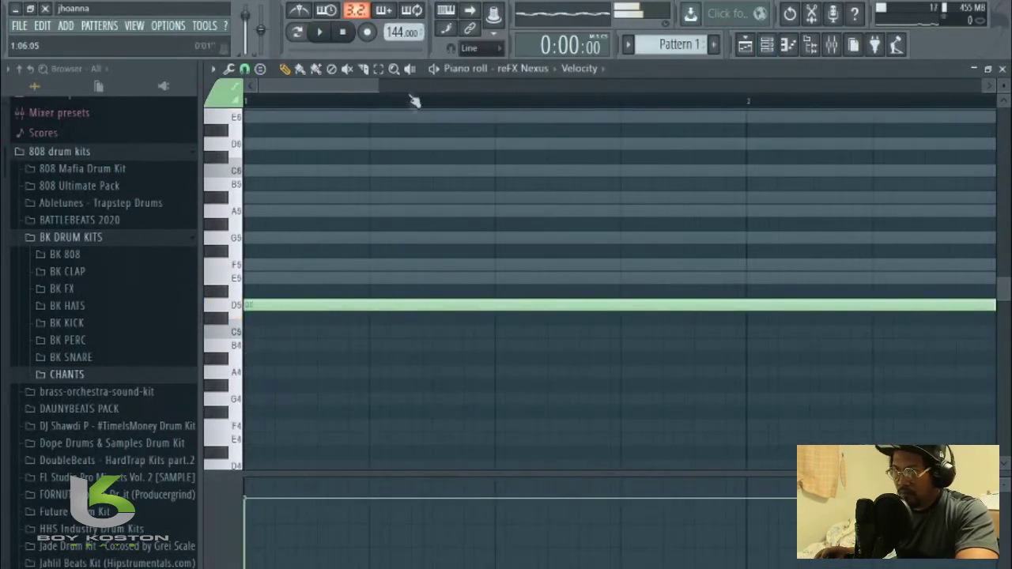
drag(379, 86, 806, 91)
drag(690, 306, 269, 330)
key(space)
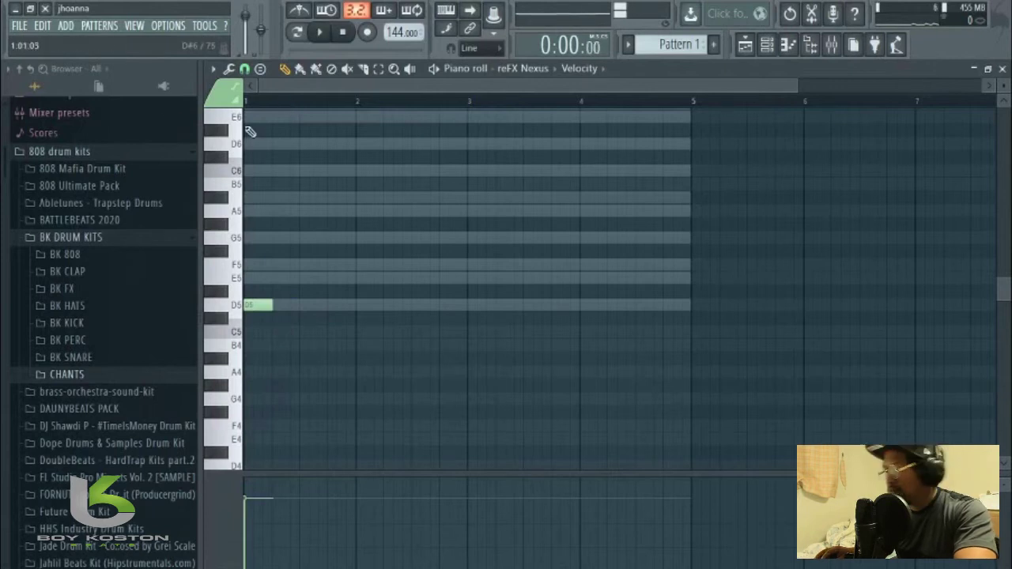
Step: Save the project under the file name "drum kit sample" in the Projects folder
scroll(914, 306, up, 3)
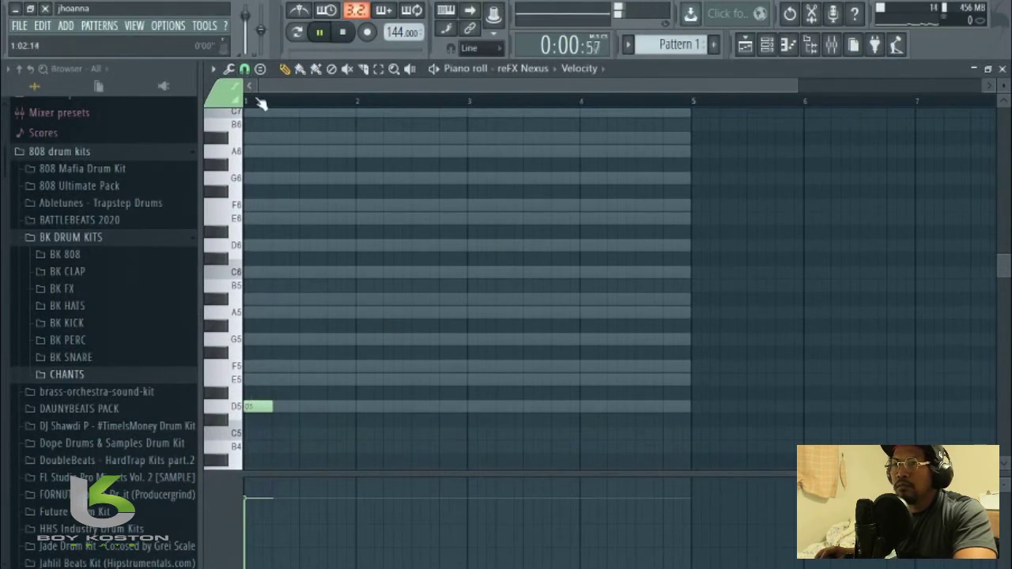
key(space)
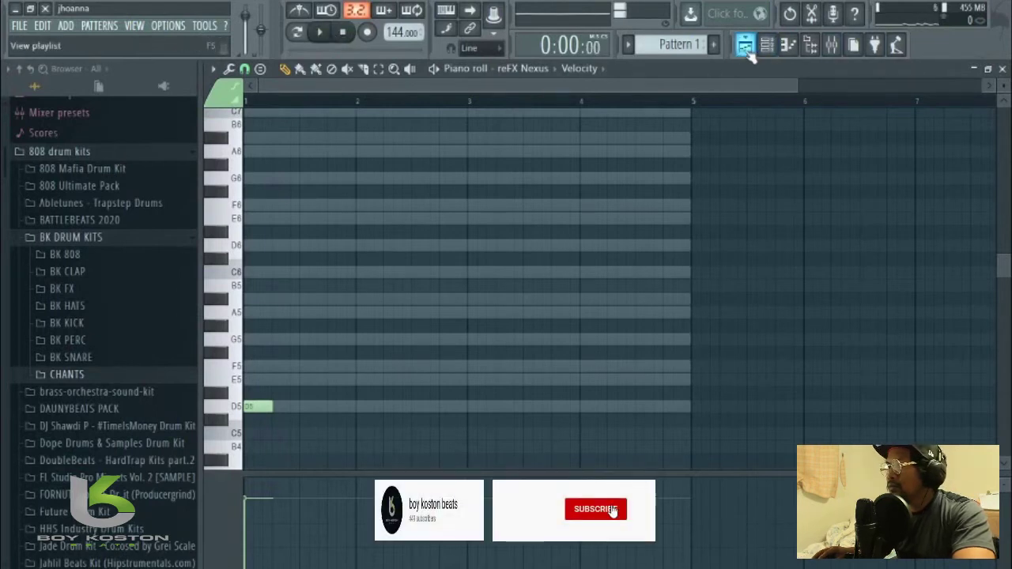
drag(1005, 276, 993, 242)
click(22, 26)
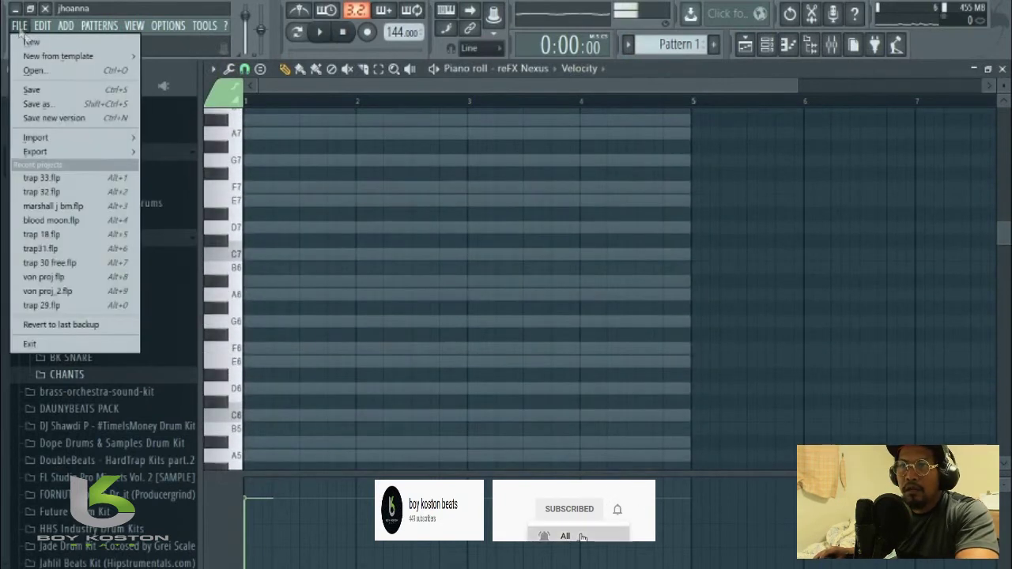
click(46, 105)
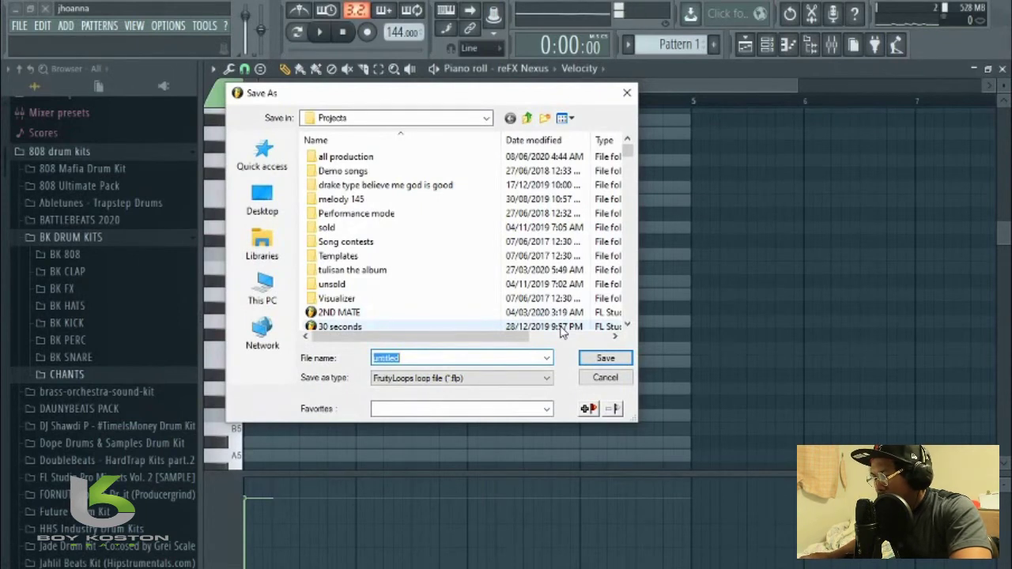
text(drum kit samp)
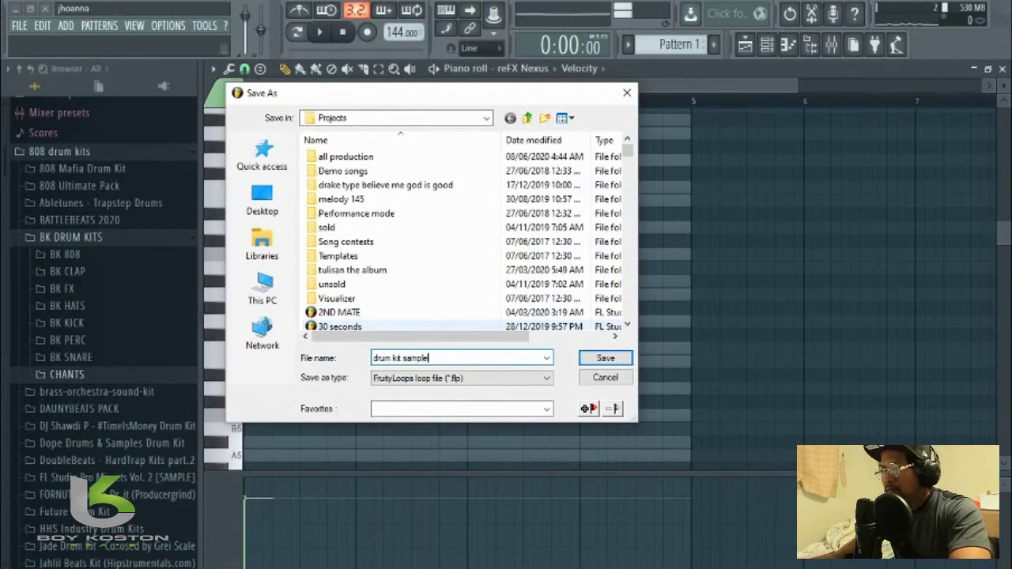
key(Return)
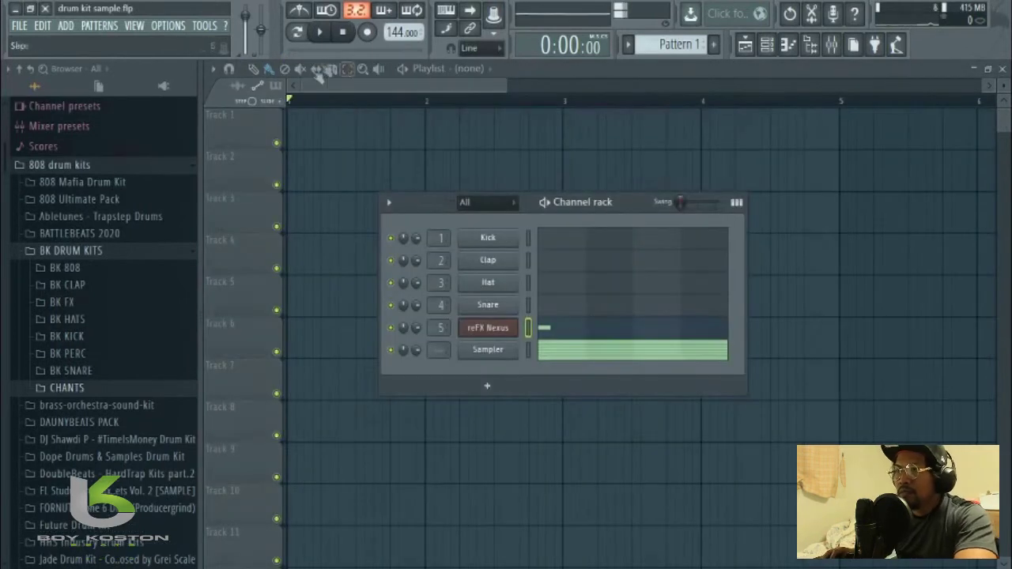
Step: Place Pattern 1 at the start of Track 1 in the playlist
click(754, 56)
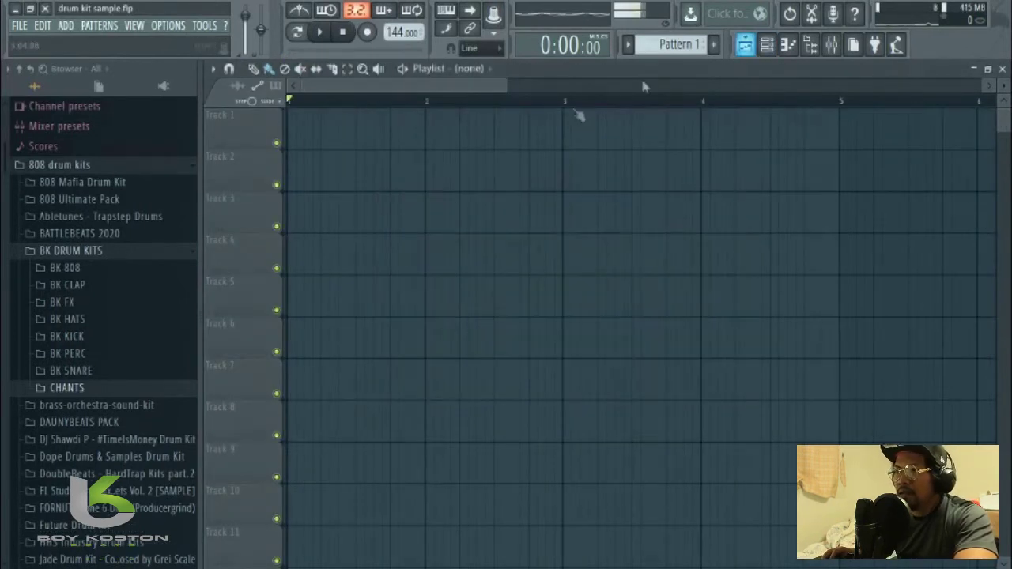
click(469, 70)
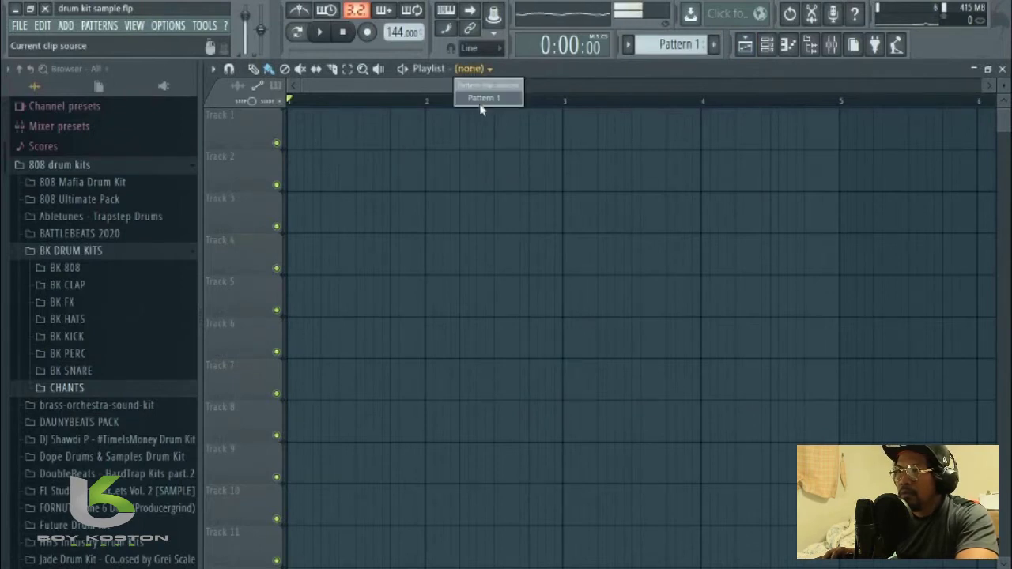
click(481, 98)
click(393, 134)
drag(393, 136, 290, 136)
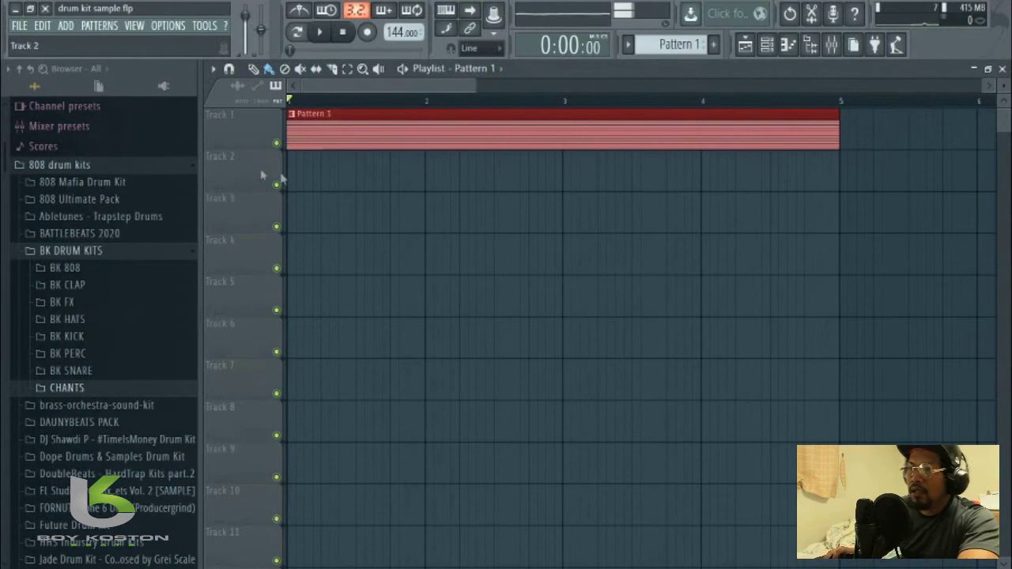
Step: Reopen the reFX Nexus channel's piano roll and shorten the D5 note to half a beat
click(767, 45)
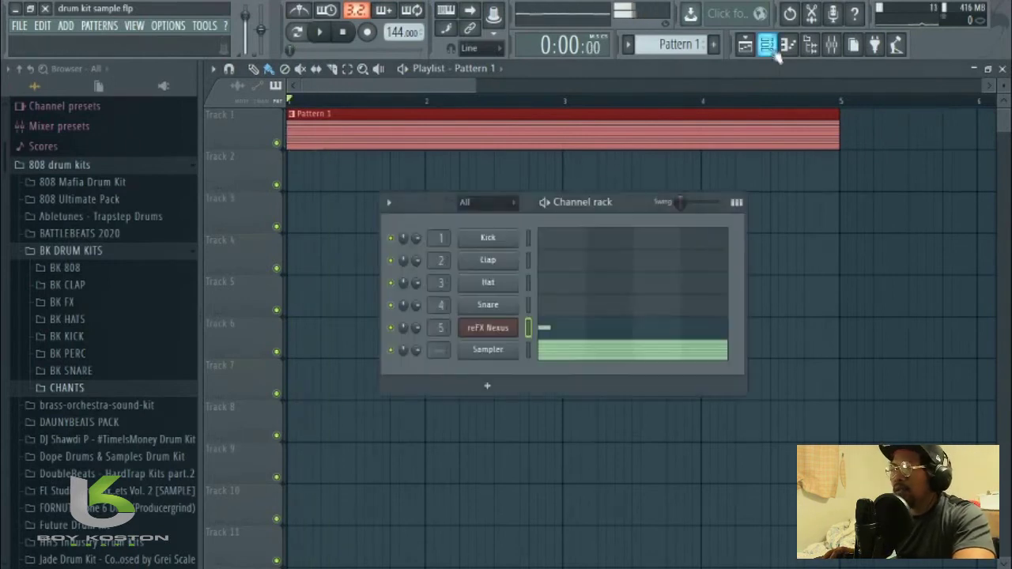
click(566, 338)
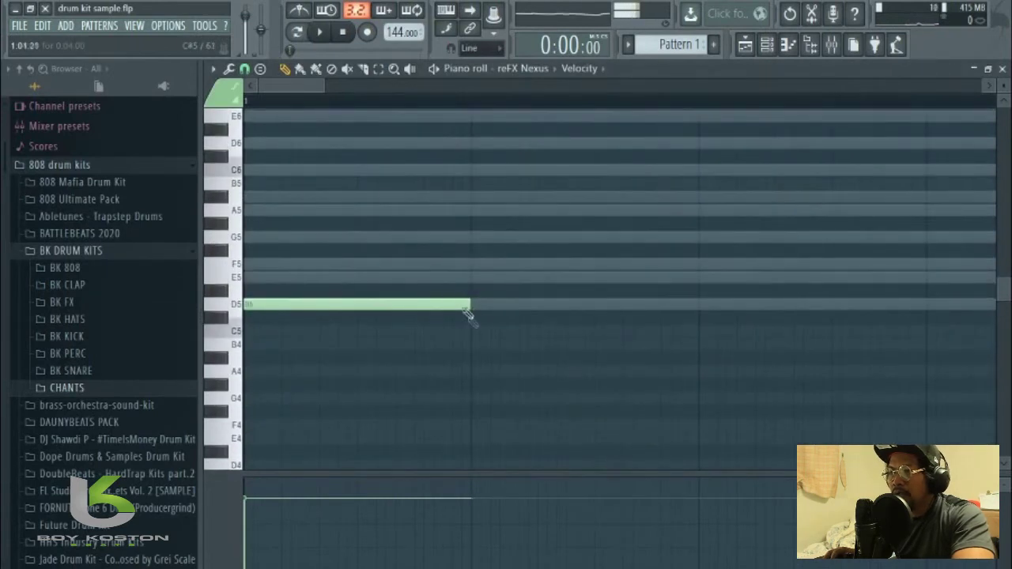
key(space)
drag(327, 85, 447, 135)
key(space)
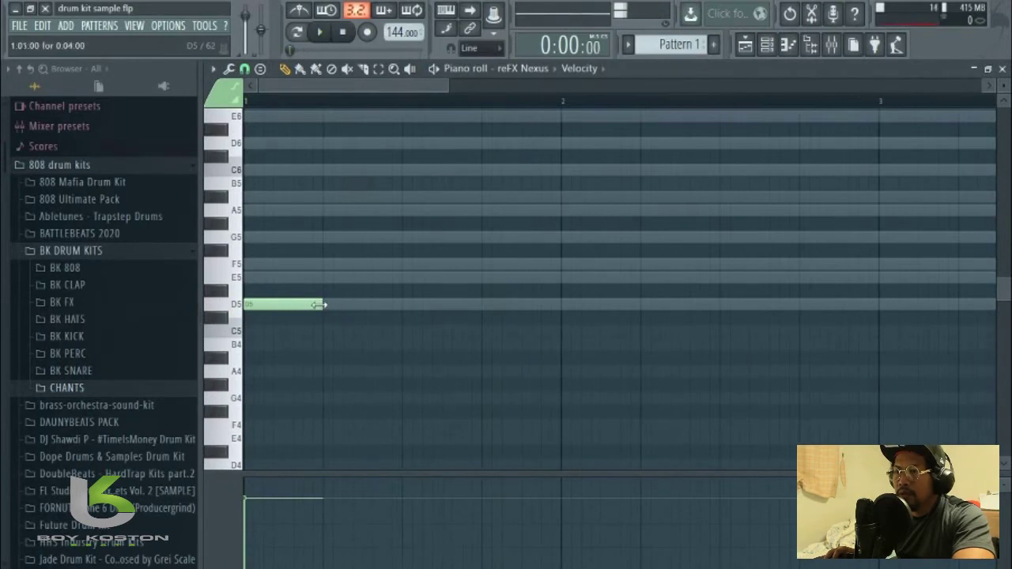
drag(331, 308, 278, 332)
key(space)
key(space)
Step: Add a half-beat E5 note and place it directly after the D5 note
click(326, 281)
key(space)
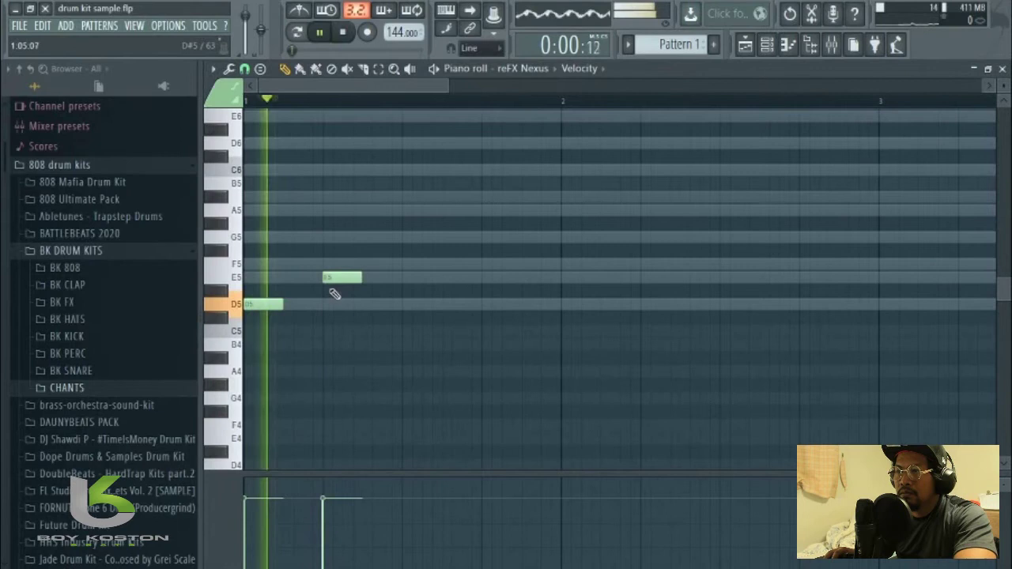
key(space)
drag(341, 278, 304, 282)
key(space)
Step: Continue the melody with half-beat F6 and D6 notes after the E5 note and play it back
scroll(415, 253, up, 3)
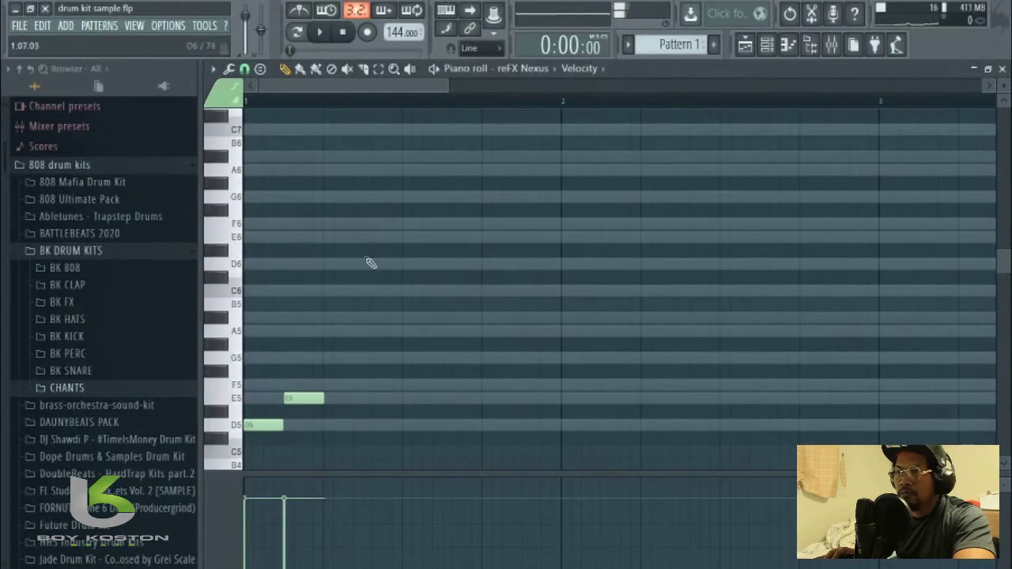
click(328, 226)
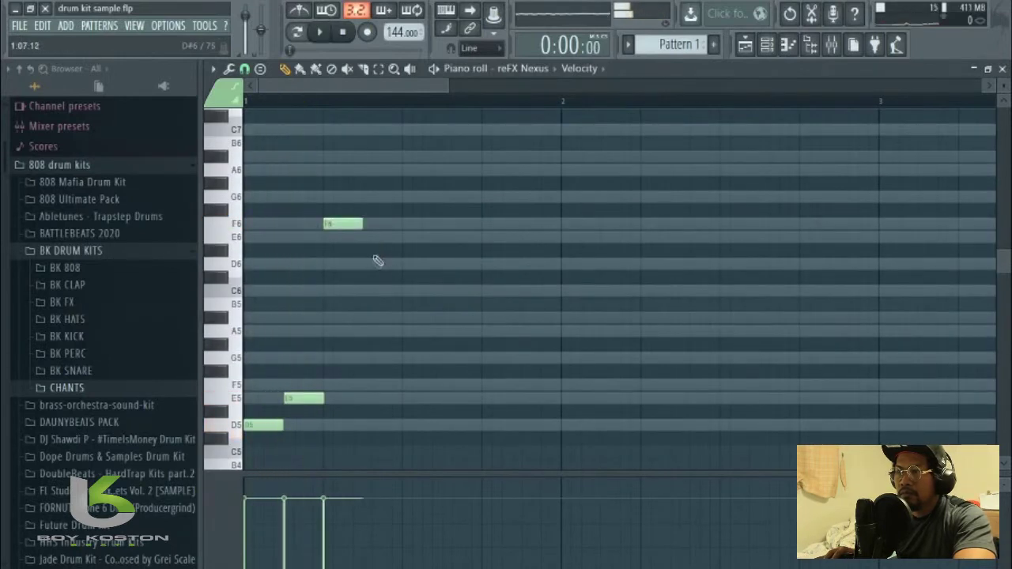
click(366, 265)
key(space)
key(space)
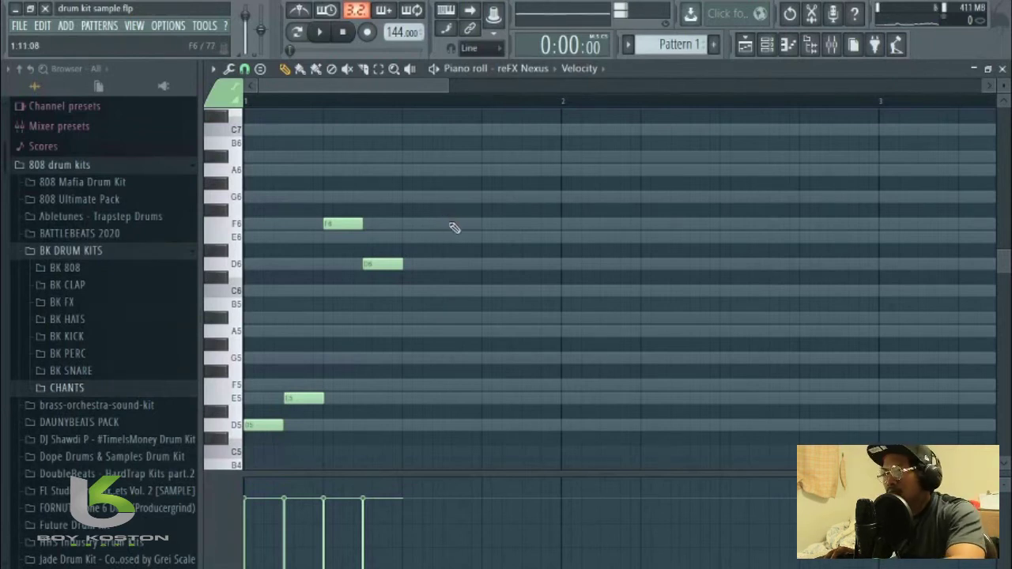
Step: Duplicate the four-note phrase into the second half of bar 1 and listen to the full bar
key(ctrl+v)
key(shift+Right)
drag(375, 225, 514, 221)
key(space)
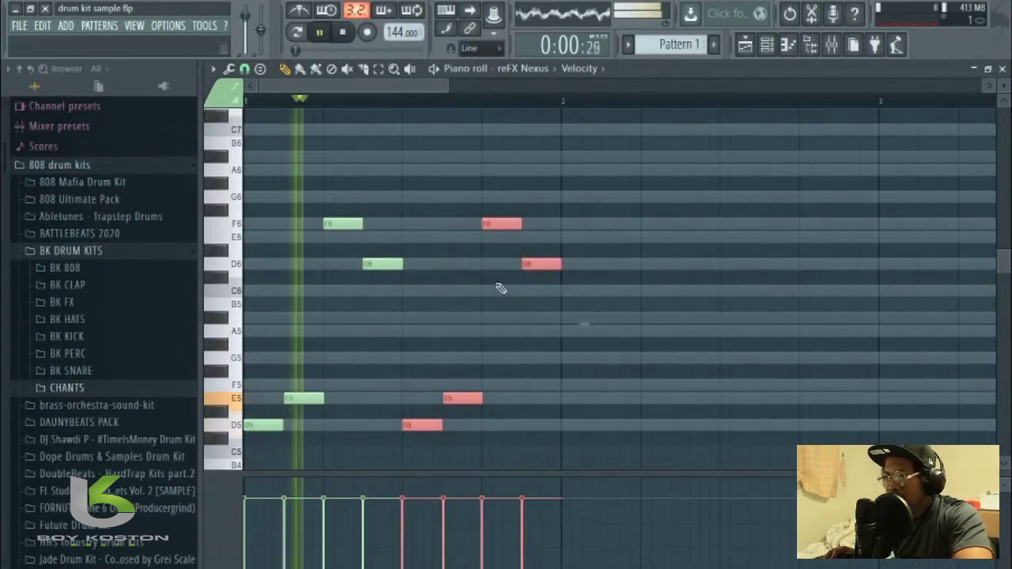
key(space)
click(542, 313)
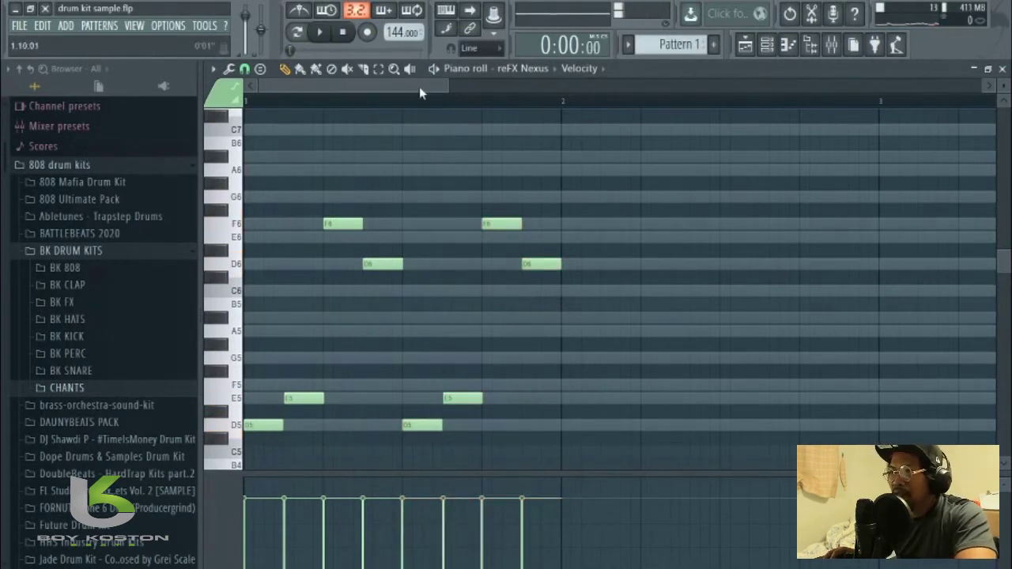
key(space)
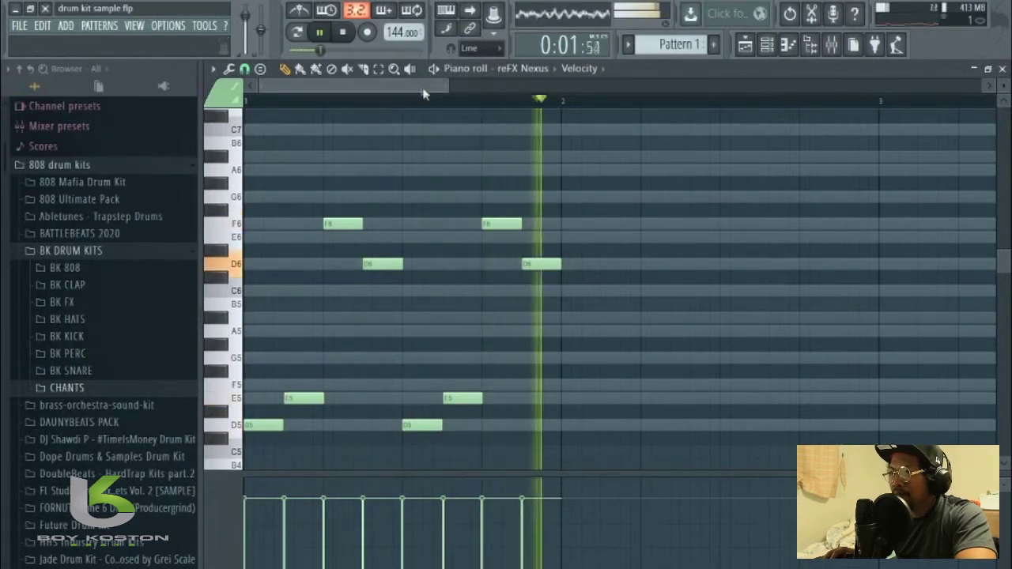
key(space)
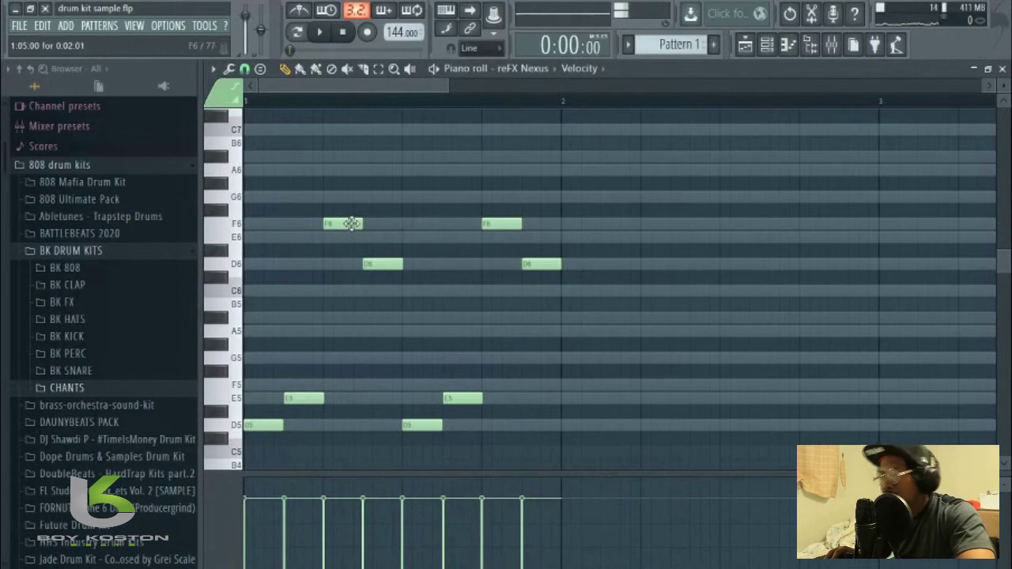
Step: Duplicate all of bar 1's notes into bar 2 and play back the two bars
key(ctrl+a)
drag(352, 223, 655, 223)
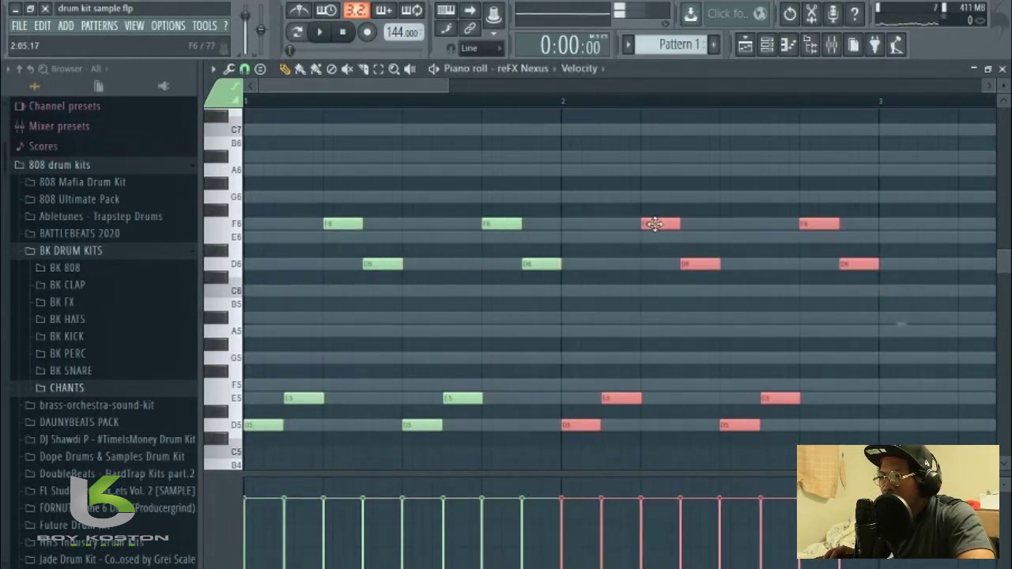
click(607, 293)
key(space)
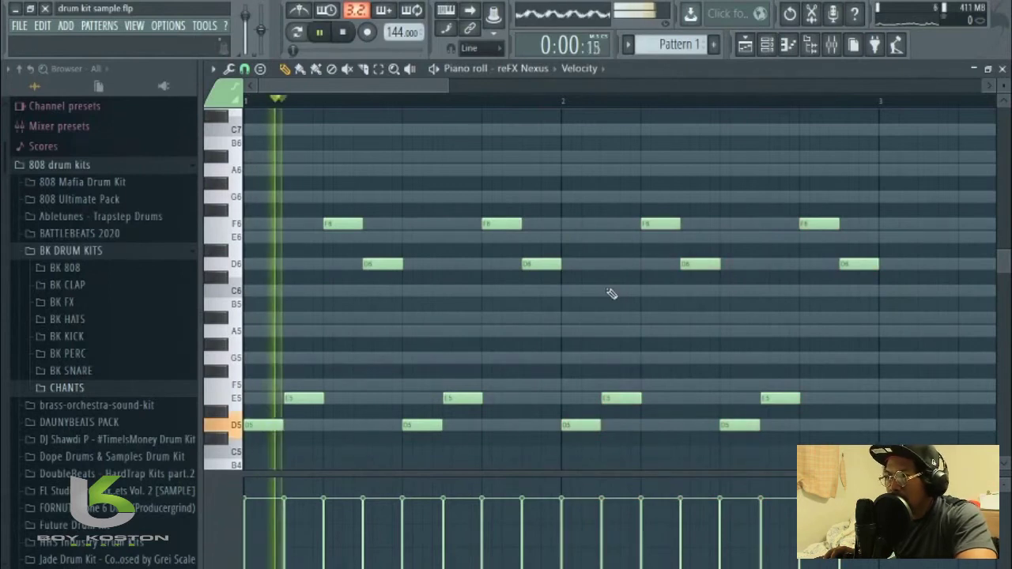
key(space)
Step: Swap the last two notes of bar 2 so that D6 precedes F6, and listen to the change
drag(815, 230, 855, 217)
key(space)
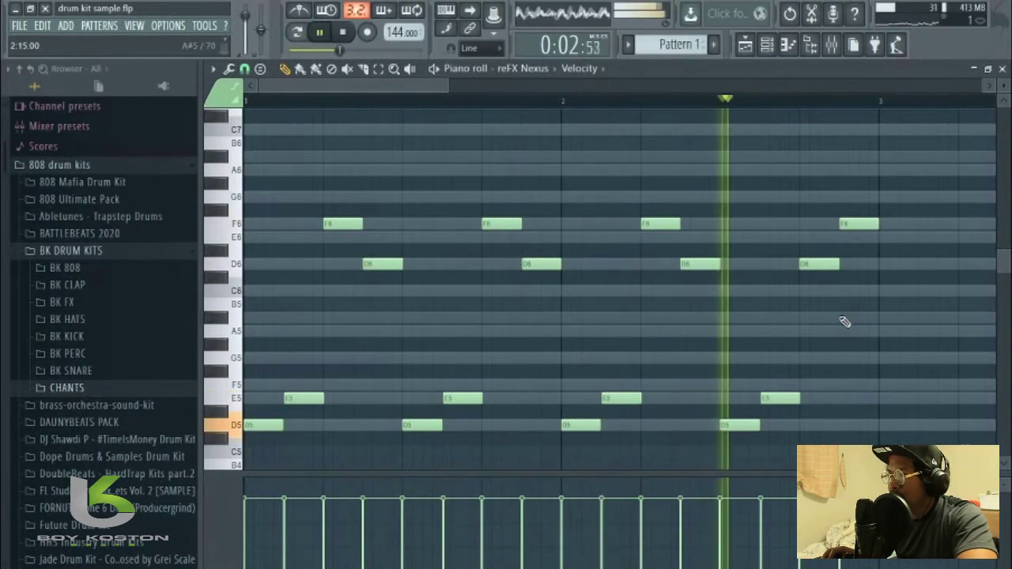
key(space)
Step: Duplicate the two-bar melody into bars 3 and 4 and play back all four bars
drag(412, 93, 586, 155)
key(ctrl+b)
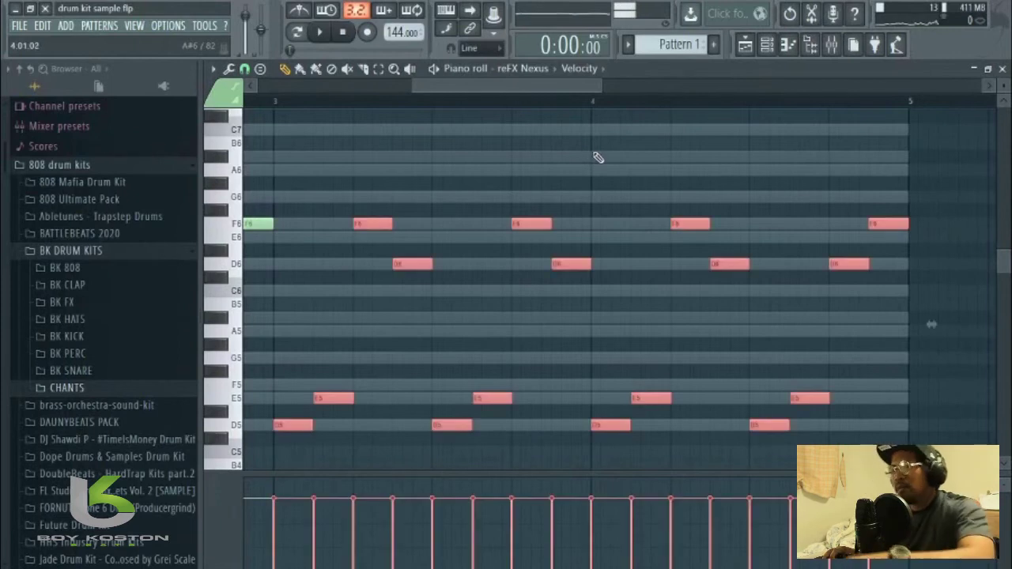
key(ctrl+d)
key(space)
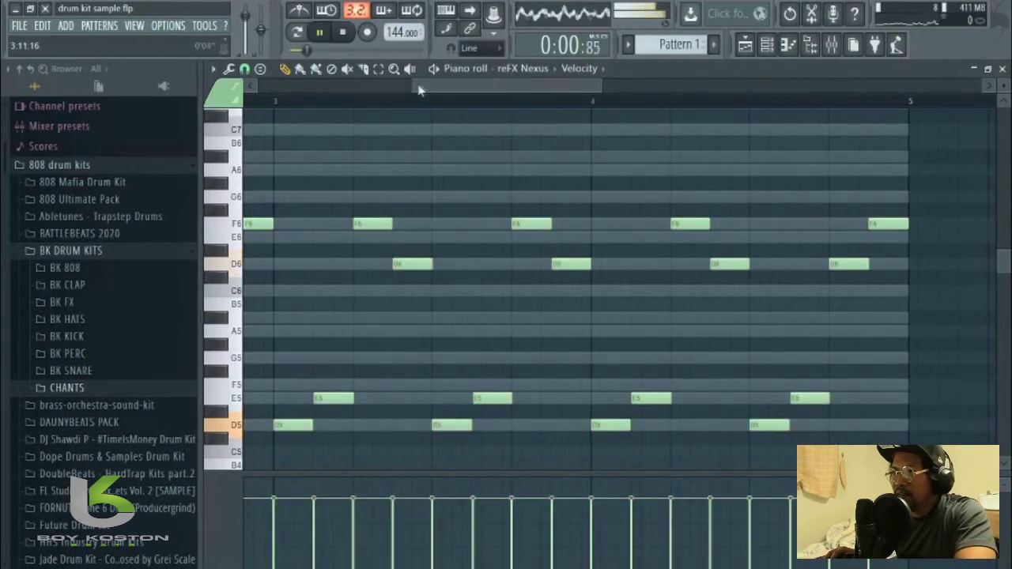
drag(412, 85, 269, 111)
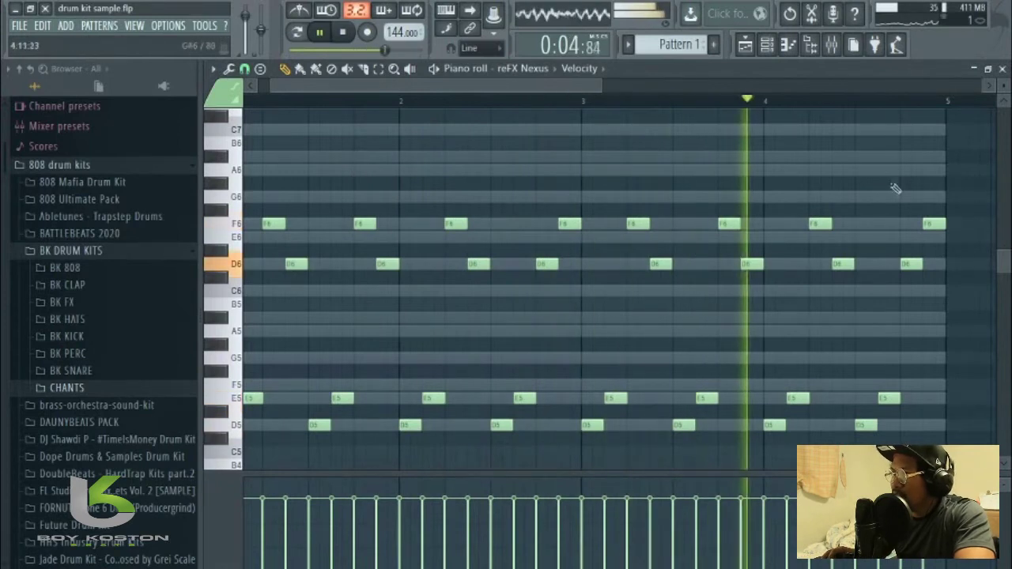
key(space)
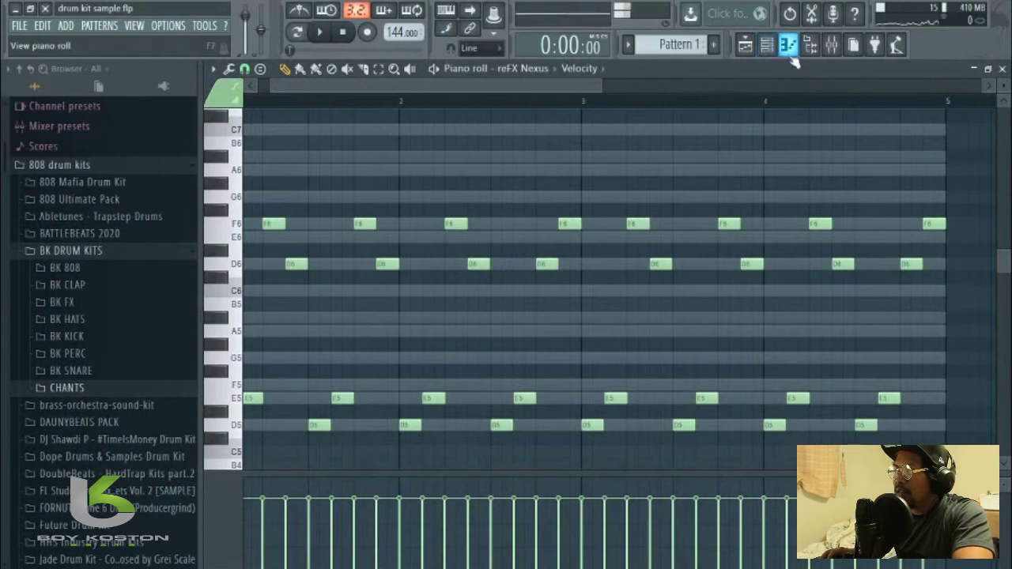
Step: Delete the Sampler channel that holds the scale guide from the channel rack
click(767, 45)
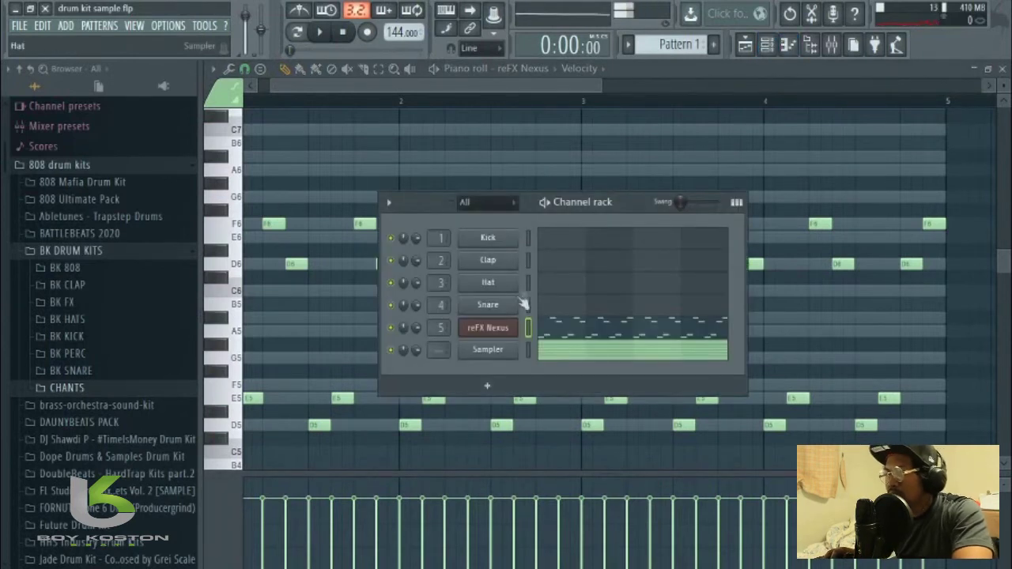
right_click(514, 353)
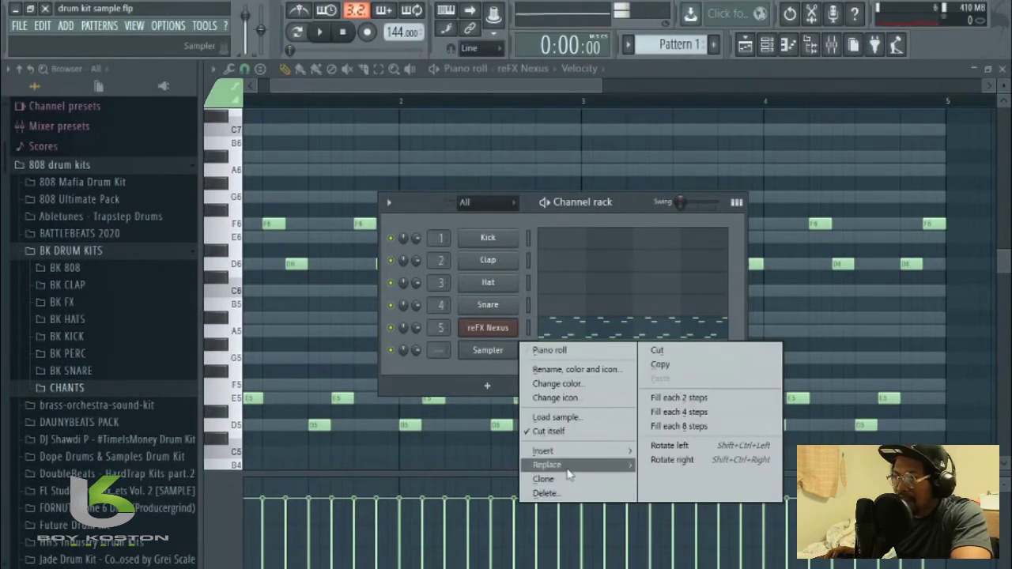
click(566, 495)
click(601, 337)
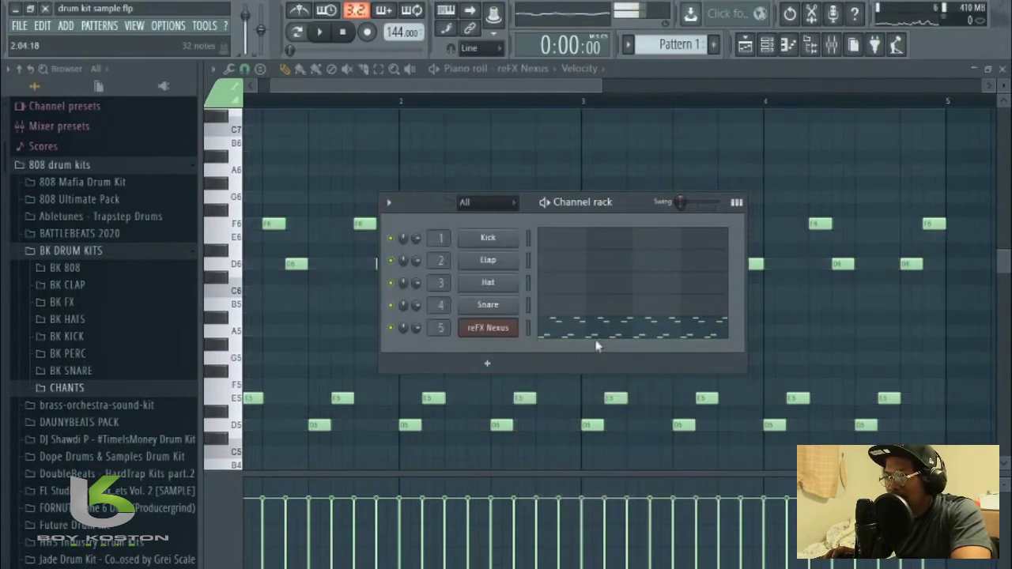
Step: Switch to song mode and play back the four-bar Nexus melody from bar 1
click(432, 79)
key(space)
drag(384, 86, 340, 87)
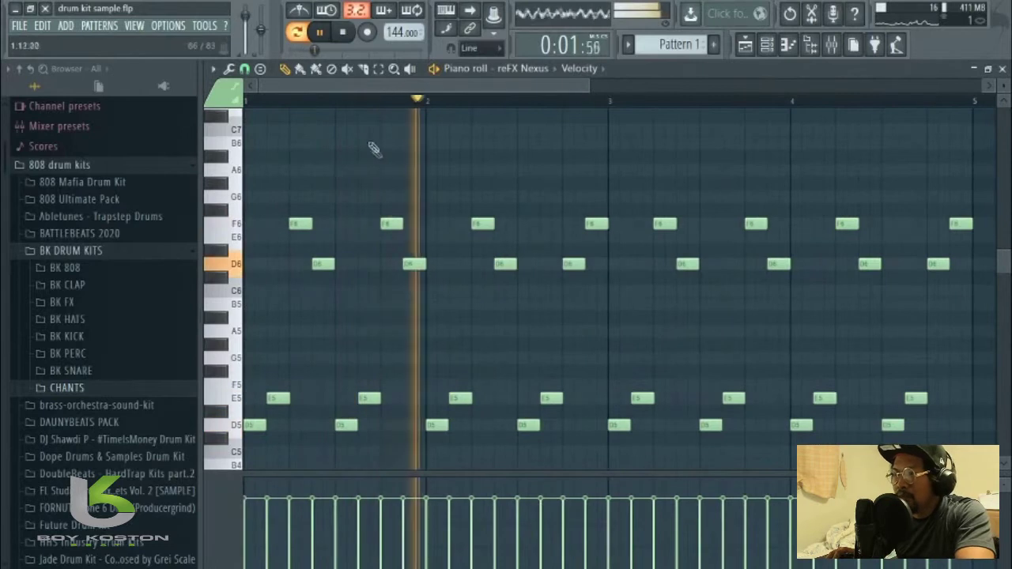
key(space)
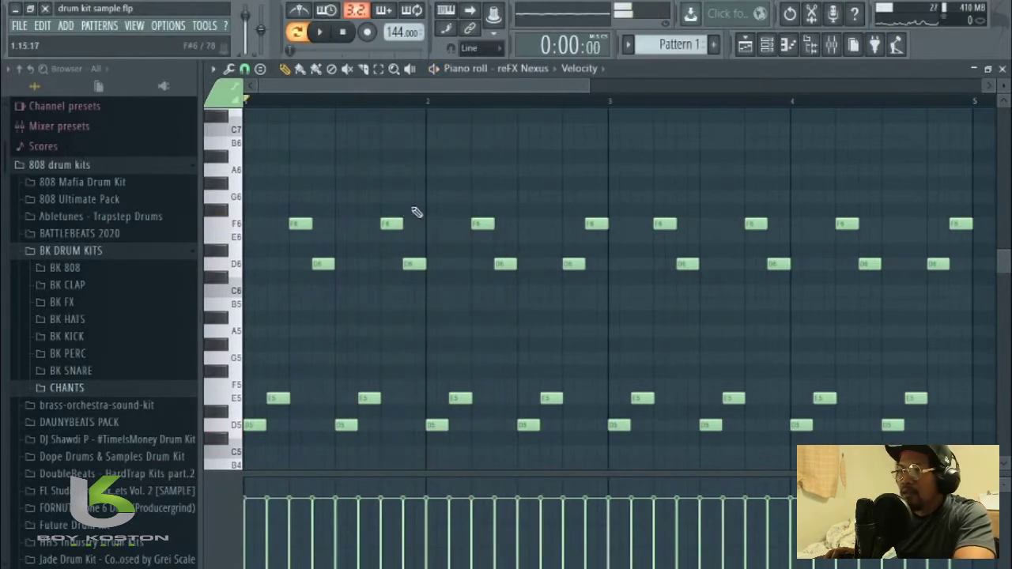
Step: Open the reFX Nexus instrument window from the channel rack
scroll(761, 87, down, 1)
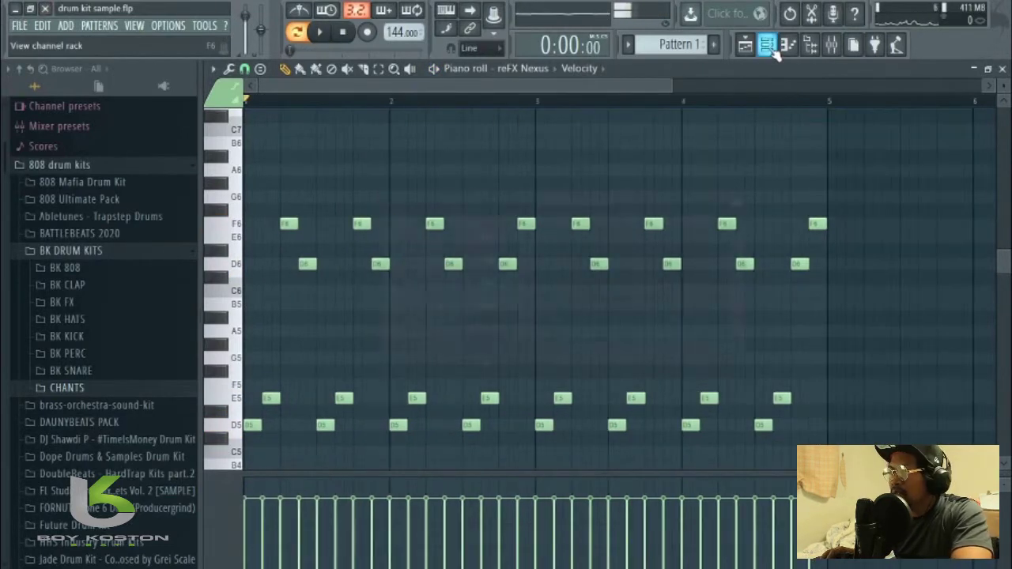
click(773, 48)
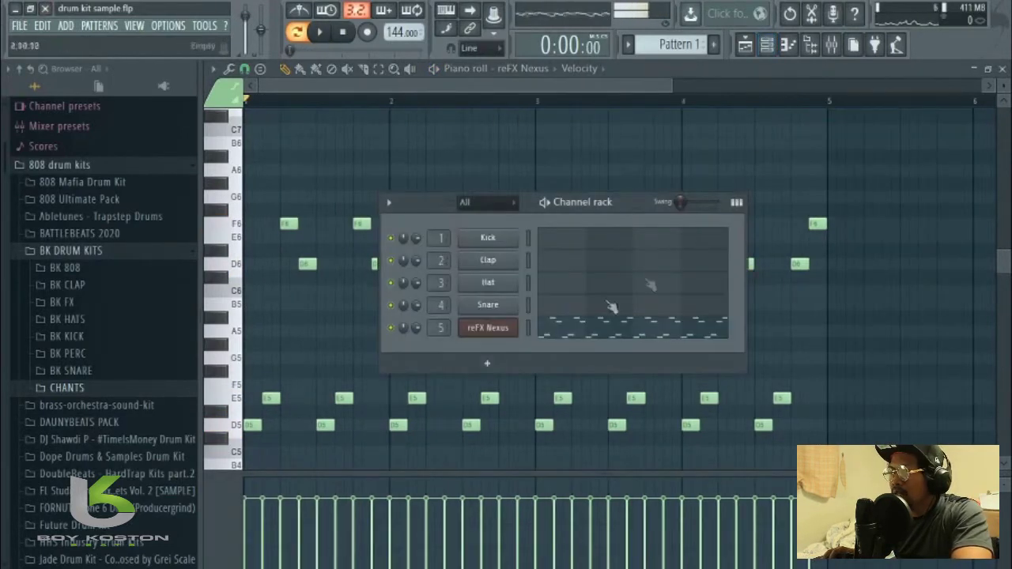
click(510, 336)
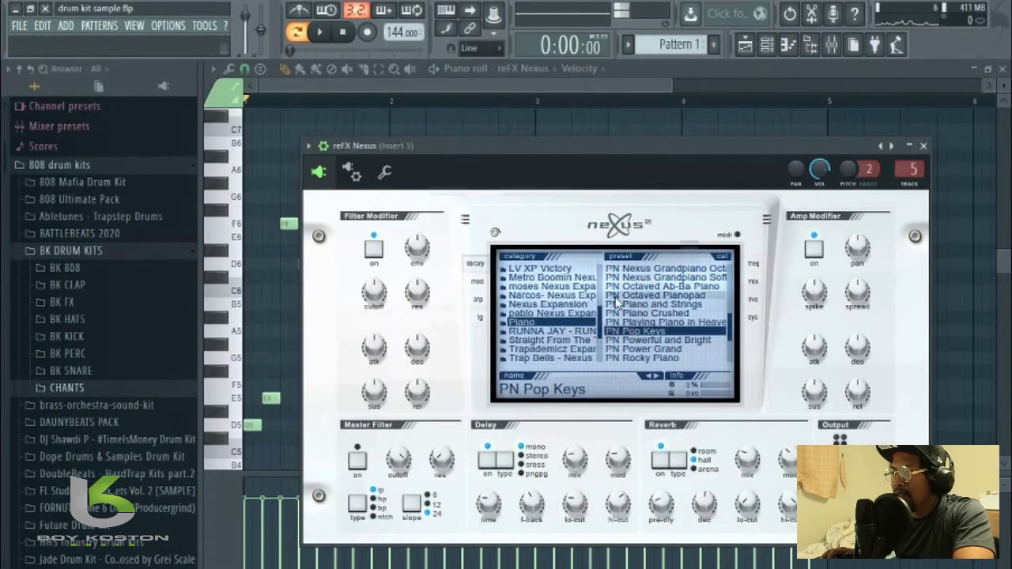
Step: Load the preset Cold x Arp 21 - Shocking from the Cold x Beats Nexus category and play back the melody with it
scroll(633, 303, down, 1)
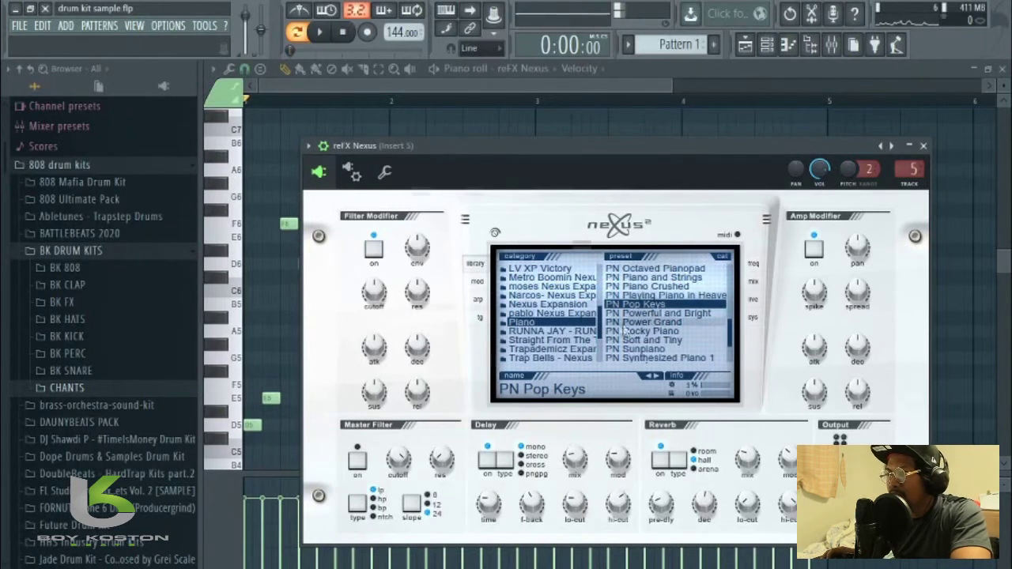
scroll(551, 327, up, 1)
scroll(554, 328, up, 1)
scroll(556, 330, down, 1)
scroll(555, 331, up, 1)
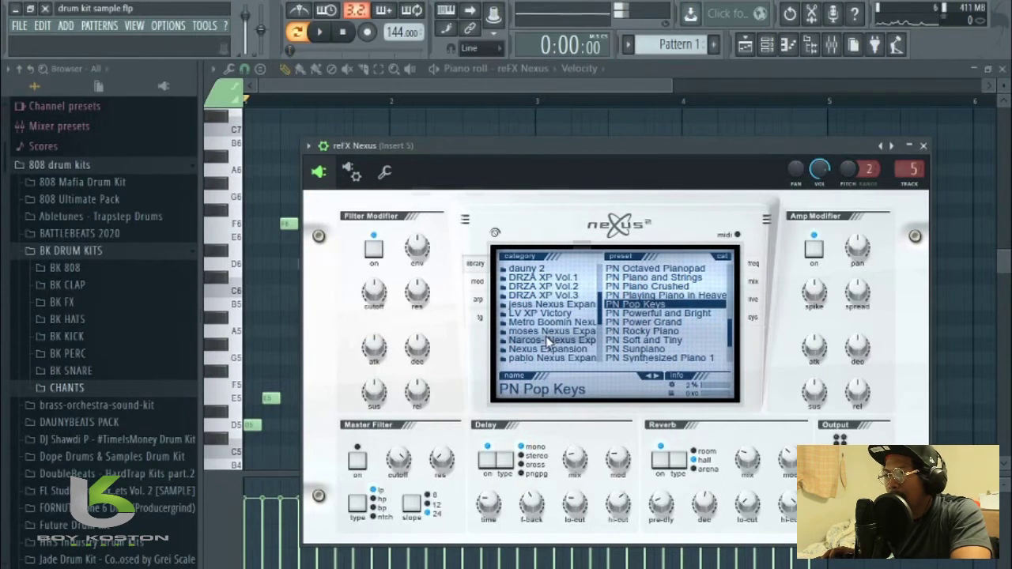
click(561, 322)
scroll(563, 320, up, 5)
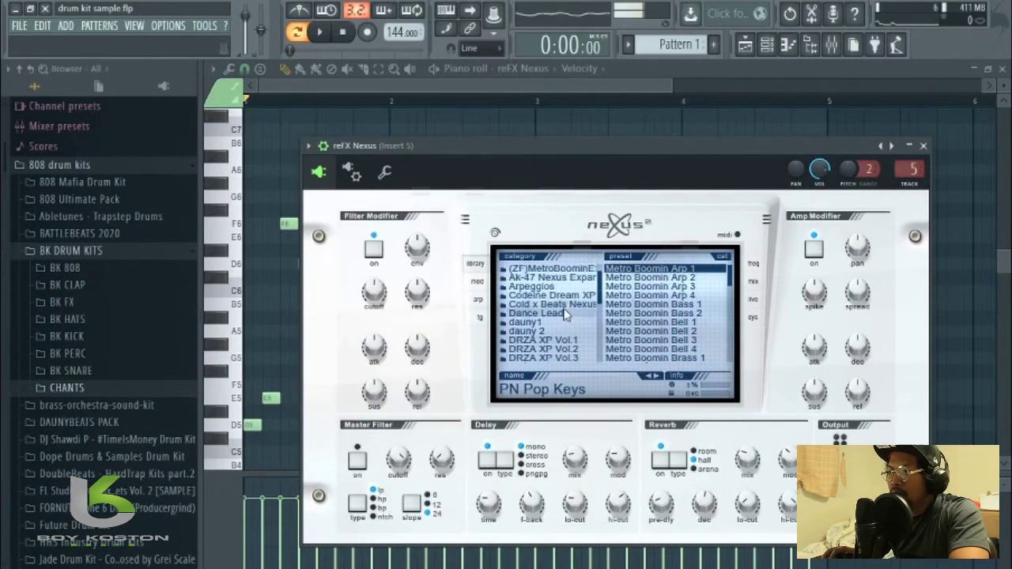
click(563, 305)
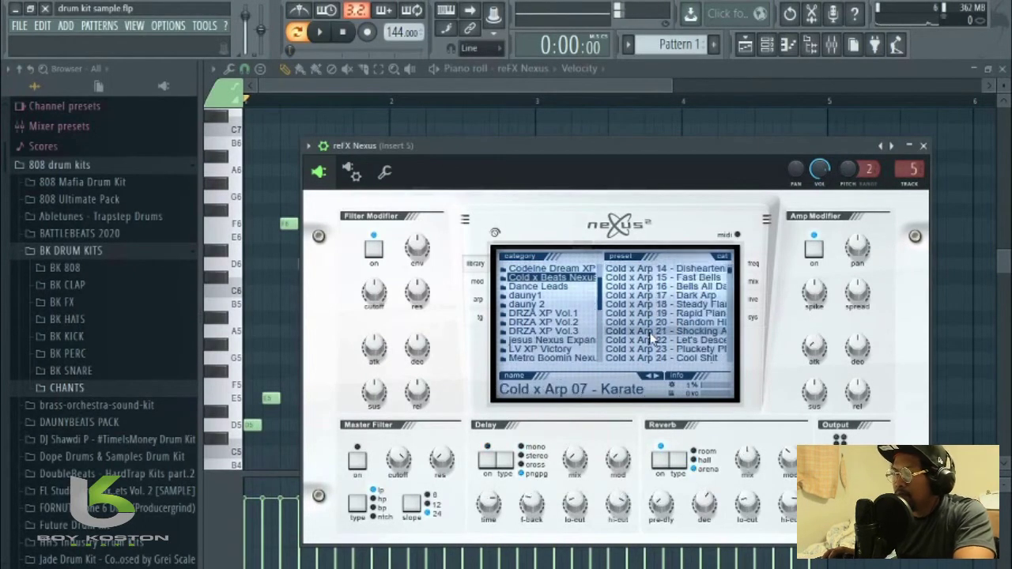
click(649, 332)
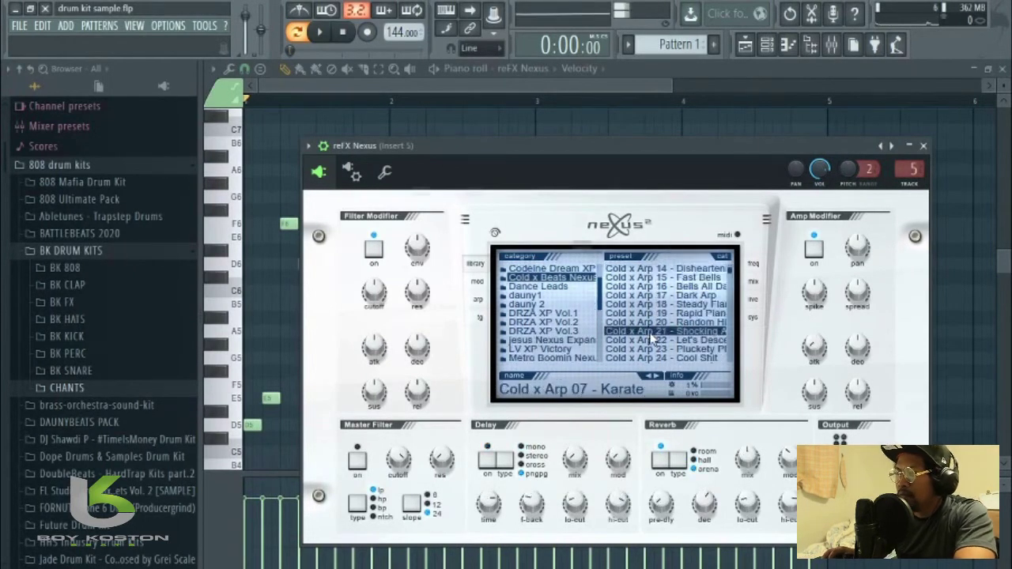
key(space)
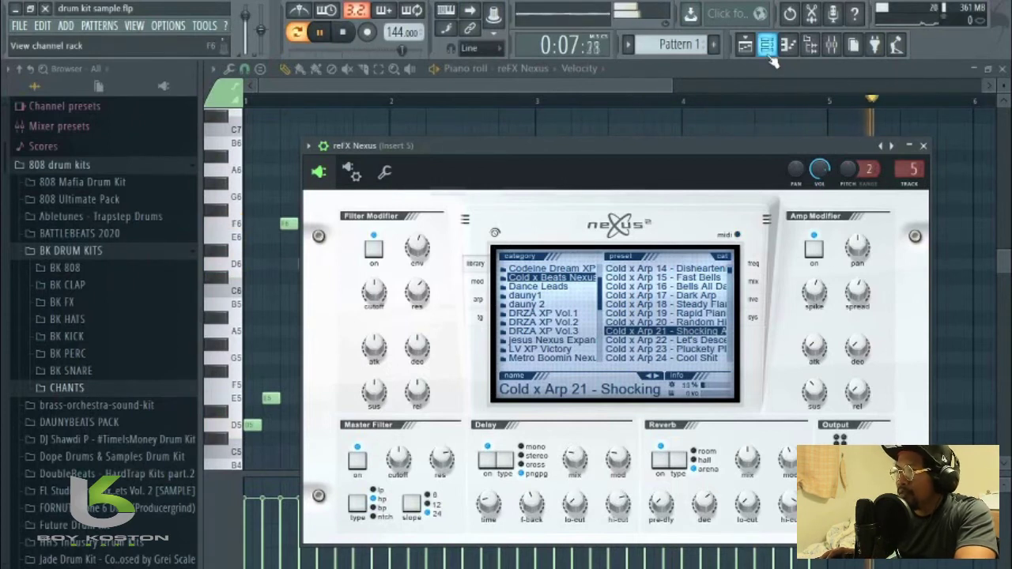
key(space)
Step: Duplicate the four-bar Nexus melody into bars 5 to 8 of the piano roll and play it back from bar 1
drag(674, 85, 738, 82)
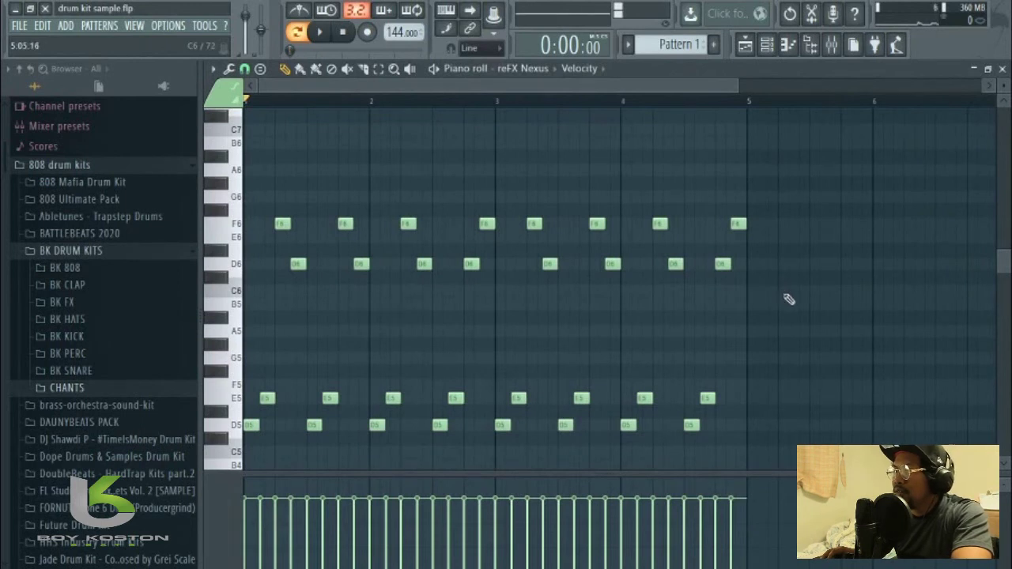
key(space)
key(space)
drag(550, 87, 861, 76)
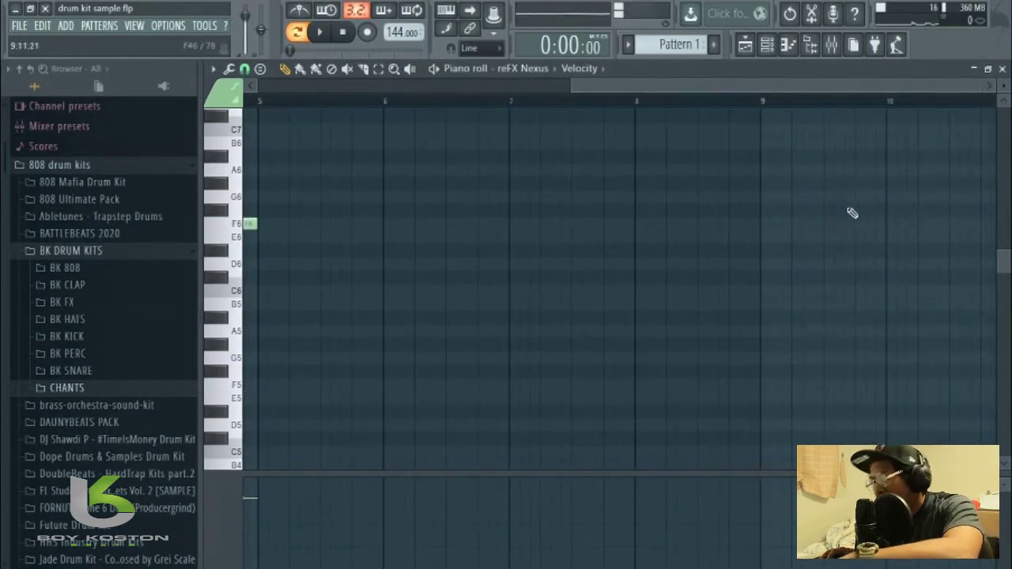
key(ctrl+b)
key(ctrl+d)
key(space)
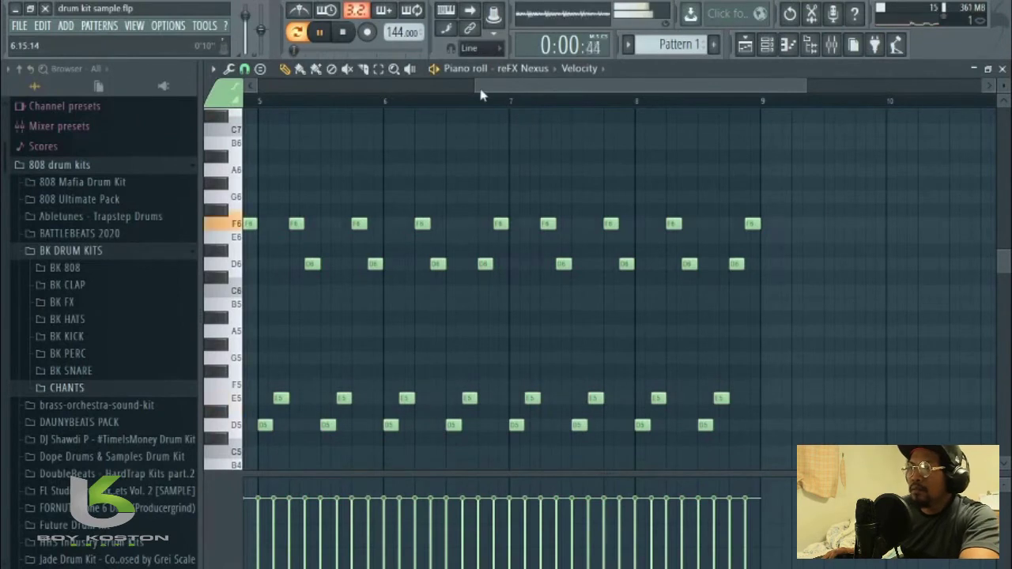
drag(475, 85, 199, 110)
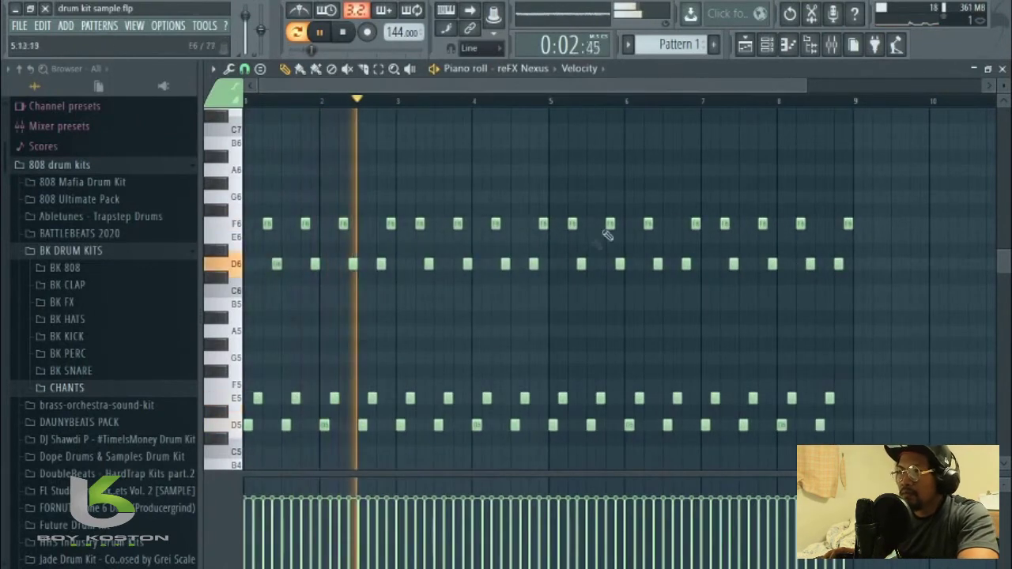
Step: Clone the reFX Nexus channel twice in the channel rack and route the two copies to mixer tracks 6 and 7
click(766, 45)
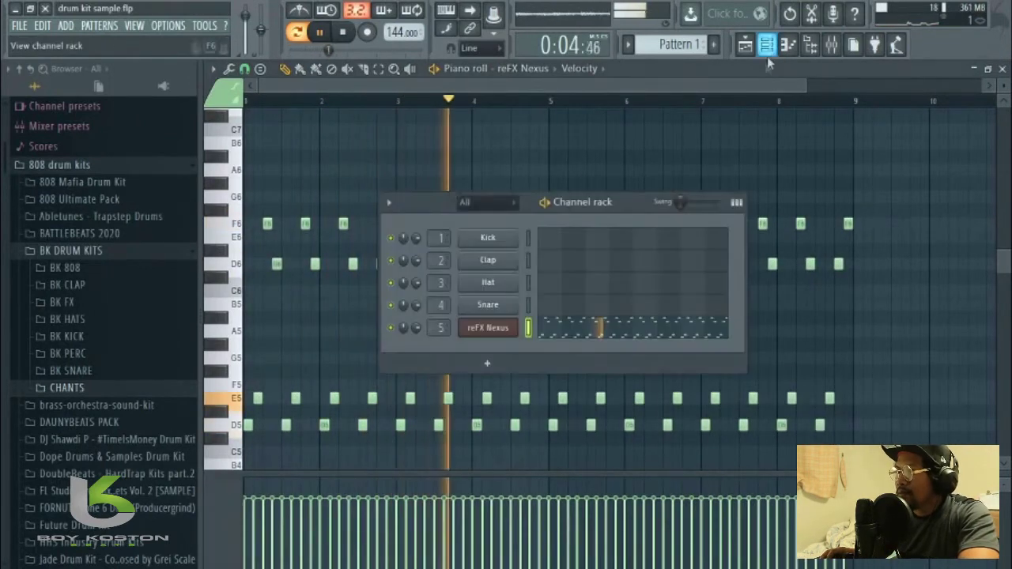
key(space)
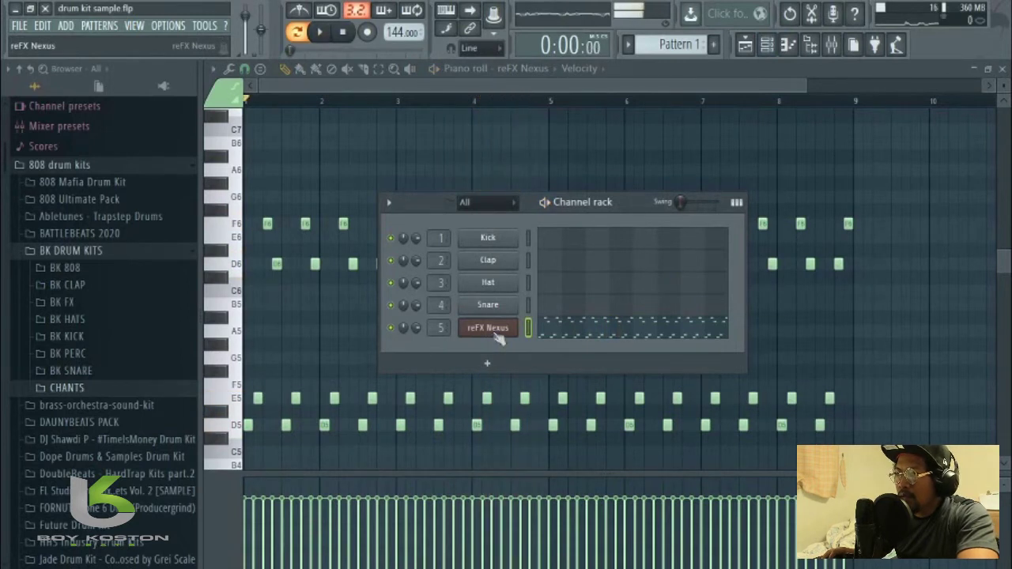
right_click(500, 338)
click(547, 447)
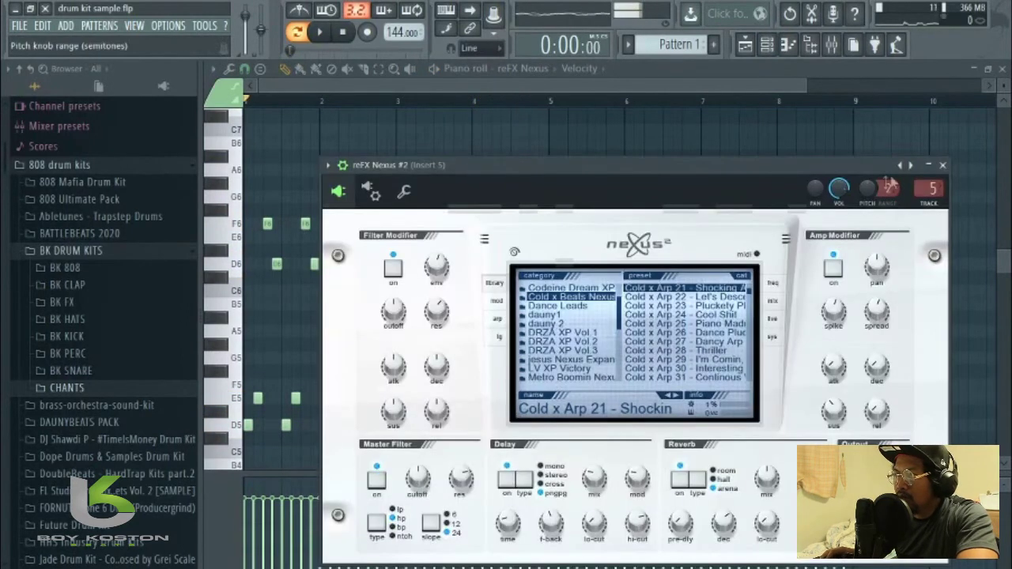
click(928, 165)
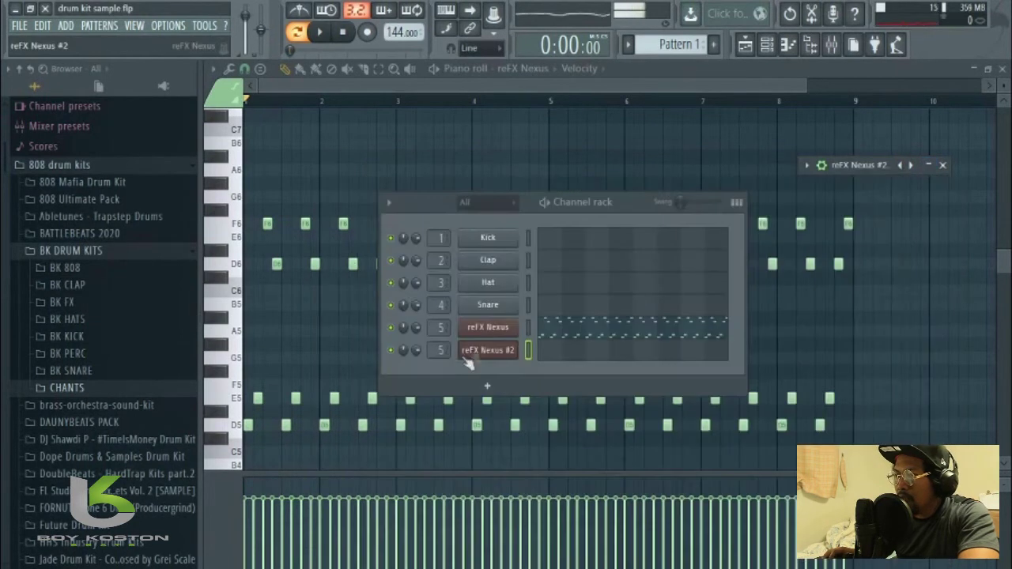
right_click(489, 353)
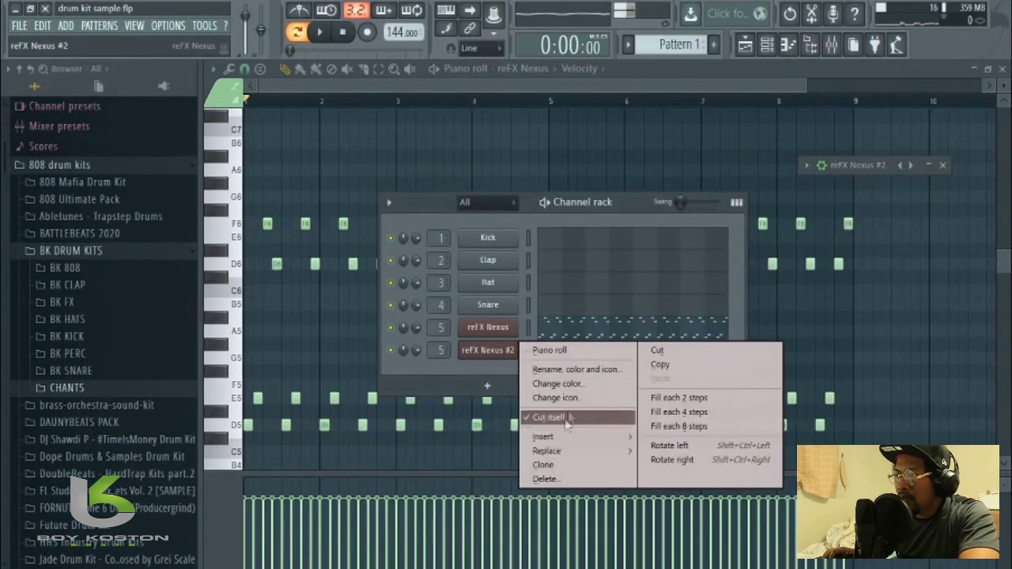
click(572, 467)
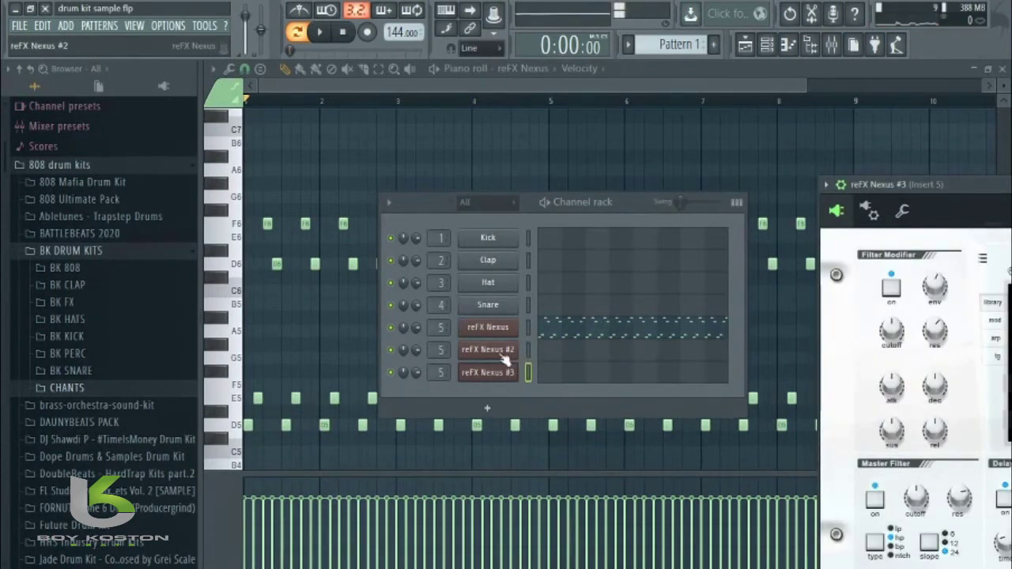
scroll(444, 350, up, 1)
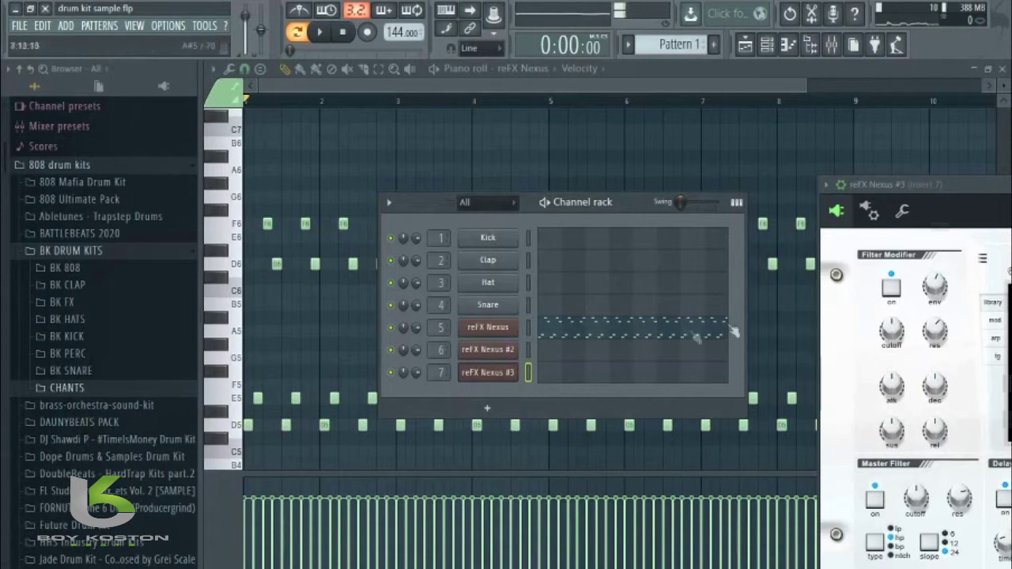
Step: Copy the notes of the original reFX Nexus channel and paste them into reFX Nexus #2 and reFX Nexus #3
right_click(509, 336)
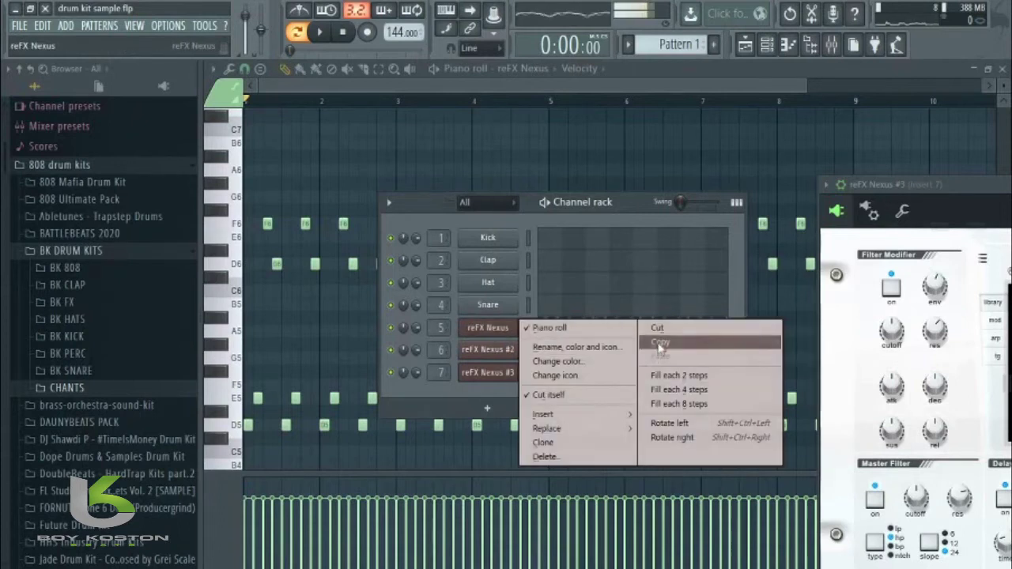
right_click(461, 354)
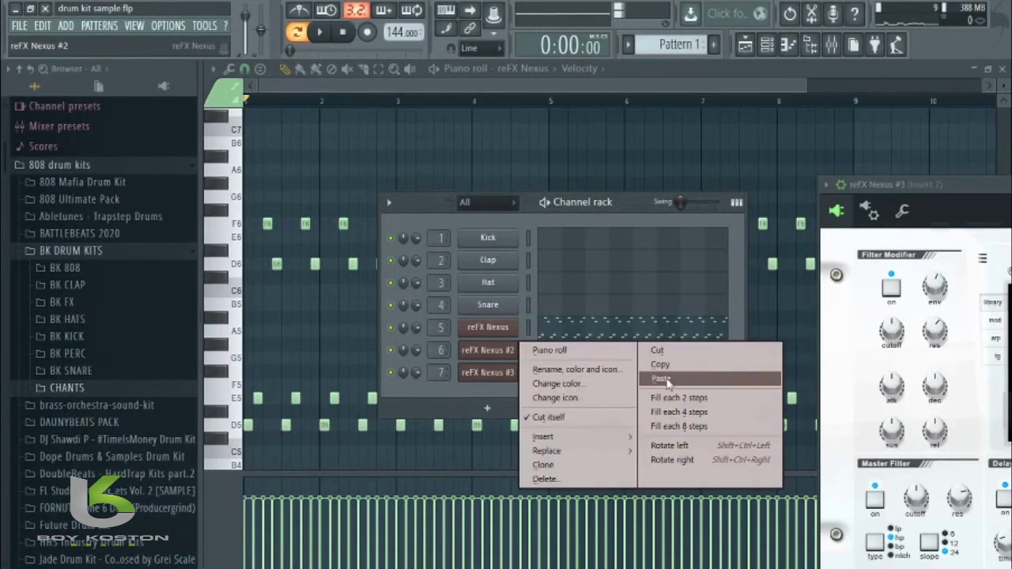
click(500, 370)
right_click(494, 371)
click(709, 403)
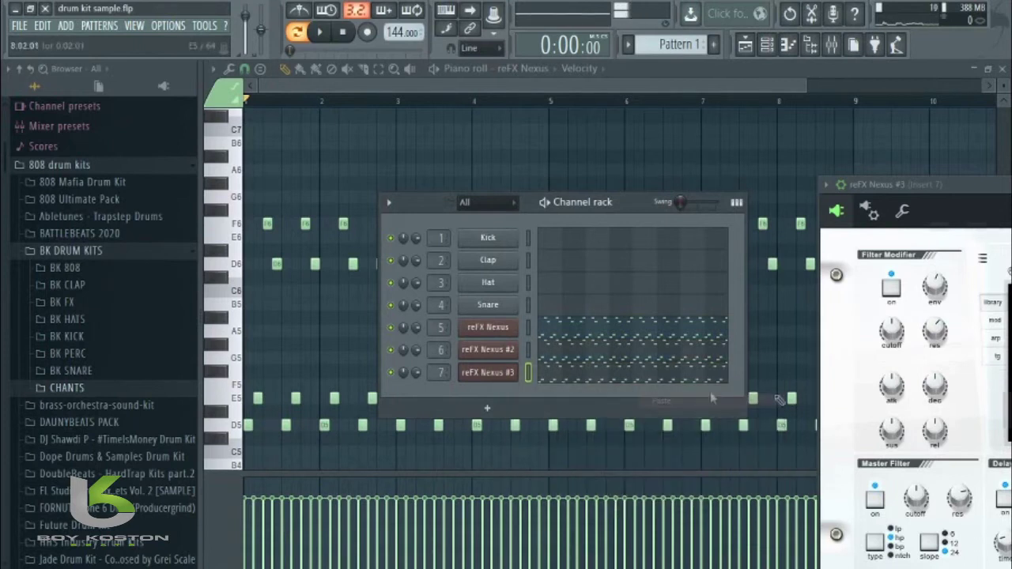
Step: Load the preset Cold x Pad 45 - Elegance in reFX Nexus #2 and audition it with the typing keyboard enabled for notes
click(502, 360)
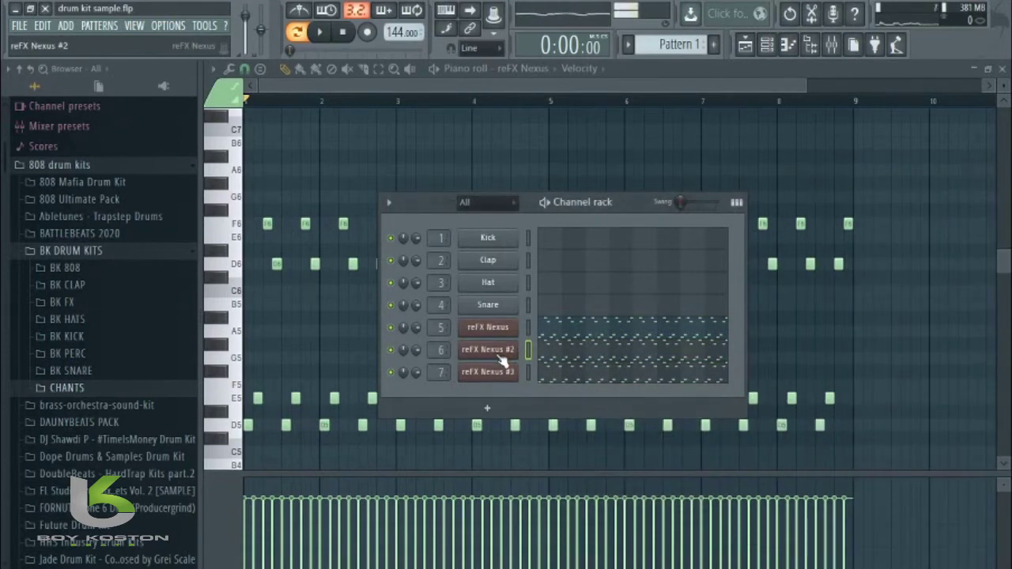
click(502, 358)
click(930, 167)
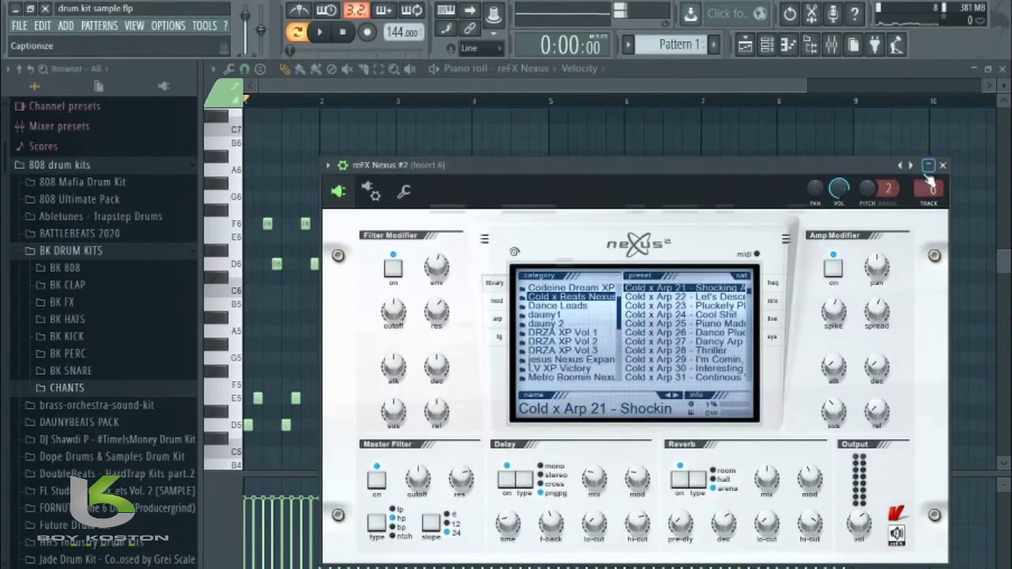
scroll(682, 337, down, 8)
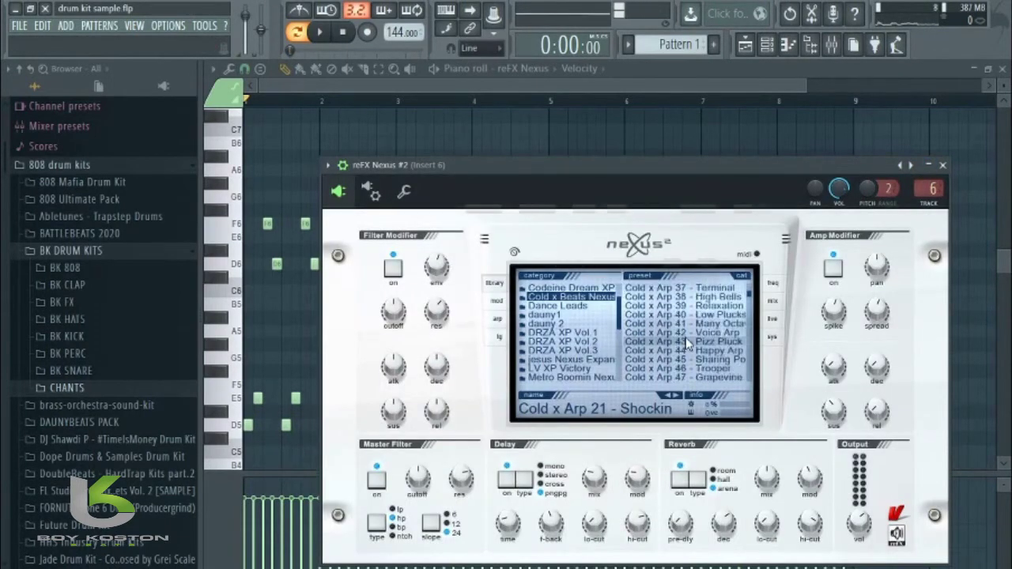
scroll(755, 337, down, 12)
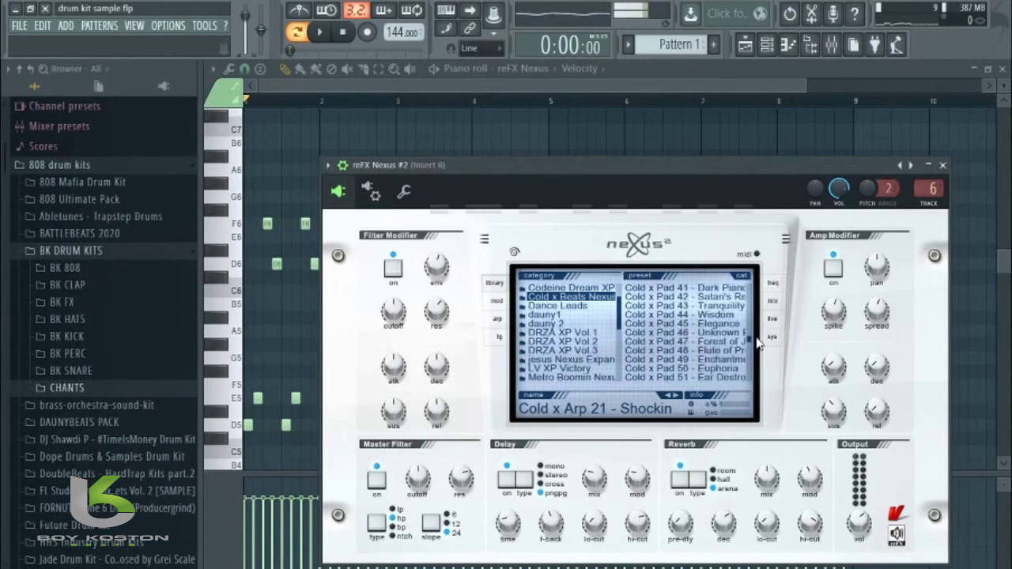
click(671, 324)
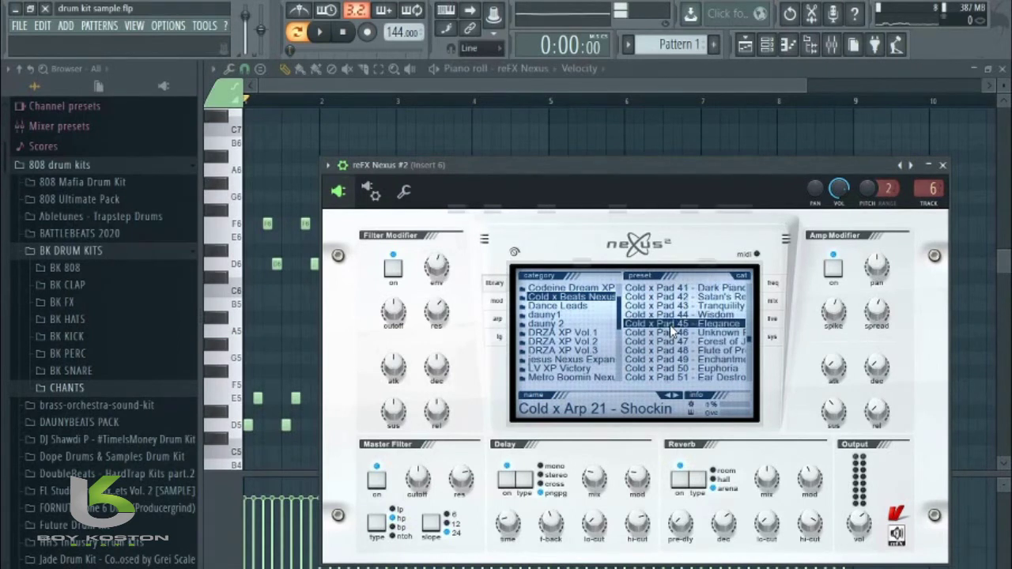
click(447, 11)
key(j)
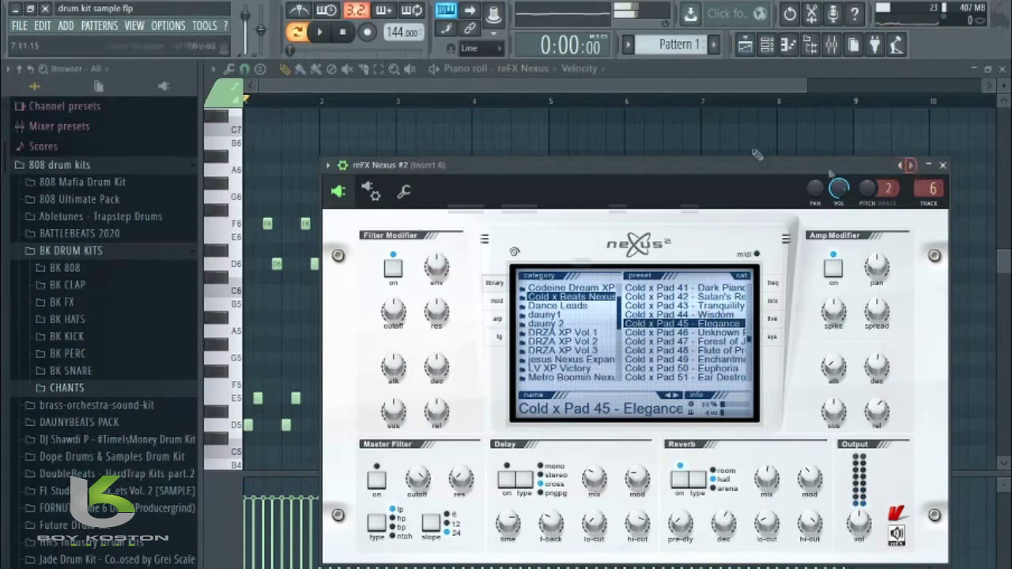
Step: Load the preset Cold x Brass 06 - Complex in reFX Nexus #3, audition it, and minimize the instrument window
click(766, 47)
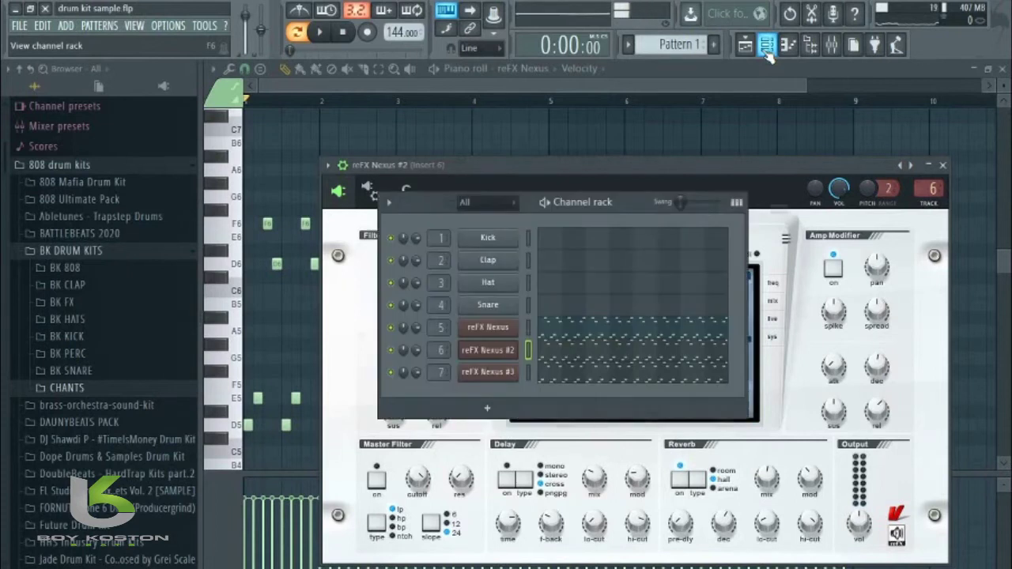
click(482, 372)
scroll(901, 250, down, 15)
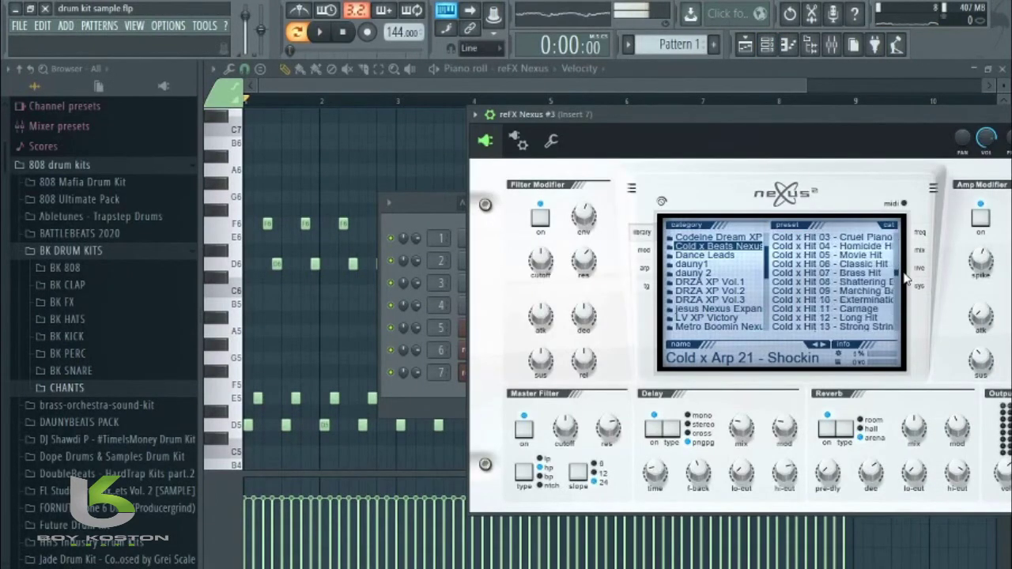
scroll(832, 286, down, 5)
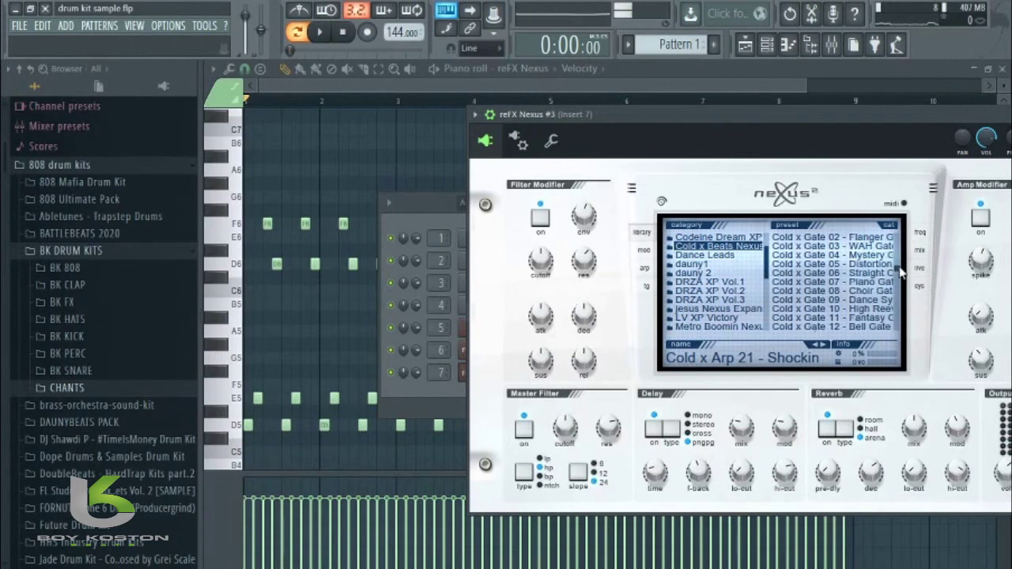
scroll(831, 300, up, 15)
click(830, 308)
key(h)
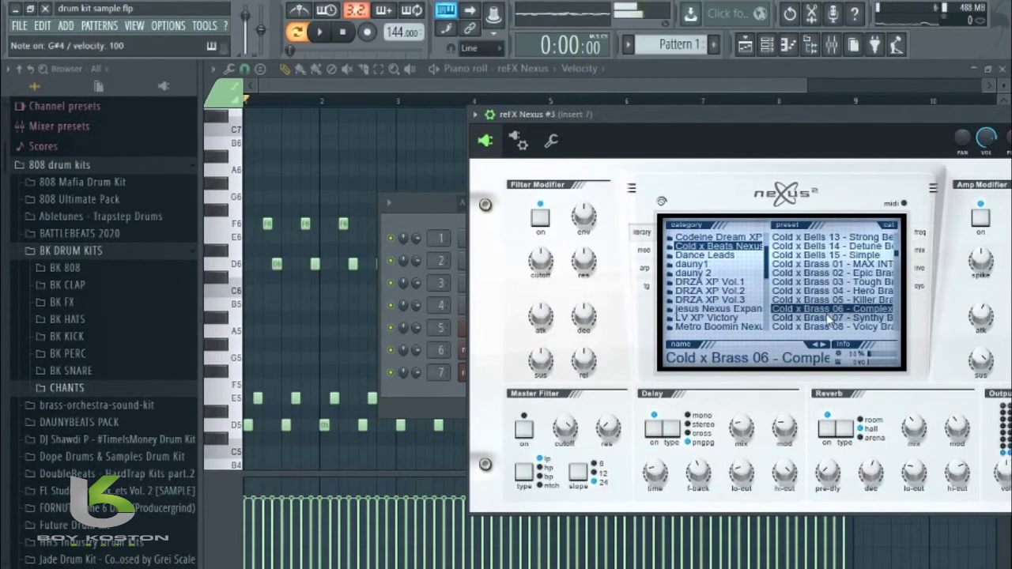
drag(915, 116, 807, 137)
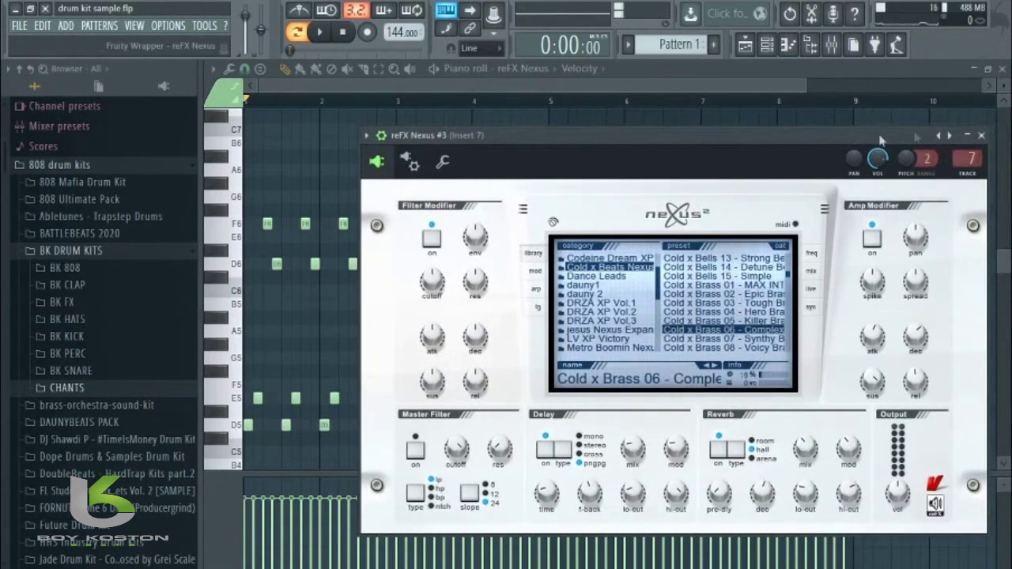
click(968, 138)
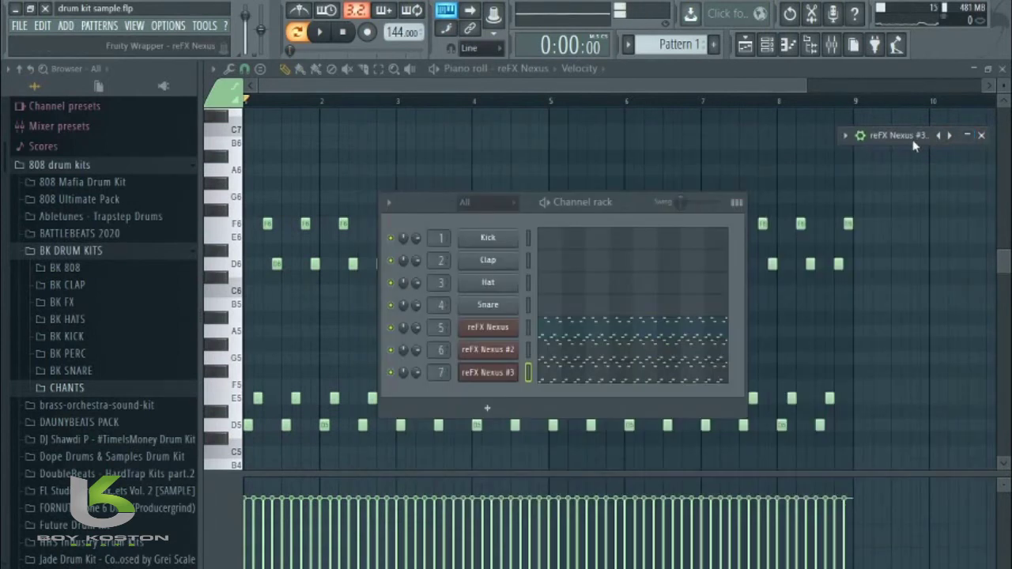
Step: Play the pattern with the mixer open and solo Insert 5 and Insert 6 in turn to compare the Nexus layers
key(F9)
key(space)
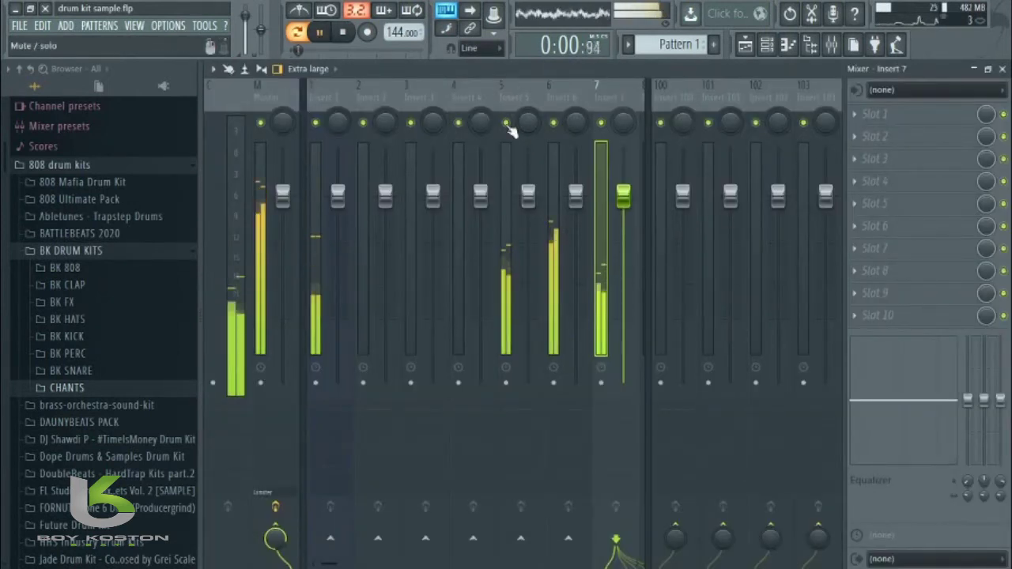
right_click(509, 125)
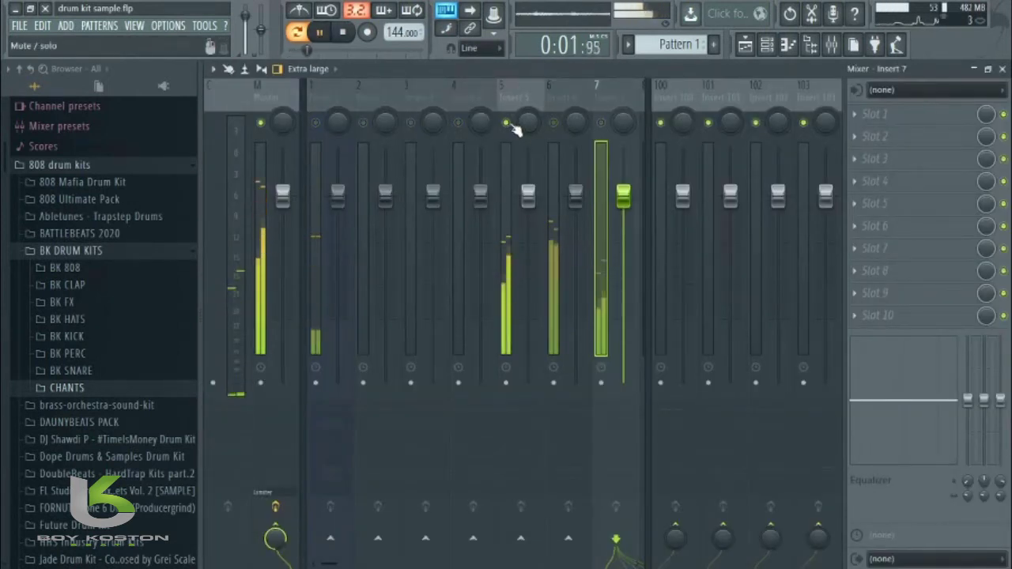
right_click(554, 124)
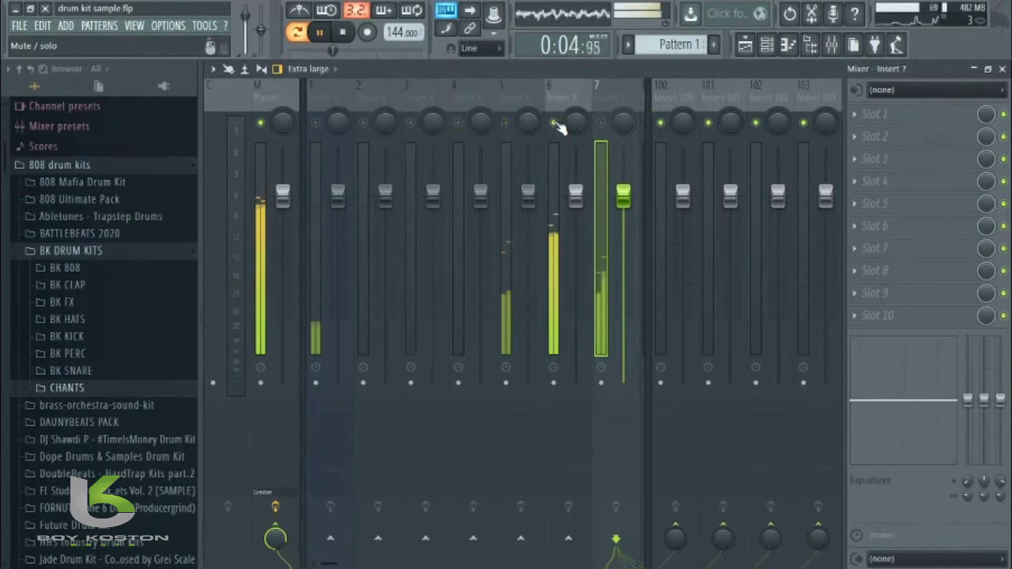
Step: Solo Insert 7, enable Insert 5 alongside it to compare the Nexus layers, and stop playback
right_click(604, 125)
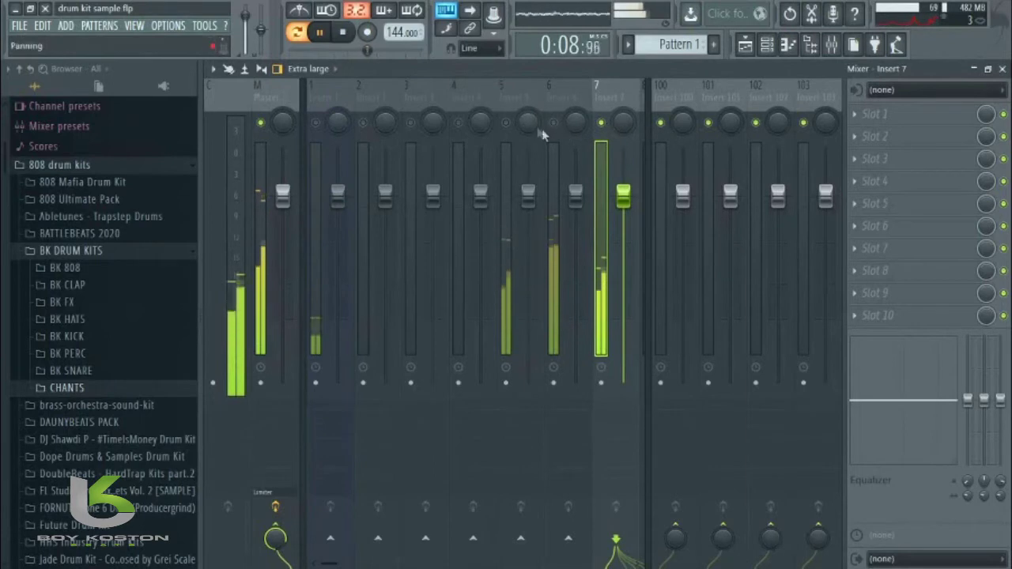
click(507, 123)
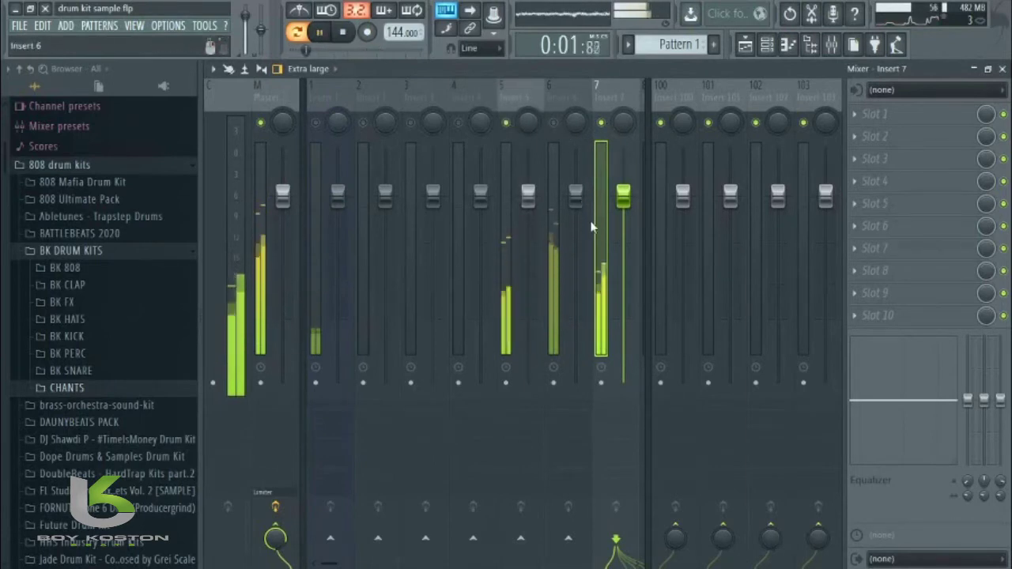
key(space)
Step: Lower Insert 7's volume to -6.9 dB and Insert 6's to about the same level, checking the balance in playback
drag(621, 203, 622, 251)
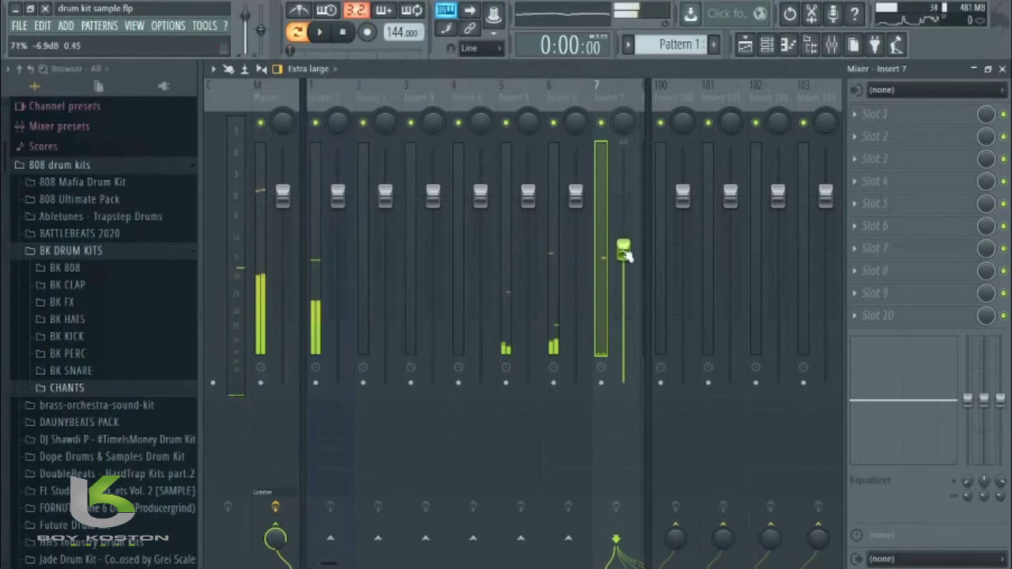
drag(581, 207, 582, 221)
key(space)
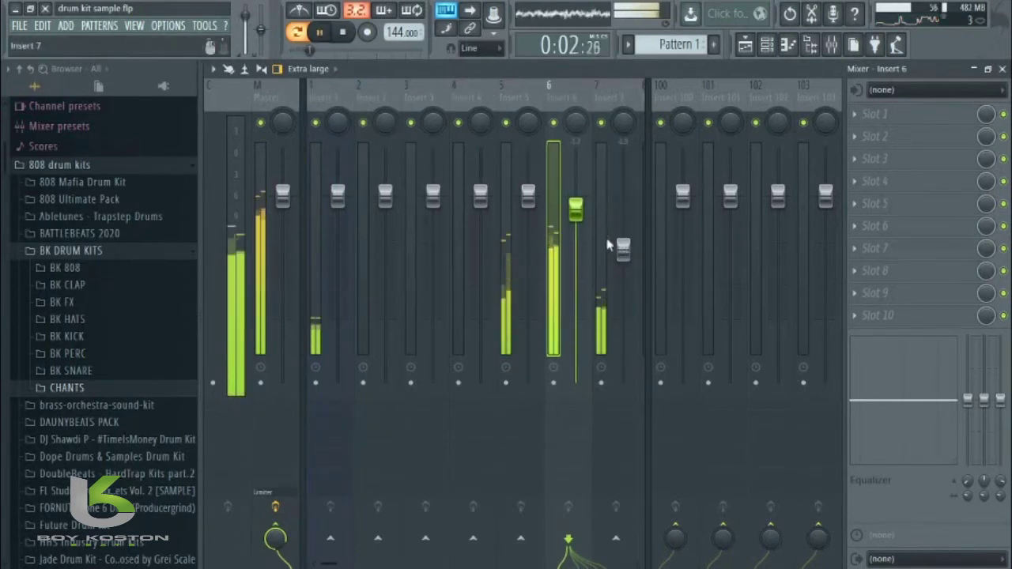
drag(576, 208, 575, 249)
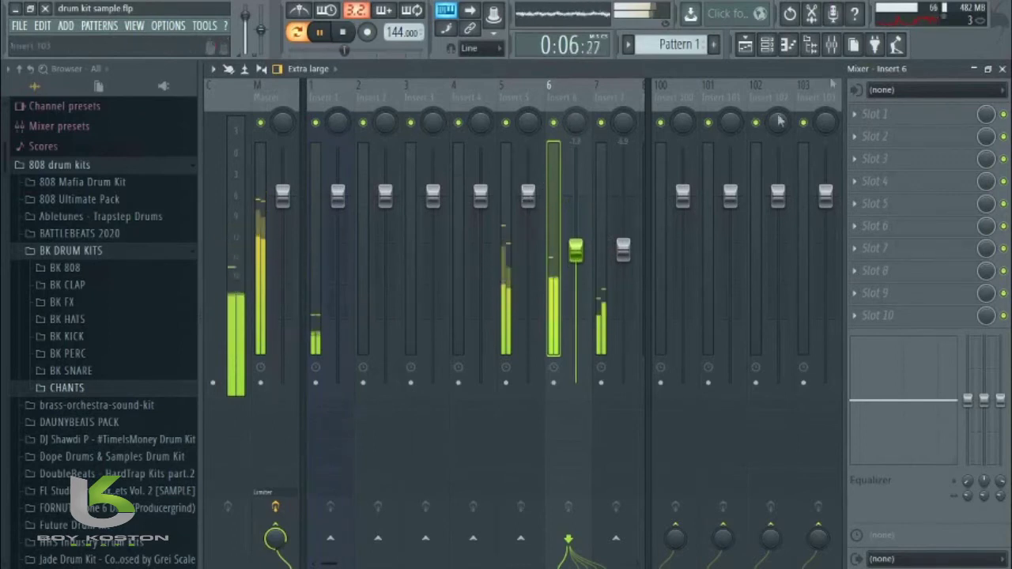
key(space)
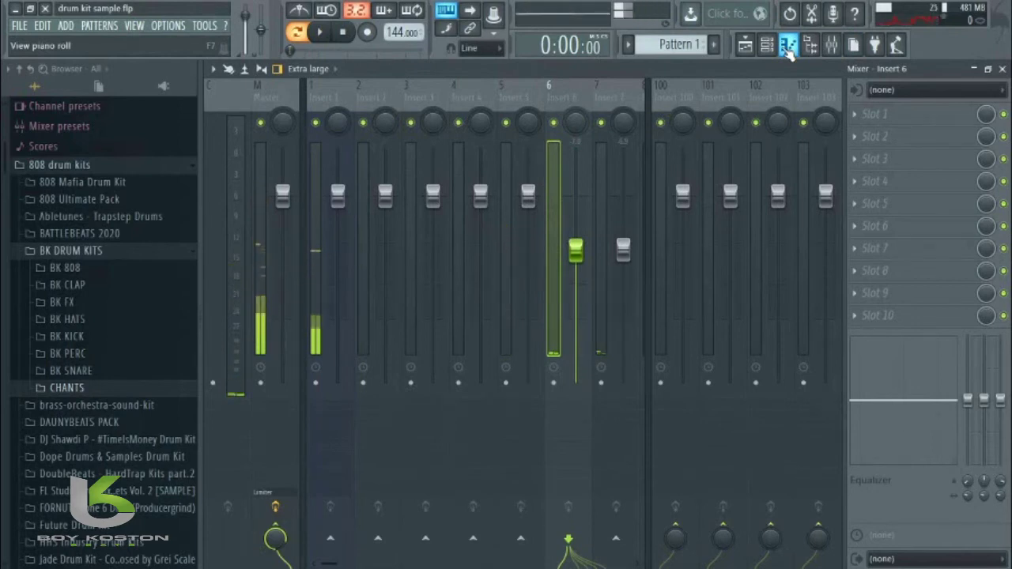
Step: Audition BK_KICK3 and BK_KICK5 from the BK KICK folder and replace the Kick channel's sample with BK_KICK5
click(789, 45)
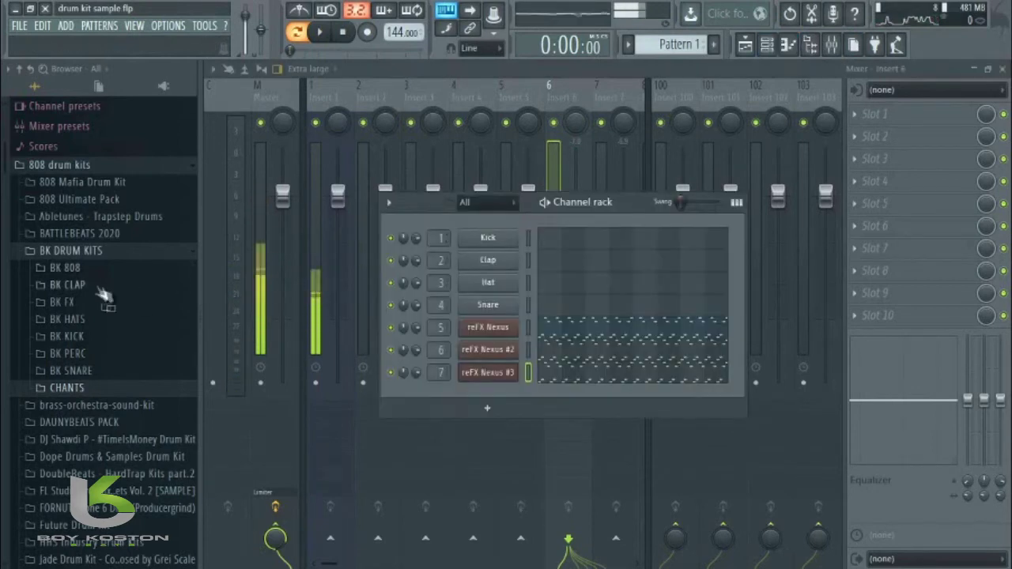
click(78, 337)
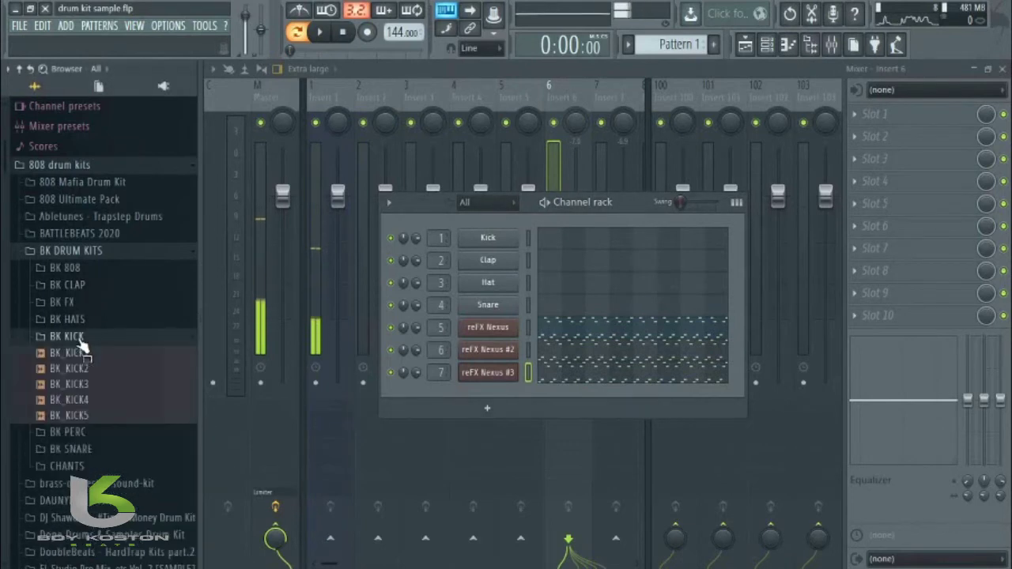
click(82, 388)
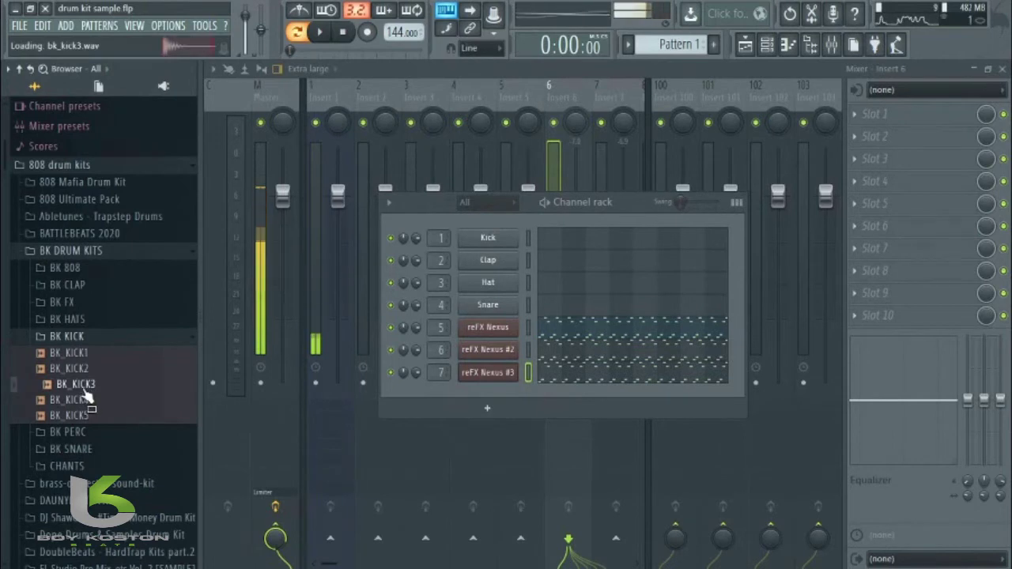
click(79, 415)
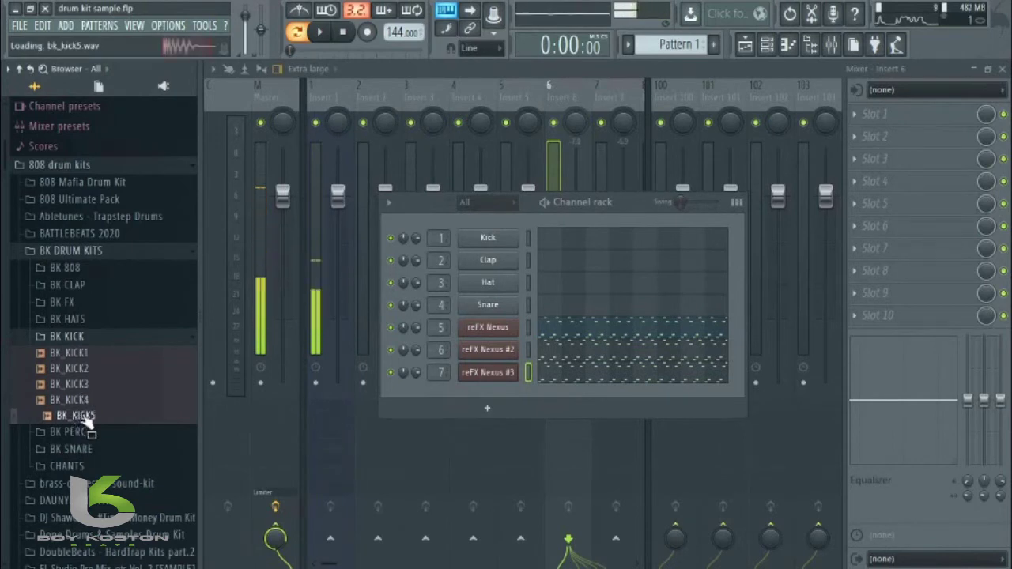
drag(93, 423, 506, 237)
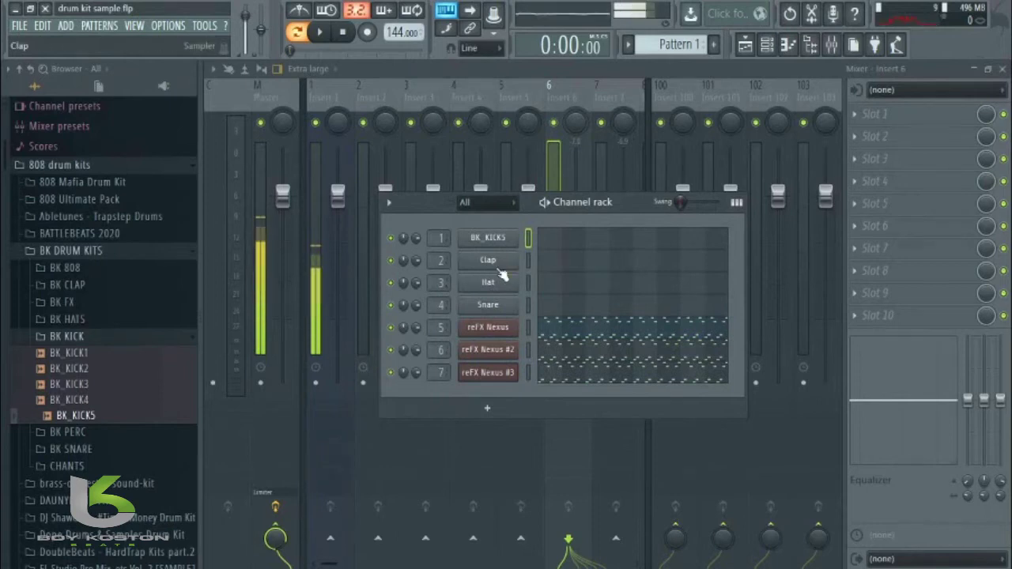
Step: Audition BK_BOOM4 from the BK 808 folder and use it to replace the Clap channel's sample
click(66, 268)
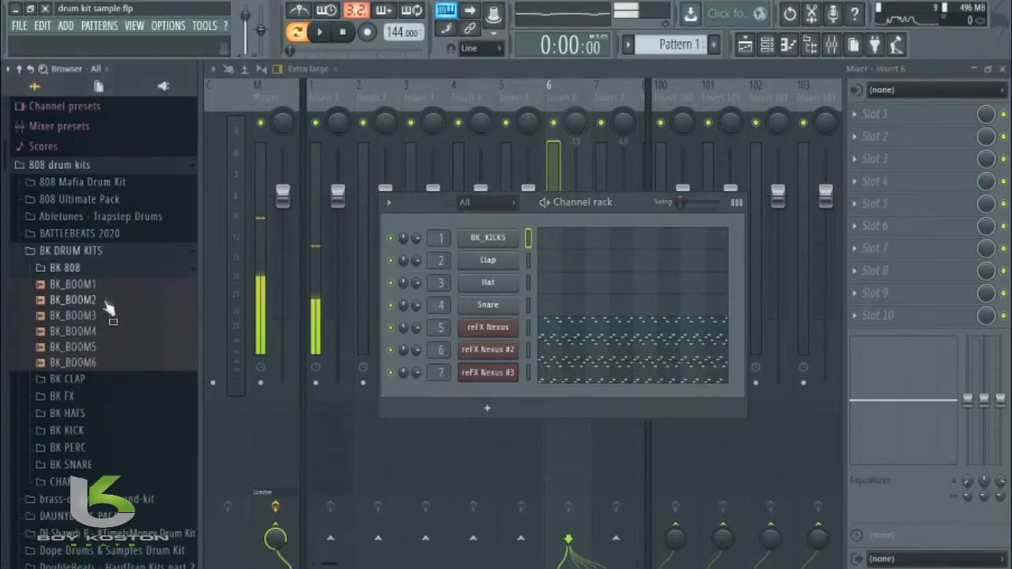
click(102, 333)
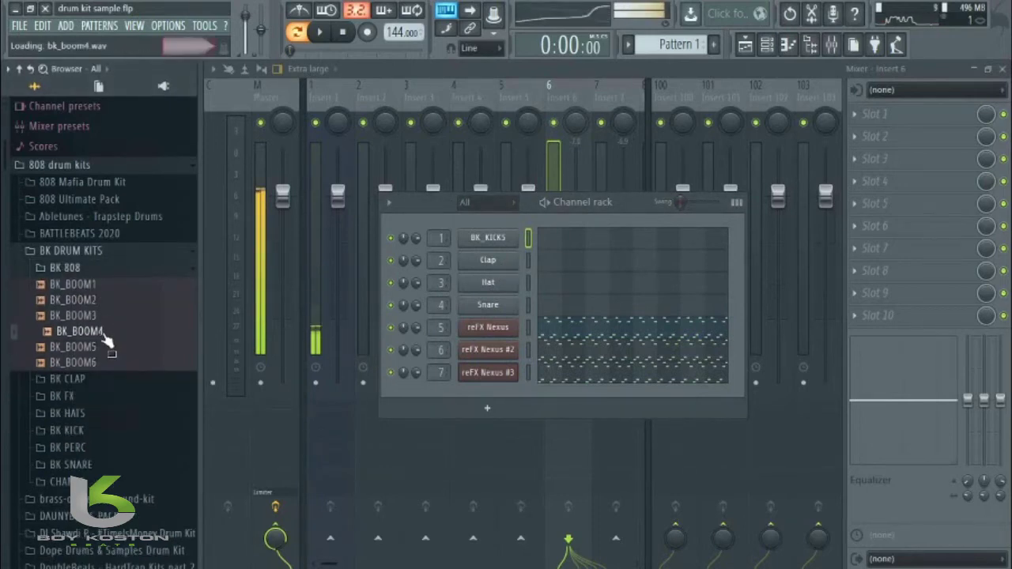
drag(102, 333, 509, 267)
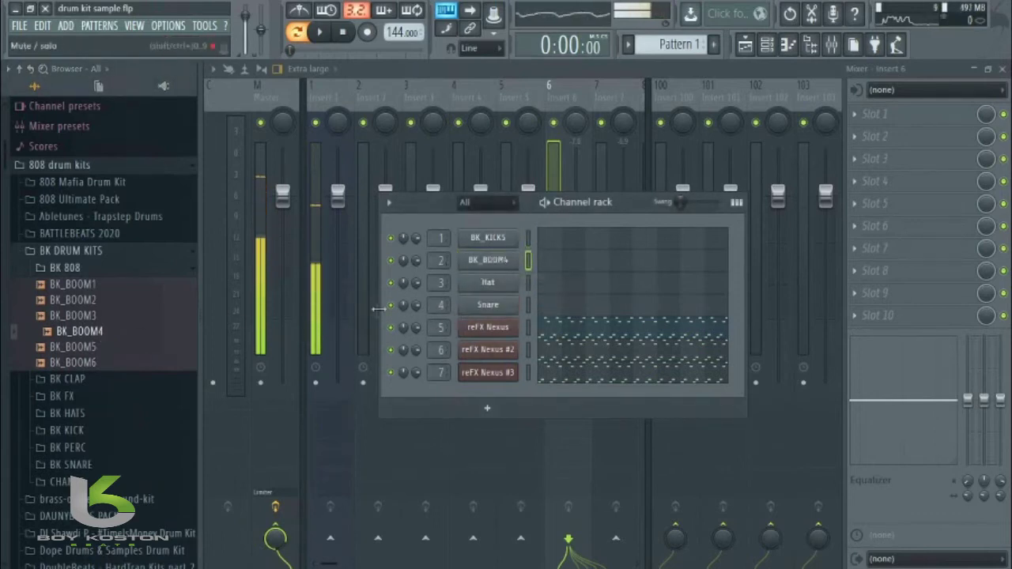
click(78, 270)
Step: Audition the BK_HAT samples in the BK HATS folder and replace the Hat channel's sample with BK_HAT6
click(93, 321)
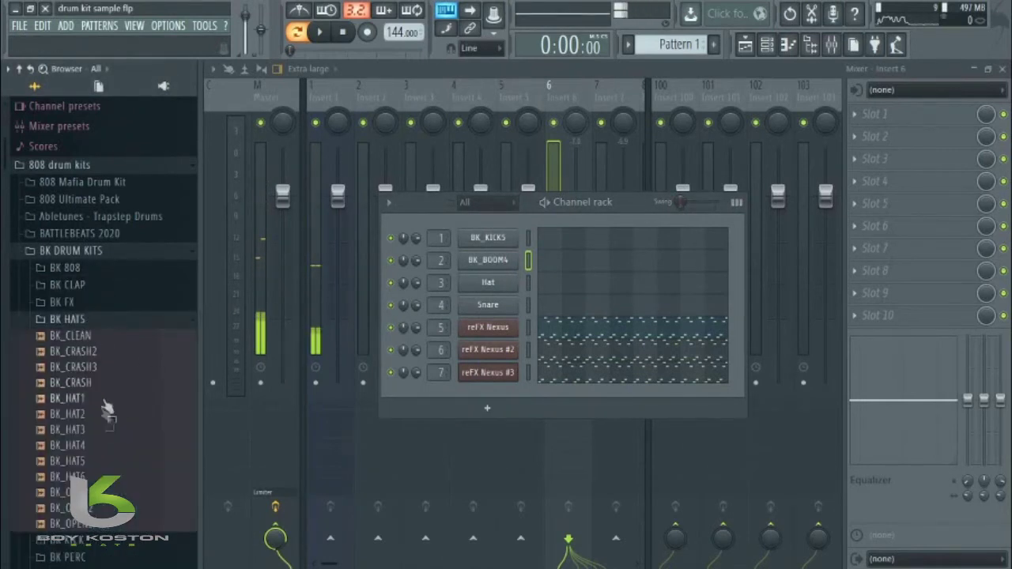
click(99, 446)
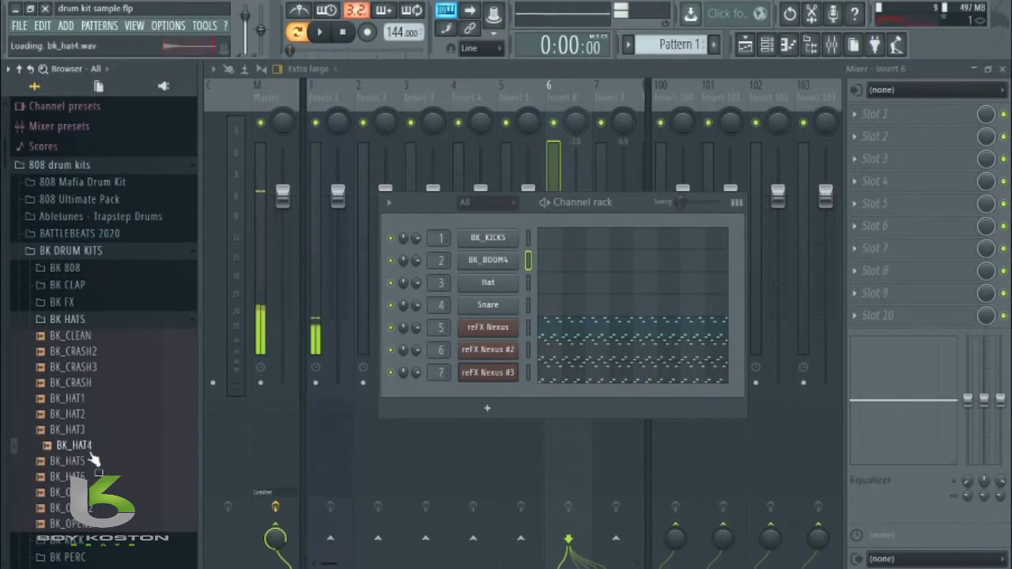
click(96, 431)
click(92, 416)
click(89, 401)
click(87, 443)
click(87, 461)
click(87, 476)
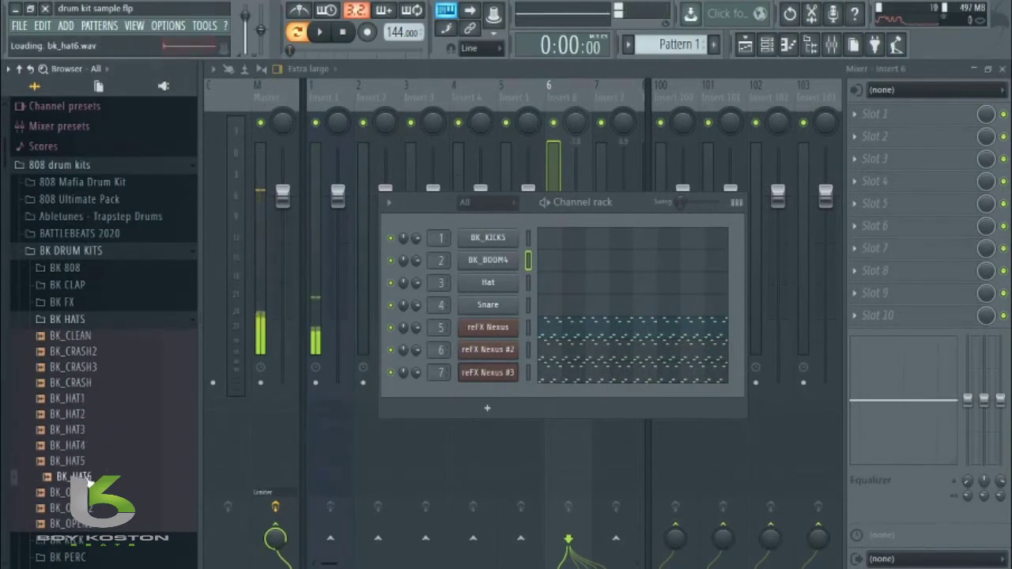
drag(87, 476, 502, 289)
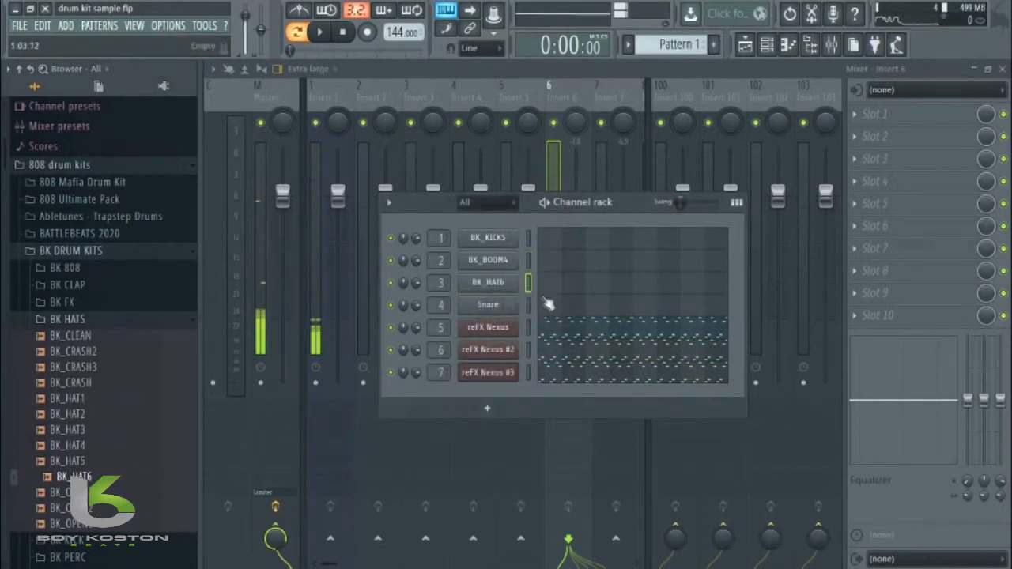
click(93, 319)
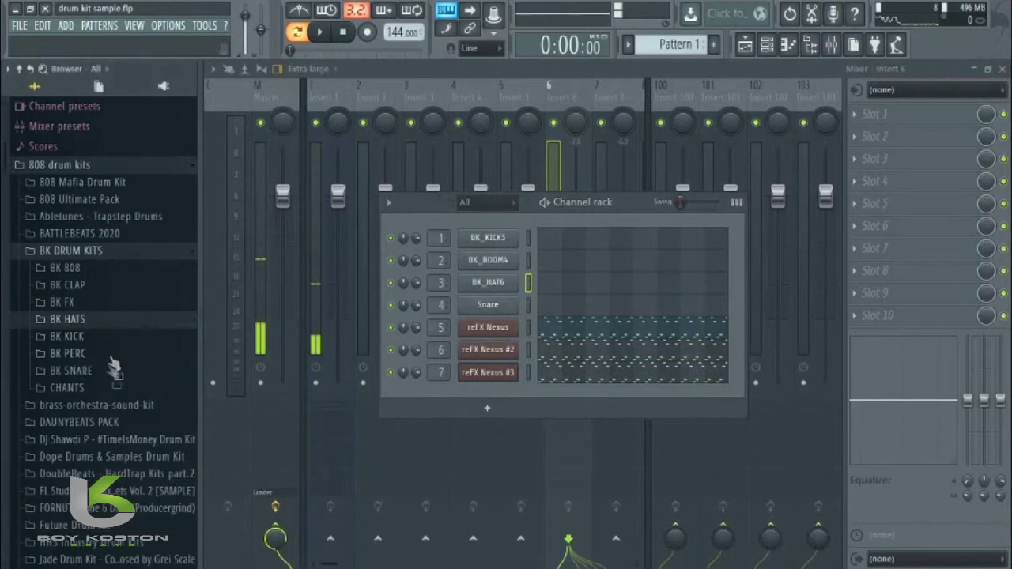
Step: Audition BK_SNARE6 and BK_SNARE7 from the BK SNARE folder and replace the Snare channel's sample with BK_SNARE7
click(101, 371)
click(106, 466)
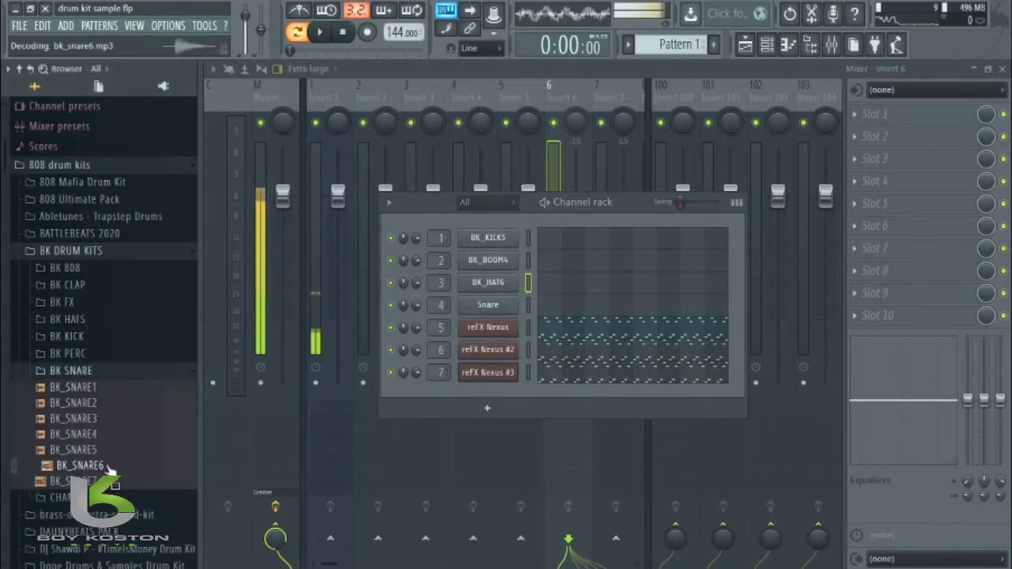
click(117, 482)
drag(117, 484, 515, 307)
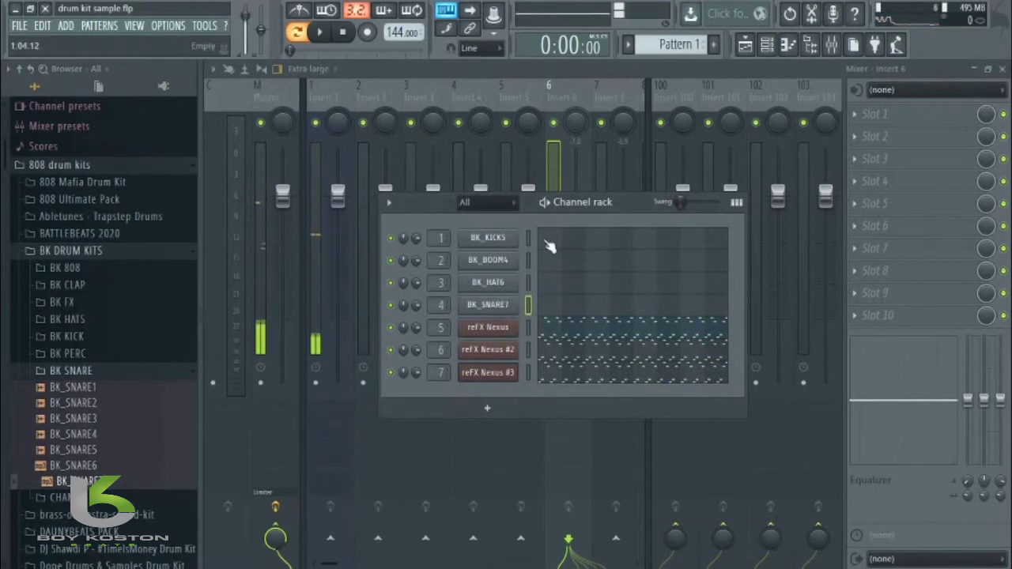
Step: Create a second pattern and name it Drums using the preset names
click(714, 44)
click(718, 63)
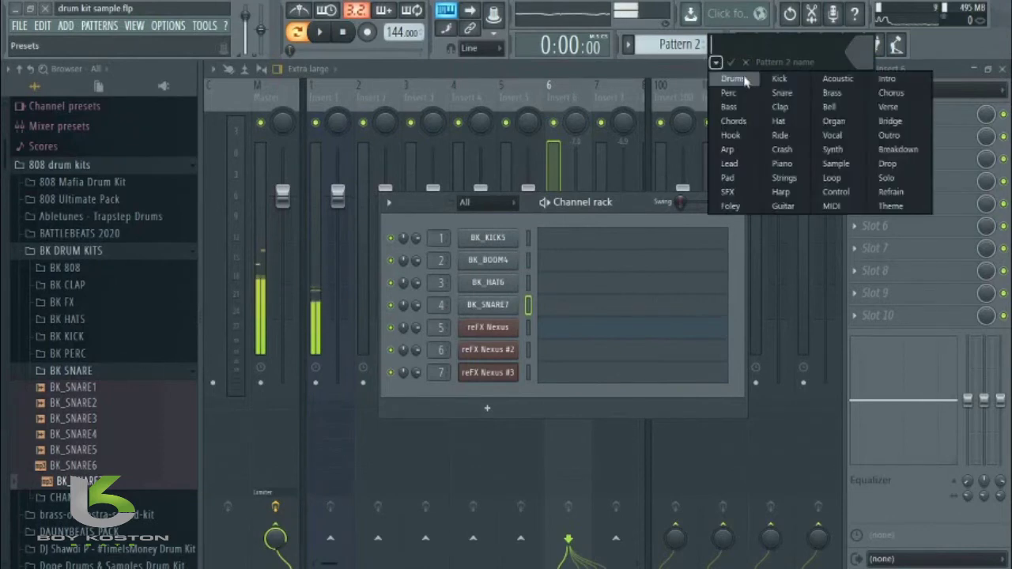
click(743, 78)
Step: Place the Drums pattern on Track 2 of the playlist, starting at bar 1
click(744, 45)
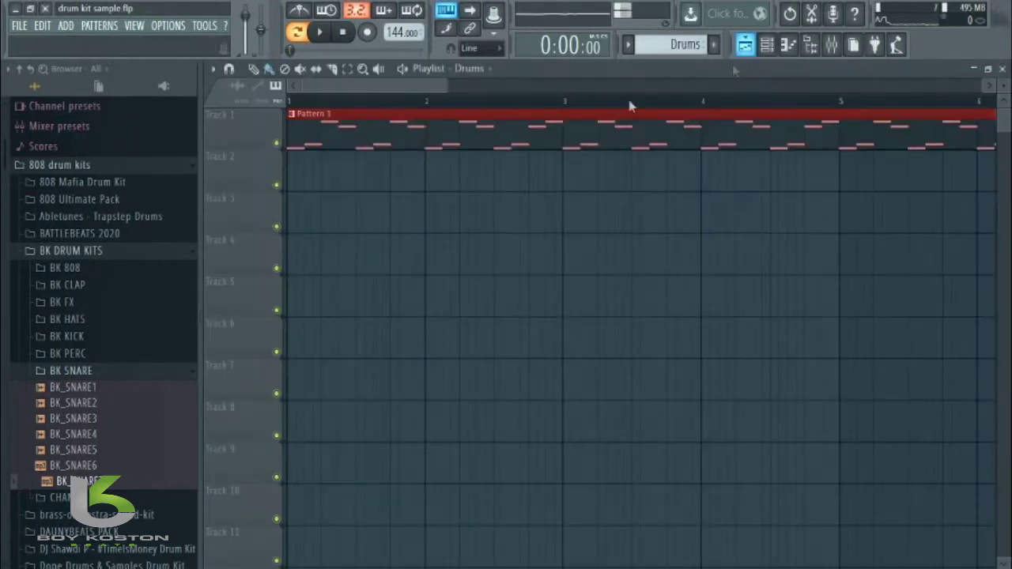
click(363, 189)
drag(411, 181, 341, 181)
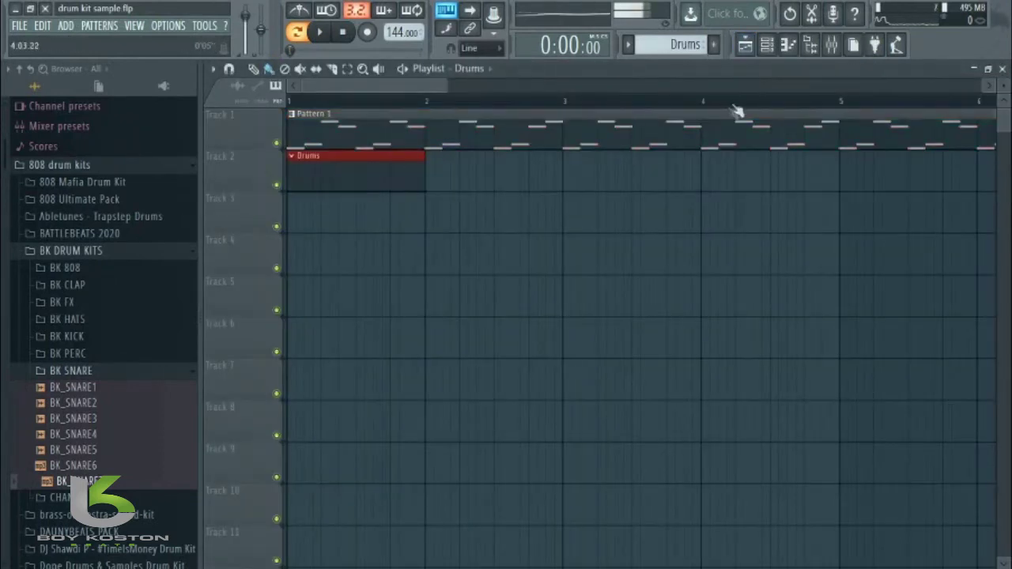
Step: Add a one-beat C7 note at the start of bar 1 in the BK_KICK5 piano roll
click(766, 45)
click(553, 244)
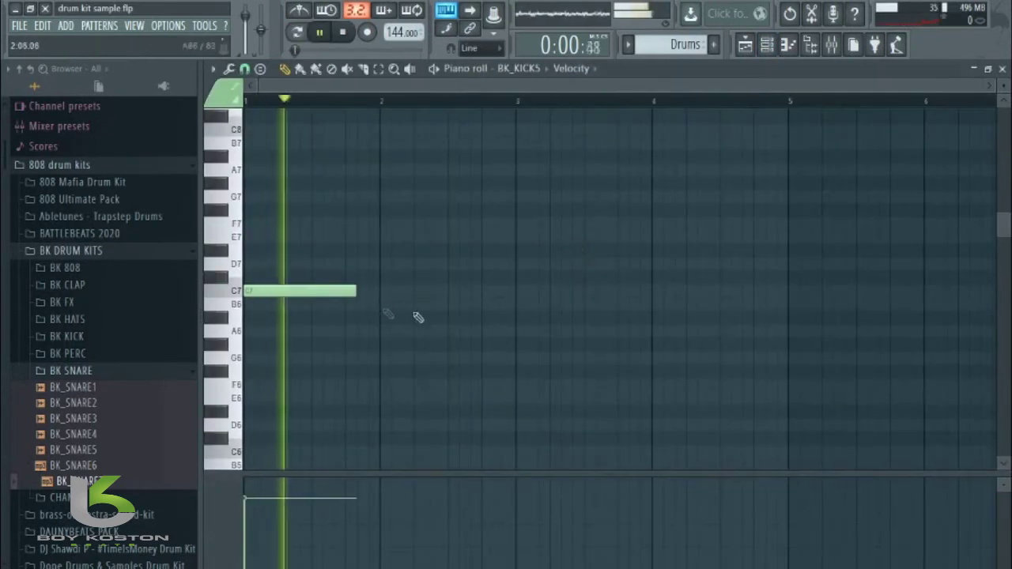
drag(354, 292, 283, 309)
key(space)
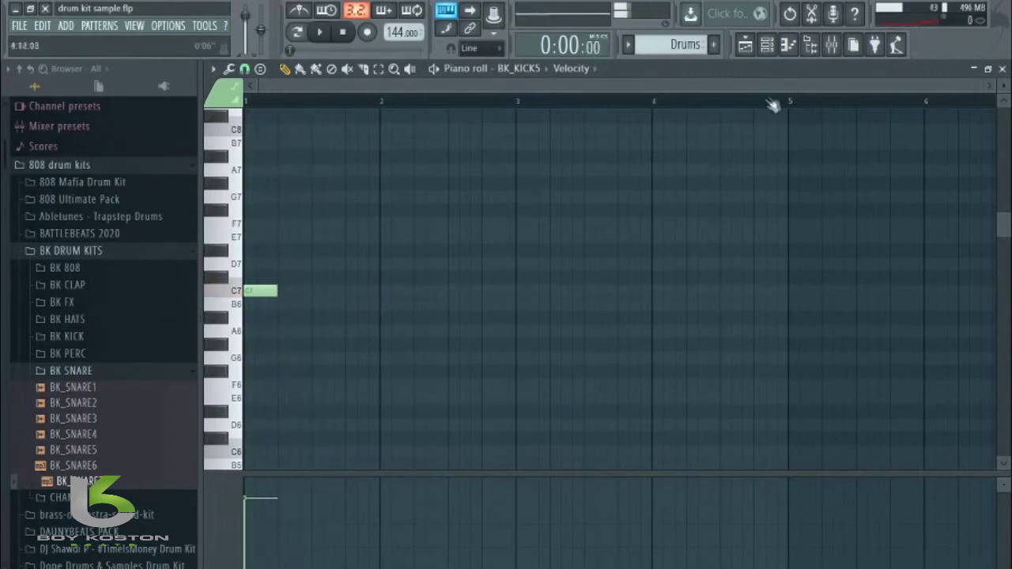
drag(985, 86, 982, 86)
drag(707, 121, 705, 122)
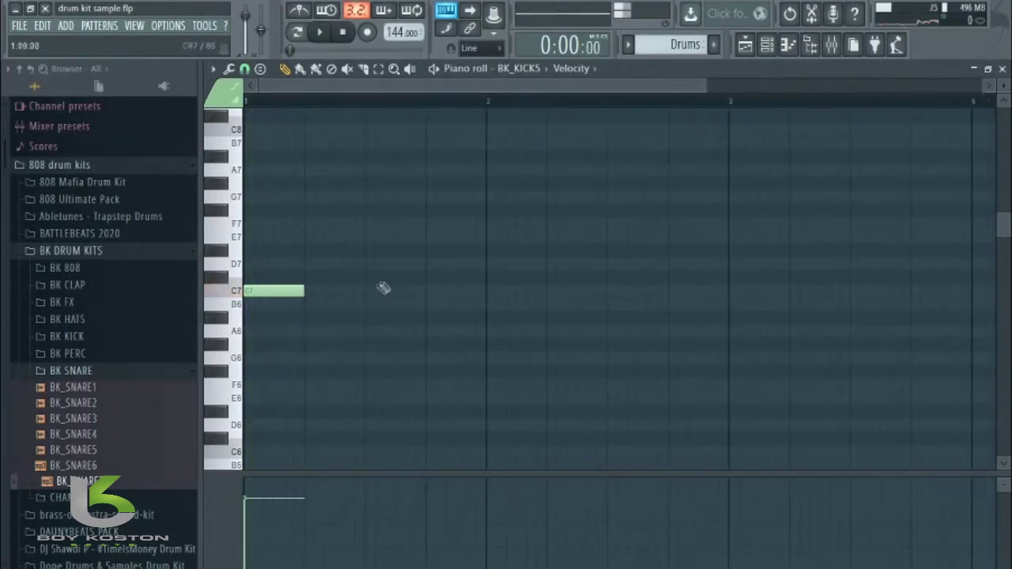
Step: Add two more one-beat C7 kick notes in bar 1, halfway through beat 2 and on beat 4, checking them in playback
click(342, 293)
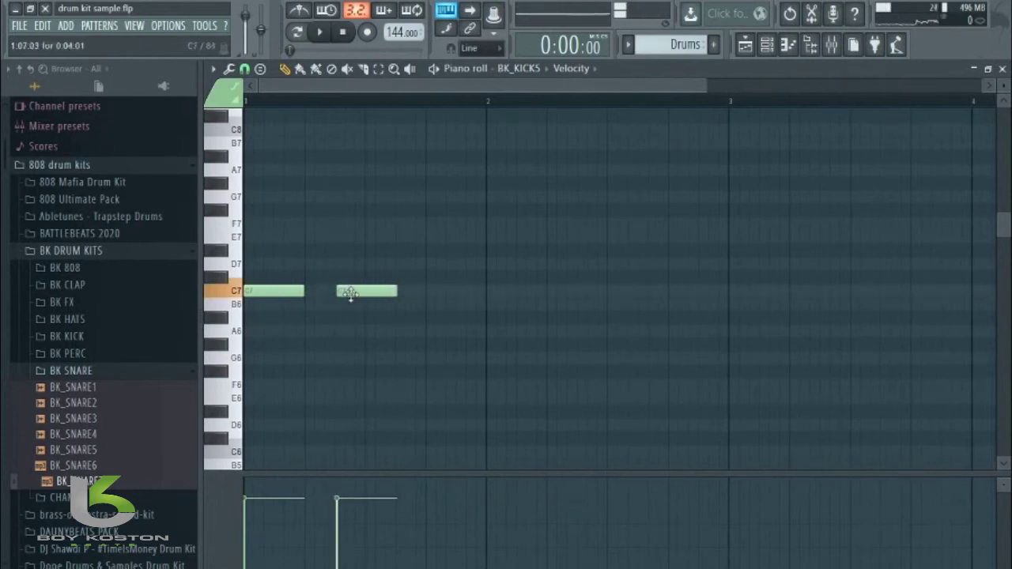
key(space)
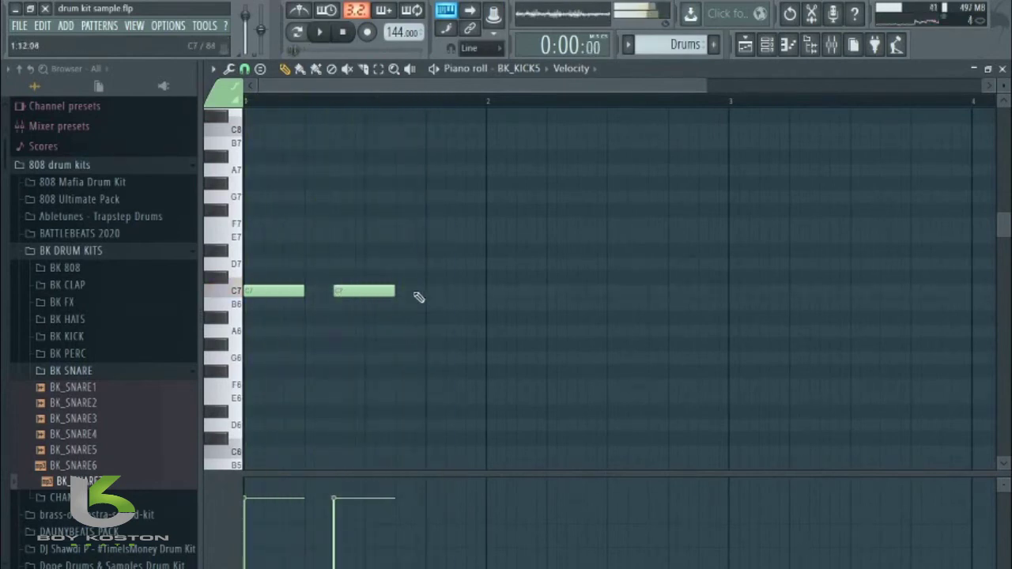
click(428, 292)
key(space)
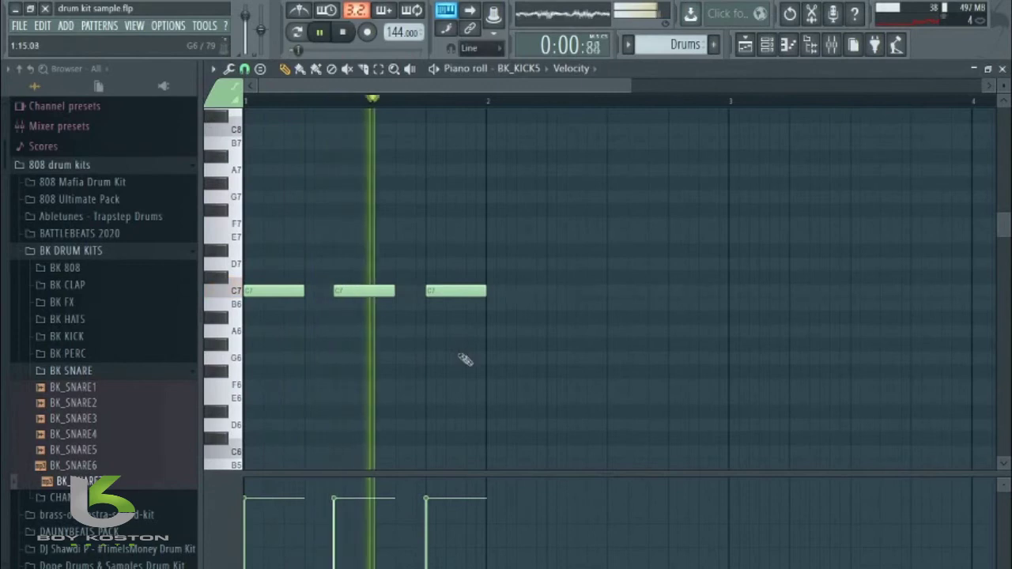
key(space)
Step: Add two adjoining half-beat C7 kick notes in bar 2, starting halfway through beat 1, and play the pattern to check
click(518, 292)
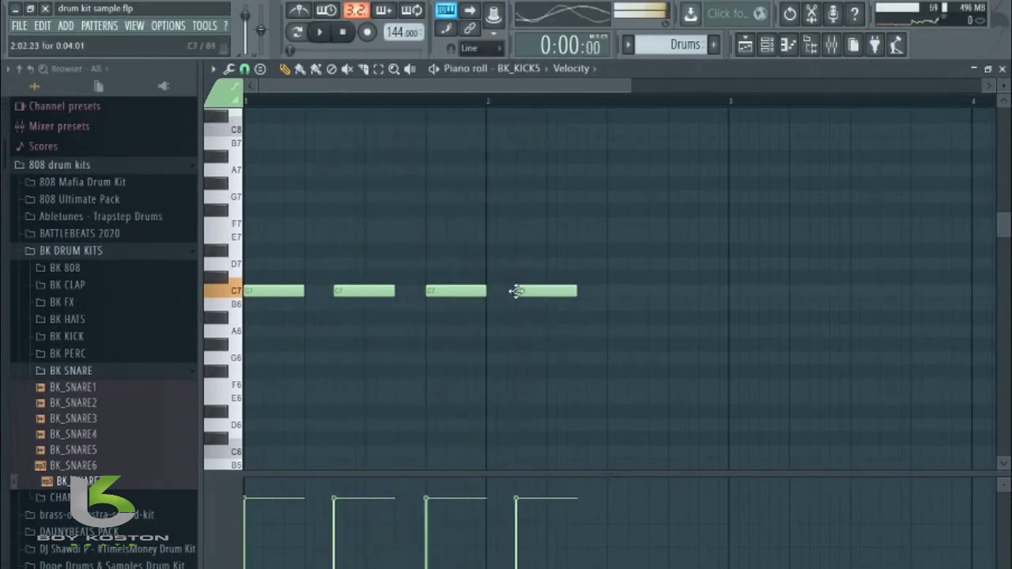
drag(575, 292, 543, 311)
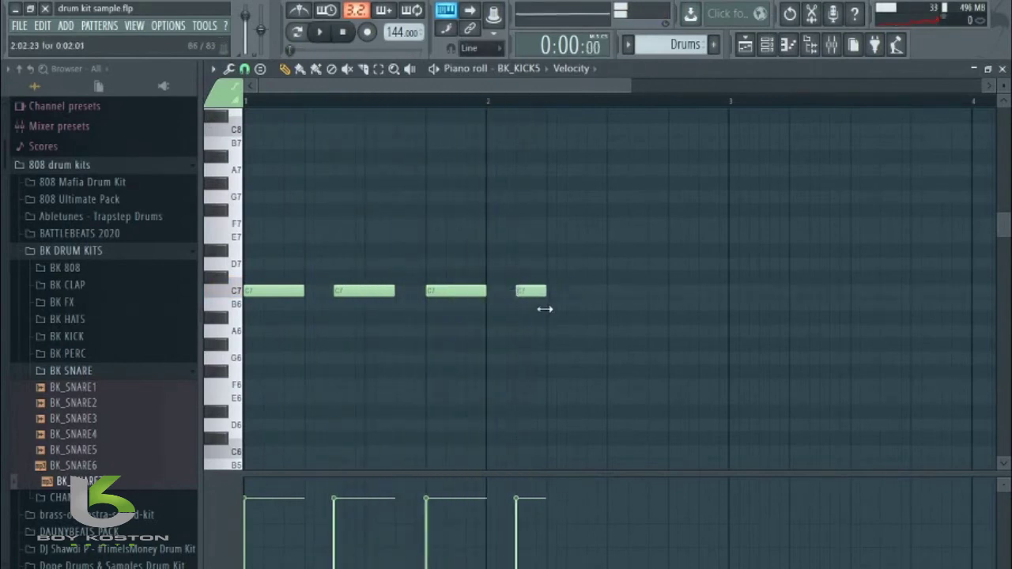
click(558, 295)
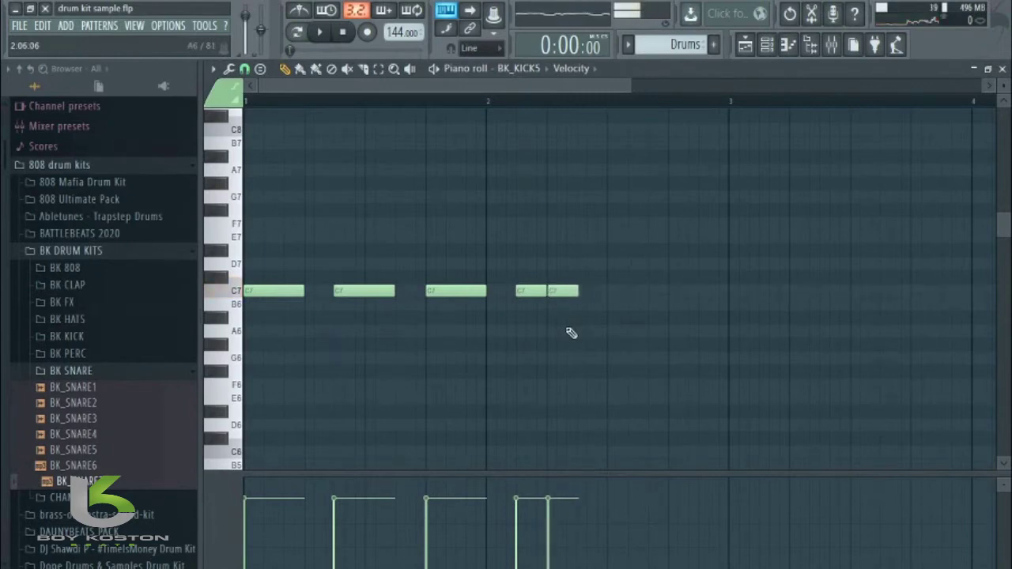
key(space)
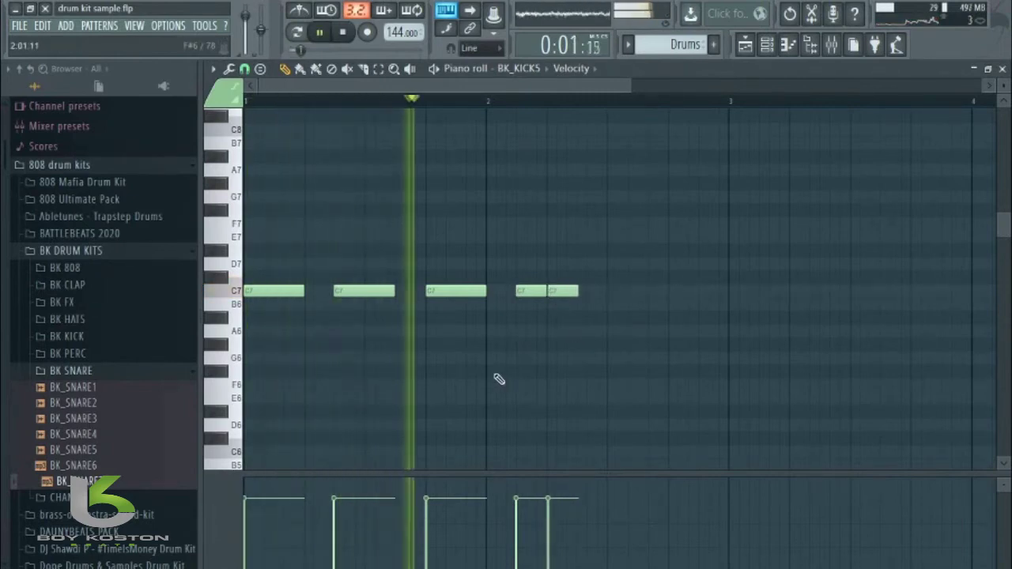
key(space)
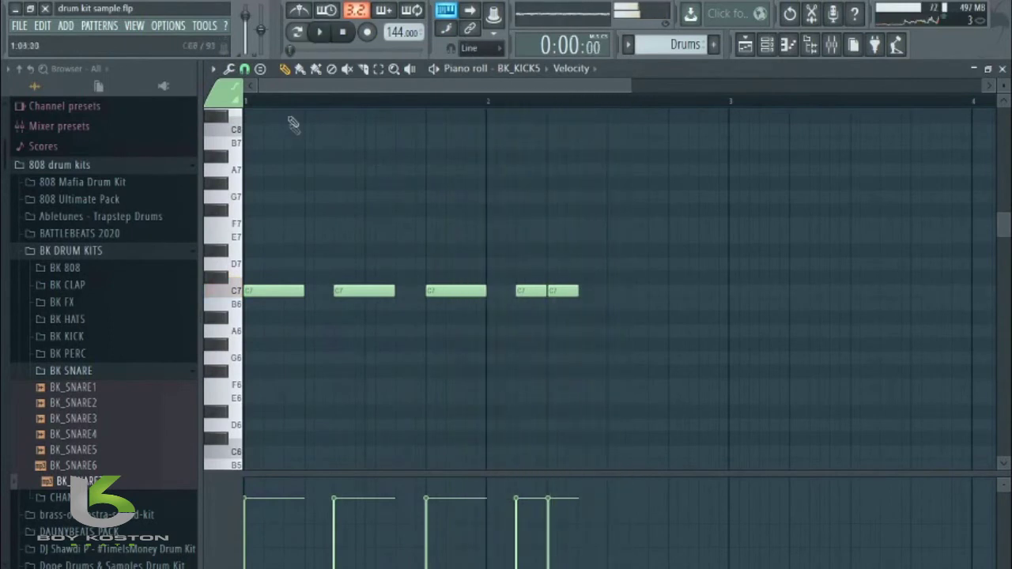
Step: Align the second half-beat kick note in bar 2 exactly to beat 2, directly against the first, and play to check
drag(259, 84, 348, 84)
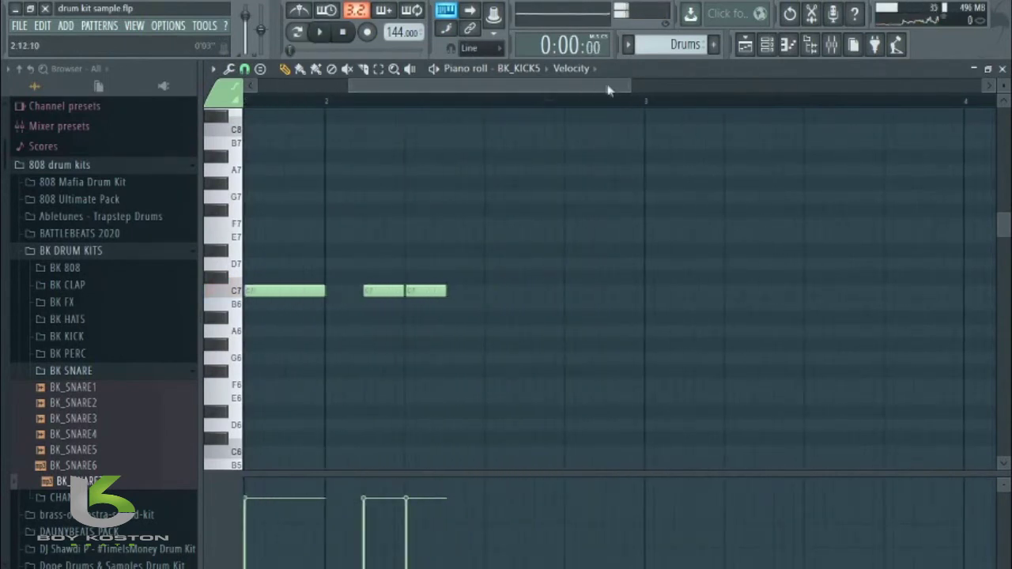
drag(629, 84, 491, 85)
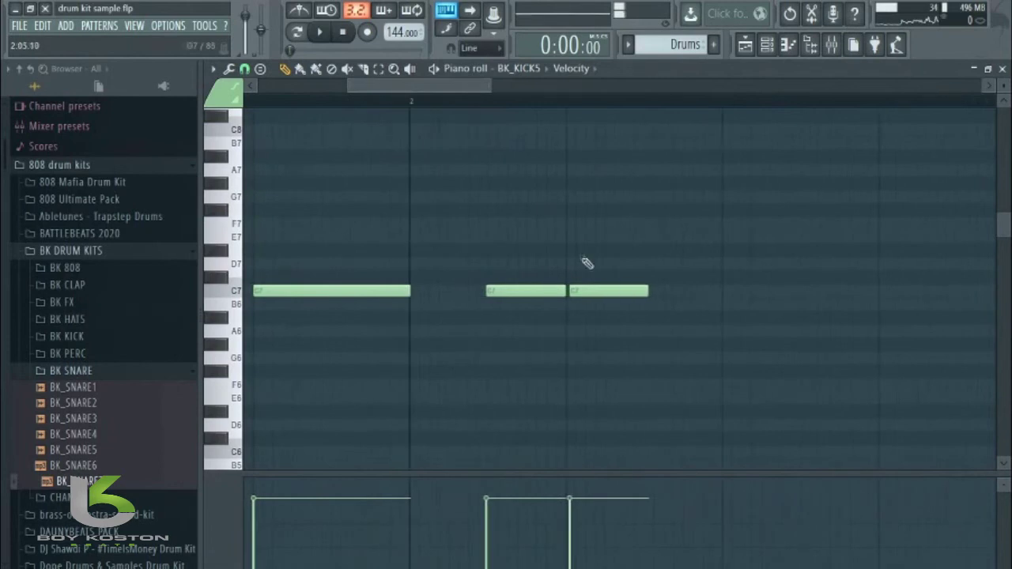
drag(583, 290, 570, 290)
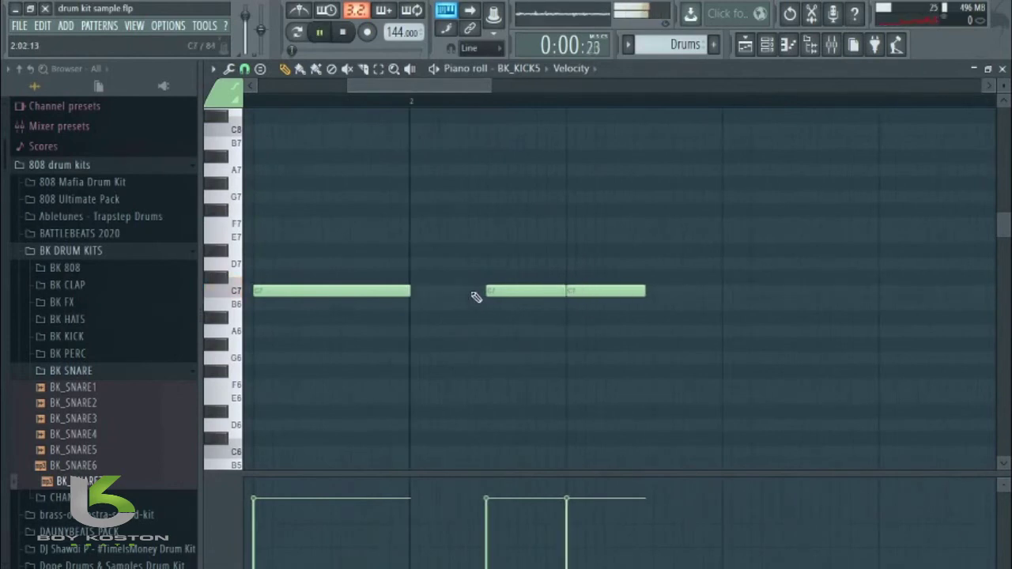
key(space)
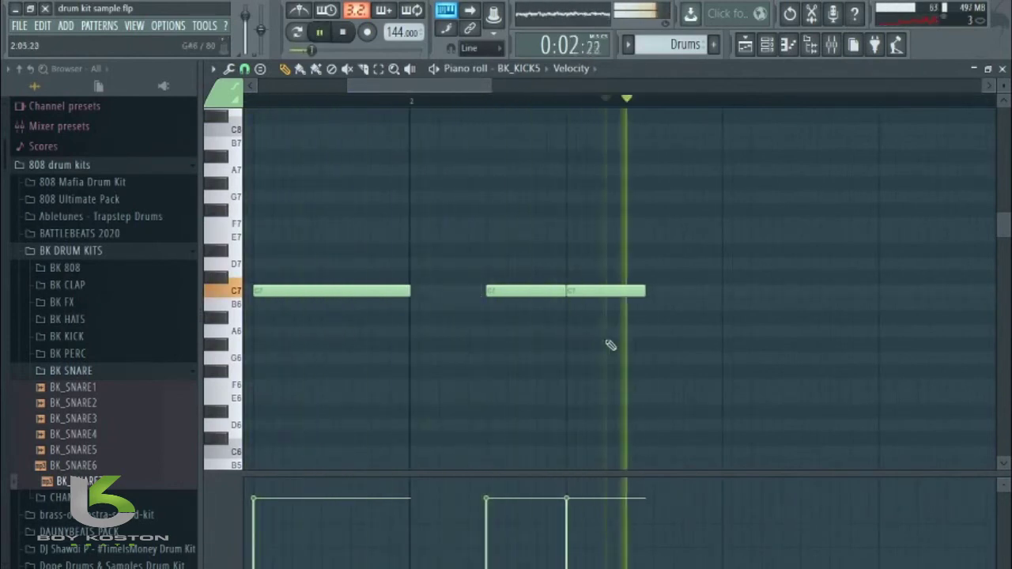
key(space)
Step: Add two adjoining half-beat C7 kick notes on beat 4 of bar 2 and play the pattern
drag(424, 87, 461, 113)
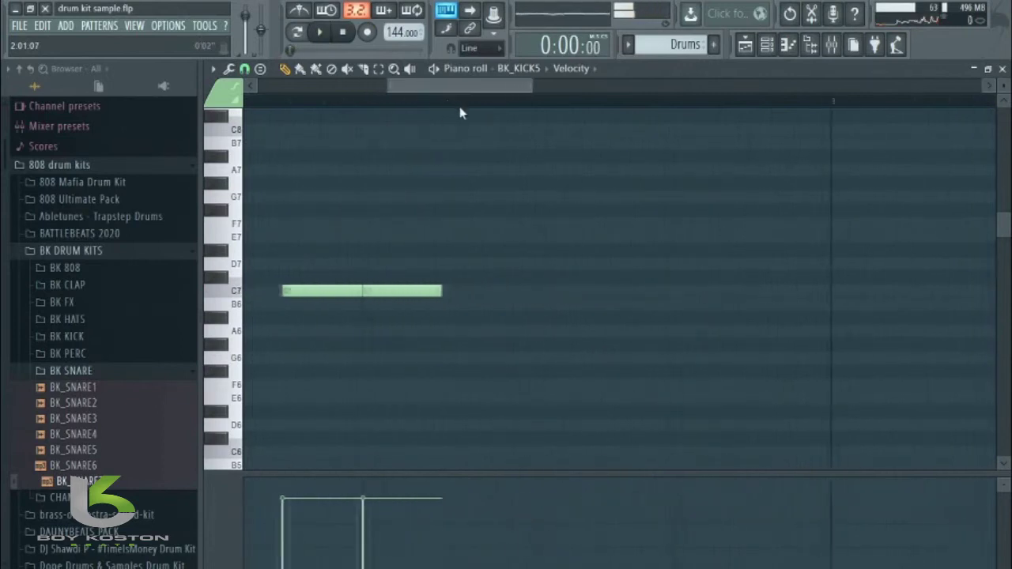
click(662, 292)
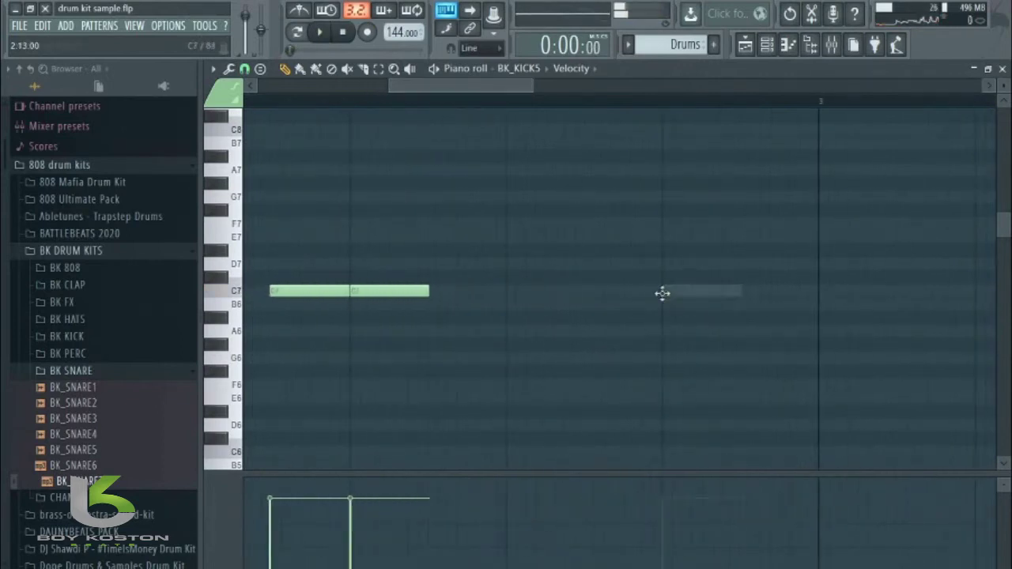
click(743, 292)
drag(755, 293, 752, 294)
key(space)
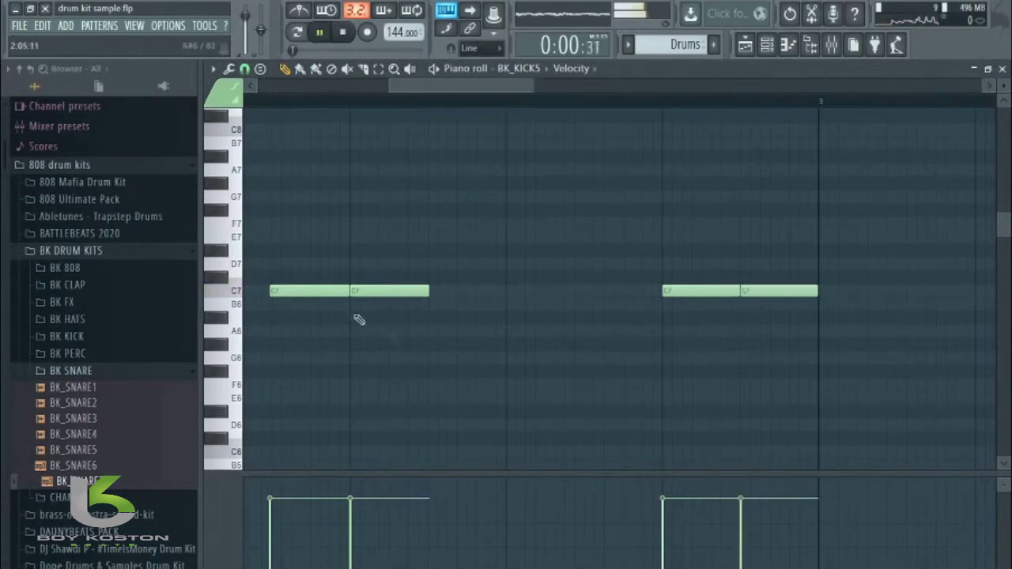
Step: Replace the first kick note in bar 2 with one starting exactly halfway through beat 1, and play to check
right_click(319, 291)
mouse_move(306, 293)
mouse_down()
mouse_move(316, 292)
mouse_move(286, 291)
mouse_up()
key(space)
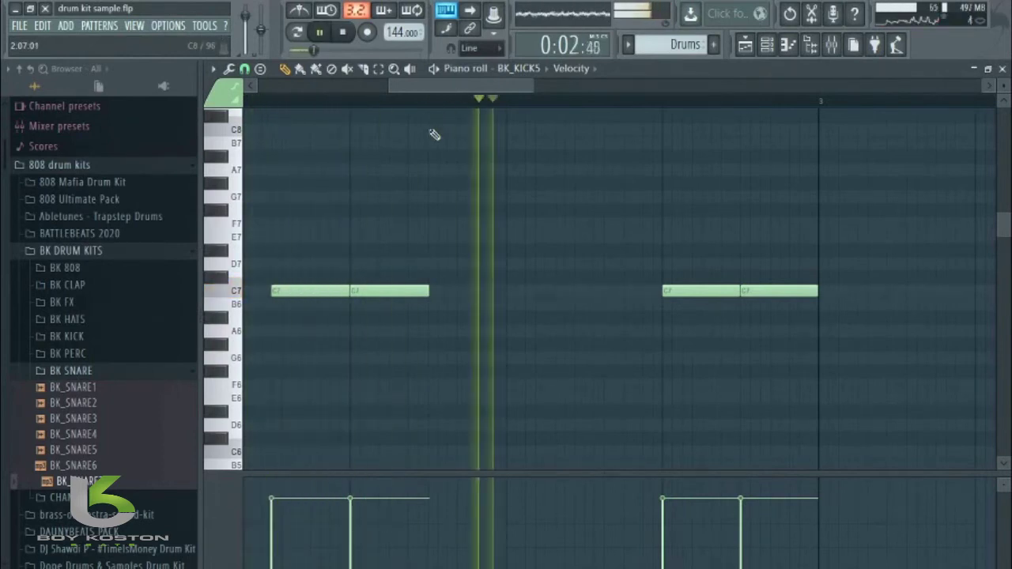
key(space)
Step: Duplicate the two-bar kick pattern repeatedly to fill eight bars, and play it from the start to check
drag(478, 82, 578, 111)
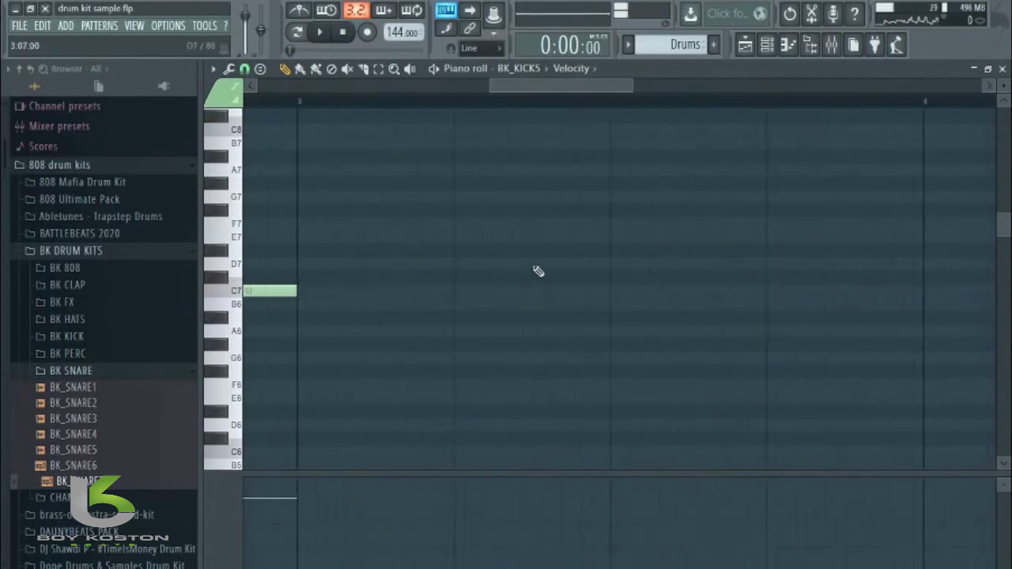
key(ctrl+b)
key(ctrl+d)
drag(511, 89, 701, 157)
key(ctrl+b)
key(ctrl+d)
key(space)
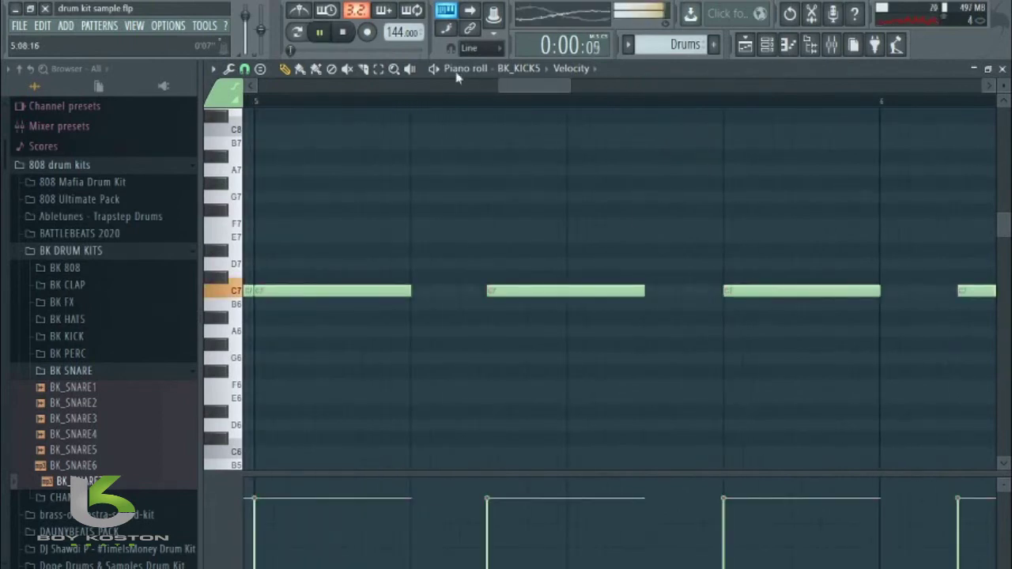
drag(496, 89, 248, 162)
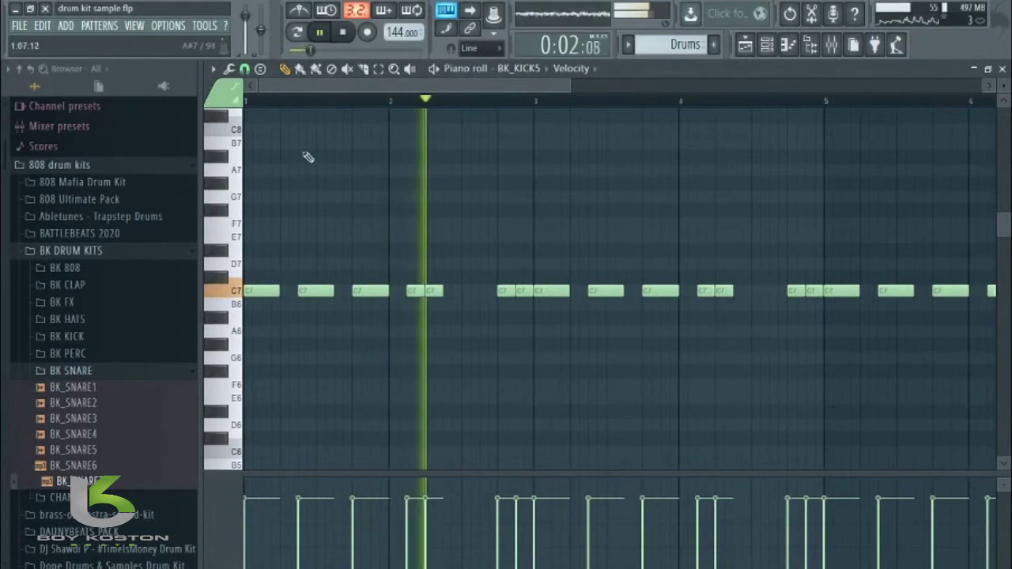
click(788, 45)
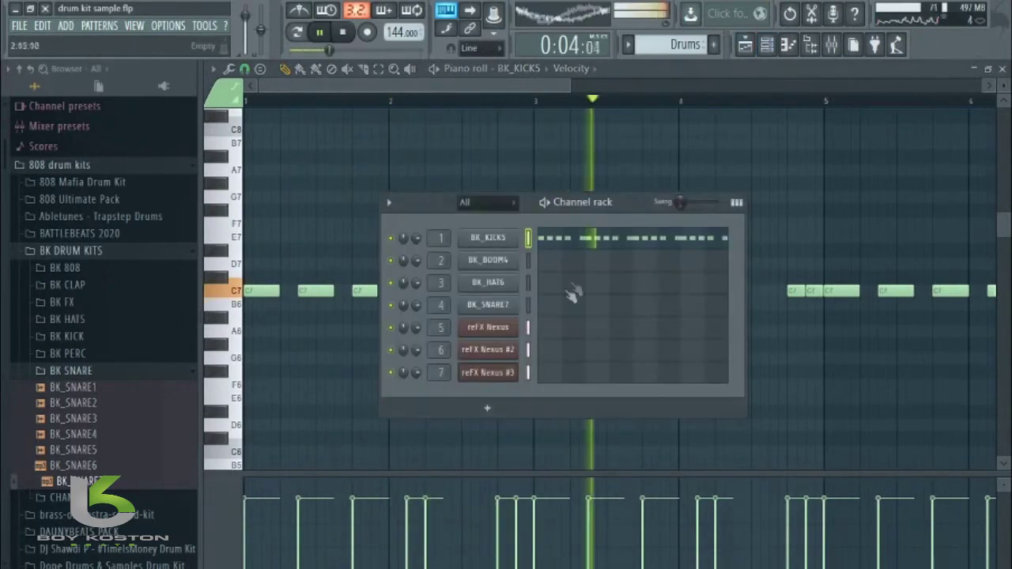
click(500, 84)
key(space)
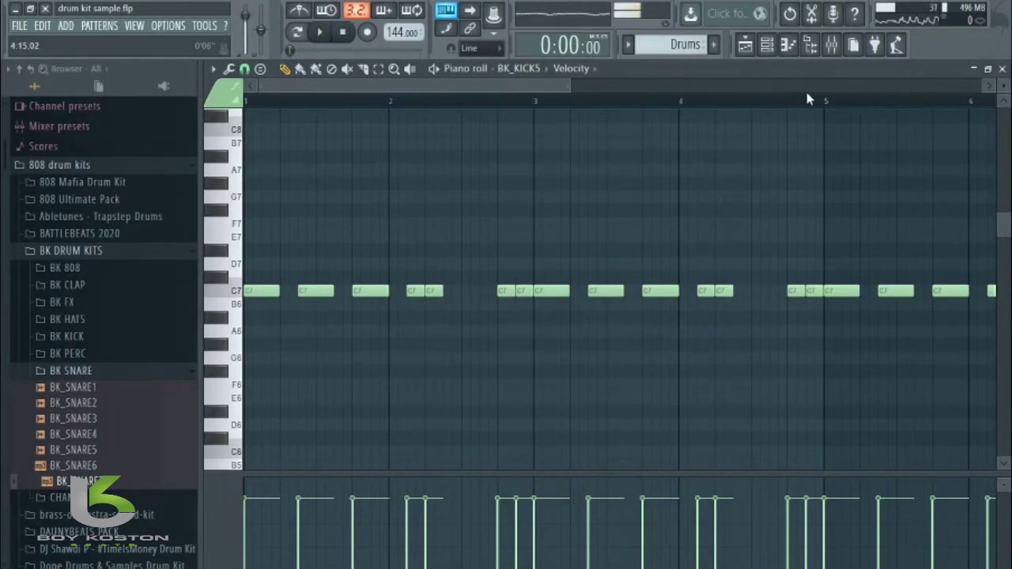
Step: Mute Track 2 with the Drums pattern in the playlist and play the melody alone
click(766, 45)
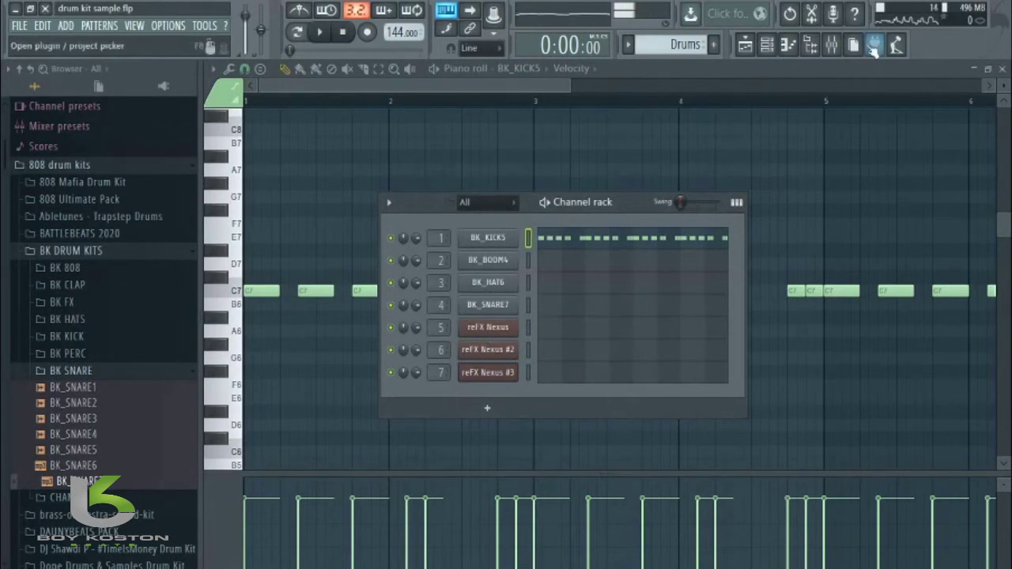
click(746, 45)
drag(445, 92, 634, 91)
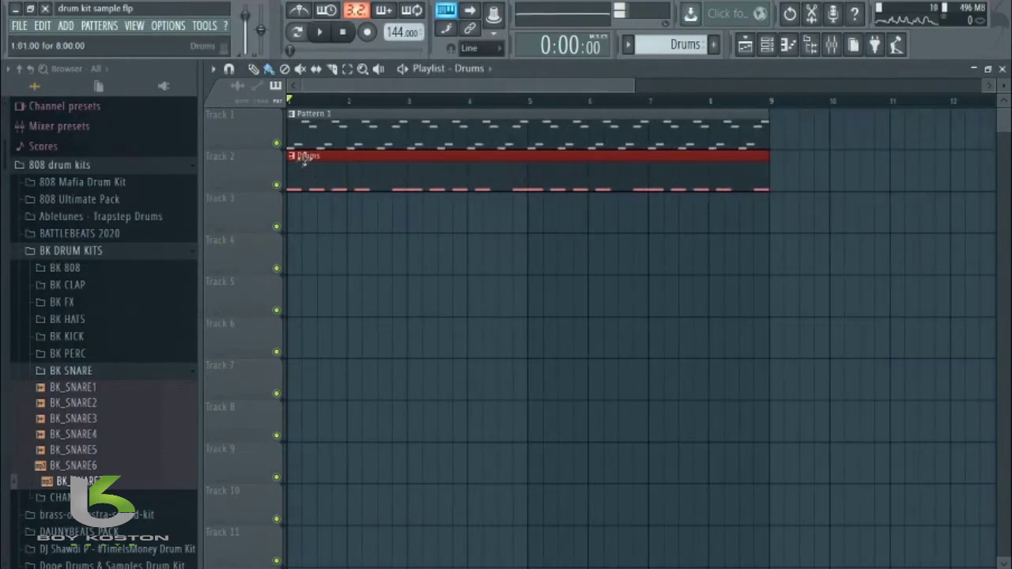
click(278, 186)
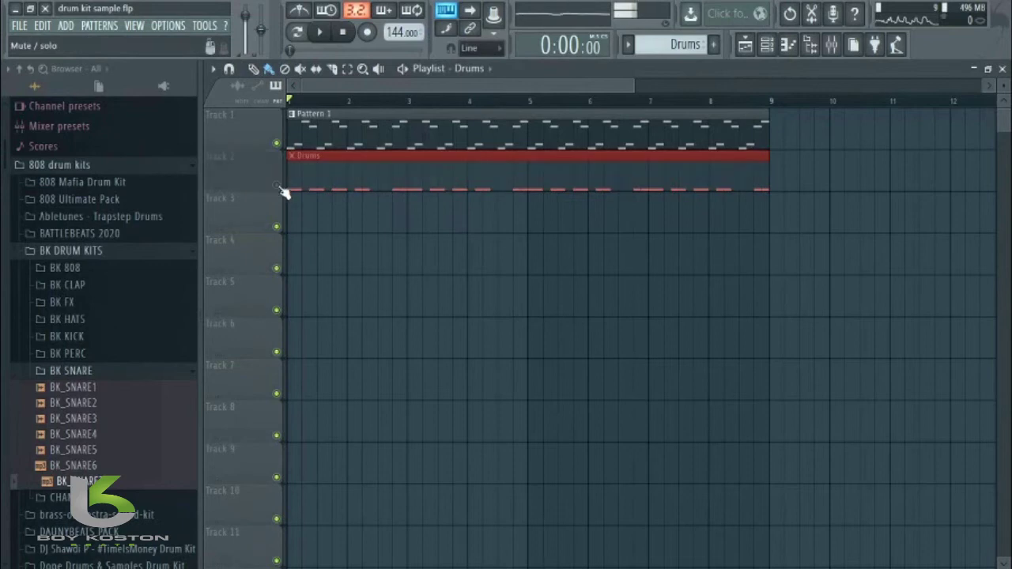
key(space)
key(space)
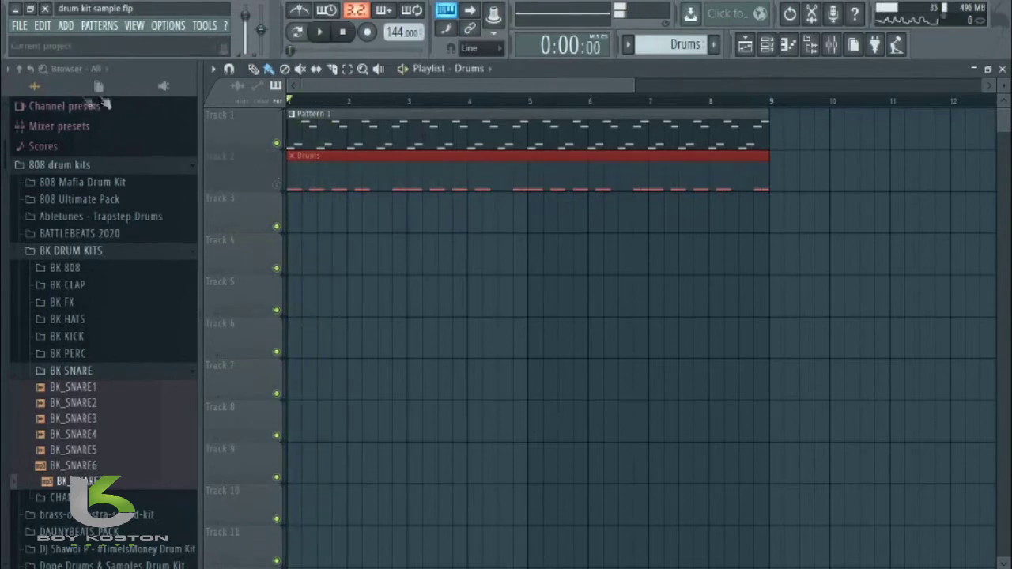
Step: Export the full song as a 16-bit WAV file named "drum kit sample melody" in the Projects folder
click(21, 26)
mouse_move(85, 150)
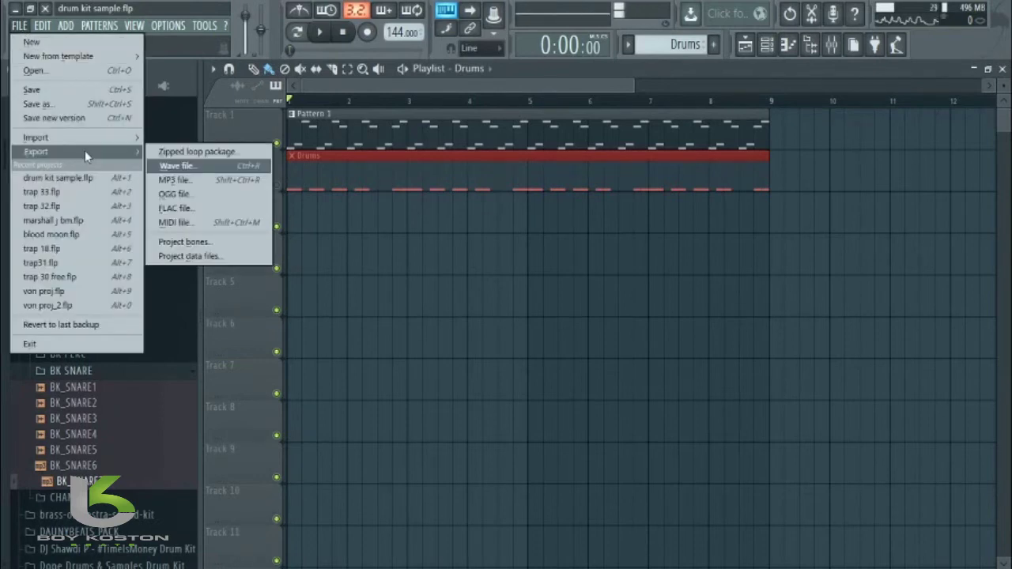
click(226, 170)
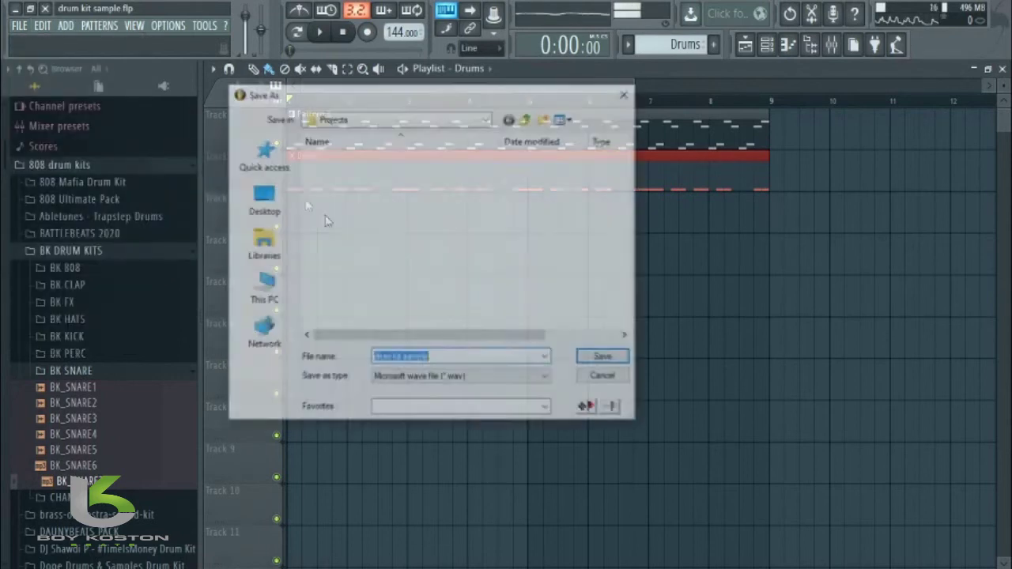
click(439, 358)
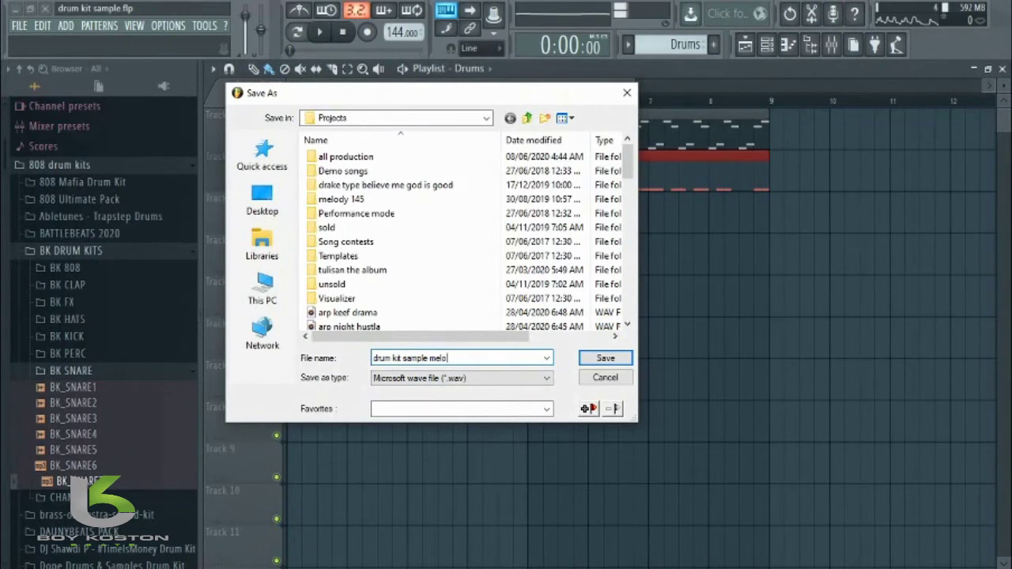
key(Return)
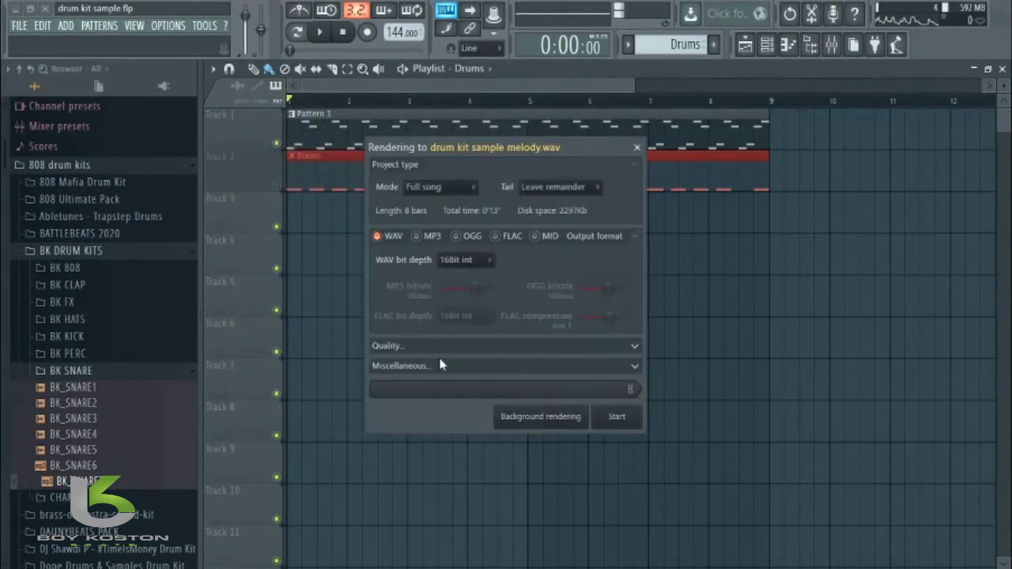
click(623, 420)
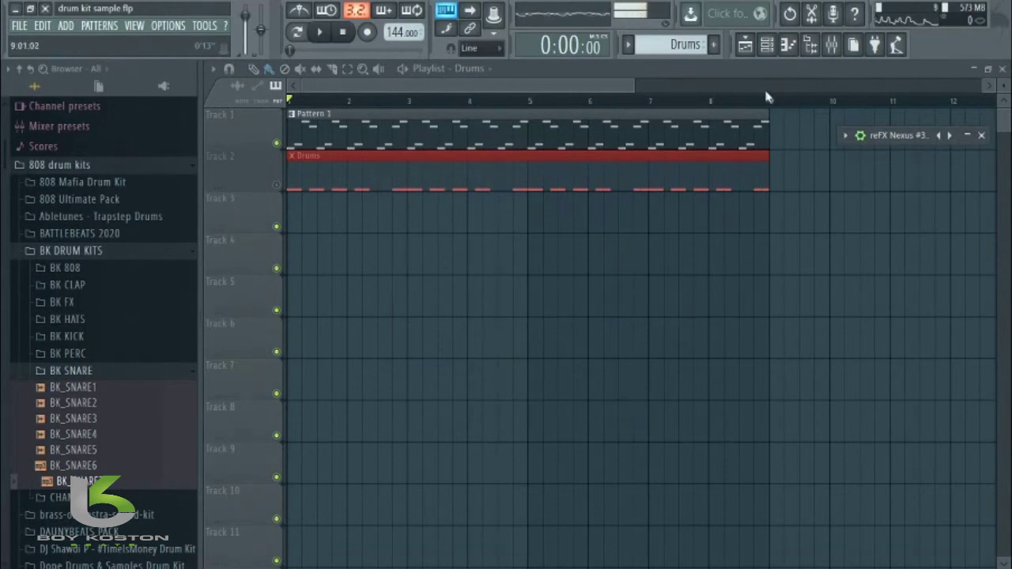
Step: Add a Sampler channel to the channel rack and open its settings
click(766, 45)
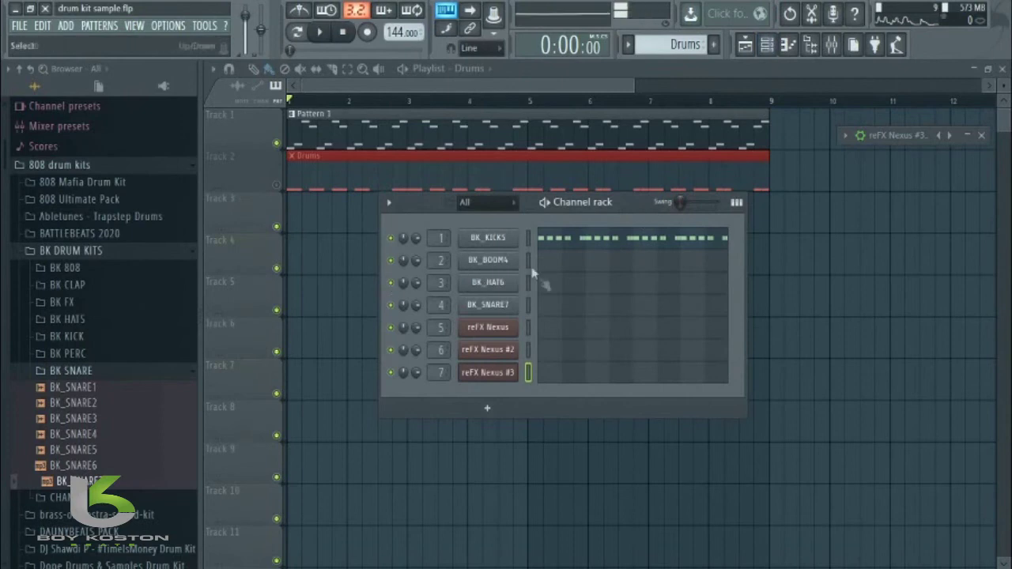
click(487, 408)
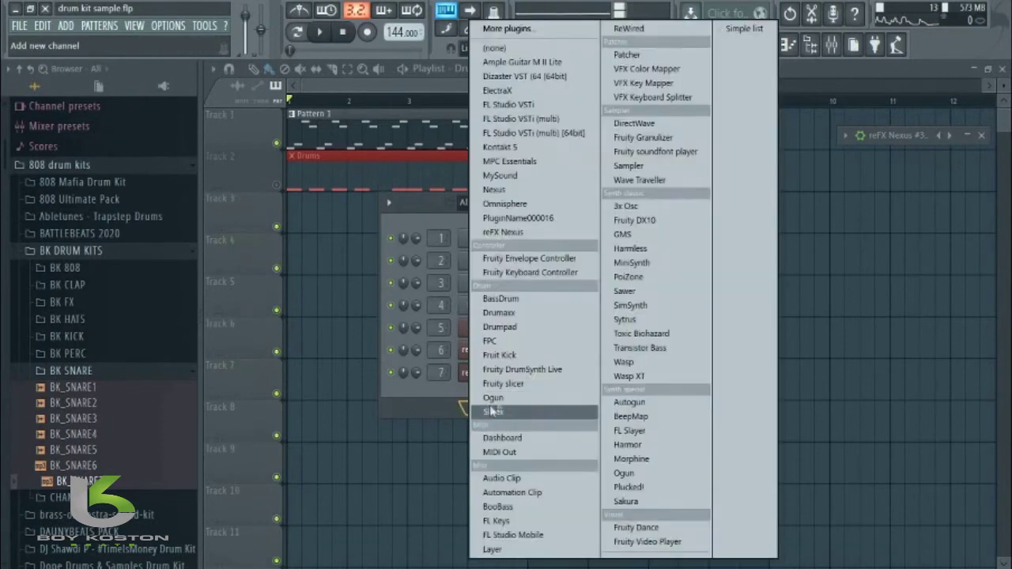
click(633, 165)
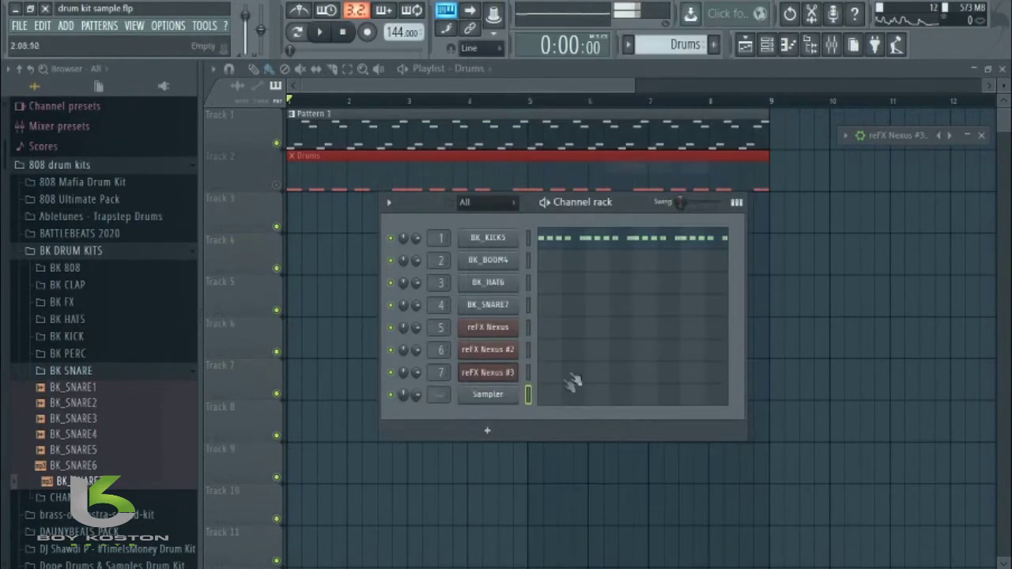
click(501, 398)
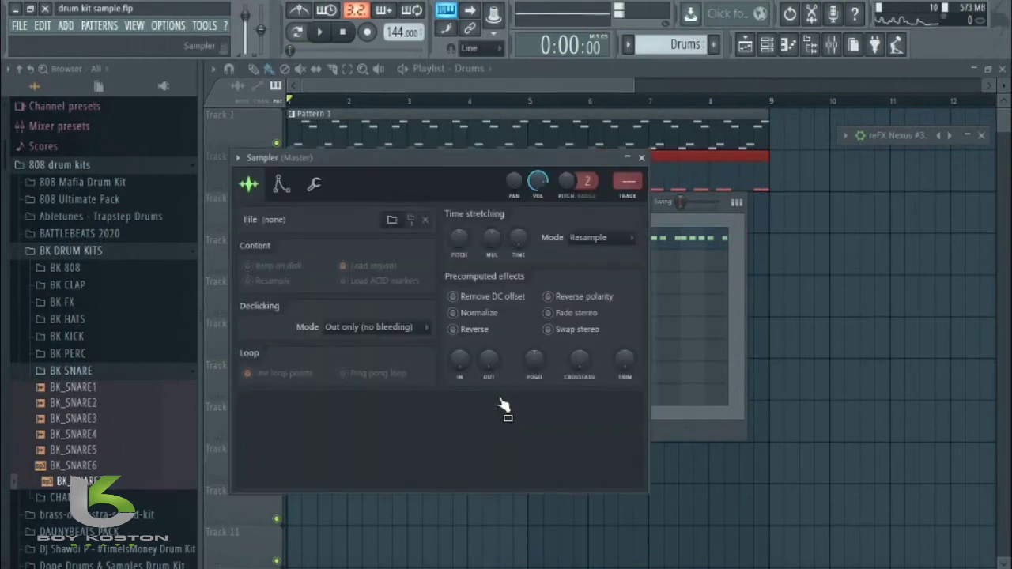
Step: Load drum kit sample melody.wav from the Projects folder into the new Sampler channel
click(392, 220)
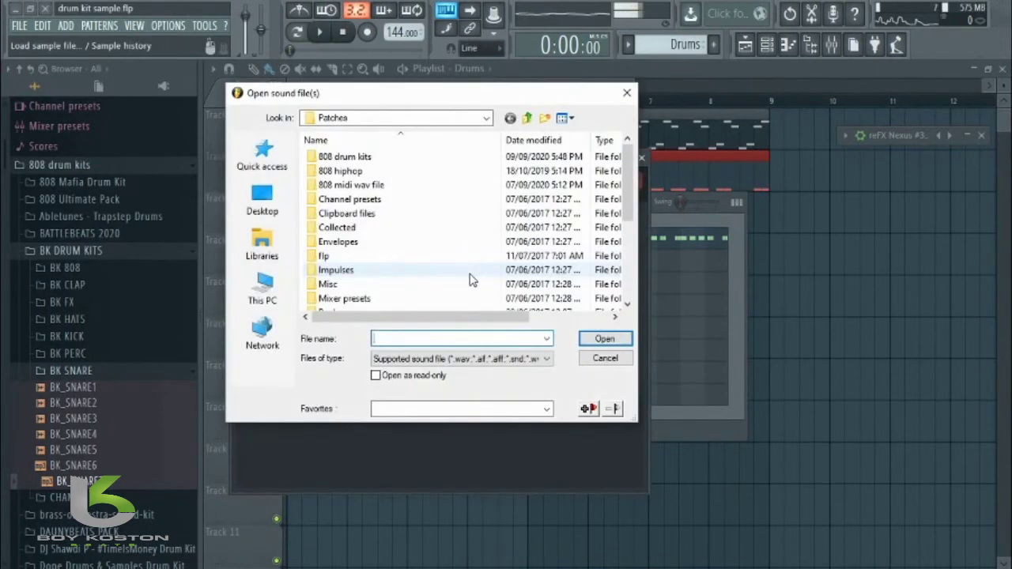
scroll(470, 280, down, 8)
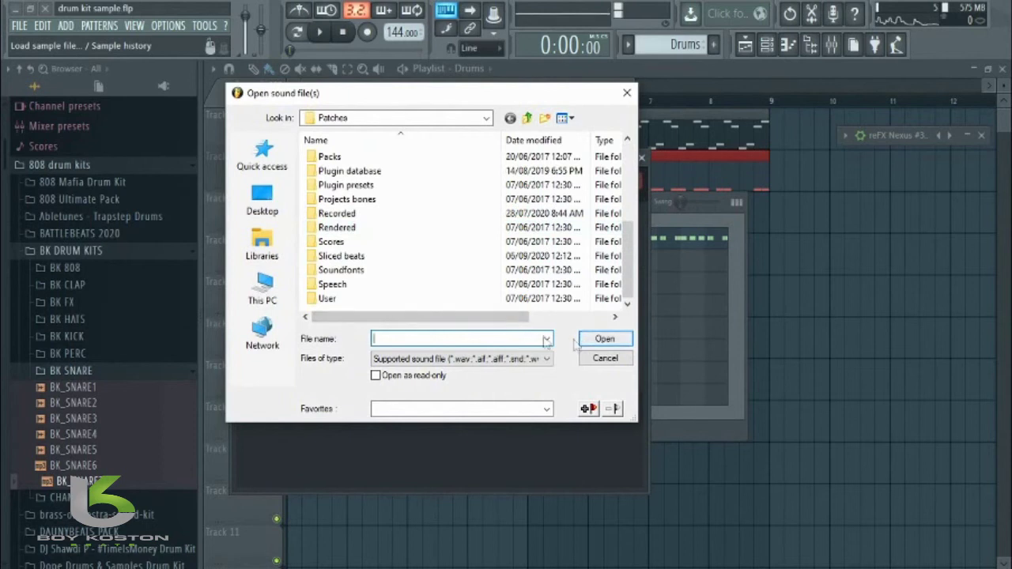
click(527, 117)
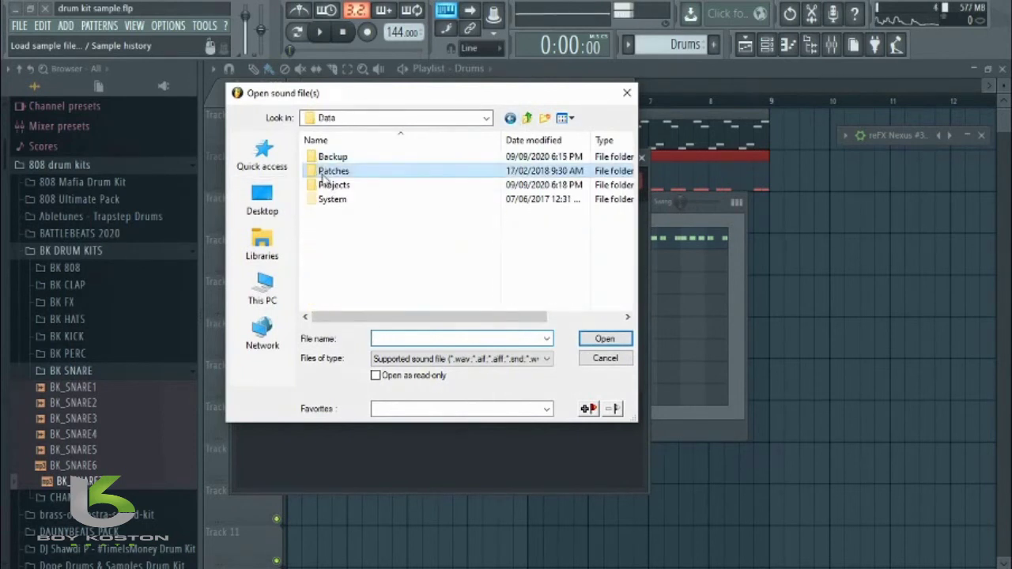
double_click(324, 184)
scroll(400, 228, down, 5)
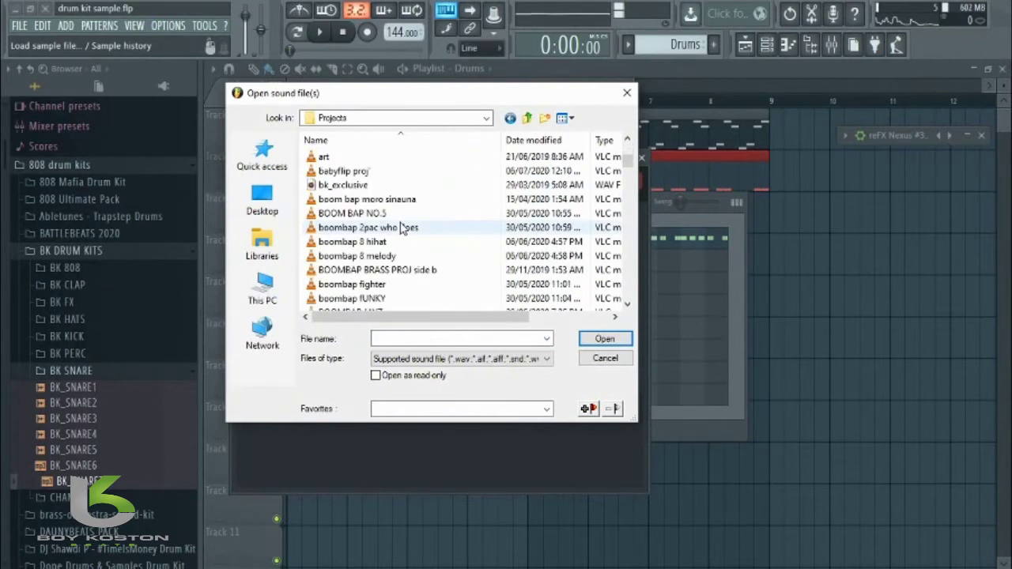
scroll(400, 227, down, 12)
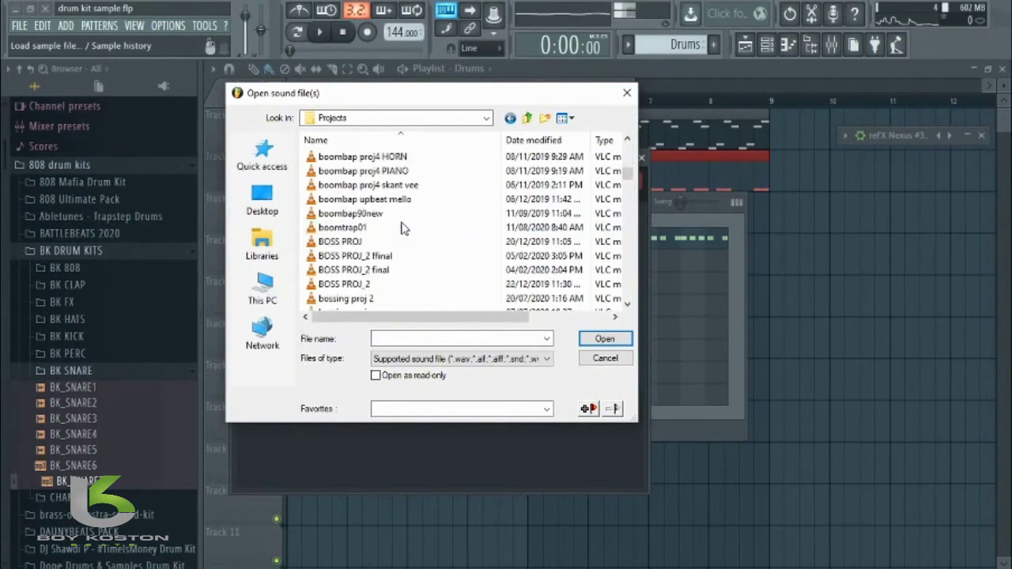
click(411, 338)
text(d)
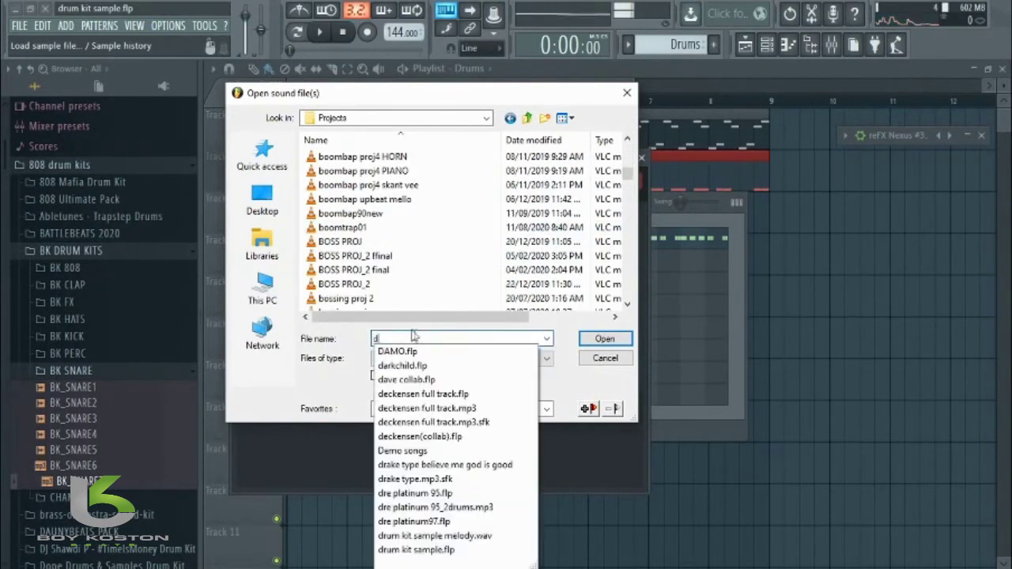
click(457, 537)
click(604, 339)
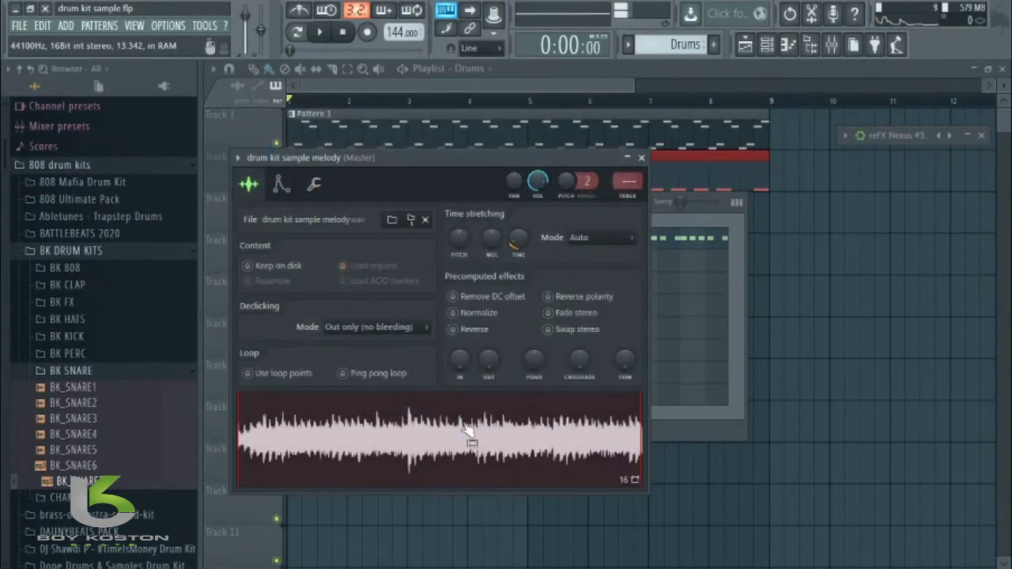
Step: Place the melody audio clip on Track 3 at bar 1 and delete the Pattern 1 clip from Track 1
drag(467, 433, 293, 186)
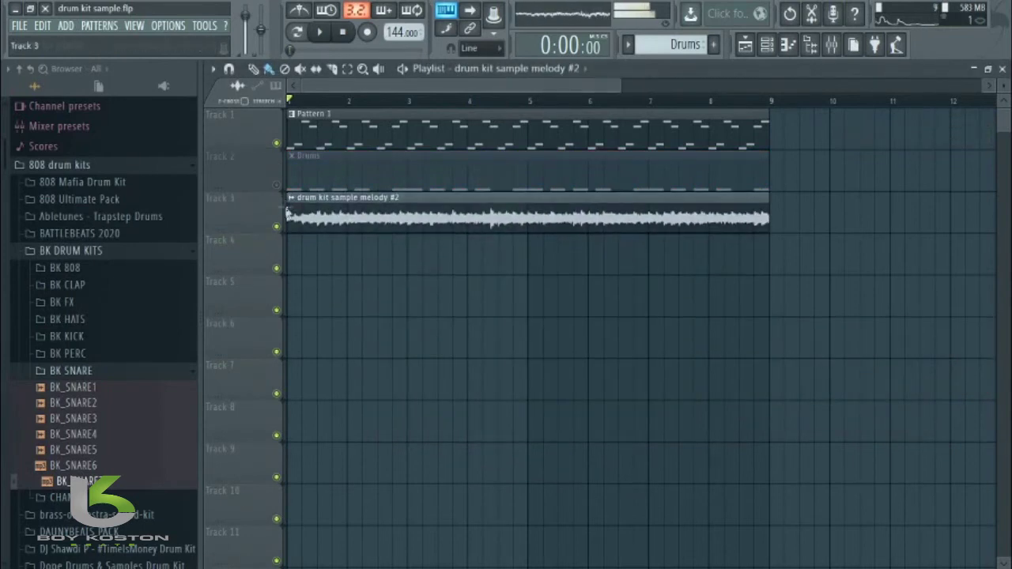
right_click(329, 143)
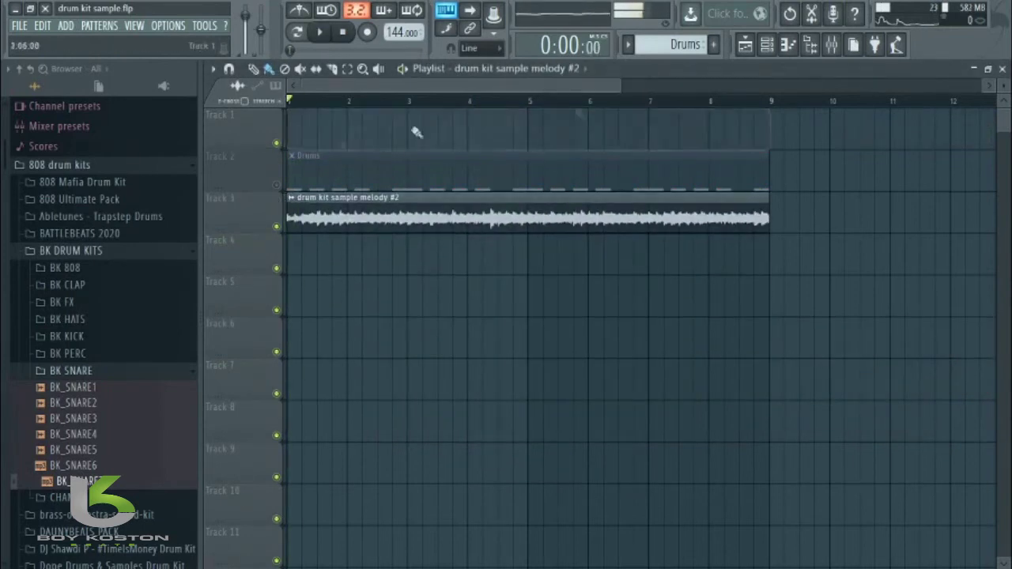
Step: Set the channel rack's filter to show all channels and hide the rack again
click(766, 45)
click(506, 203)
click(474, 215)
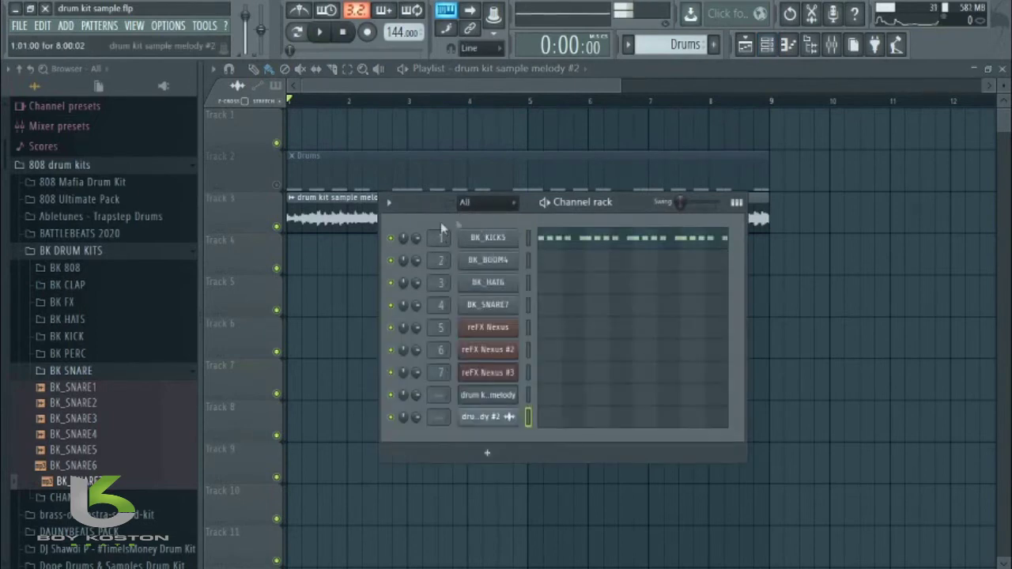
click(370, 86)
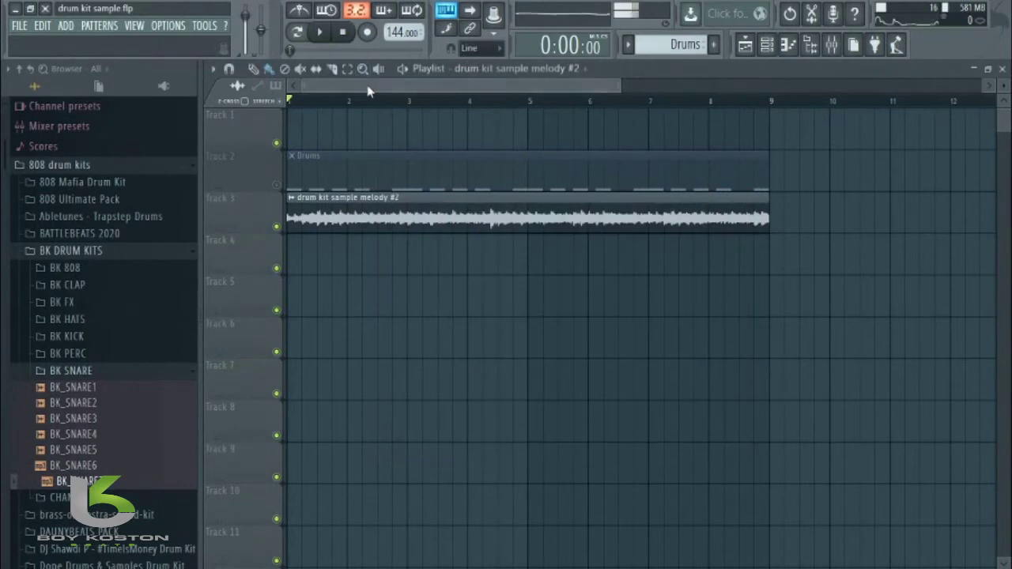
Step: Move the melody audio clip from Track 3 to Track 1, unmute Track 2, and play the arrangement
drag(328, 226, 328, 142)
click(276, 185)
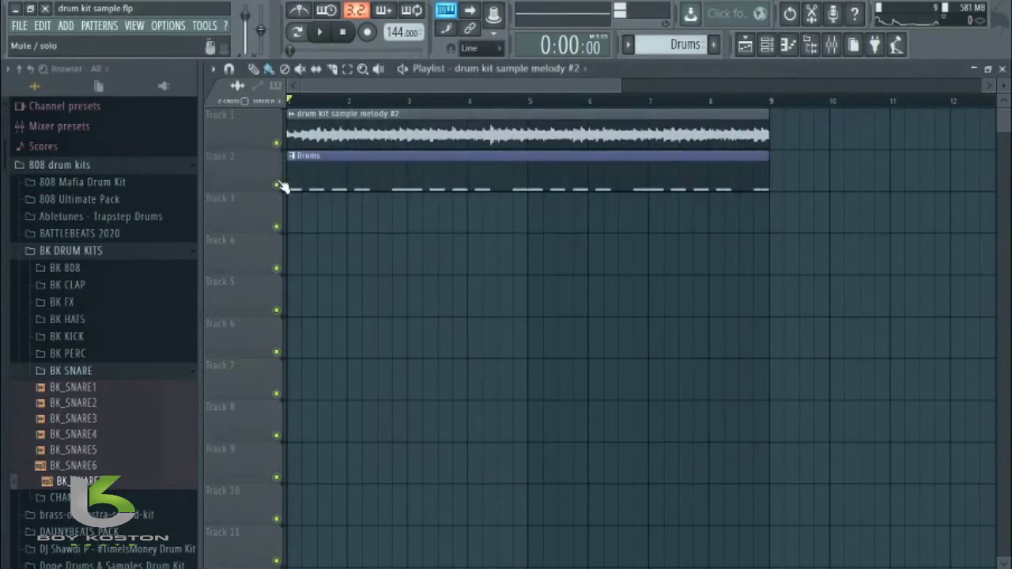
key(space)
key(space)
drag(619, 85, 576, 119)
key(space)
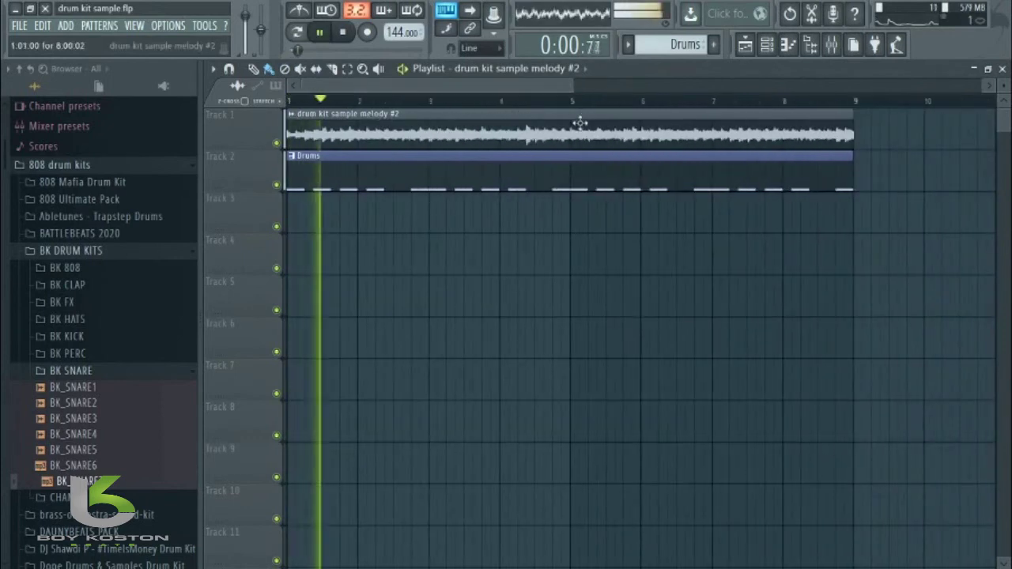
key(space)
Step: Fill the BK_HAT6 channel with a hit every 2 steps and play the result
click(766, 44)
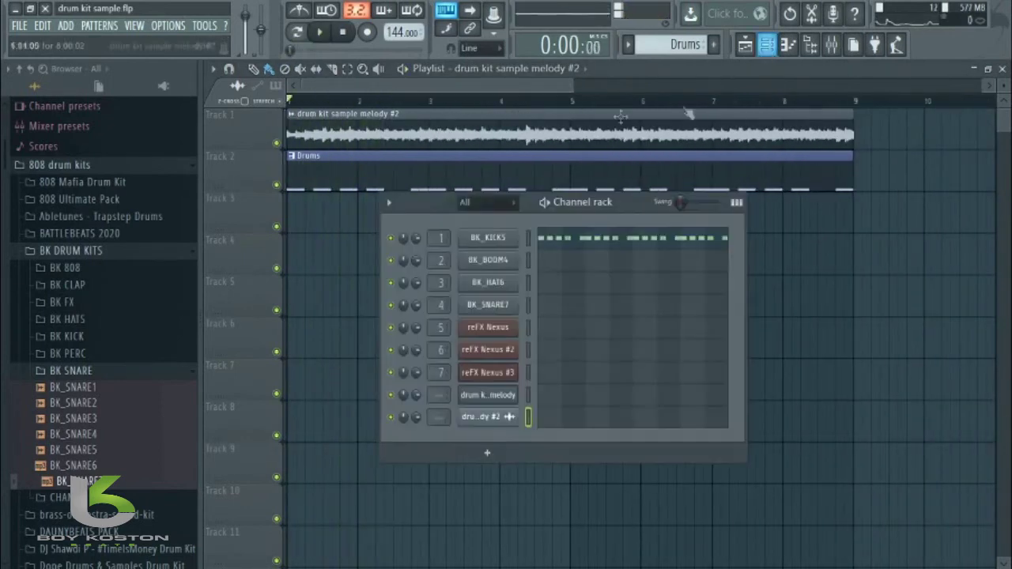
right_click(500, 286)
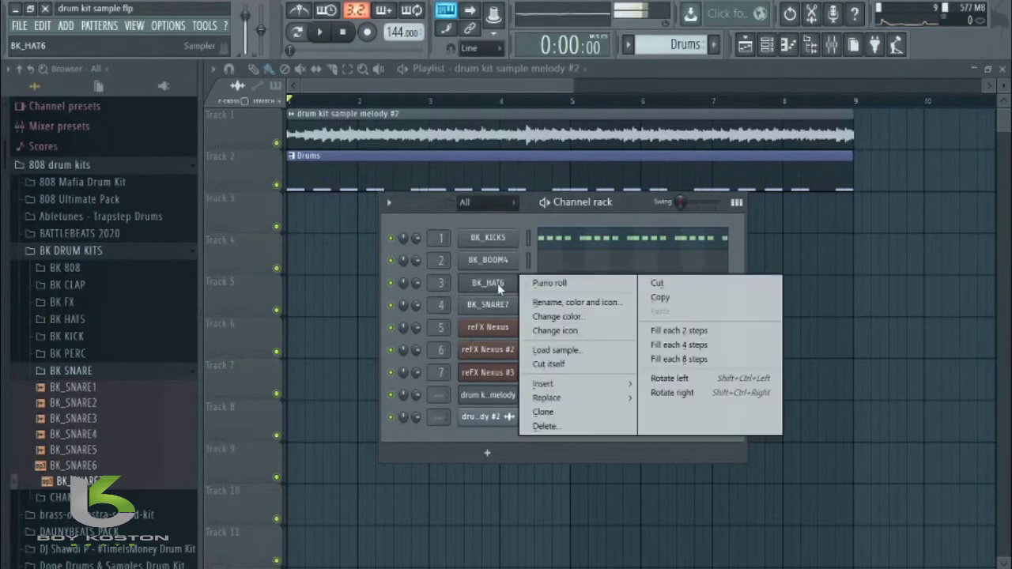
click(688, 335)
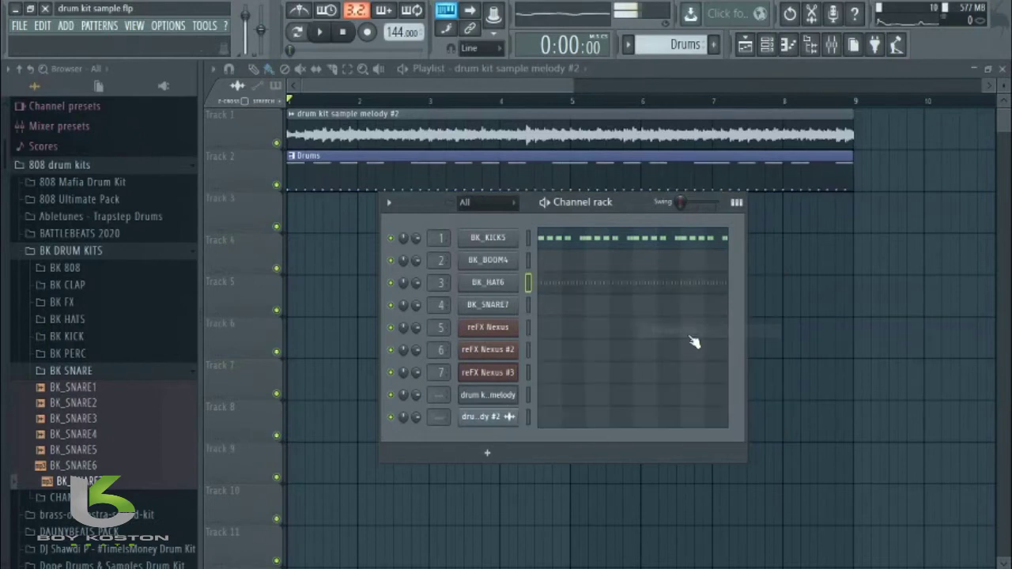
key(space)
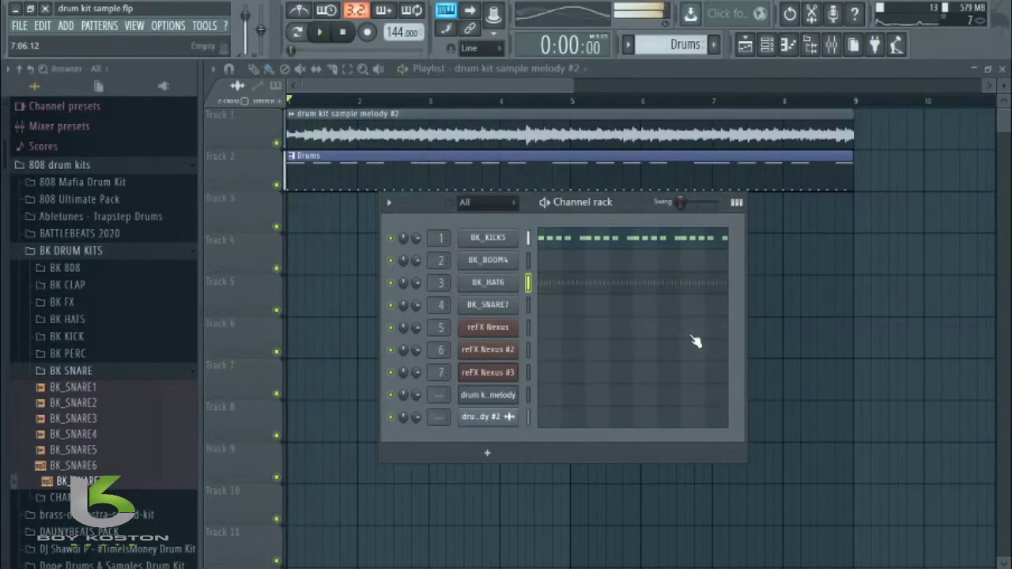
Step: Inspect the BK_HAT6 sampler settings and play the hats together with the kicks and melody
click(488, 282)
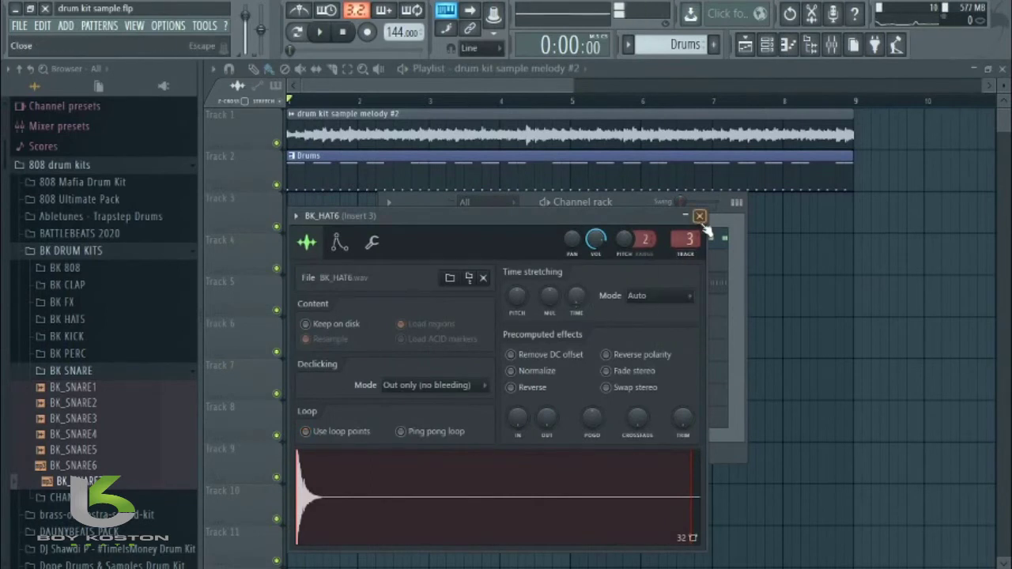
key(space)
click(700, 216)
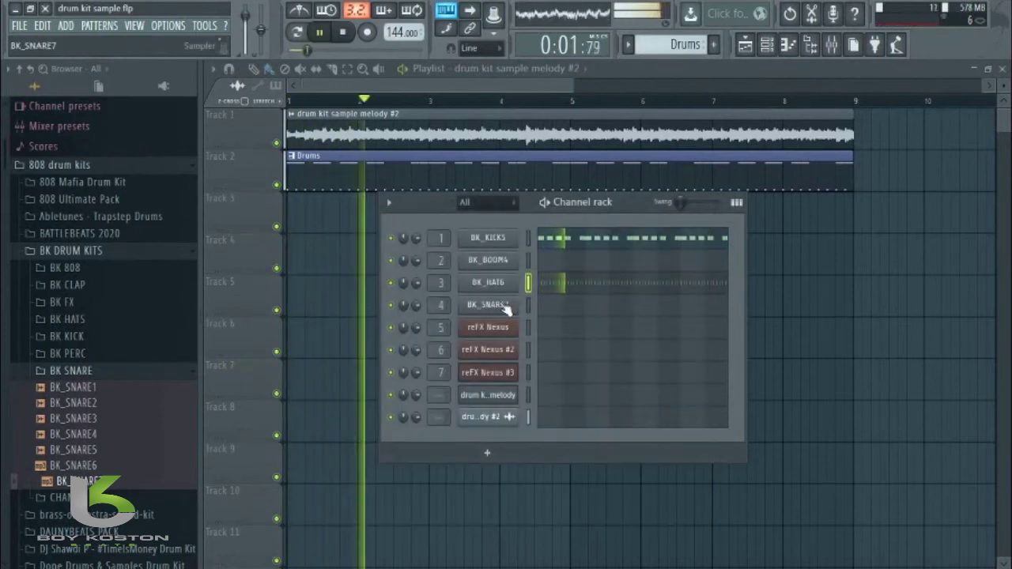
key(space)
key(F6)
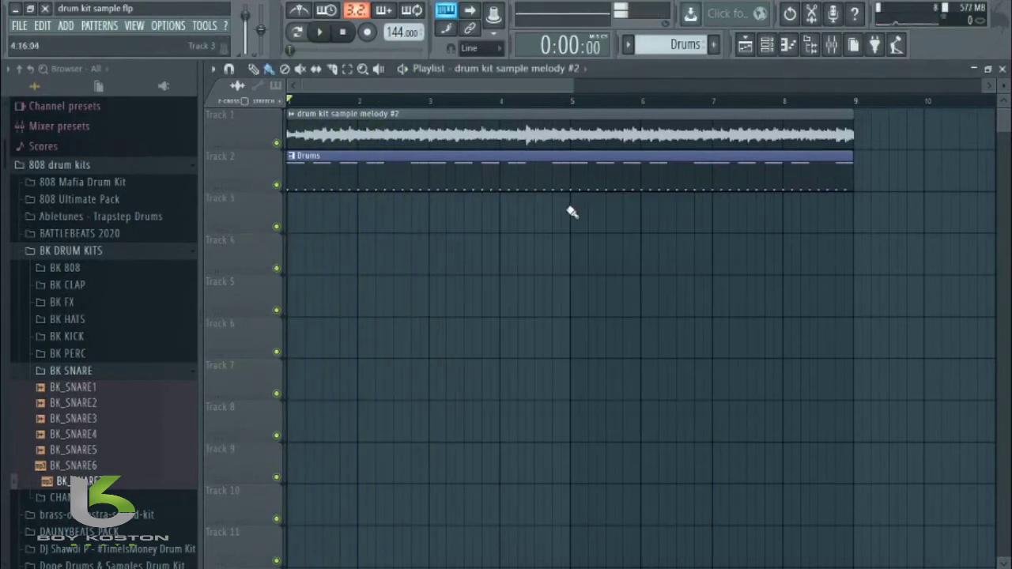
key(space)
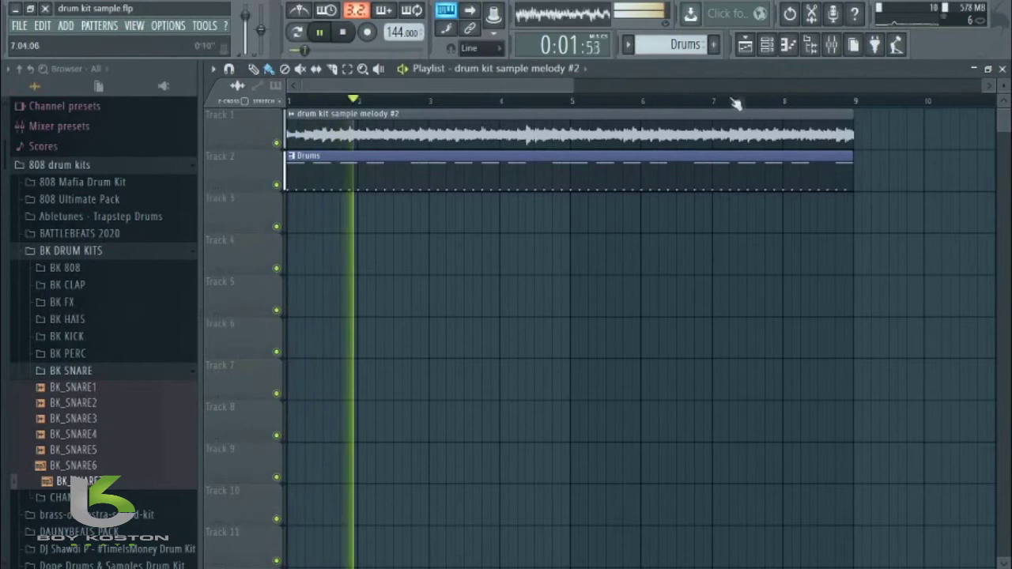
key(space)
Step: Open the BK_SNARE7 piano roll and audition the snare at C4, C5 and C6
click(767, 44)
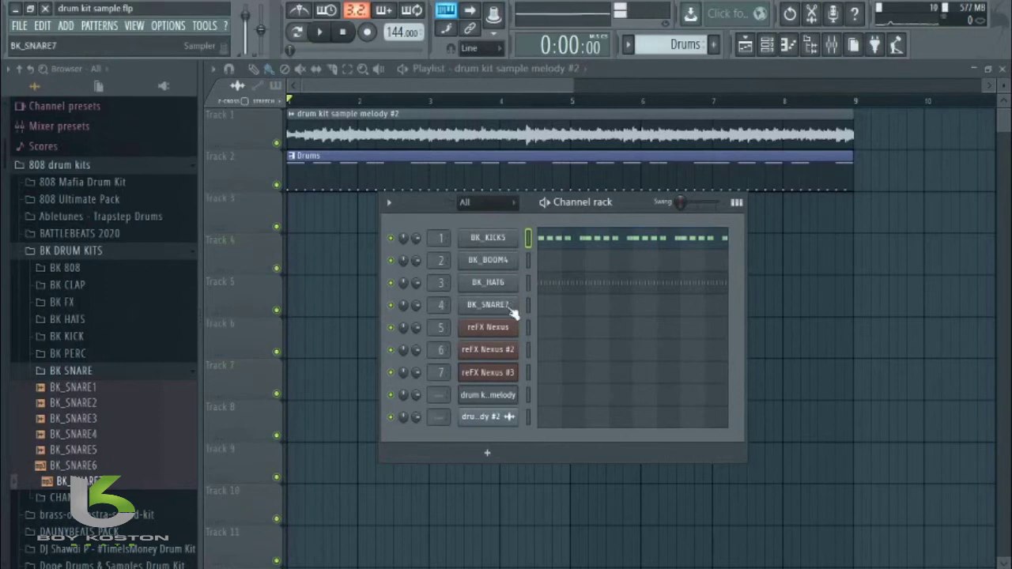
click(529, 310)
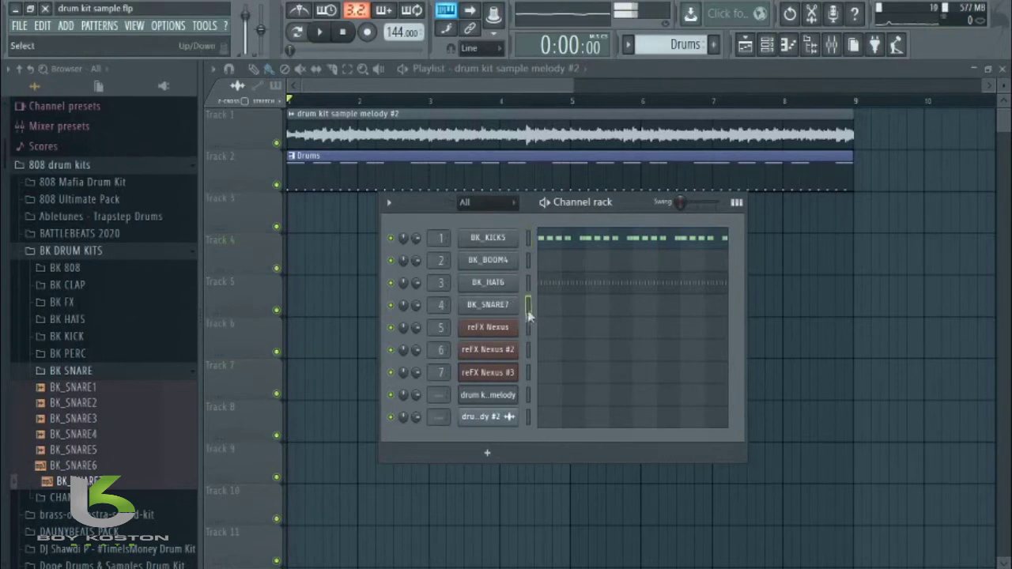
key(F7)
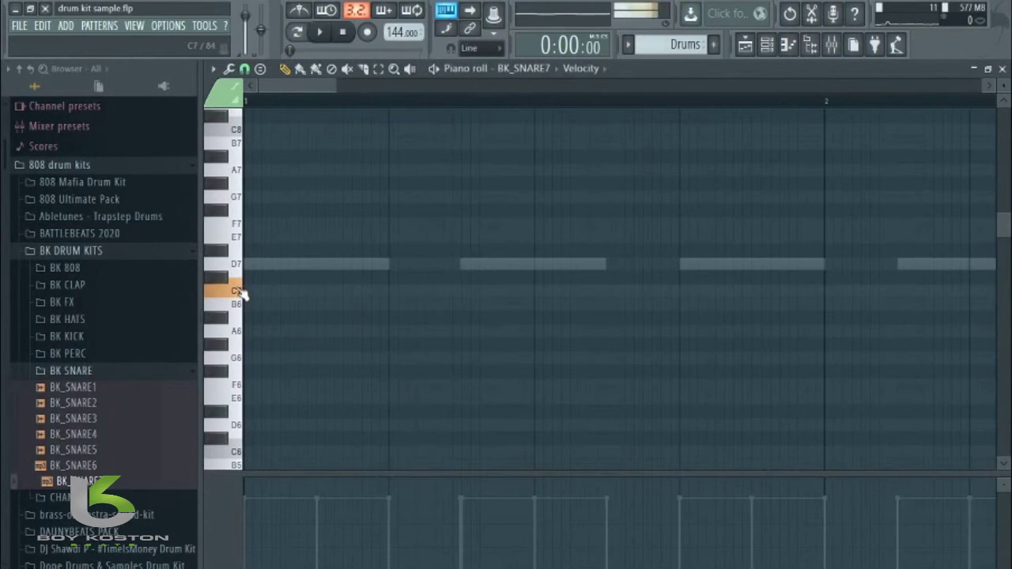
scroll(241, 356, down, 4)
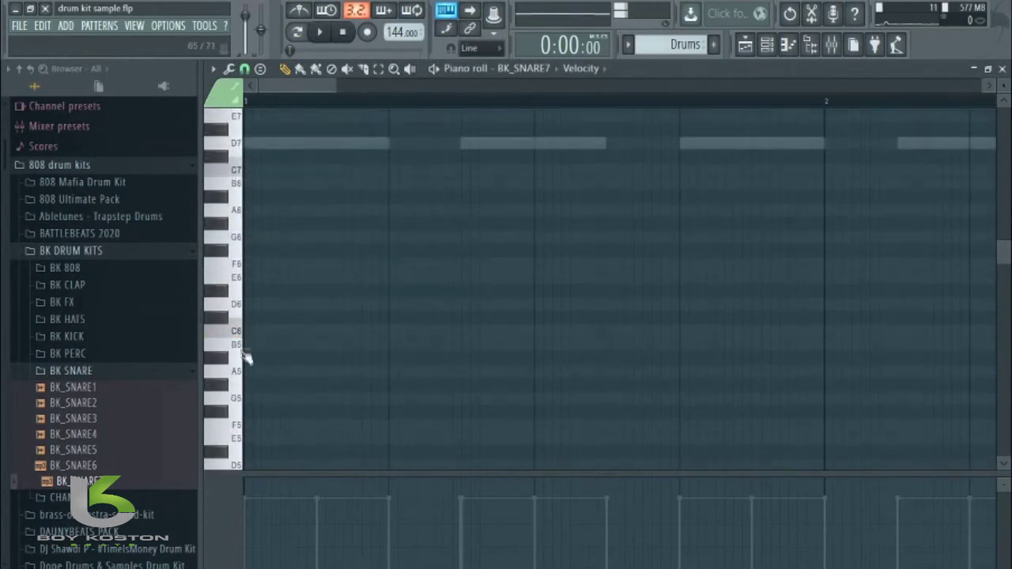
scroll(246, 355, down, 3)
scroll(245, 382, down, 3)
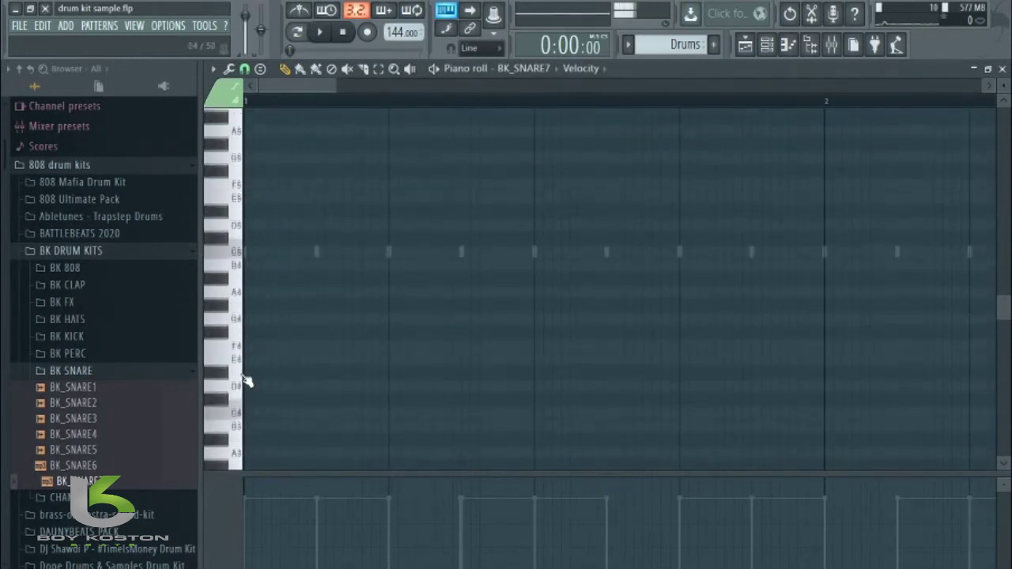
click(240, 411)
click(237, 250)
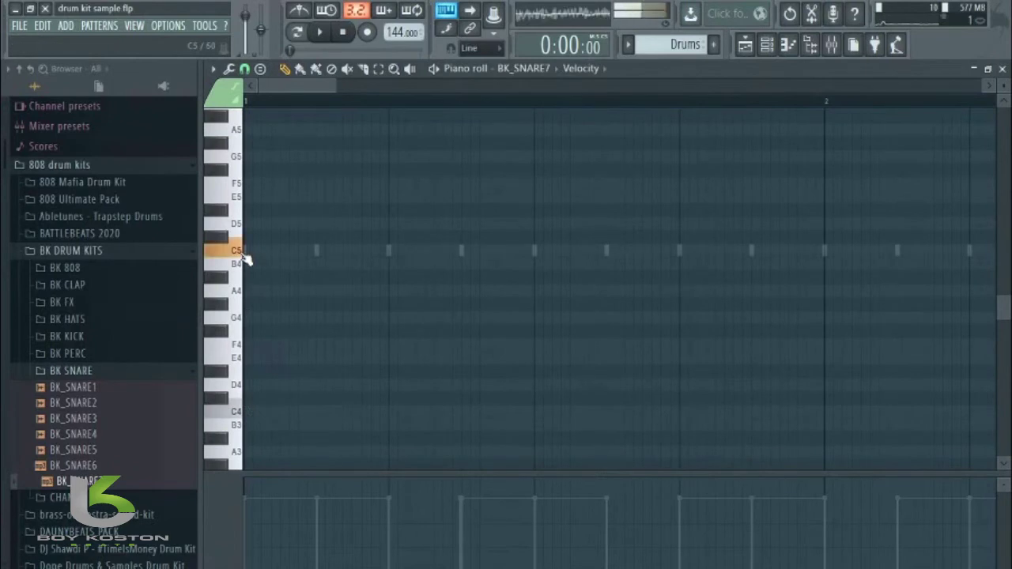
scroll(241, 251, up, 2)
click(244, 175)
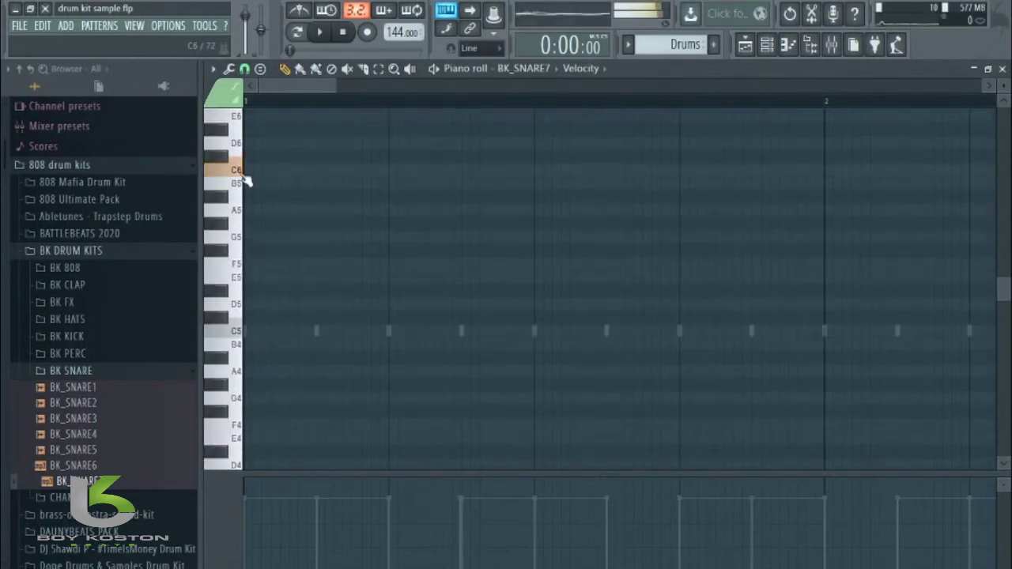
click(244, 339)
Step: Place a C5 snare note on beat 3 of bar 1 while the song plays
key(space)
click(538, 333)
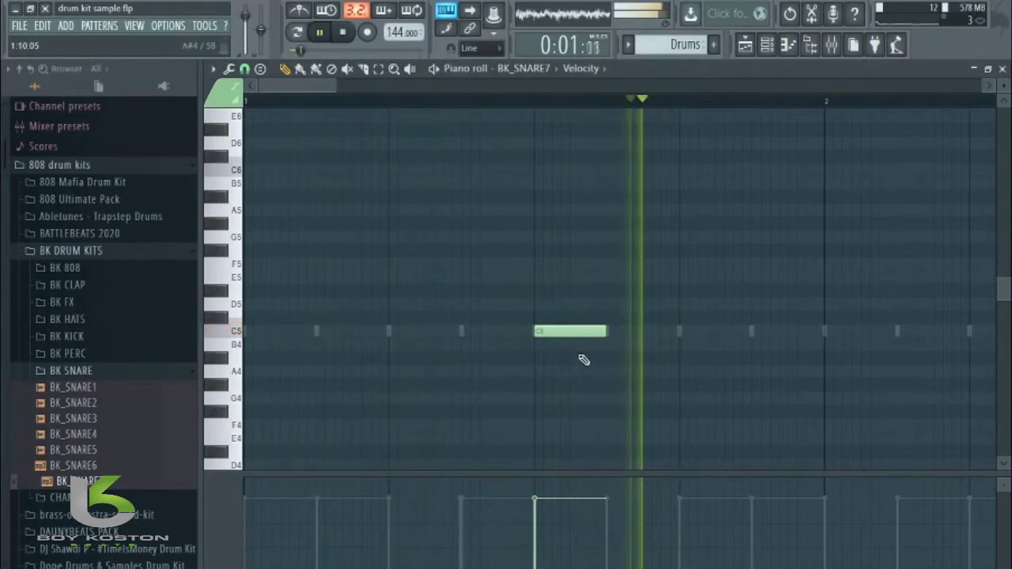
key(space)
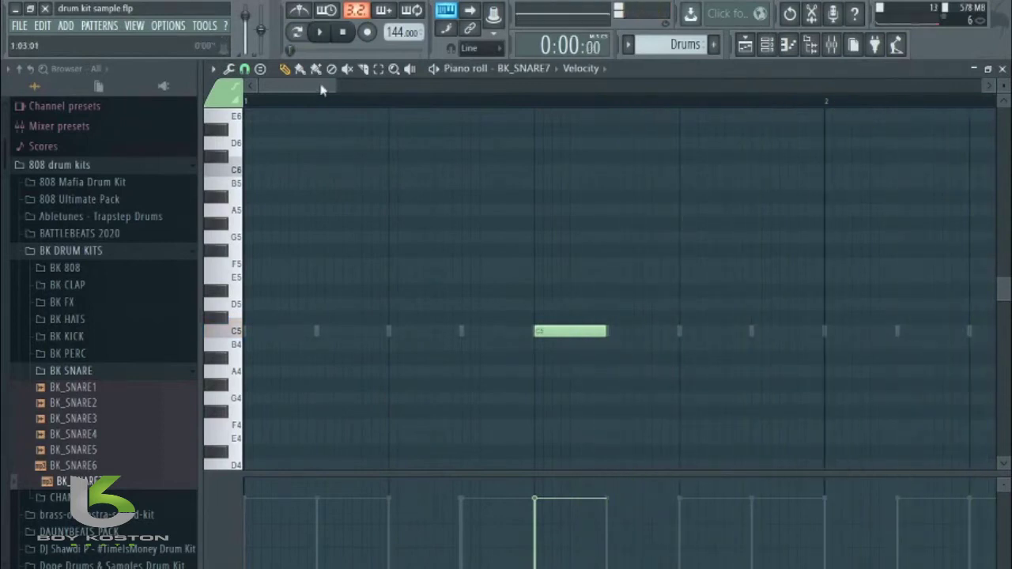
Step: Place a C5 snare note on beat 3 of bar 2 and play it back
drag(320, 84, 356, 102)
key(space)
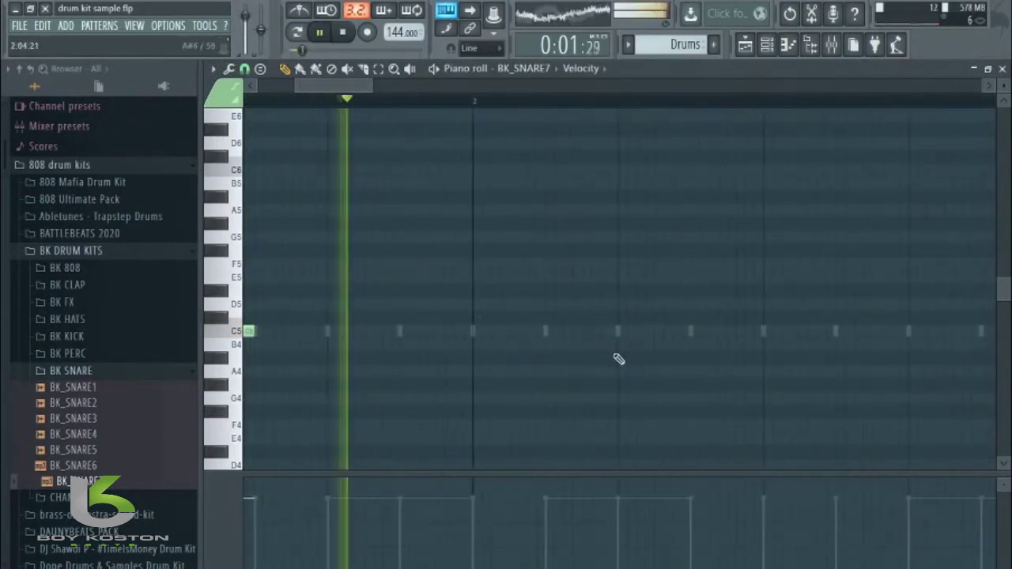
key(space)
click(779, 330)
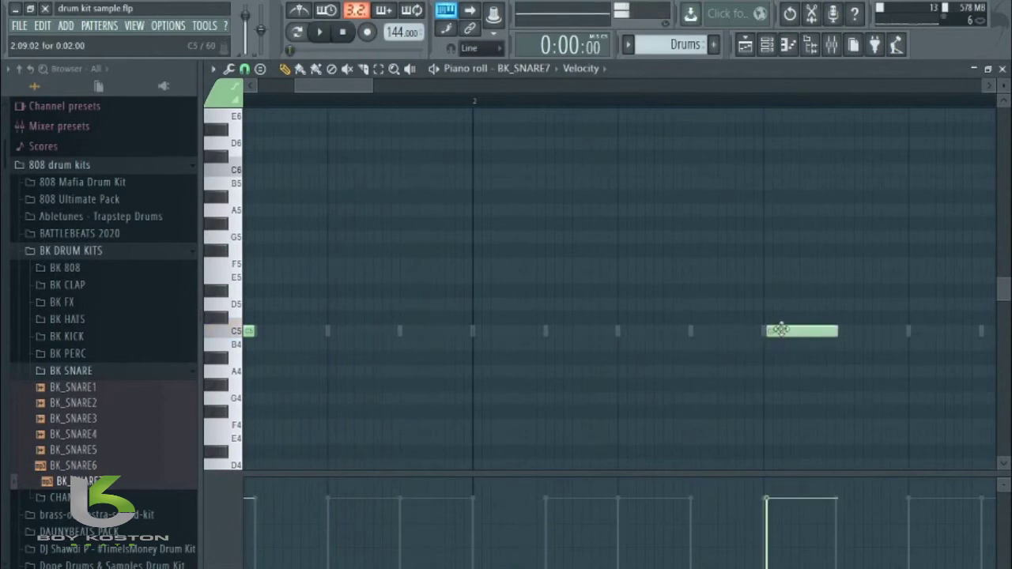
key(space)
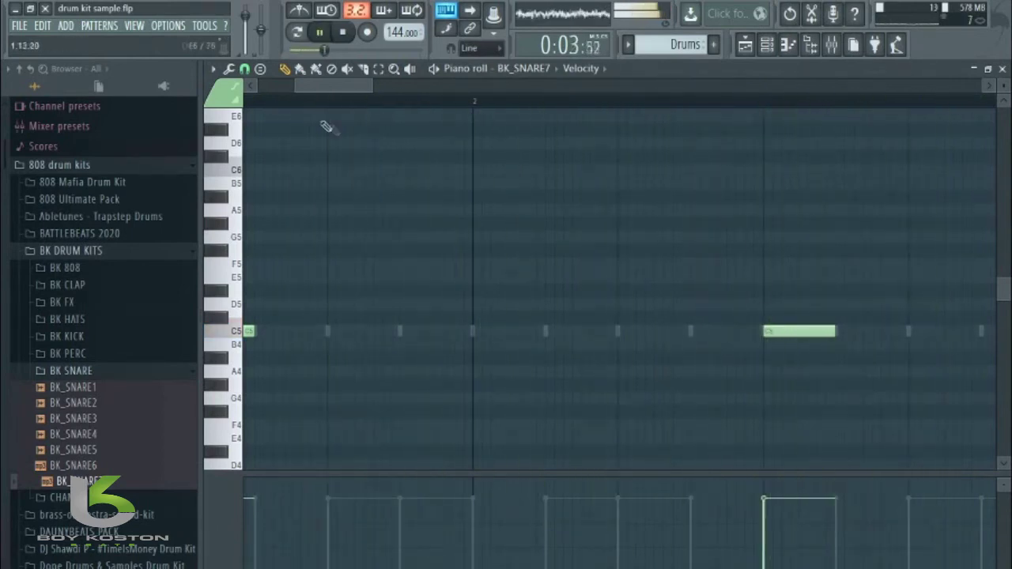
key(space)
Step: Check the mixer levels during playback and reopen the BK_SNARE7 piano roll from the channel rack
drag(339, 87, 357, 87)
click(832, 45)
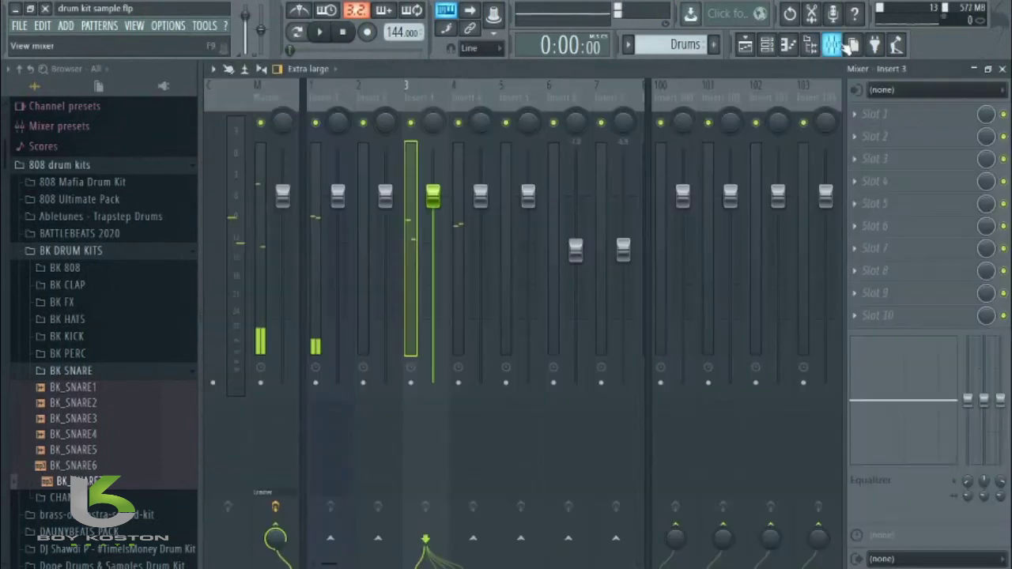
key(space)
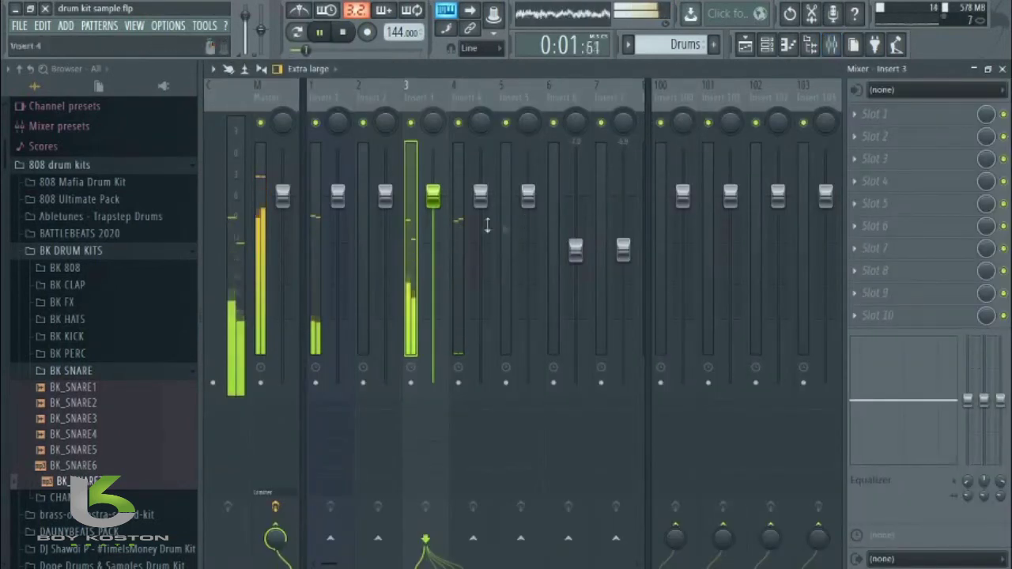
key(space)
click(766, 45)
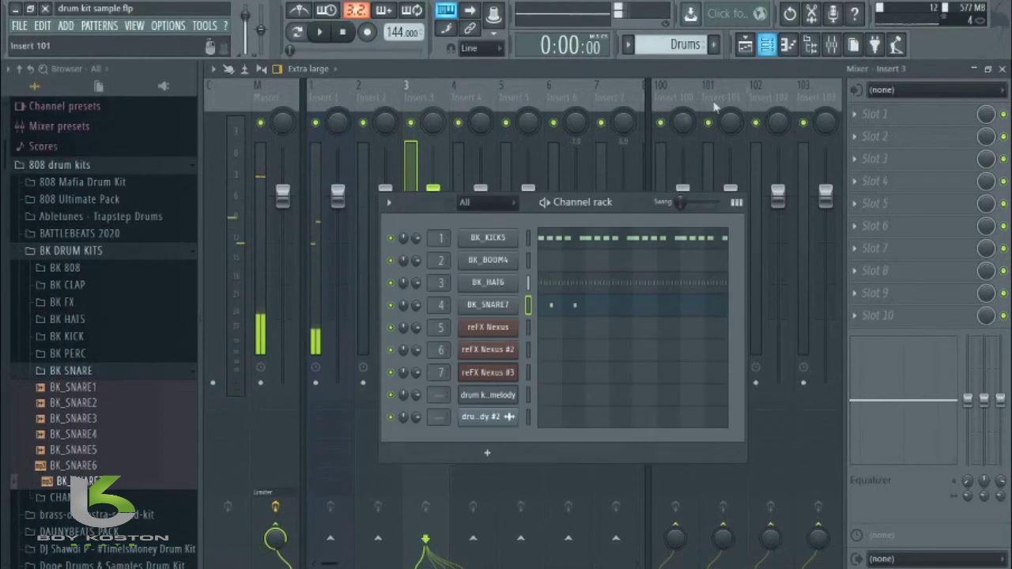
key(space)
click(597, 309)
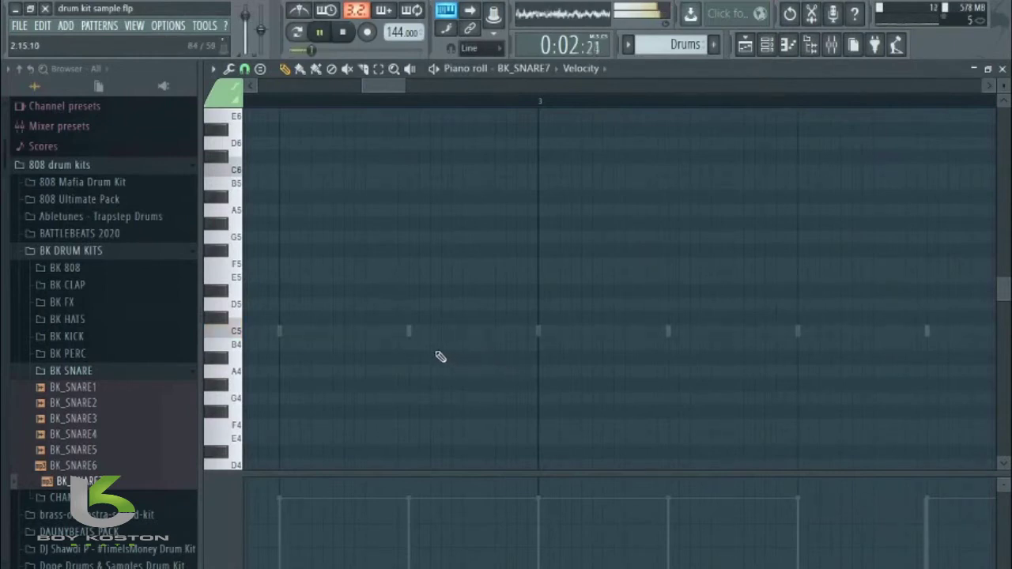
Step: Try a C5 snare note at the start of bar 3 during playback and delete it
key(space)
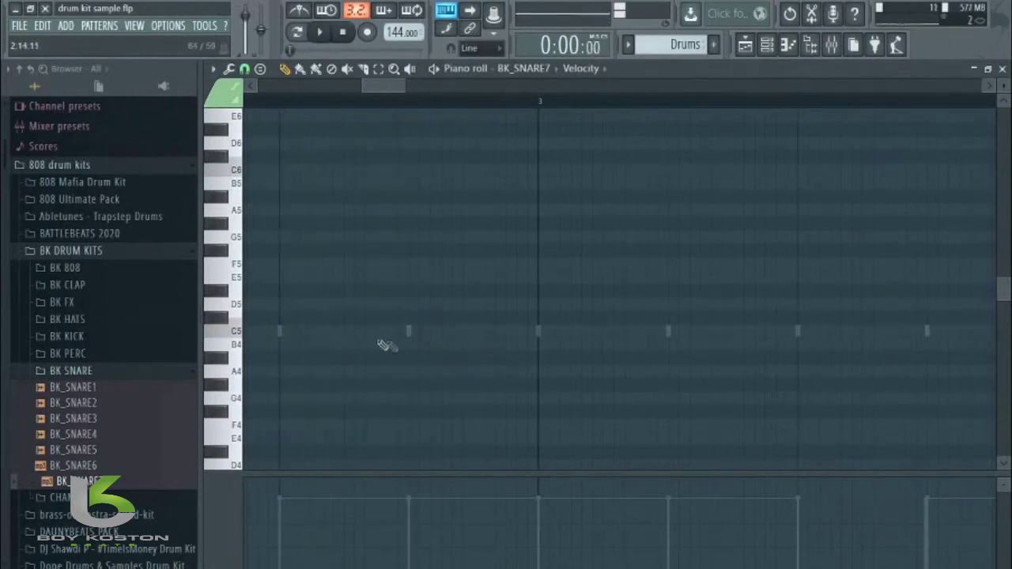
key(space)
click(541, 332)
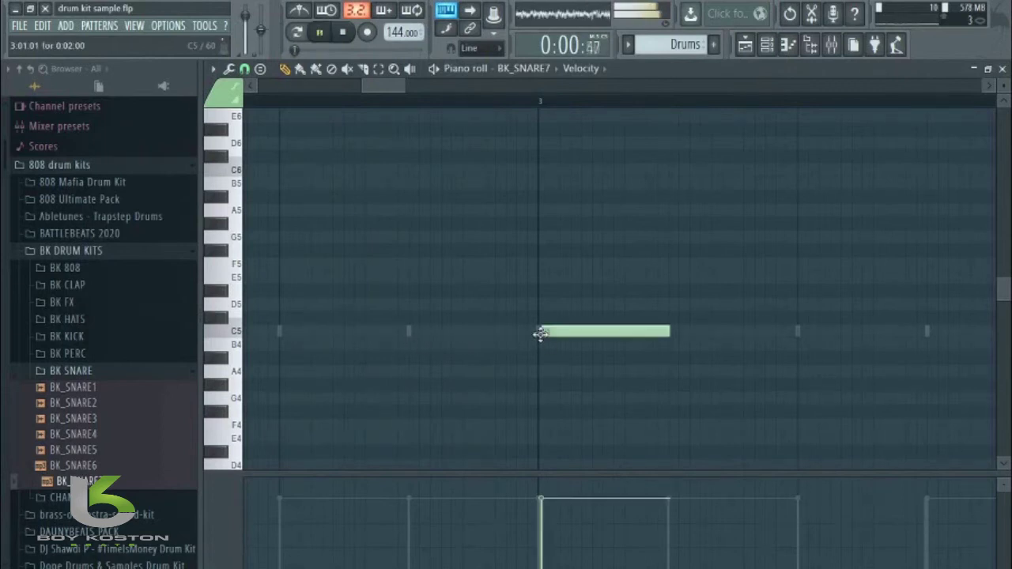
right_click(582, 338)
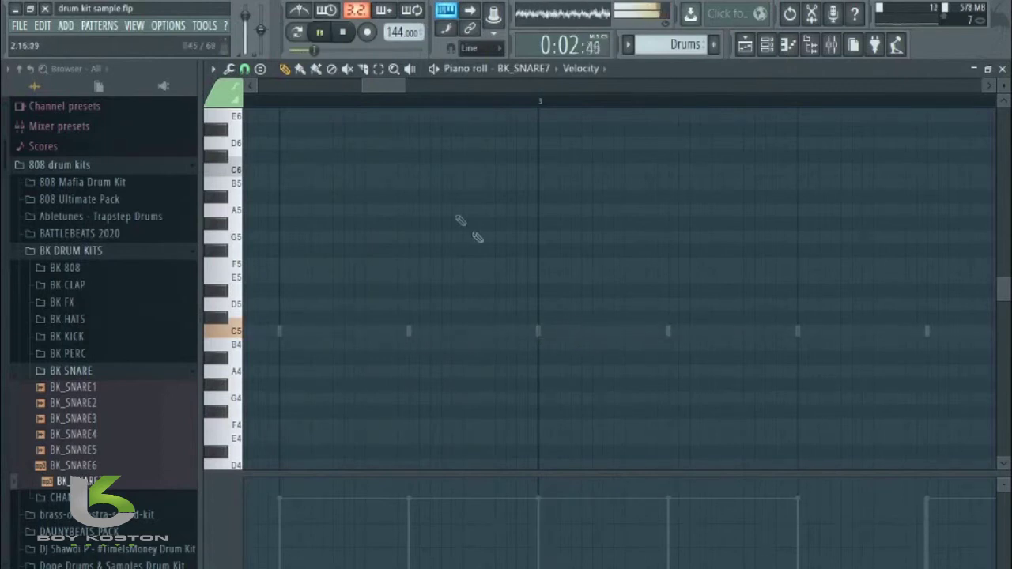
key(space)
Step: Add C5 snare notes on beat 3 of bars 3 and 4 and play the four-bar snare pattern
drag(389, 85, 412, 101)
click(253, 87)
click(250, 86)
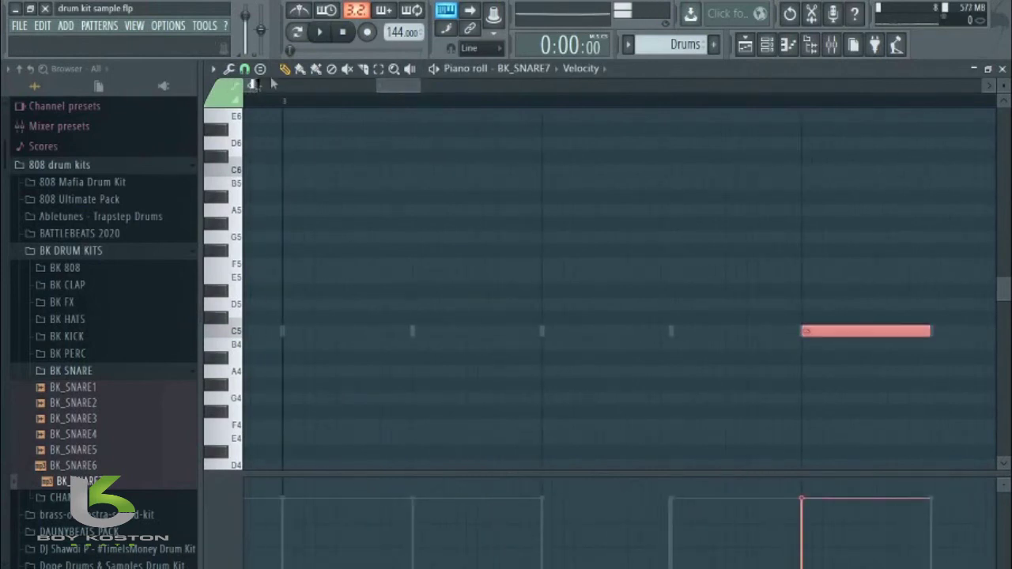
drag(397, 91, 504, 111)
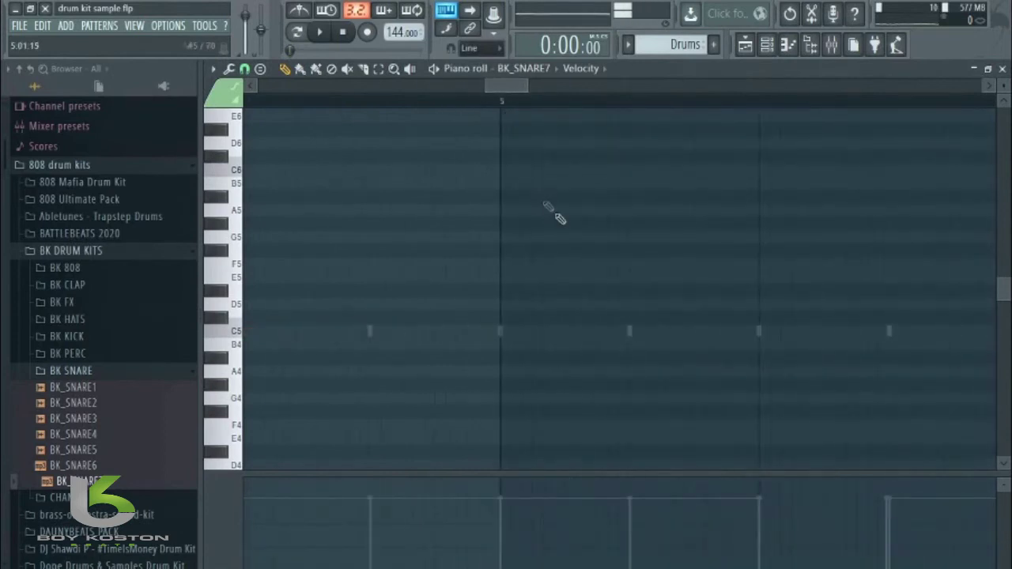
key(space)
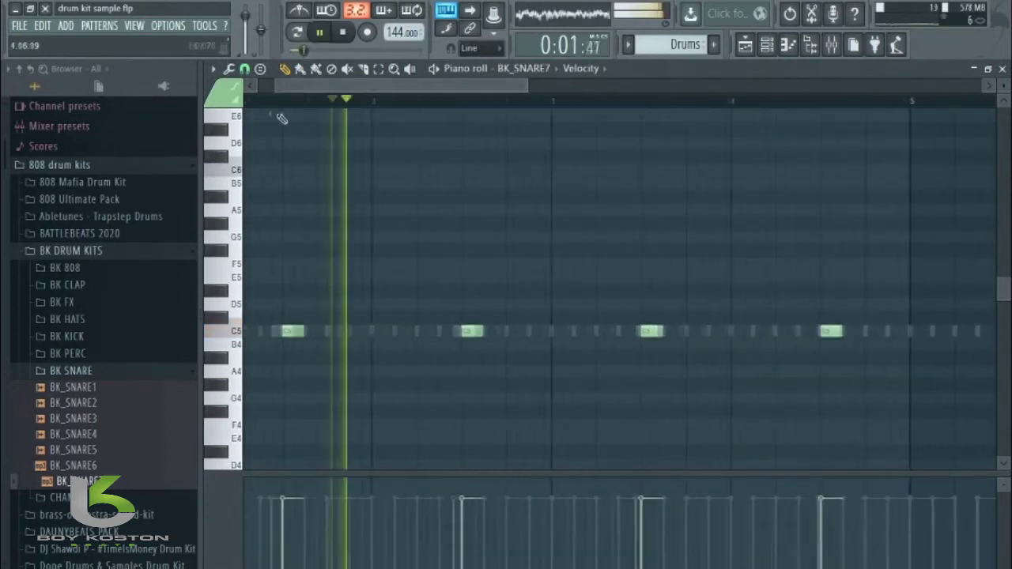
Step: Stop playback and open the BK_SNARE7 channel's sample for editing in Edison
click(767, 46)
click(506, 307)
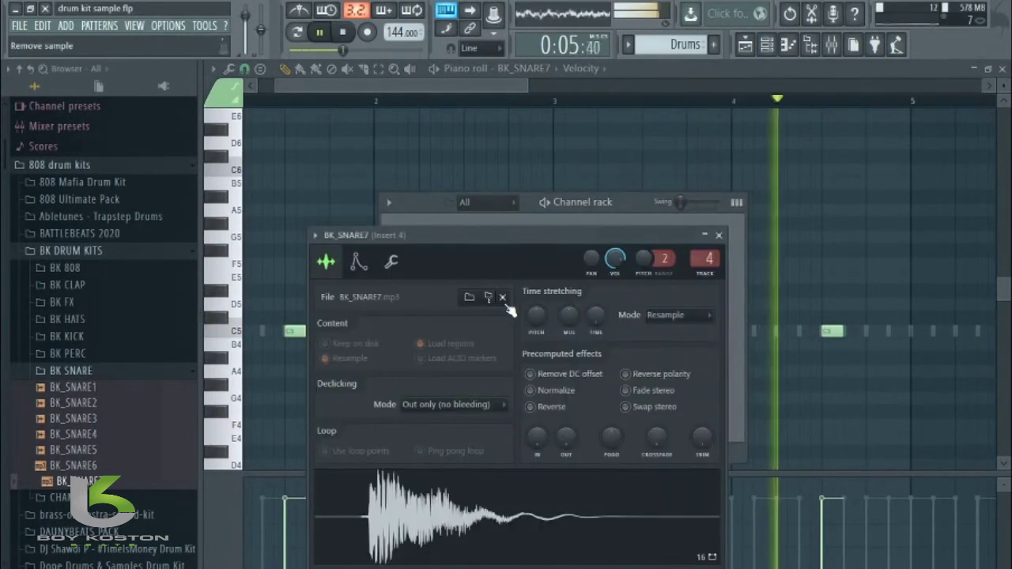
key(space)
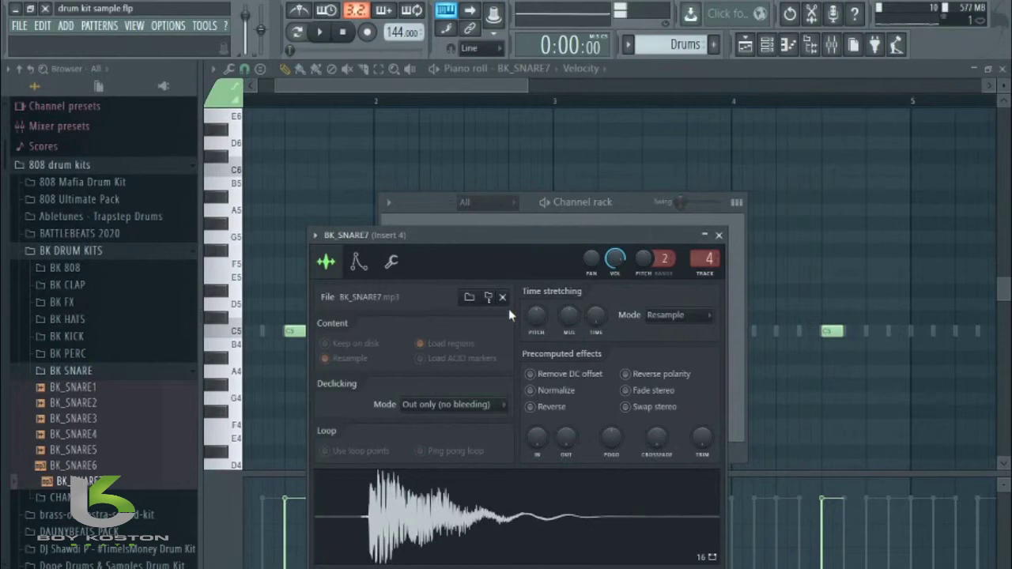
drag(529, 242, 515, 167)
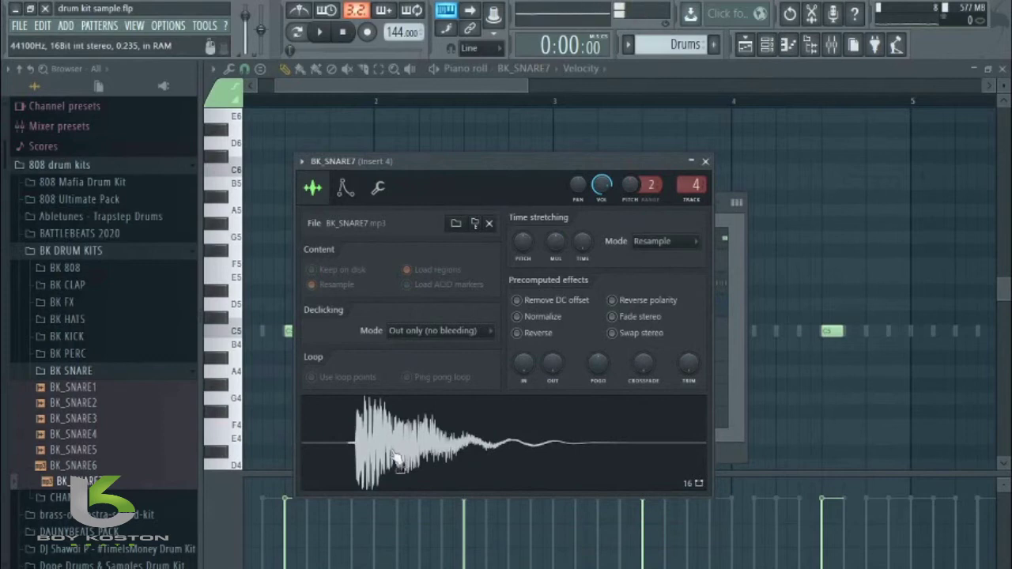
right_click(411, 434)
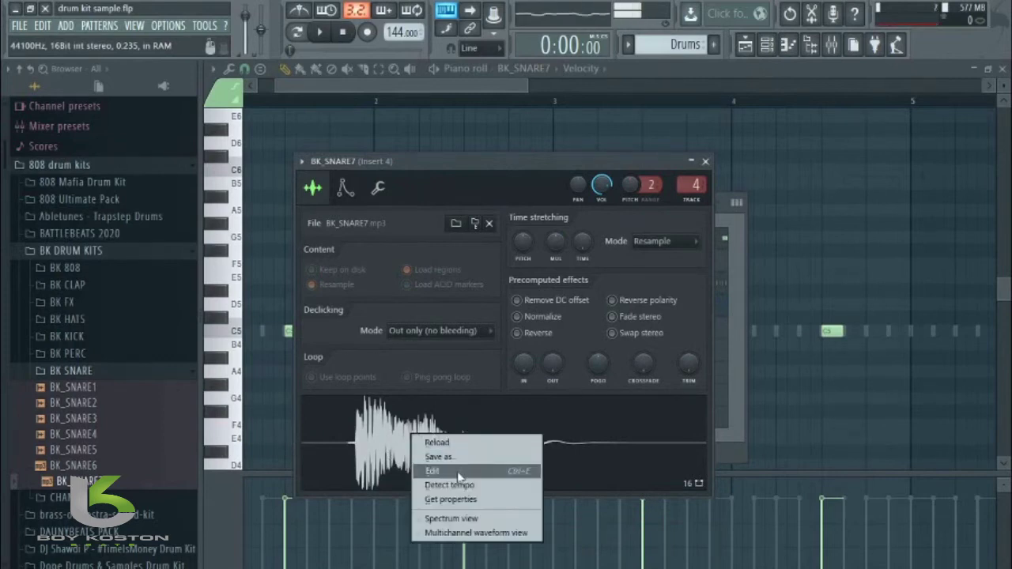
click(457, 471)
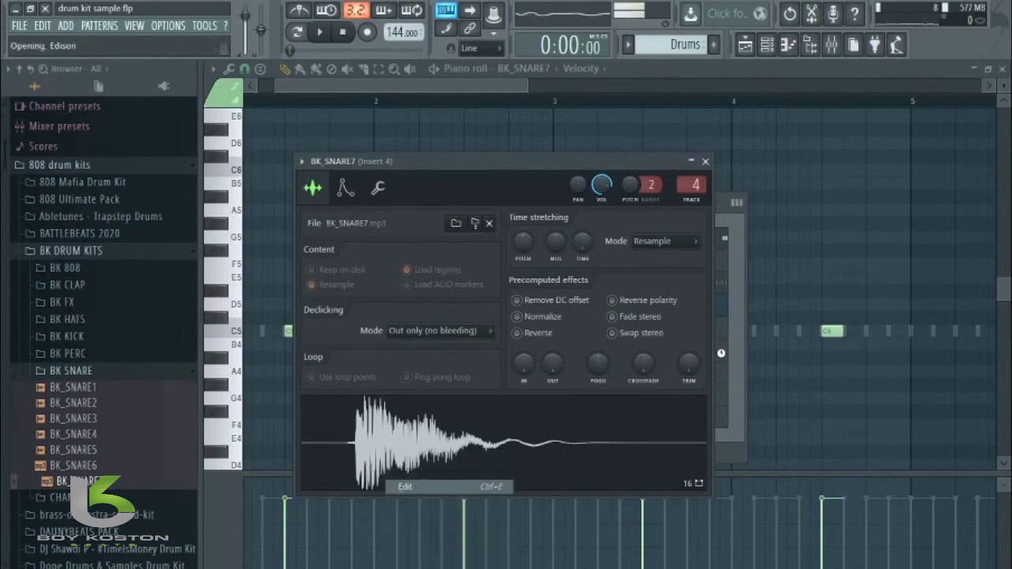
drag(622, 177, 836, 95)
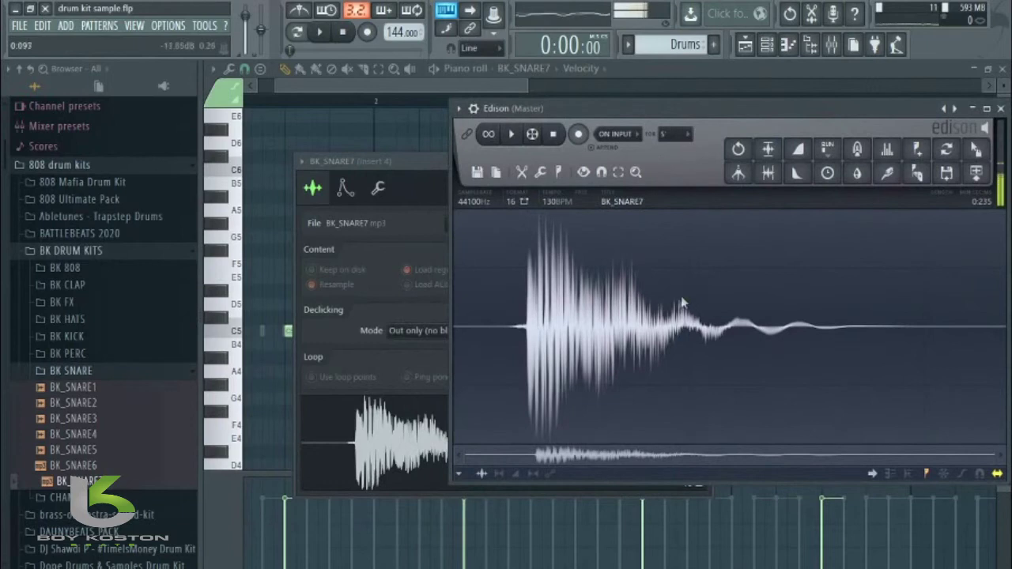
Step: Trim the silence around the snare sample in Edison and load the trimmed sample back into the BK_SNARE7 channel
click(776, 179)
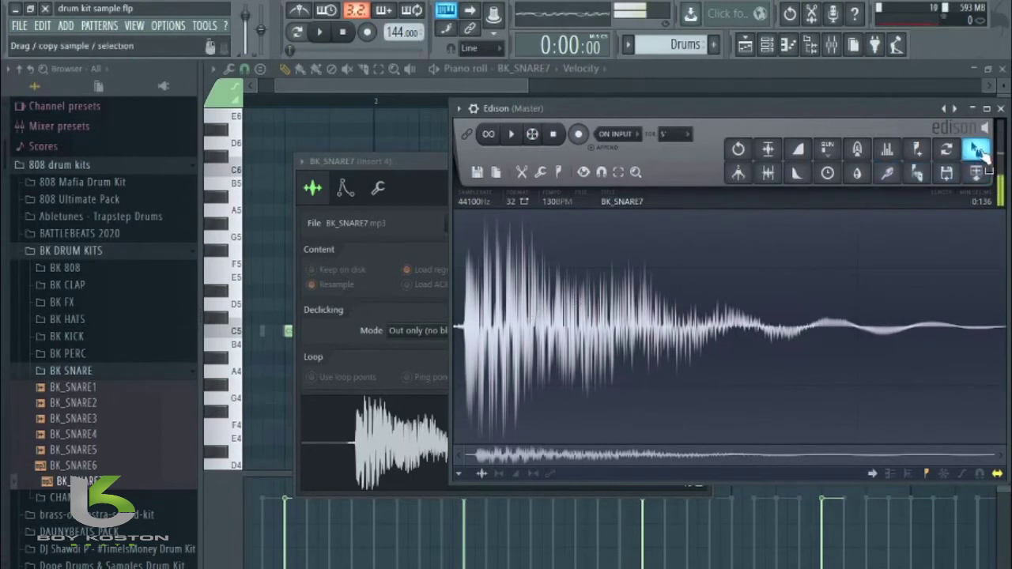
drag(978, 150, 588, 409)
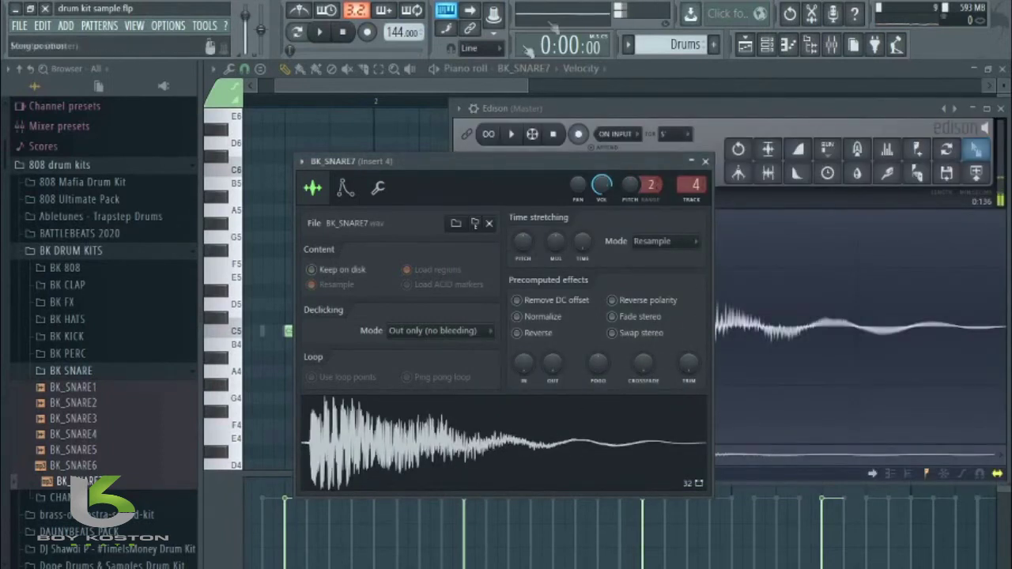
click(502, 95)
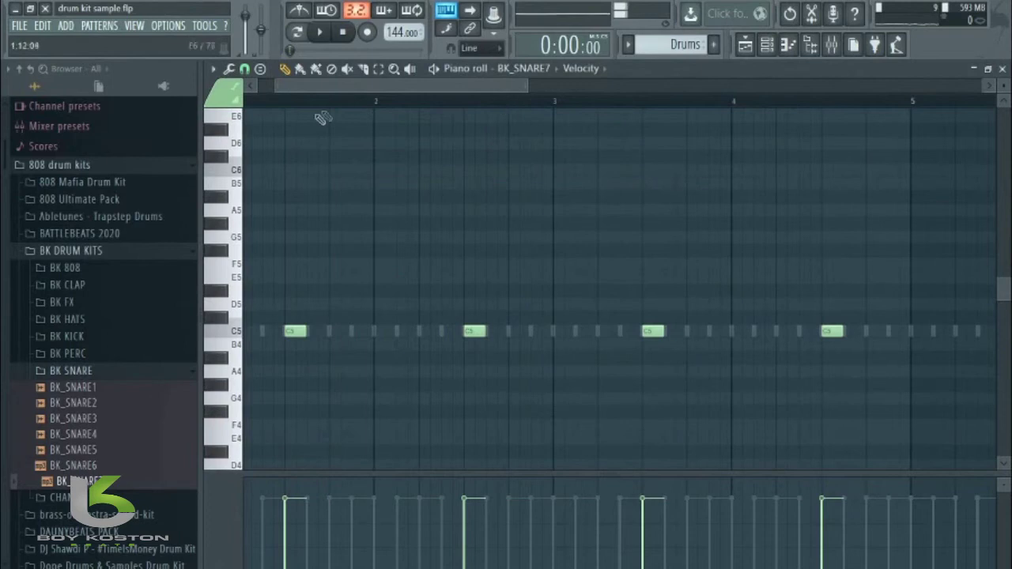
Step: Play the Drums pattern from bar 1 to hear the trimmed snare, and stop playback
drag(274, 87, 207, 96)
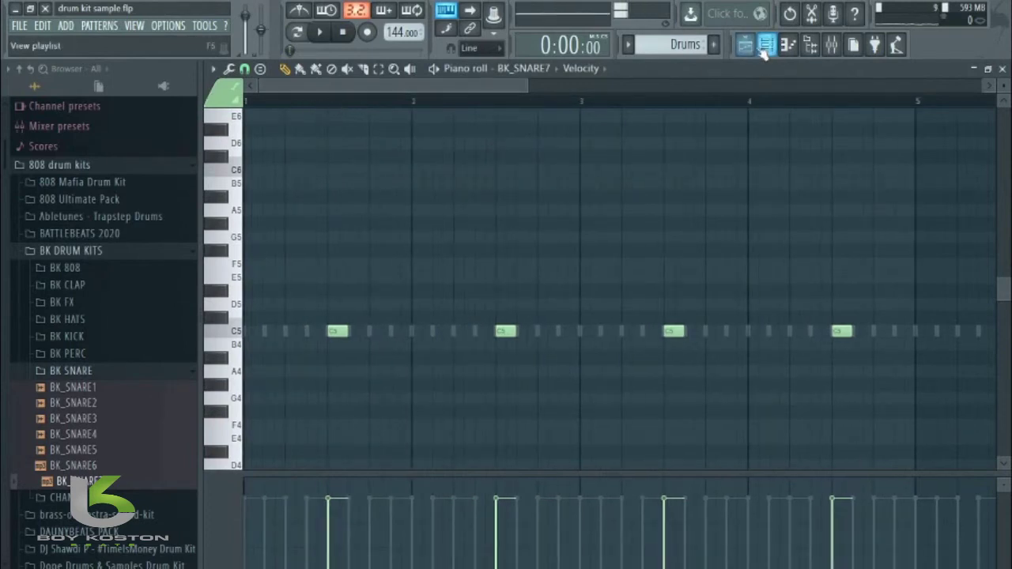
click(320, 33)
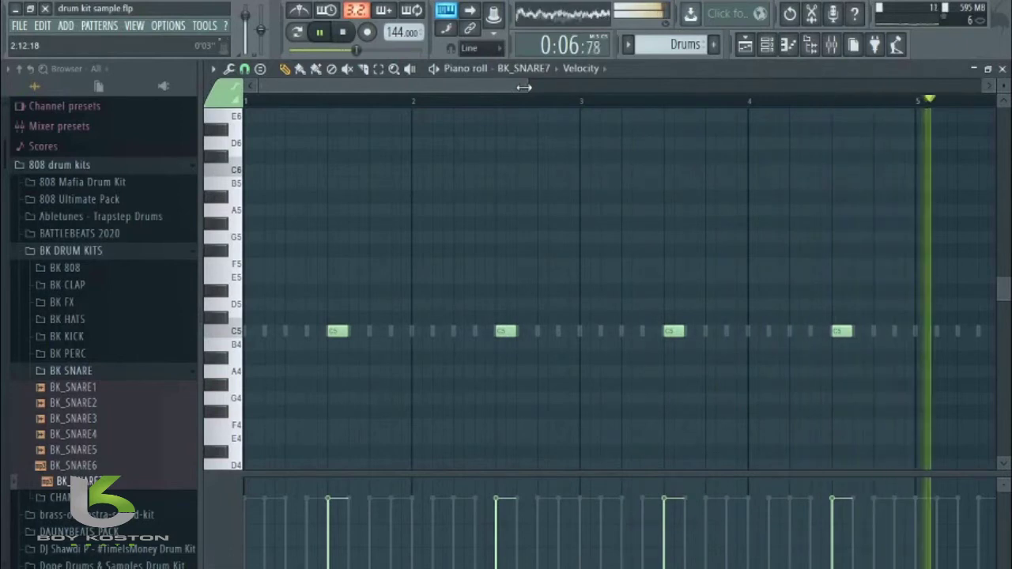
key(space)
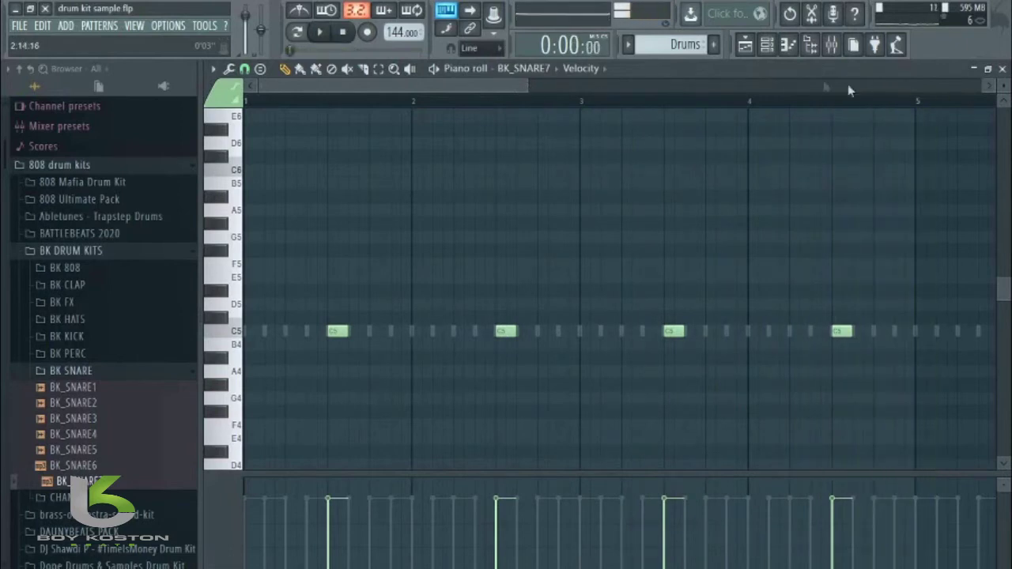
Step: Enable the BK_BOOM4 channel's volume envelope with full hold and zero attack, decay, sustain and release
click(775, 58)
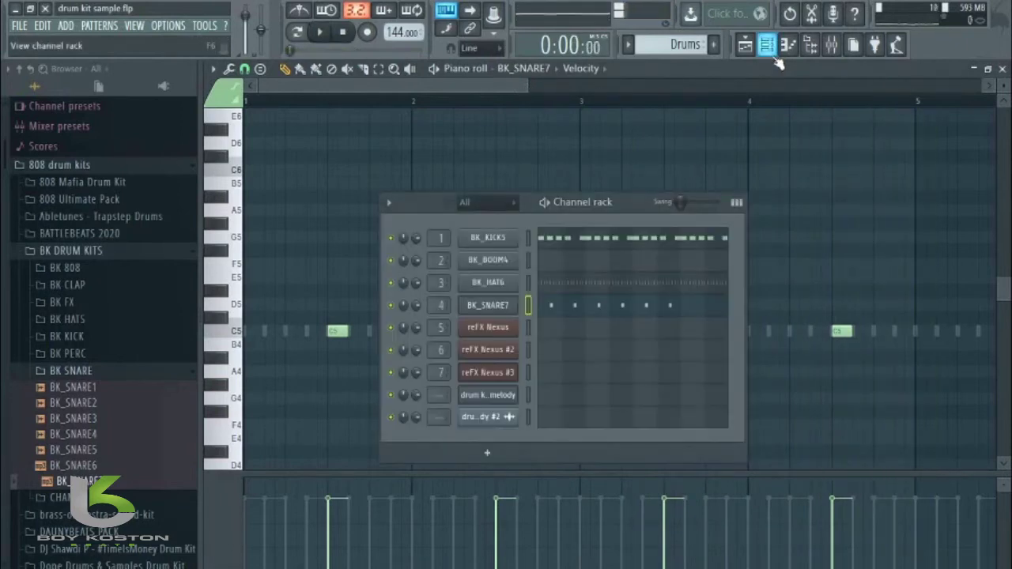
click(501, 267)
click(558, 282)
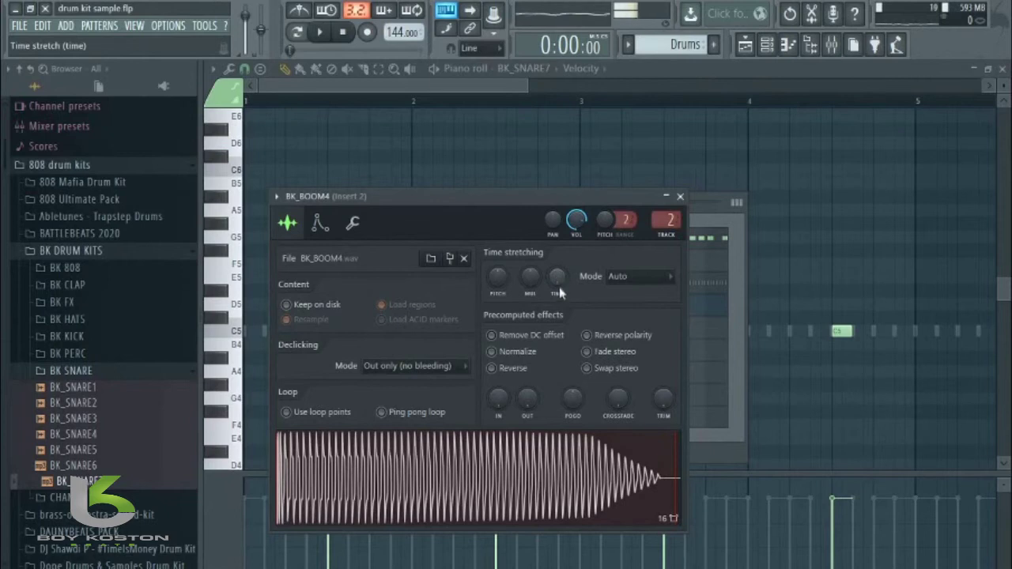
drag(558, 282, 558, 279)
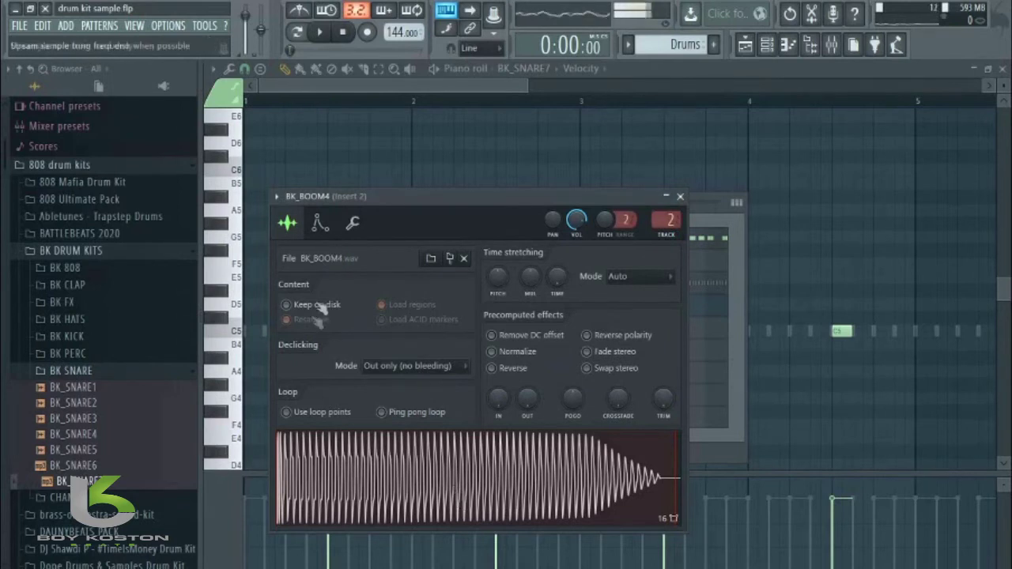
click(322, 226)
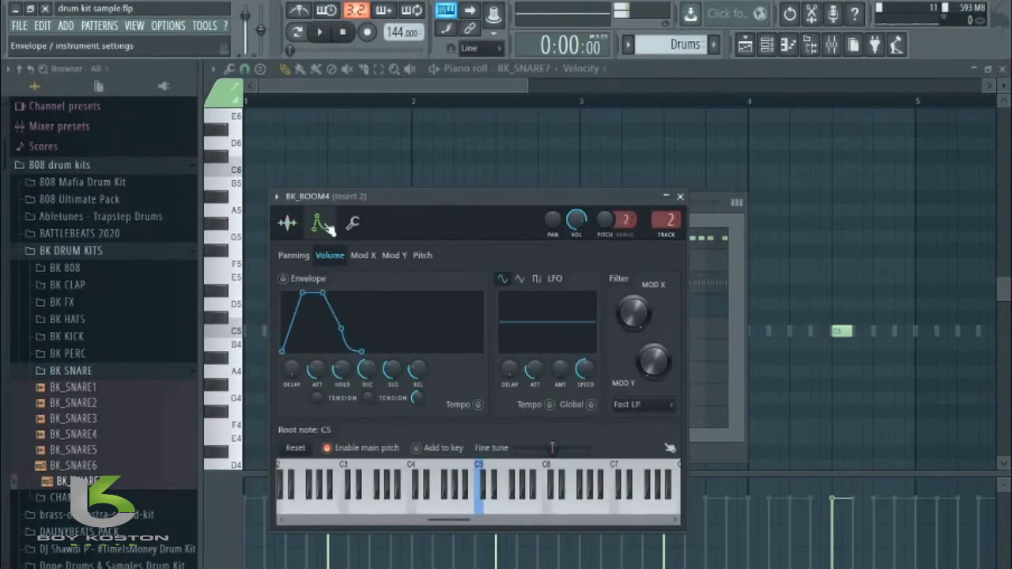
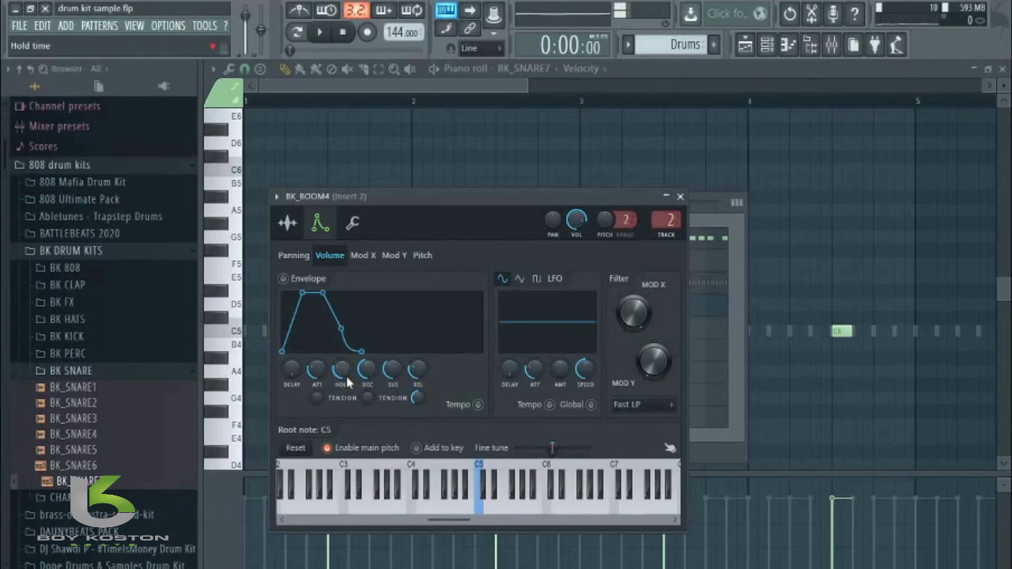
drag(345, 373, 344, 329)
drag(317, 369, 317, 396)
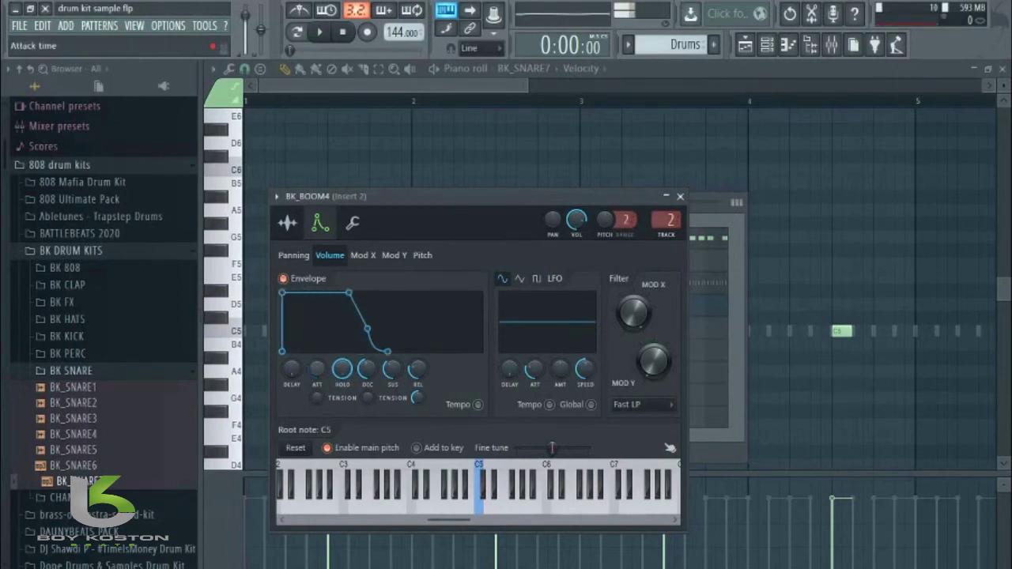
drag(367, 370, 367, 395)
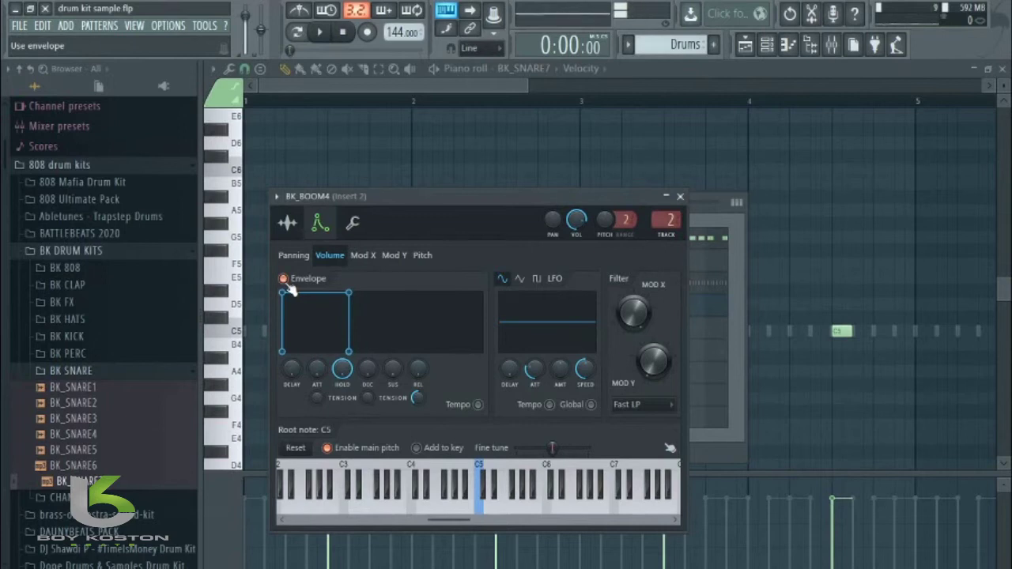
Step: Open the BK_BOOM4 sample in Edison, detect its pitch regions and close Edison
click(357, 228)
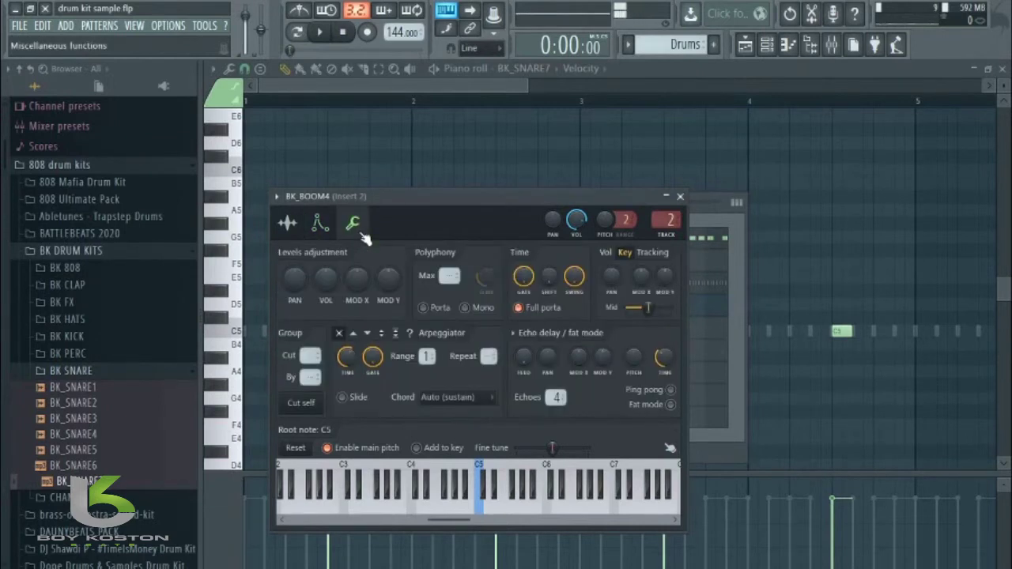
click(288, 225)
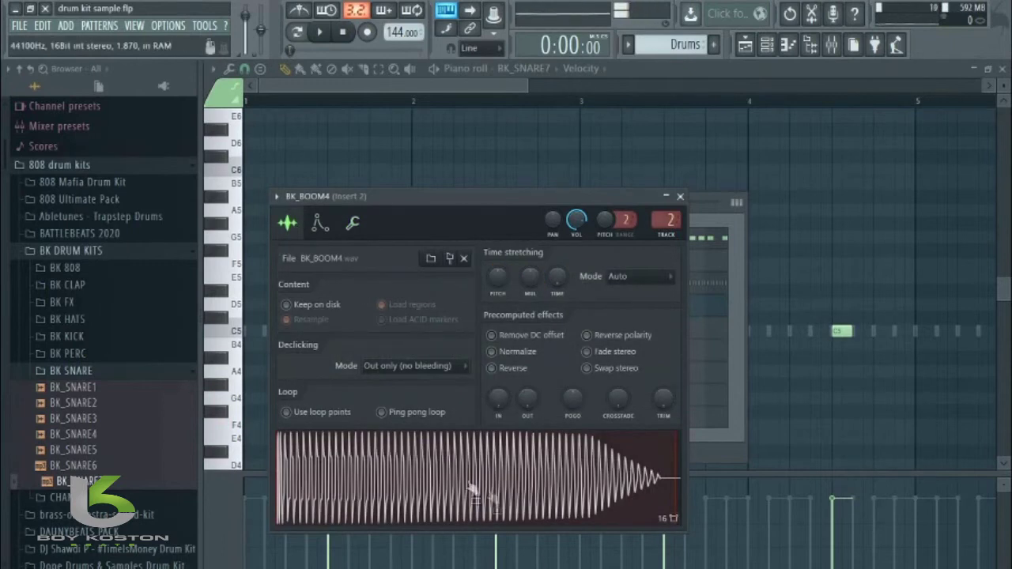
right_click(411, 455)
click(433, 487)
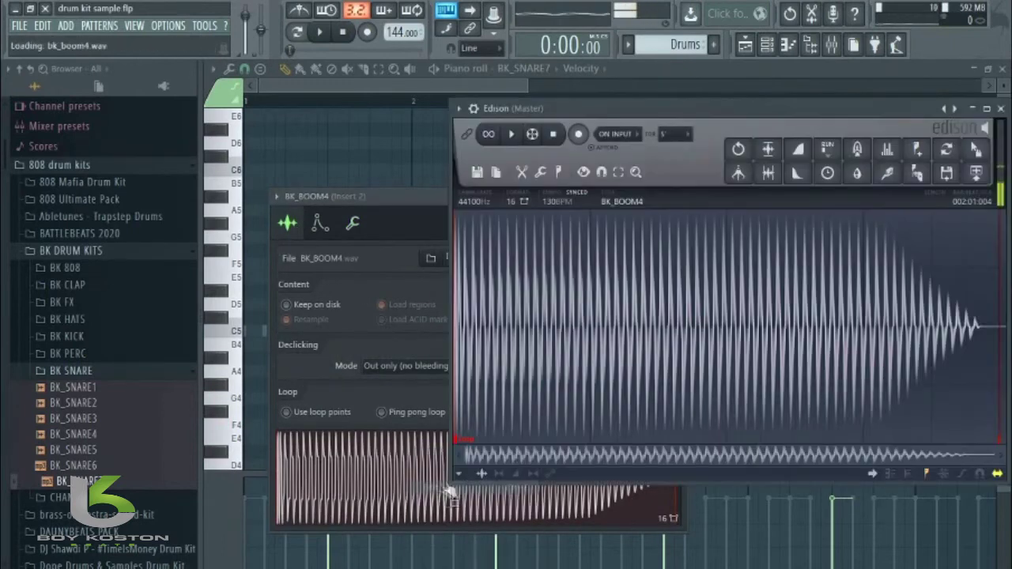
drag(713, 111, 668, 121)
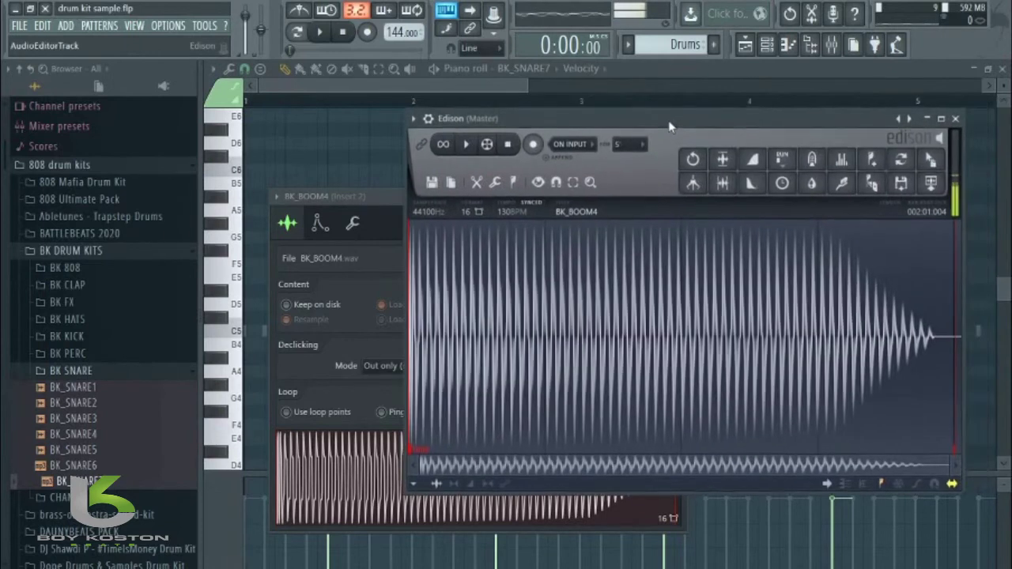
click(515, 183)
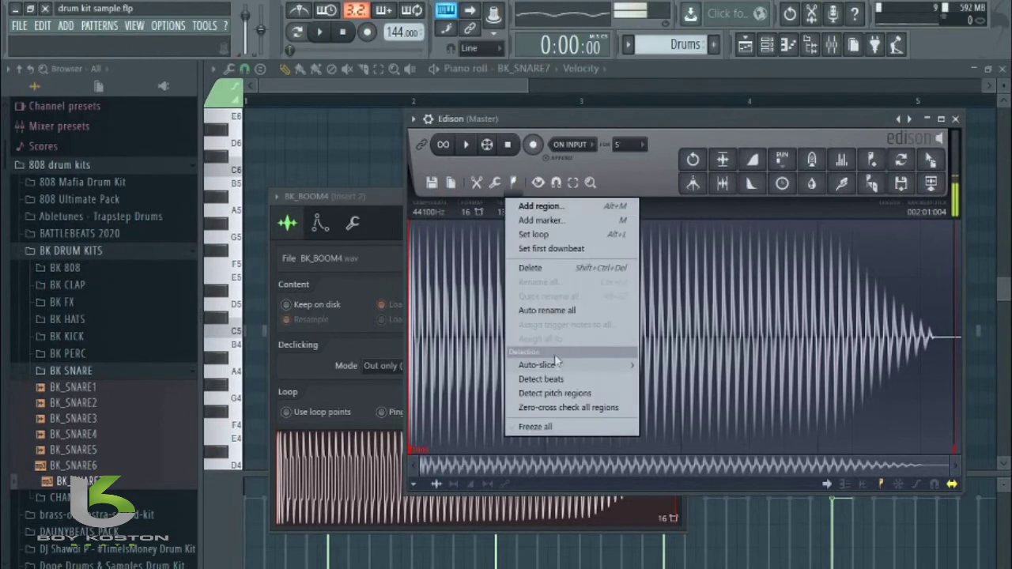
click(568, 393)
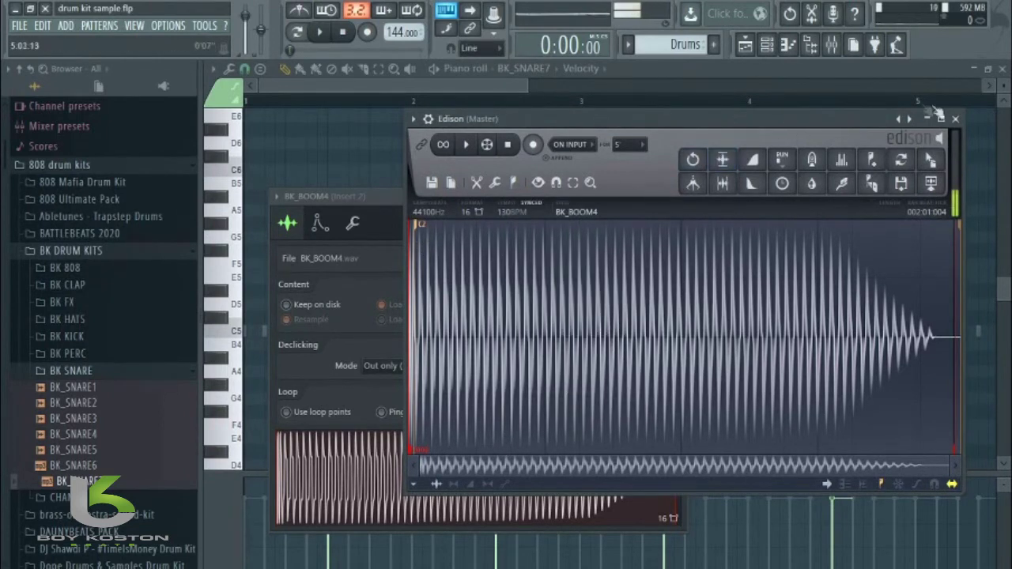
click(955, 119)
Step: Audition keys at and below C5 on the BK_BOOM4 channel's keyboard, and close the channel settings
click(353, 223)
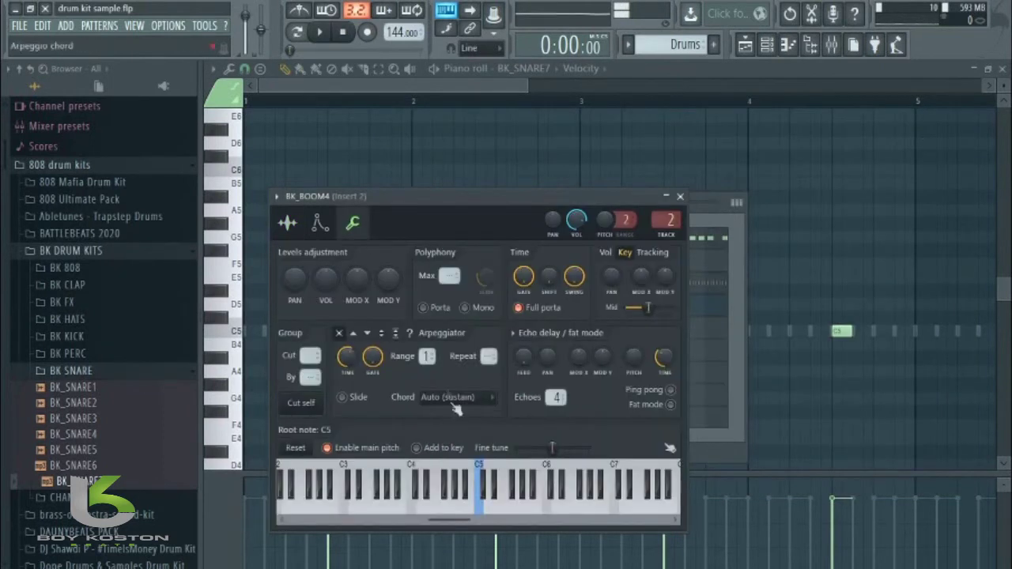
click(470, 510)
click(450, 510)
click(441, 508)
click(480, 511)
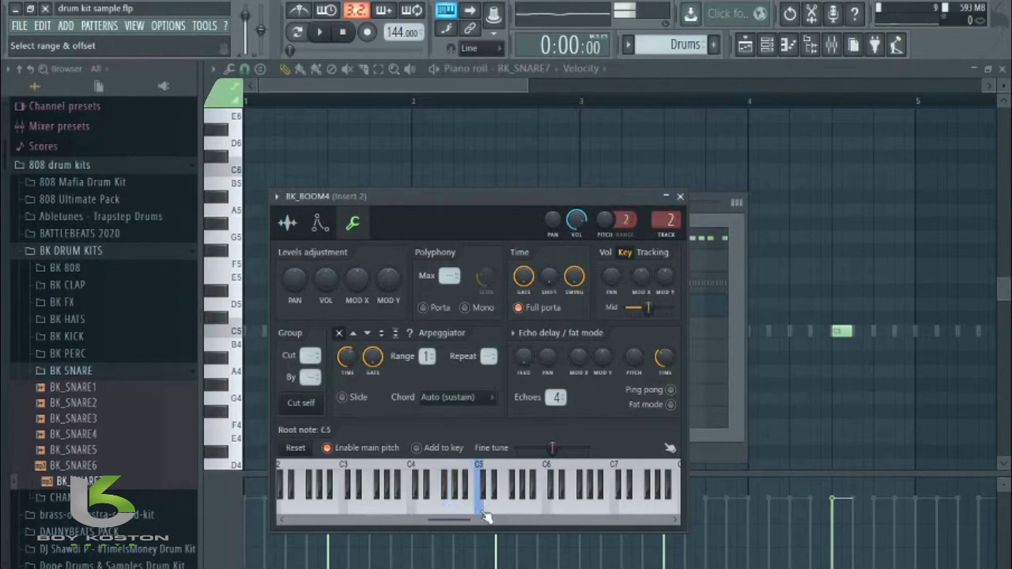
click(680, 196)
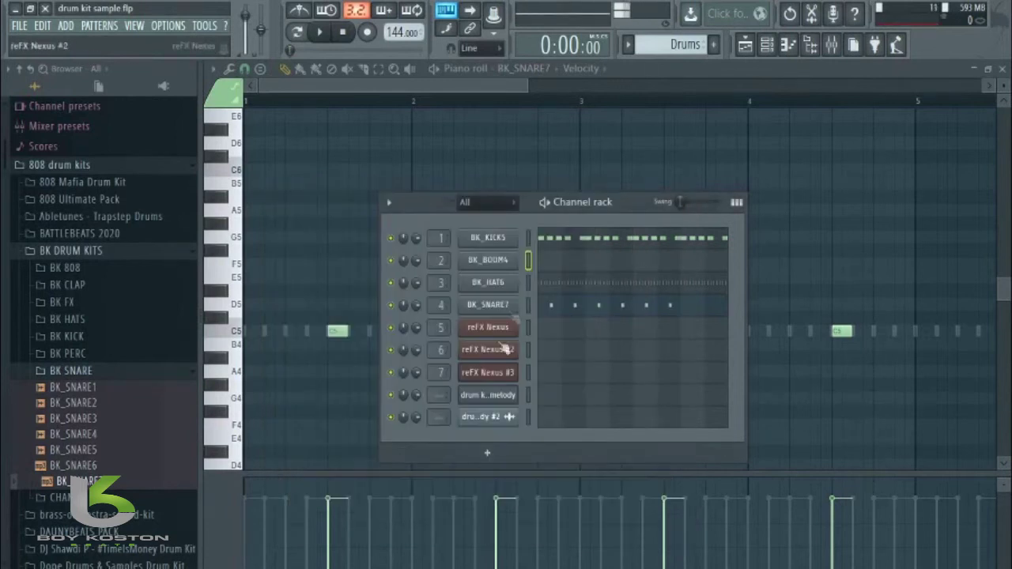
Step: Copy the kick channel's notes into the BK_BOOM4 channel and briefly play the pattern
right_click(499, 247)
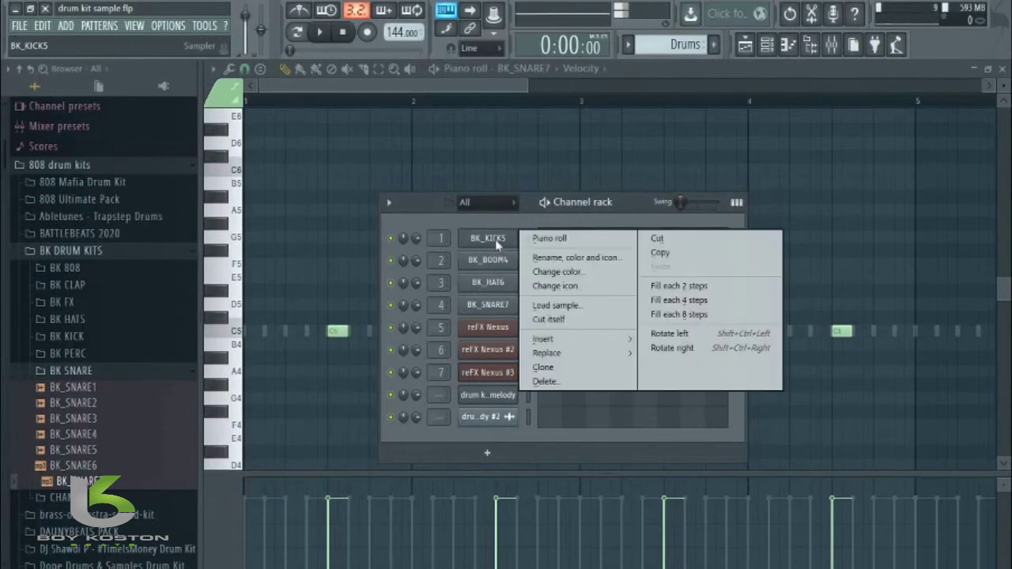
click(657, 254)
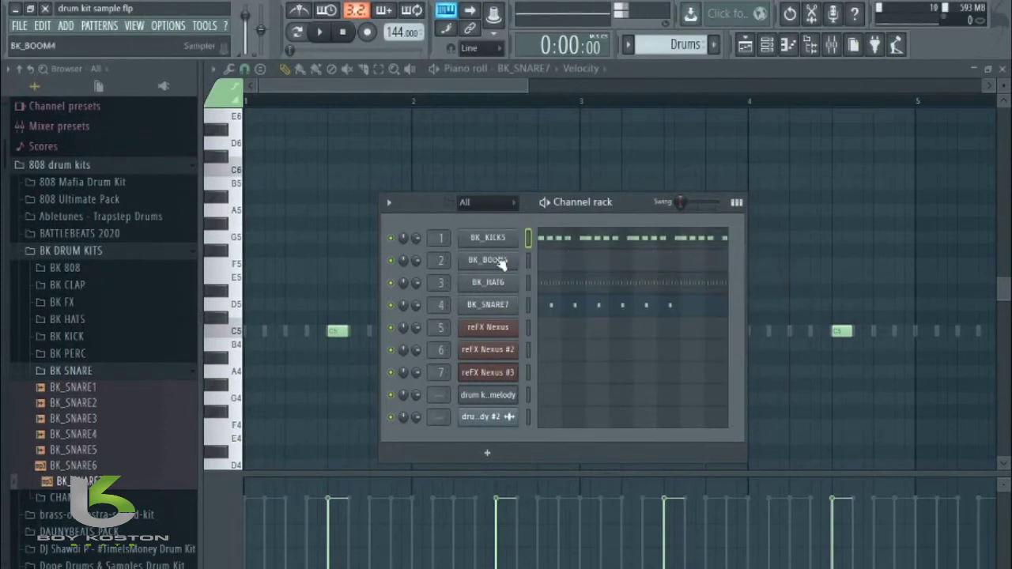
right_click(498, 260)
click(663, 291)
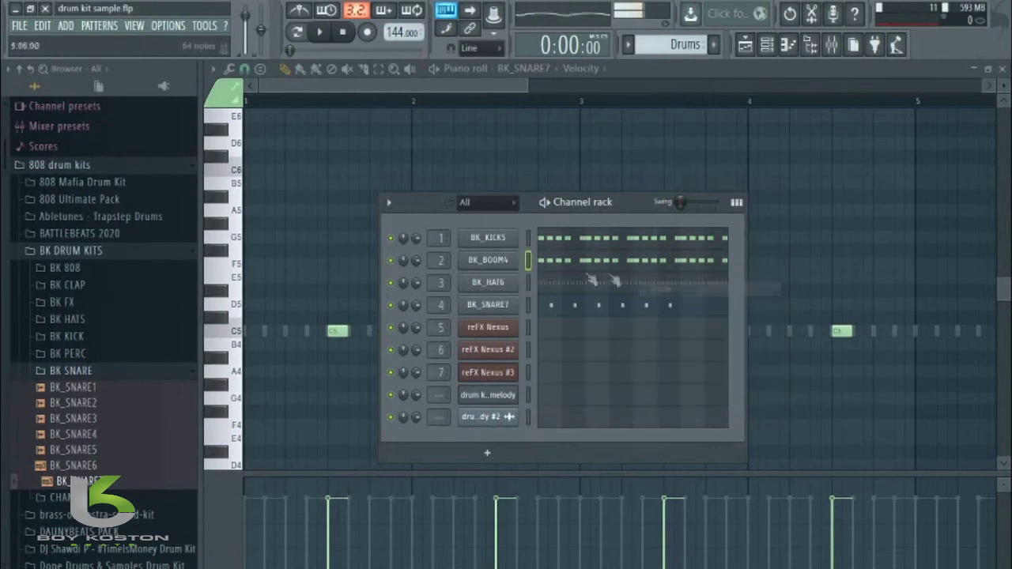
key(space)
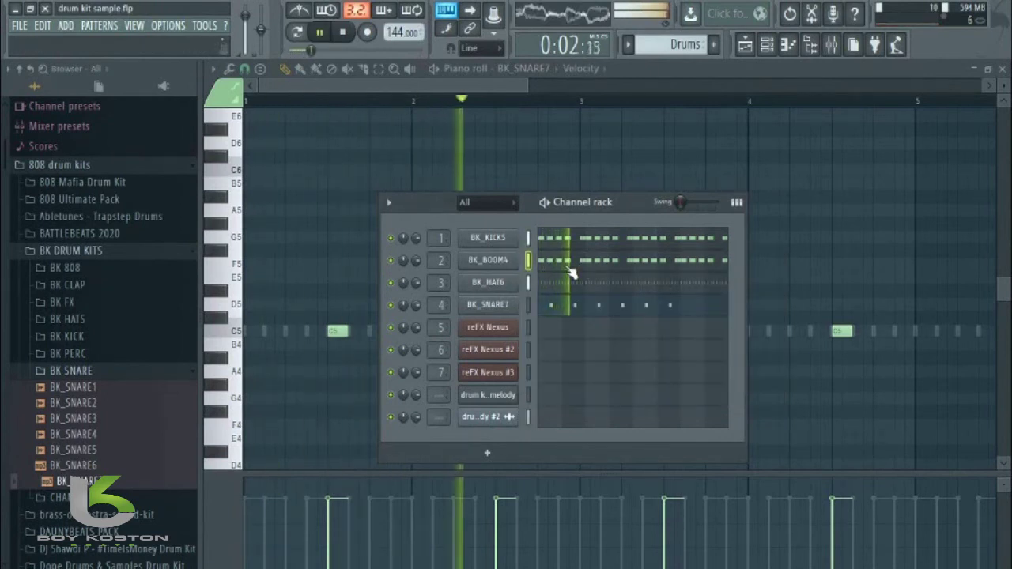
key(space)
Step: Transpose all the BK_BOOM4 notes in the Drums pattern down one octave to D6 in the piano roll
key(F7)
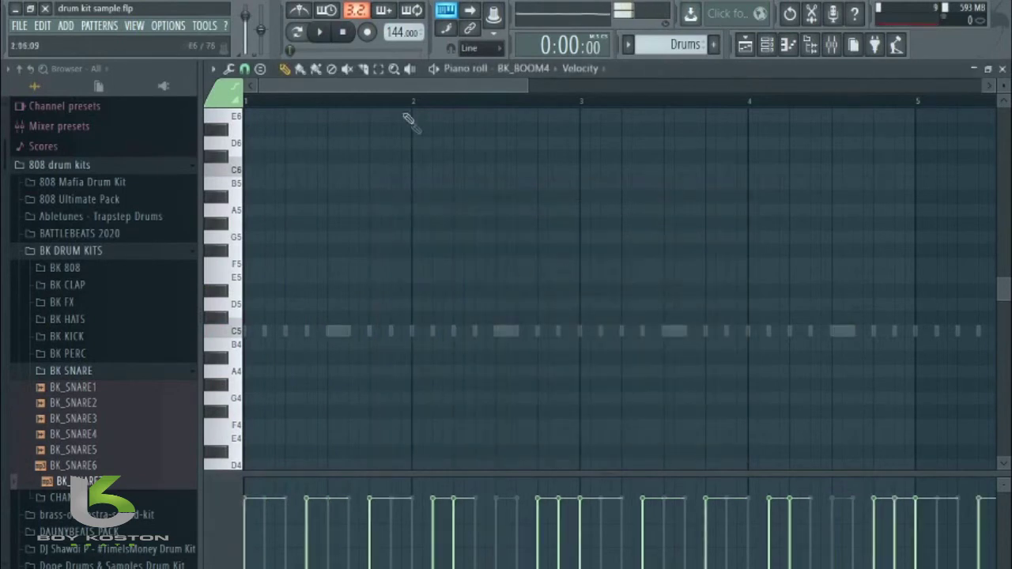
scroll(438, 193, down, 5)
scroll(440, 194, up, 8)
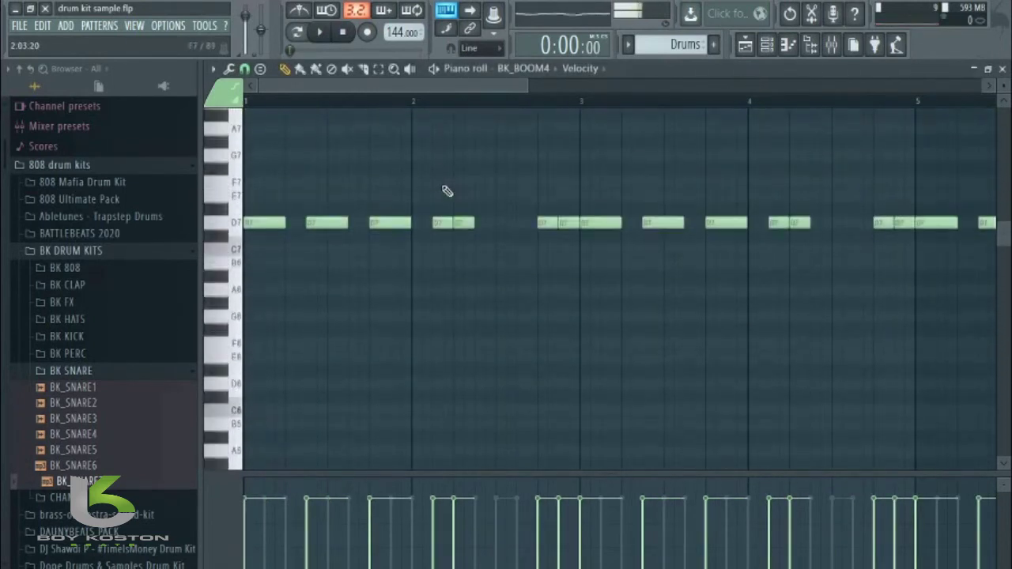
scroll(441, 186, down, 2)
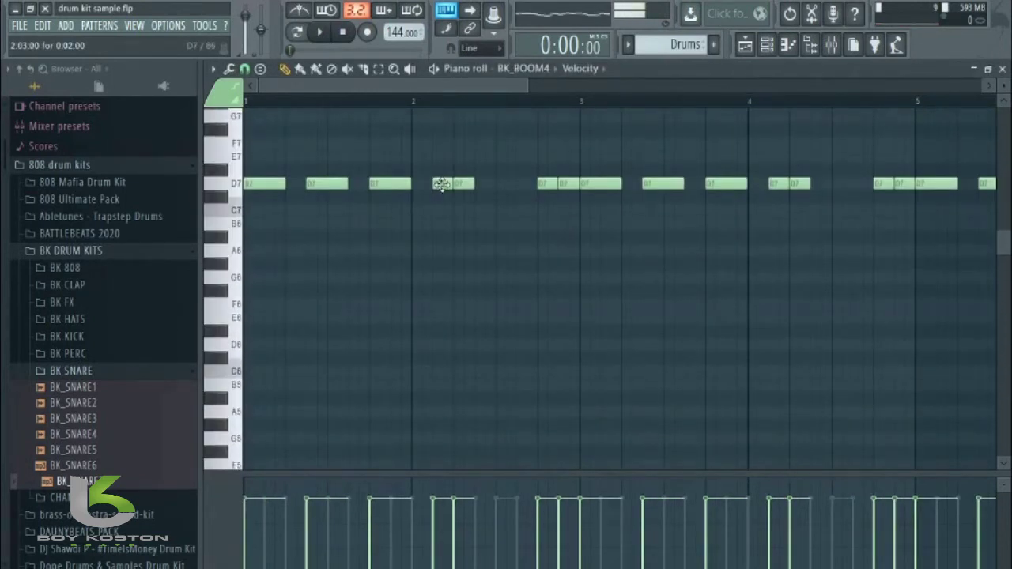
key(ctrl+Down)
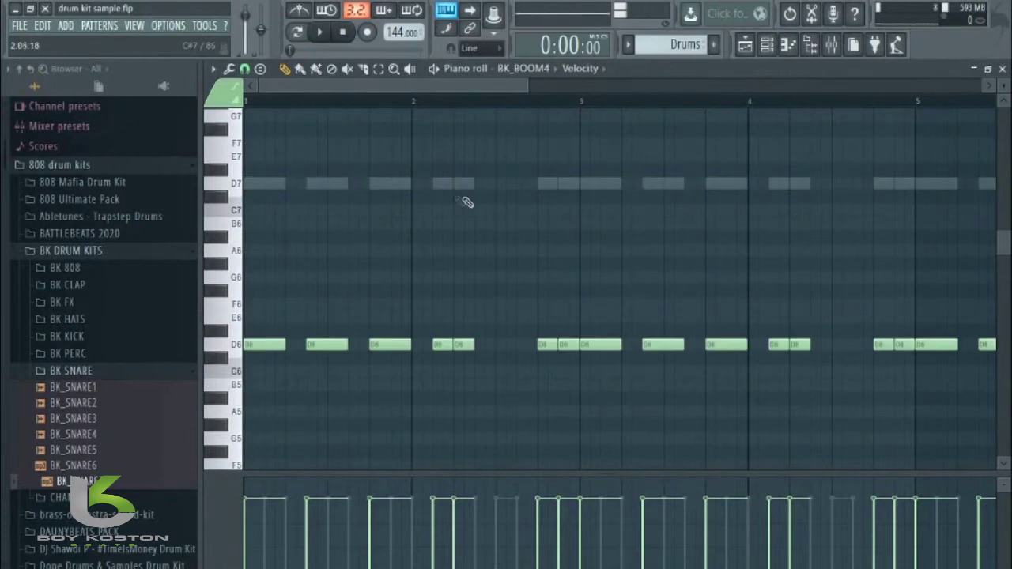
scroll(470, 206, down, 1)
key(space)
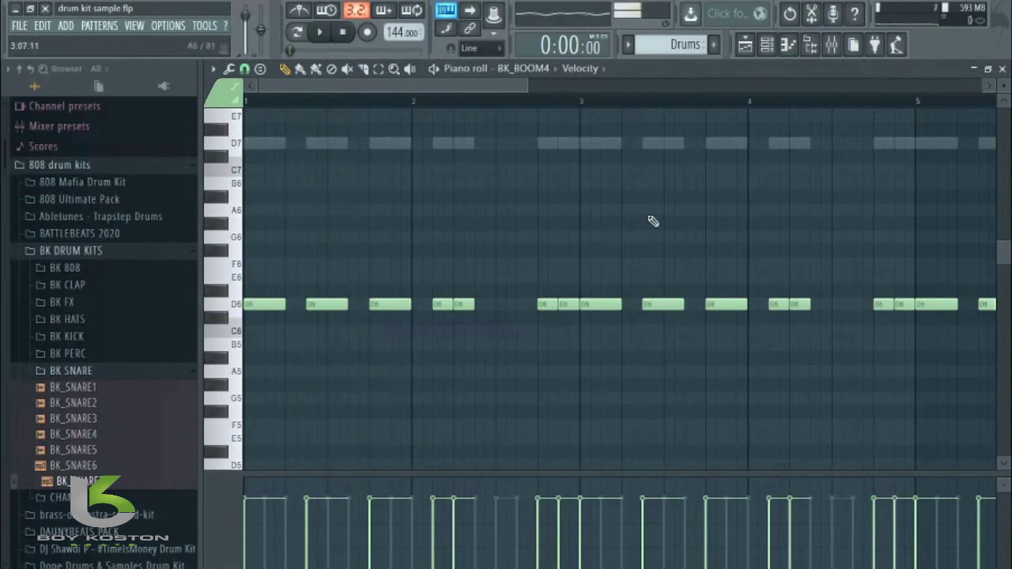
Step: Apply Quick Legato to the BK_BOOM4 notes so each one reaches the next, and play the pattern briefly
key(ctrl+l)
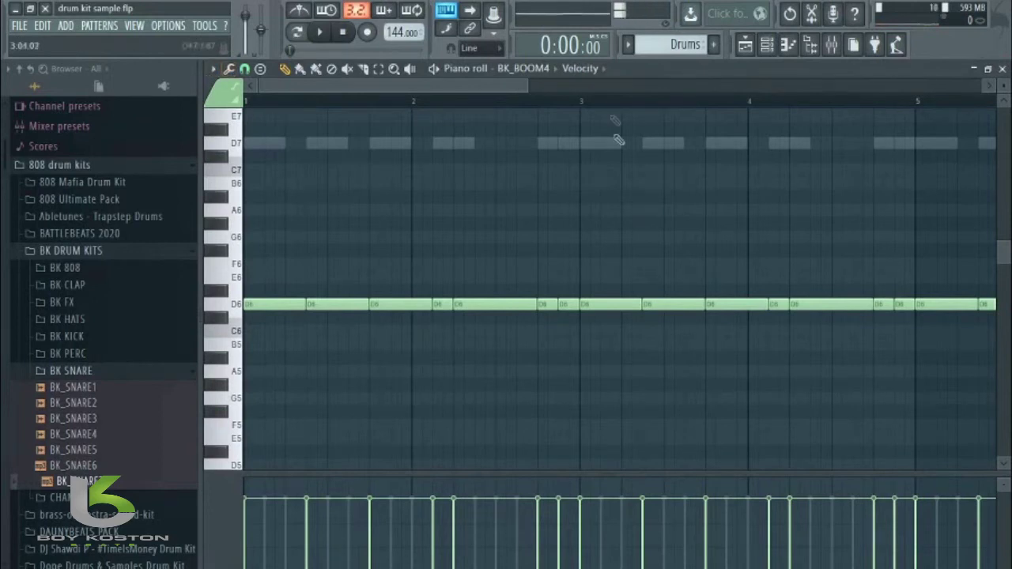
mouse_move(529, 87)
mouse_down()
mouse_move(837, 102)
mouse_move(603, 140)
mouse_move(618, 149)
mouse_up()
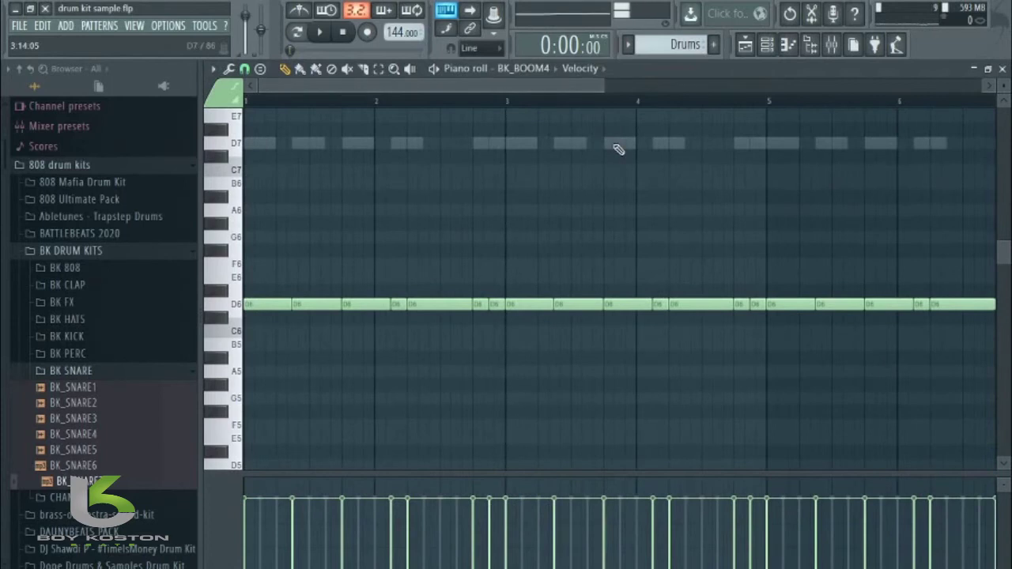
key(space)
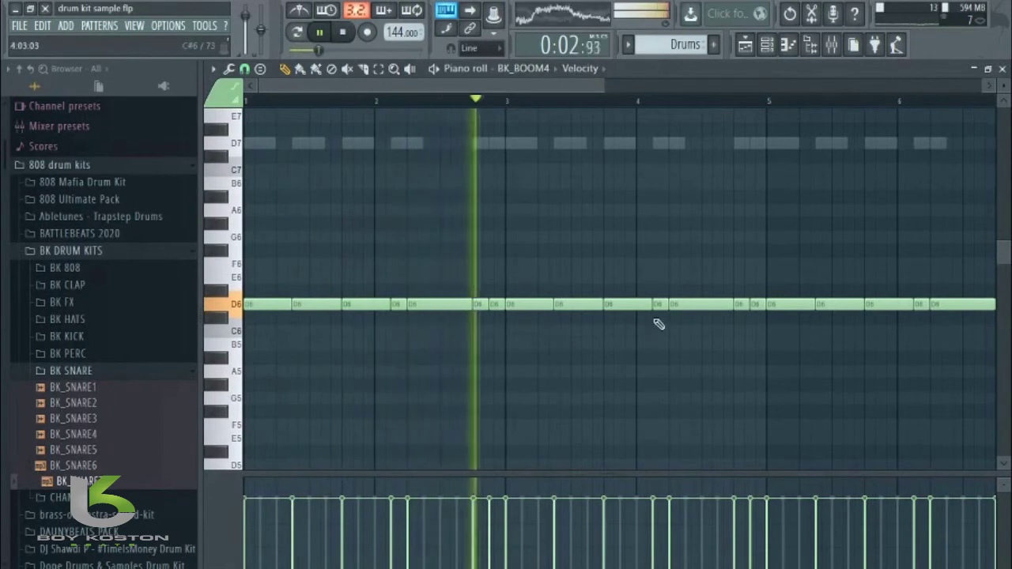
key(space)
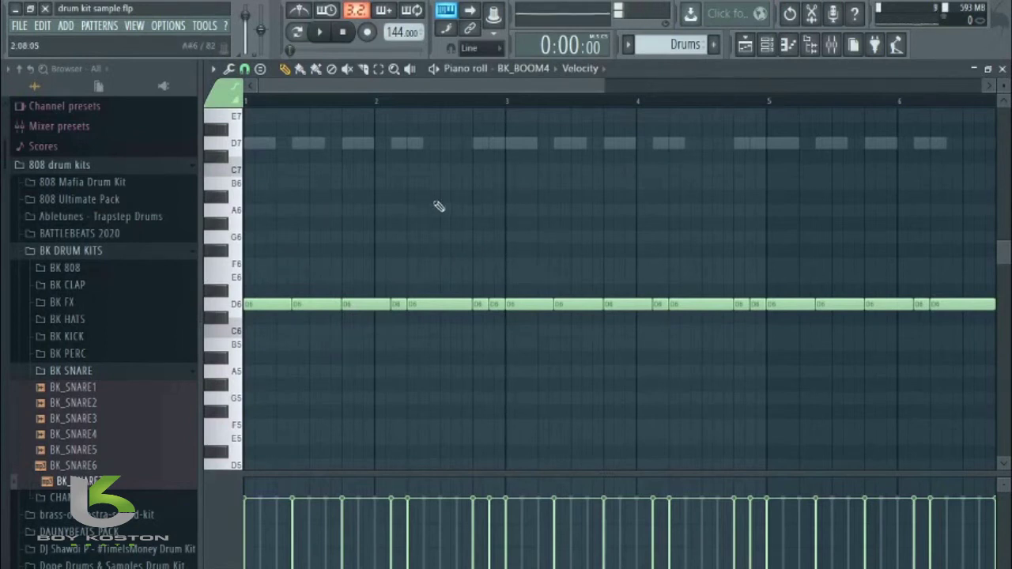
Step: Examine the reFX Nexus melody notes of Pattern 1 in the piano roll as a reference for the 808's pitch
click(766, 44)
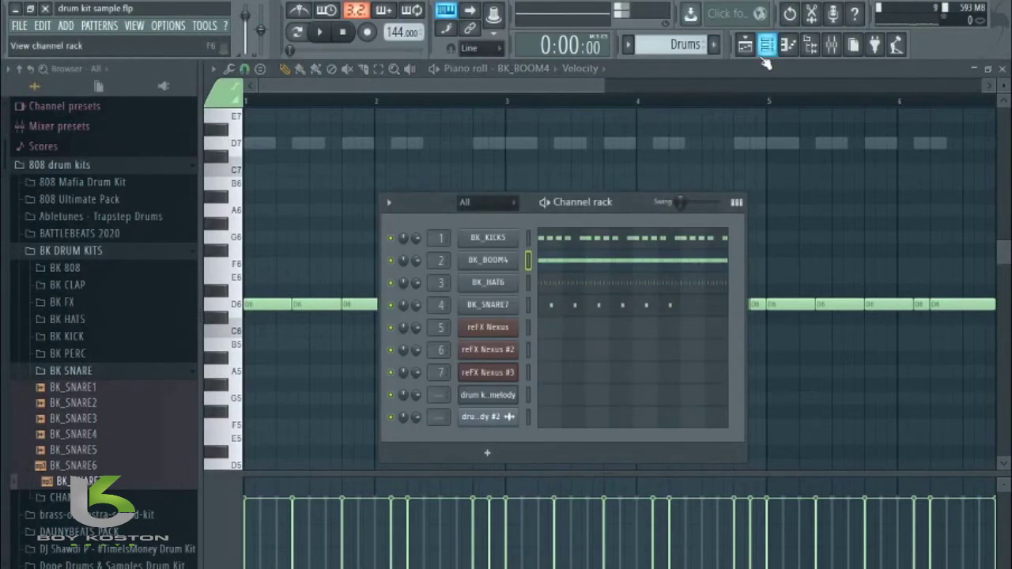
key(KP_Subtract)
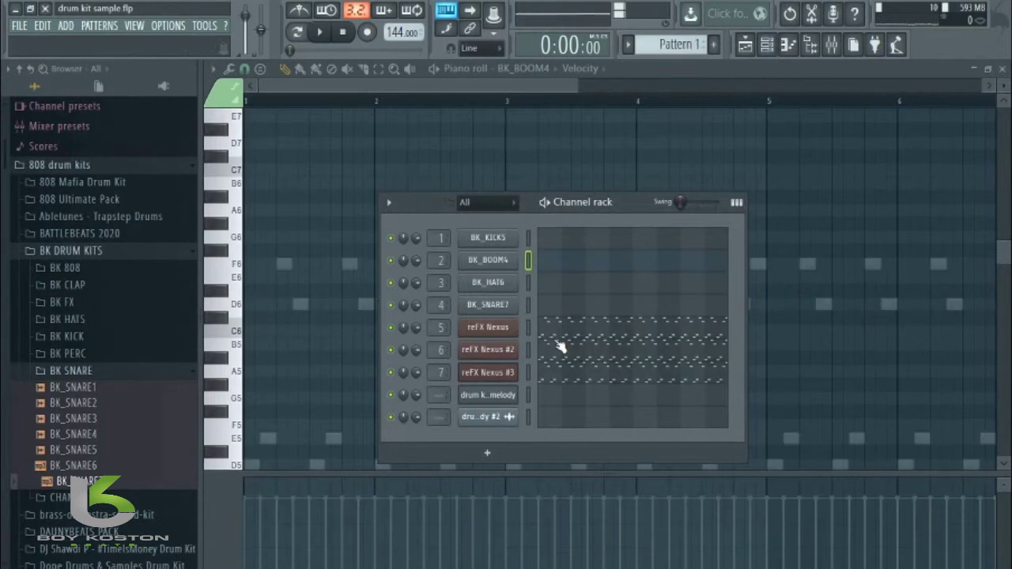
click(556, 338)
scroll(356, 344, down, 3)
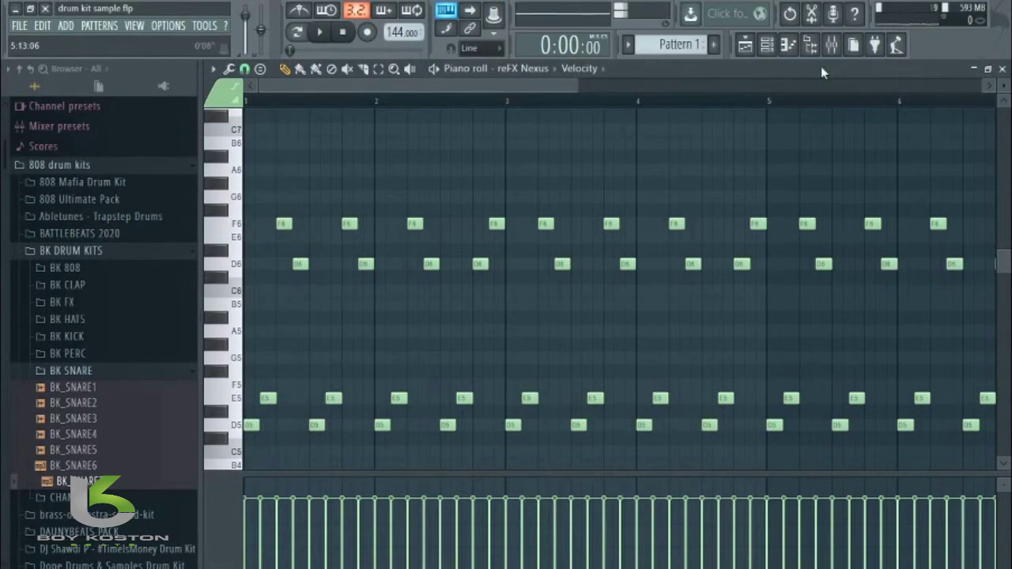
click(766, 44)
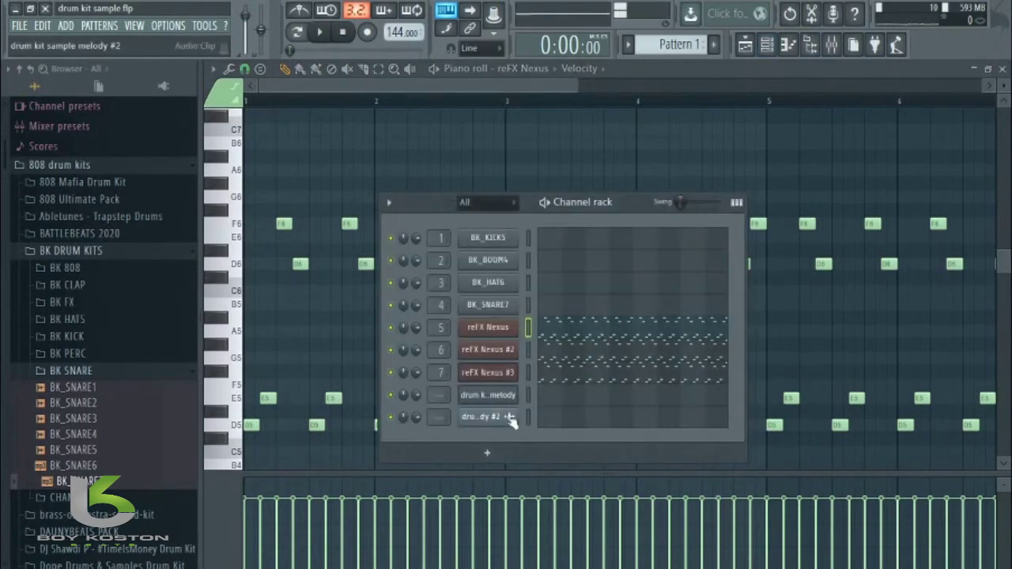
click(766, 44)
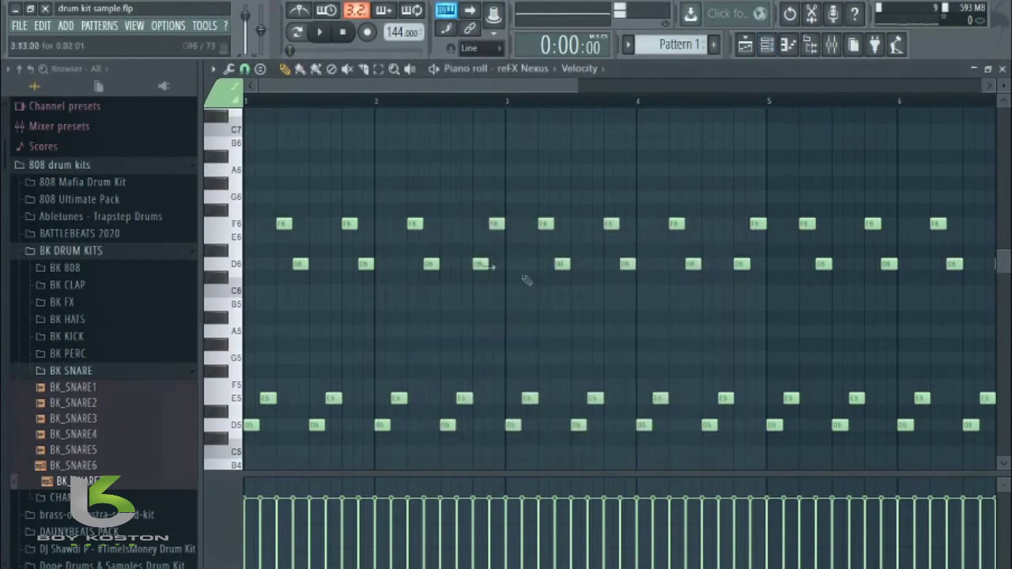
Step: Create a new empty pattern and name it with the Bass preset
click(714, 45)
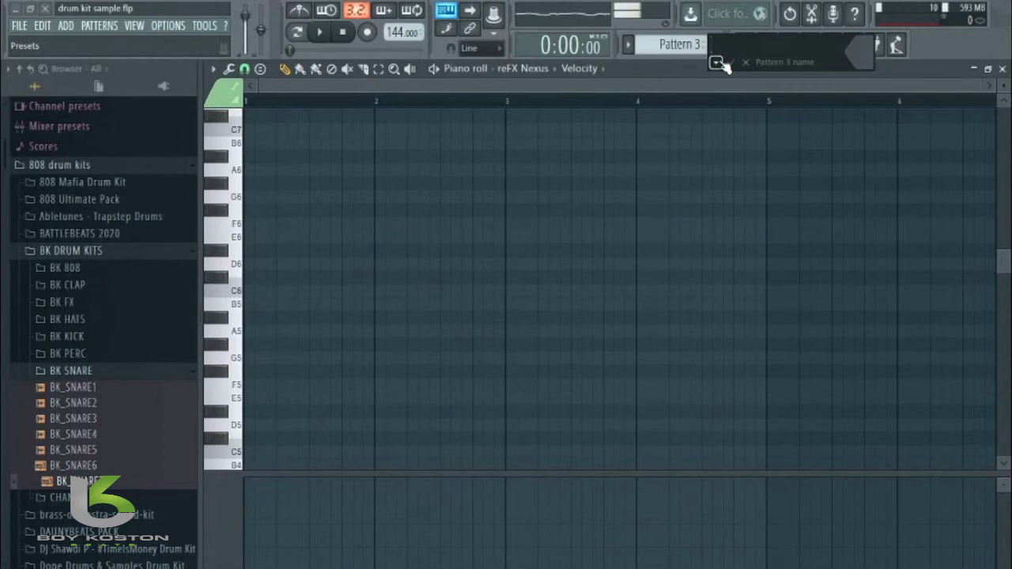
click(716, 62)
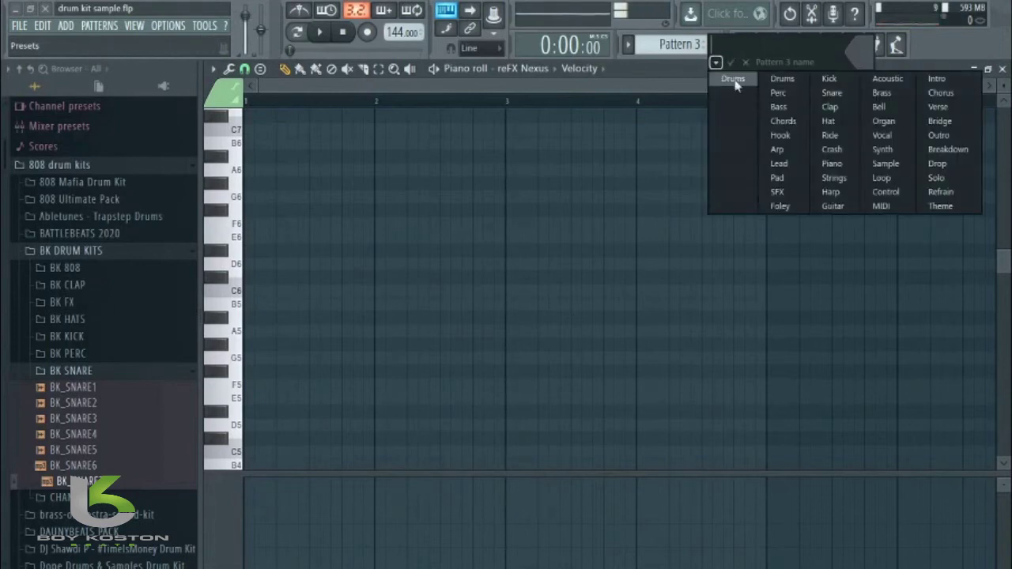
click(780, 109)
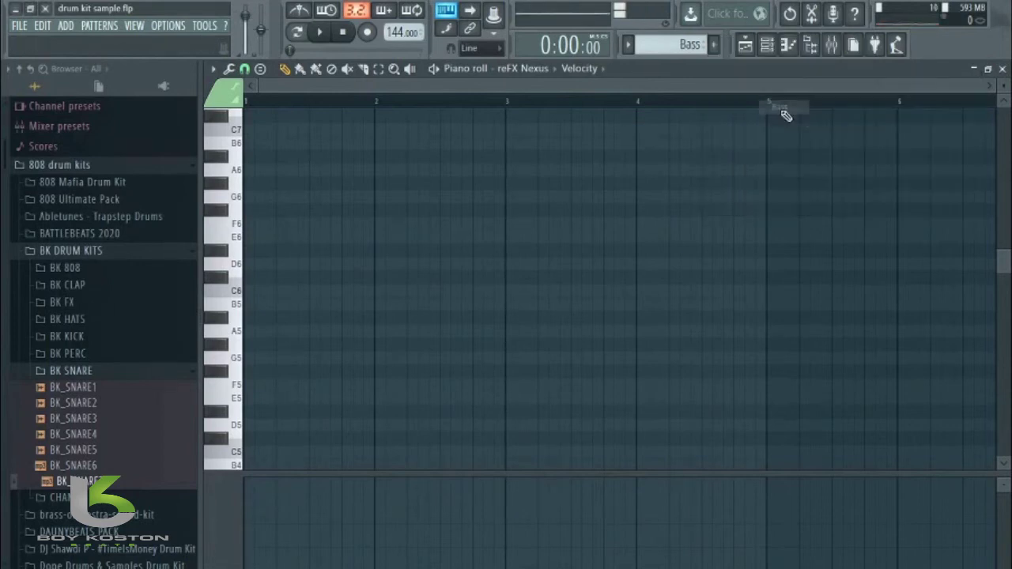
Step: Cut the BK_BOOM4 notes from the Drums pattern and paste them into the BK_BOOM4 channel of the Bass pattern
click(766, 46)
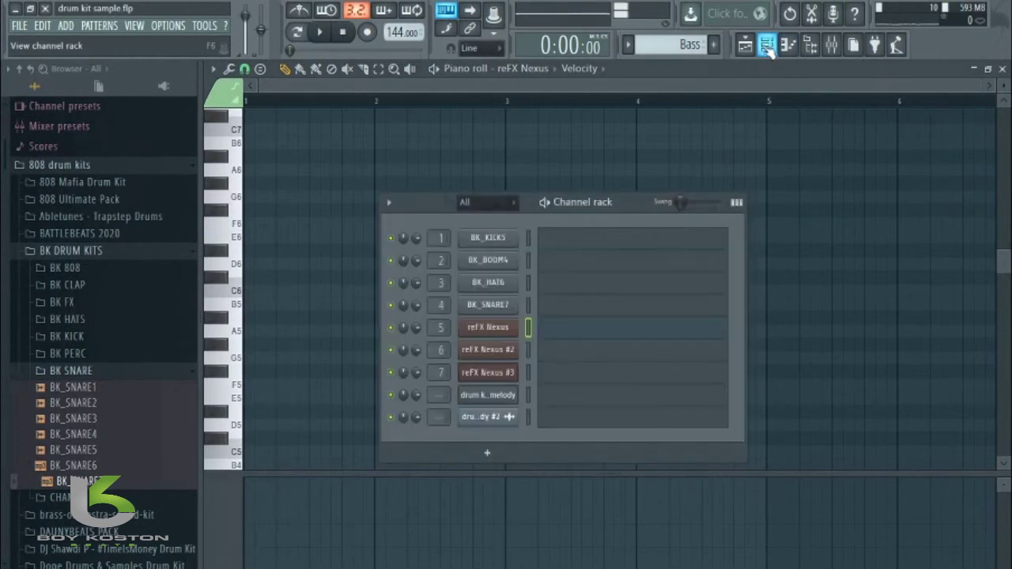
key(Left)
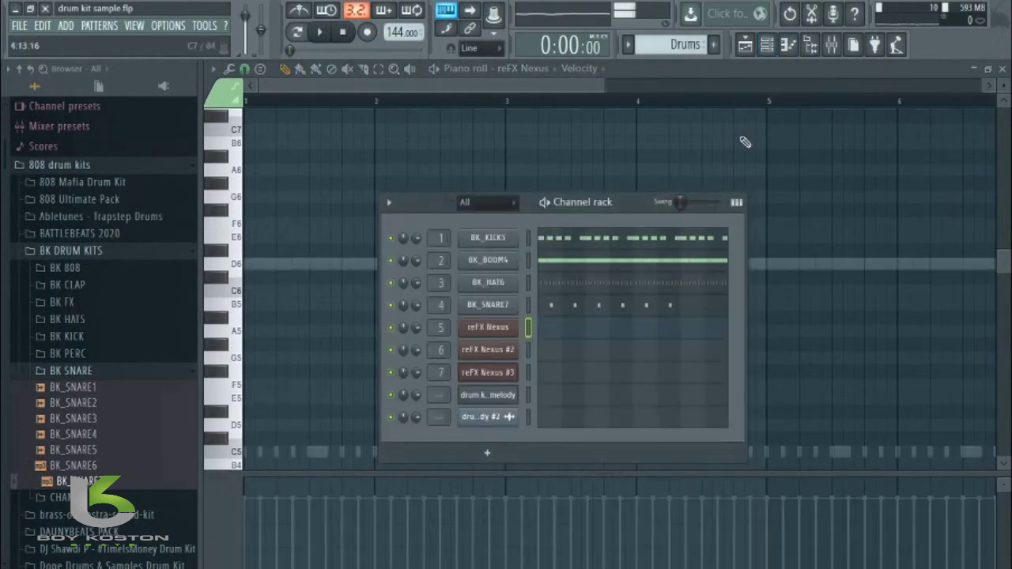
right_click(527, 261)
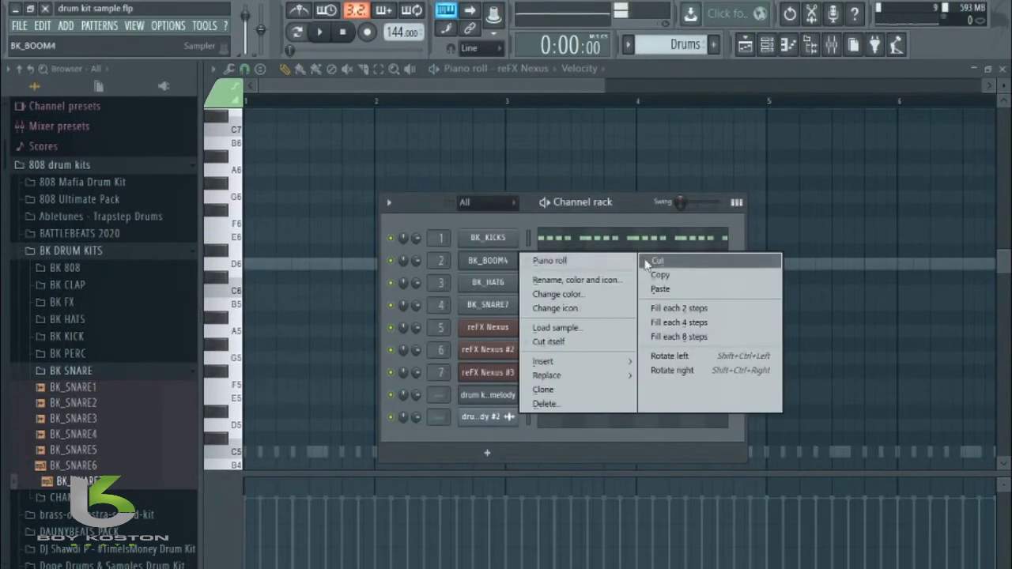
click(641, 262)
key(Right)
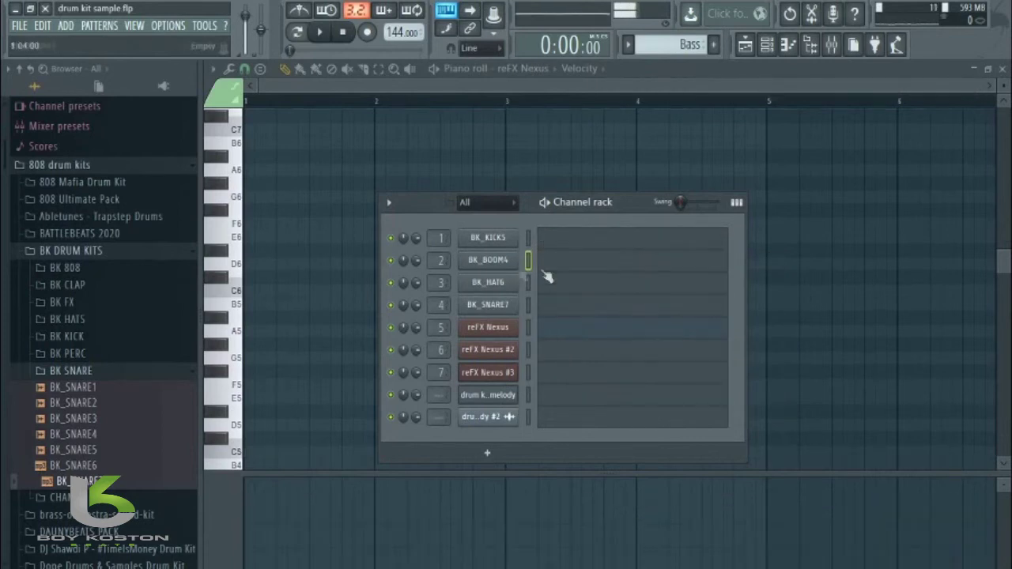
right_click(503, 264)
click(660, 293)
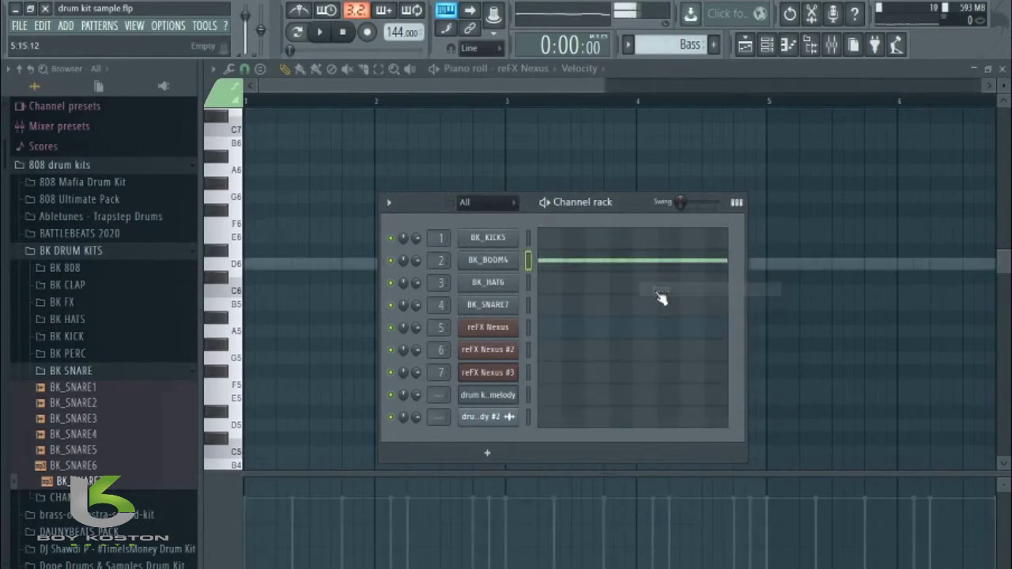
Step: Place the Bass pattern on Track 3 of the playlist from bar 1 and briefly play the arrangement
click(743, 45)
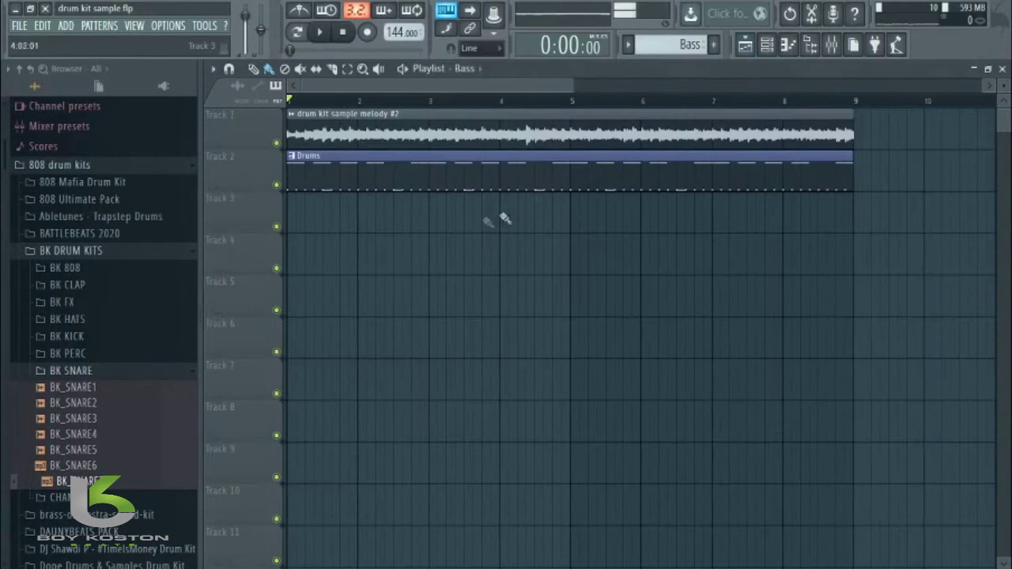
click(307, 231)
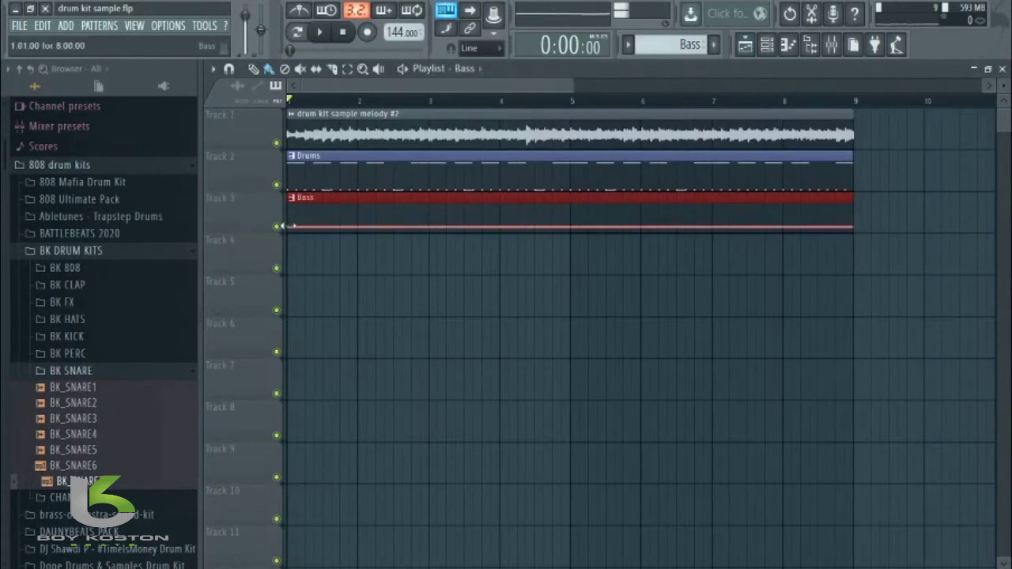
key(space)
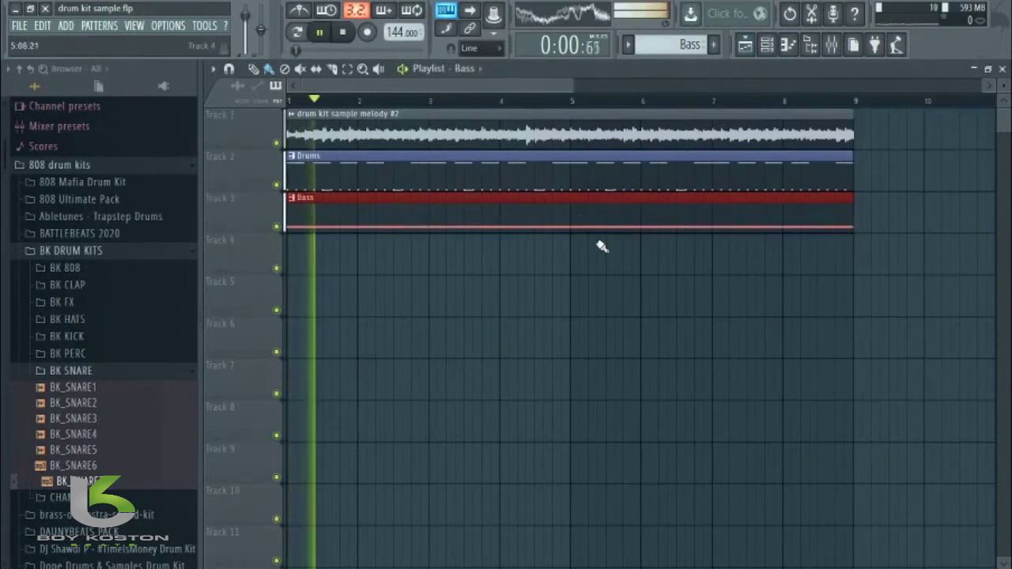
key(space)
Step: Open the Bass pattern's BK_BOOM4 notes in the piano roll and listen to the opening bars
click(787, 46)
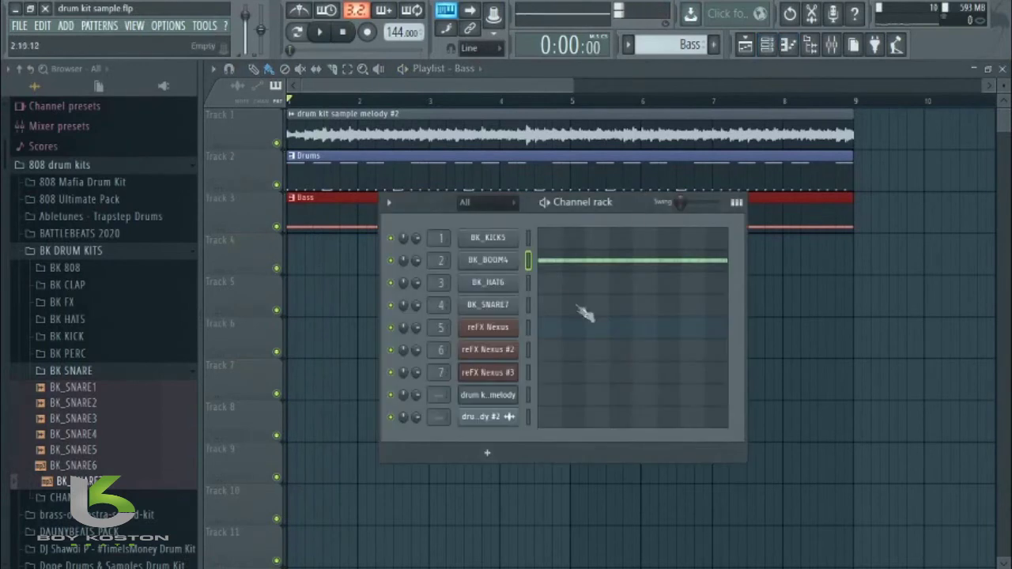
click(553, 263)
key(space)
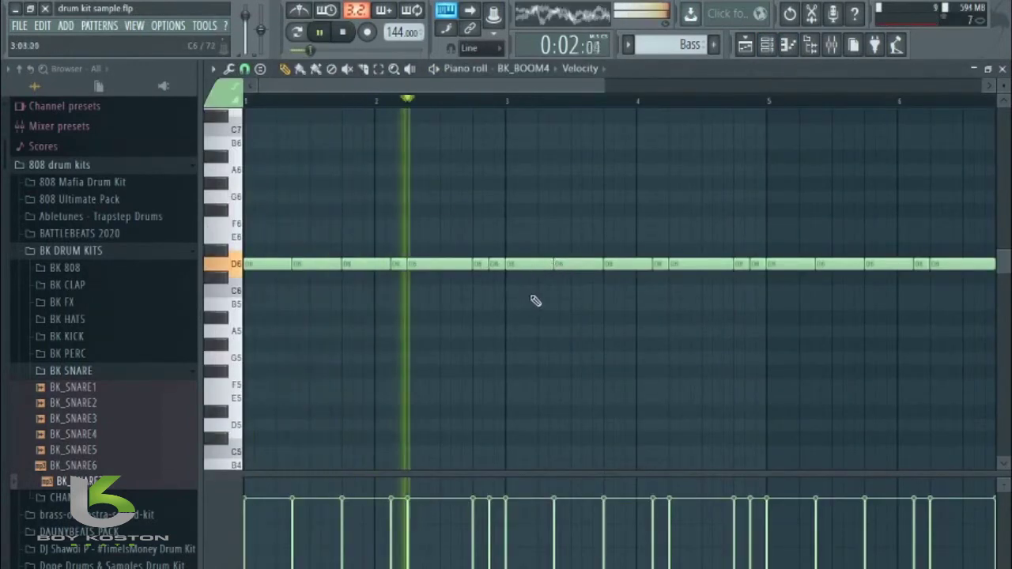
key(space)
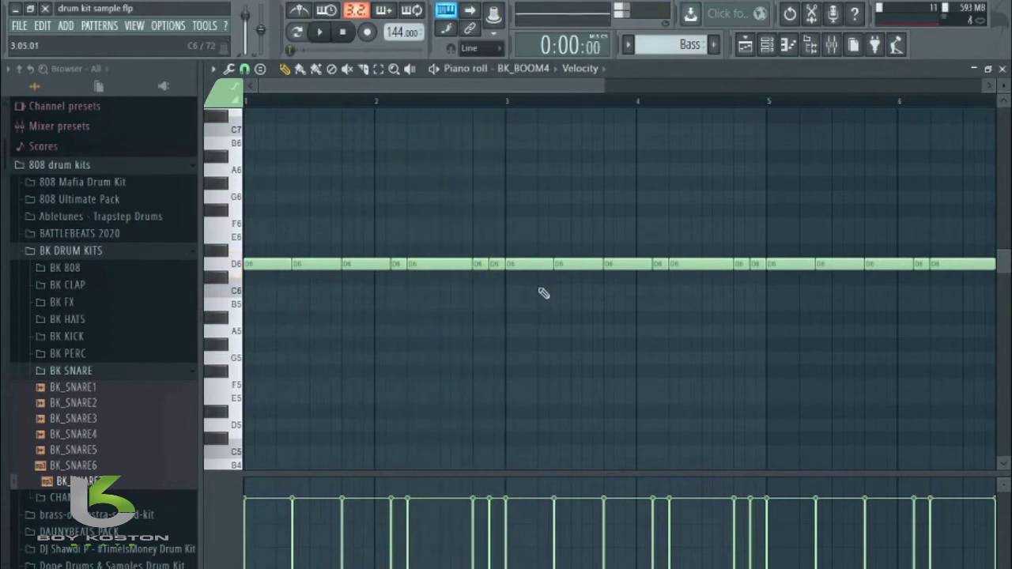
Step: Raise the BK_BOOM4 notes in bars 3 and 4 by two semitones to E6, deselect them and play the result
drag(527, 274, 764, 276)
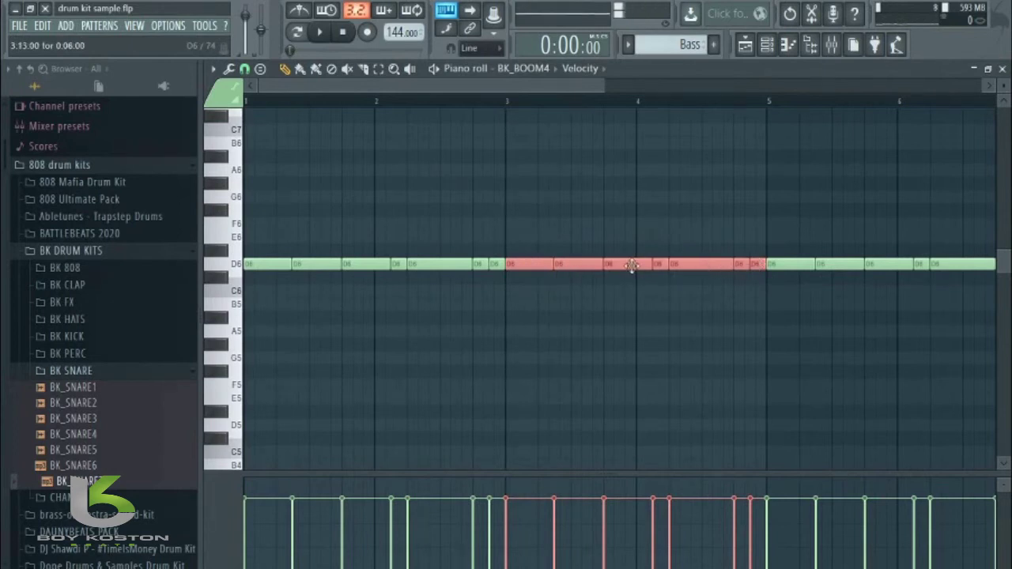
key(Up)
key(Up)
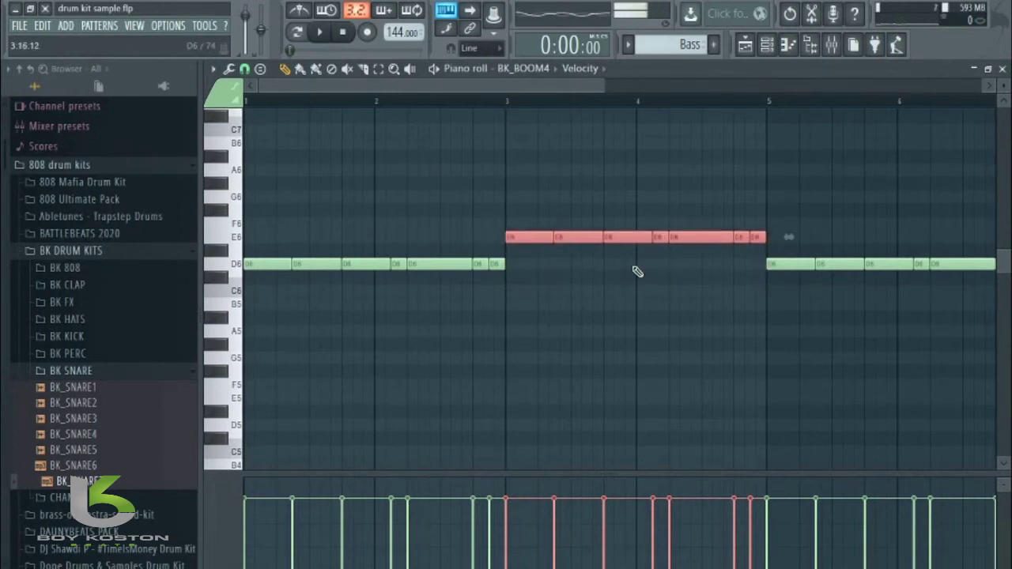
click(605, 285)
key(space)
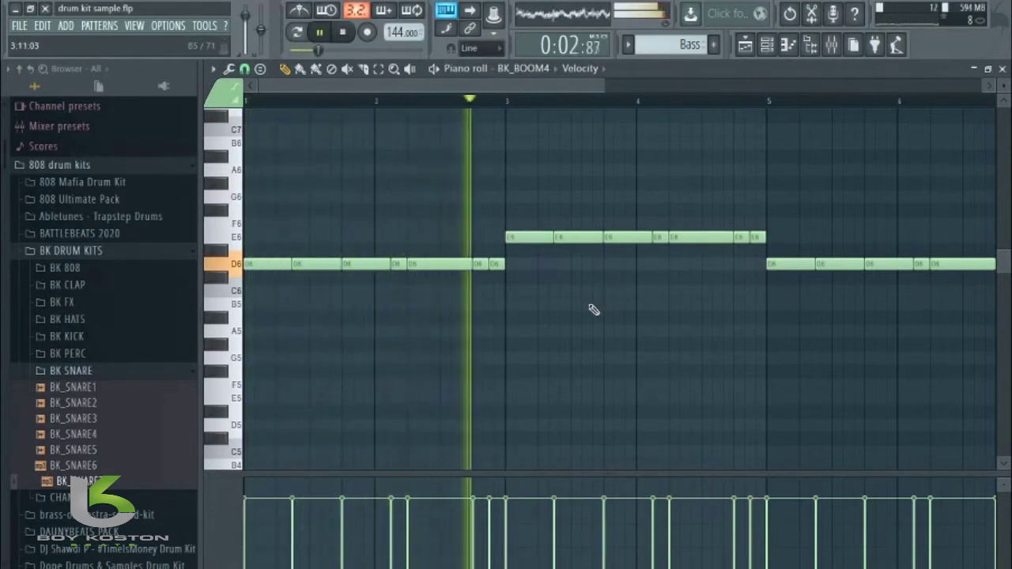
key(space)
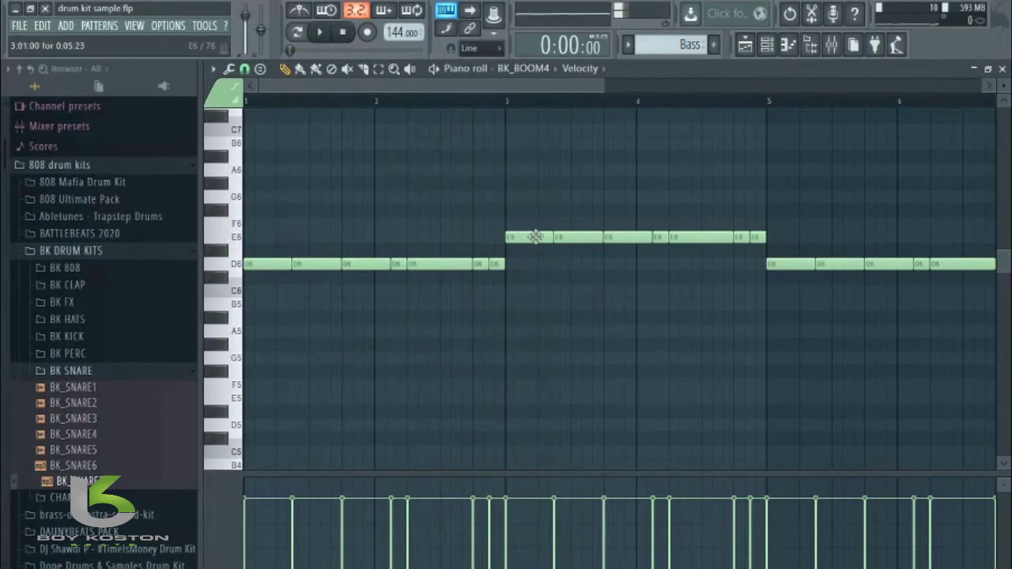
Step: Lower the notes in bars 3 and 4 by one octave to E5 and audition the bass line
key(ctrl+z)
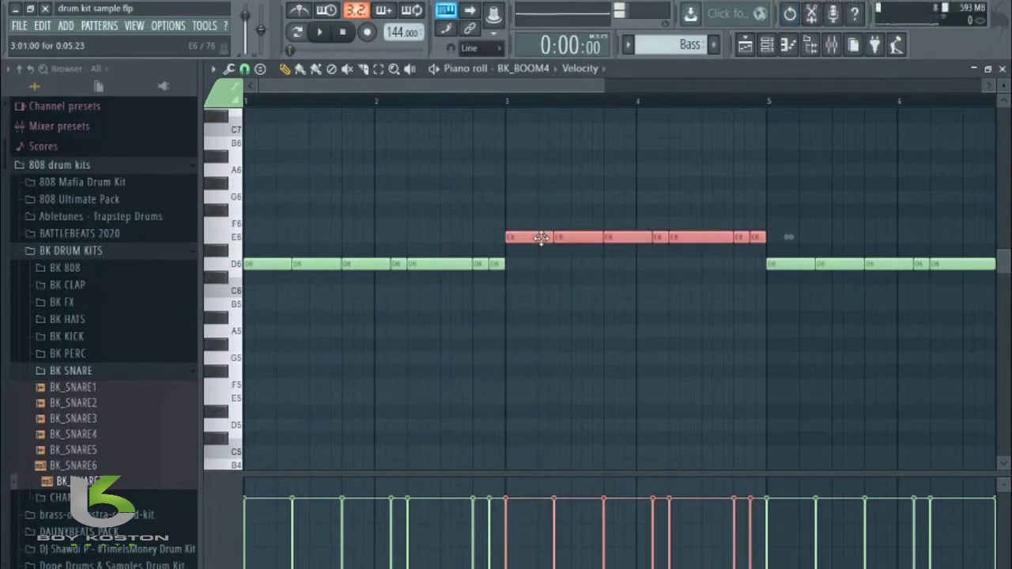
key(ctrl+Down)
key(space)
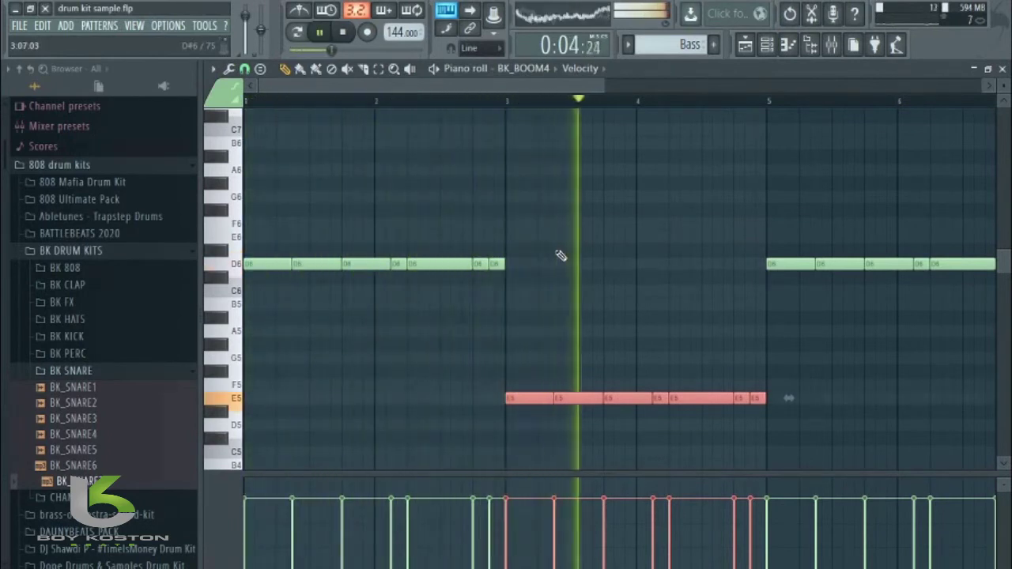
key(space)
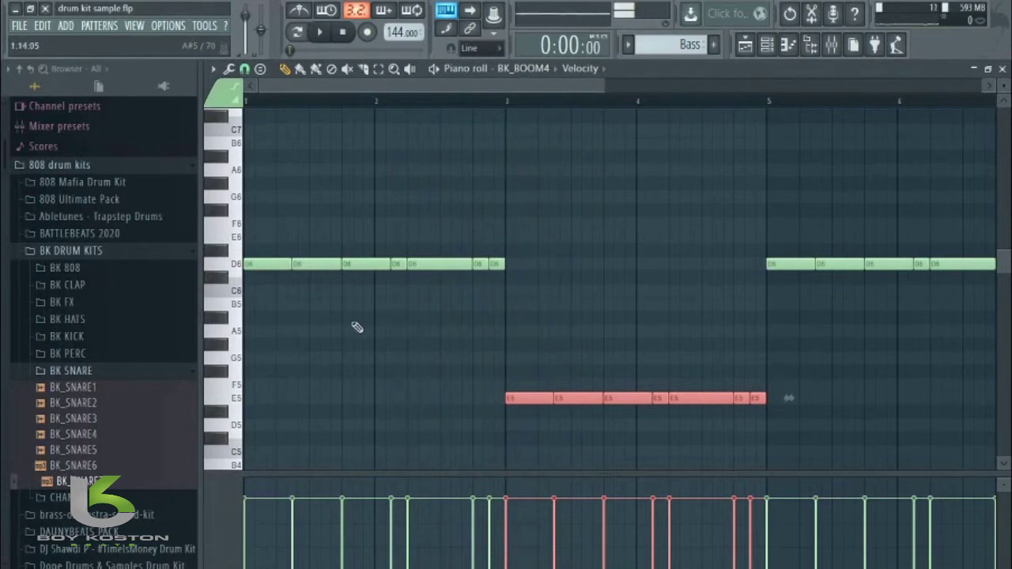
Step: Lower the notes in bars 1 and 2 by one octave to D5 and play the pattern back
click(306, 305)
drag(272, 290, 519, 236)
key(ctrl+Down)
key(space)
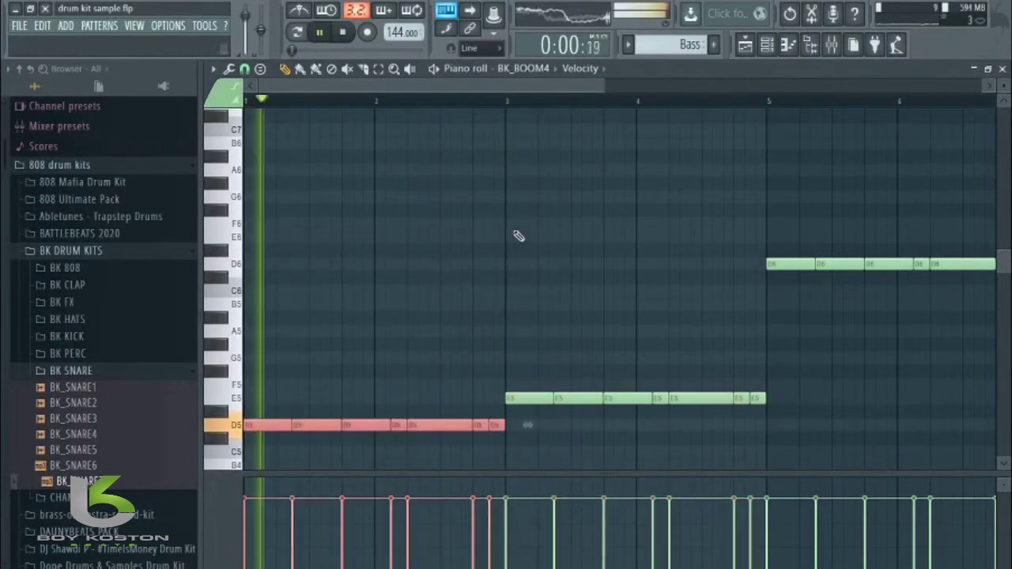
click(486, 261)
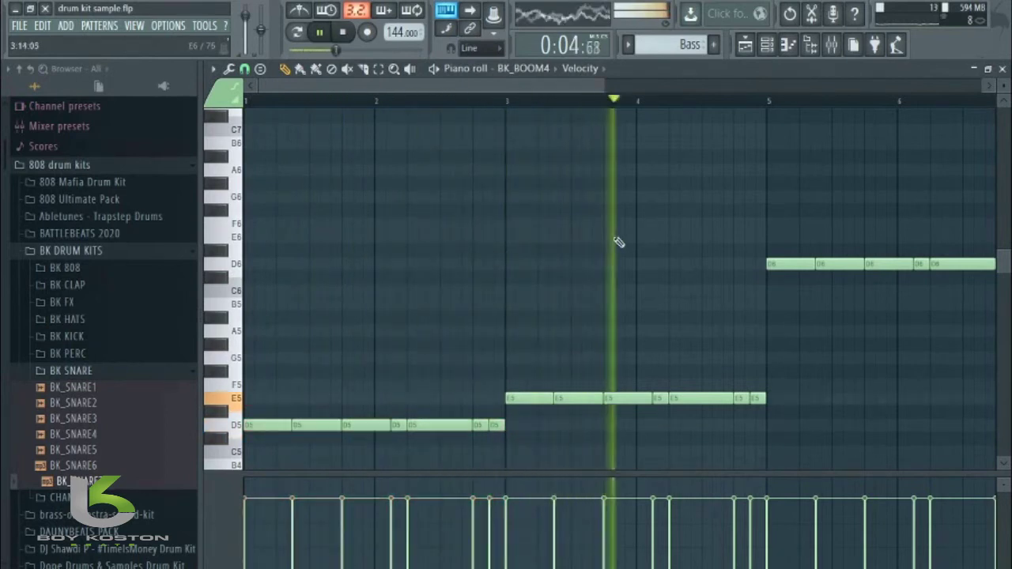
key(space)
Step: Transpose the D6 notes in bars 5 and 6 down to F5 and audition the pattern
scroll(614, 106, right, 5)
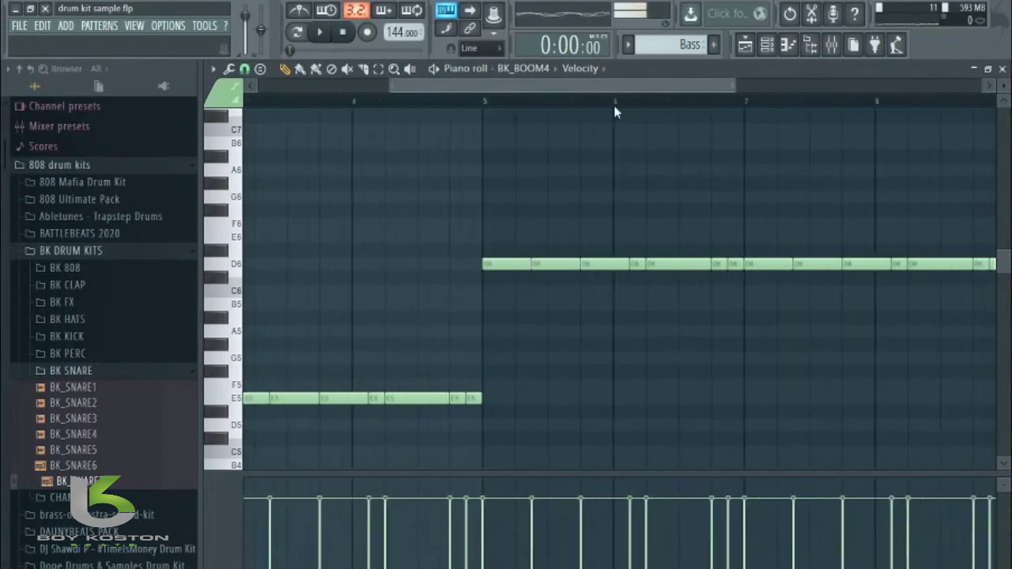
scroll(621, 113, right, 2)
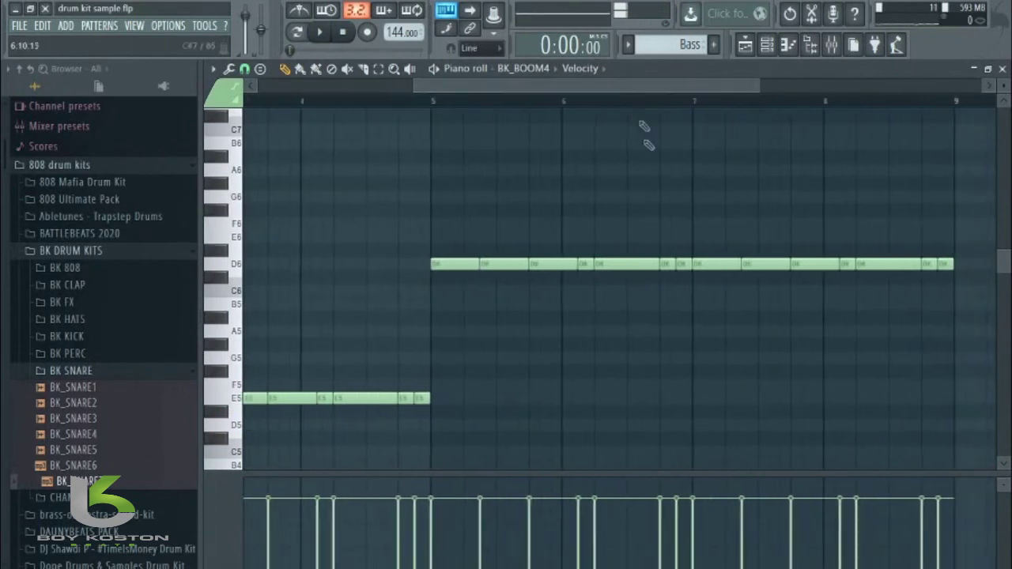
drag(441, 299, 683, 263)
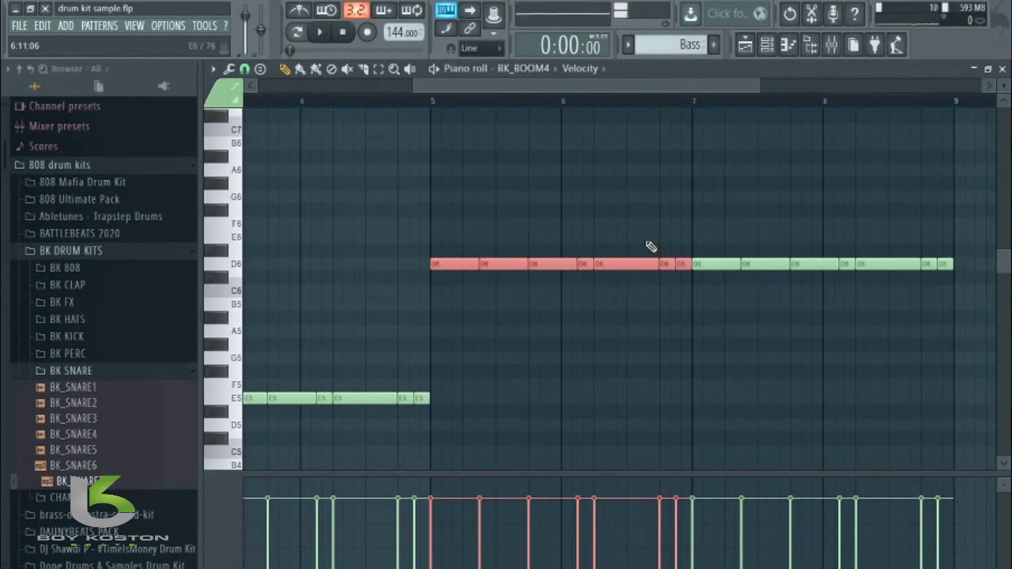
key(ctrl+Down)
key(Up)
key(Up)
key(Up)
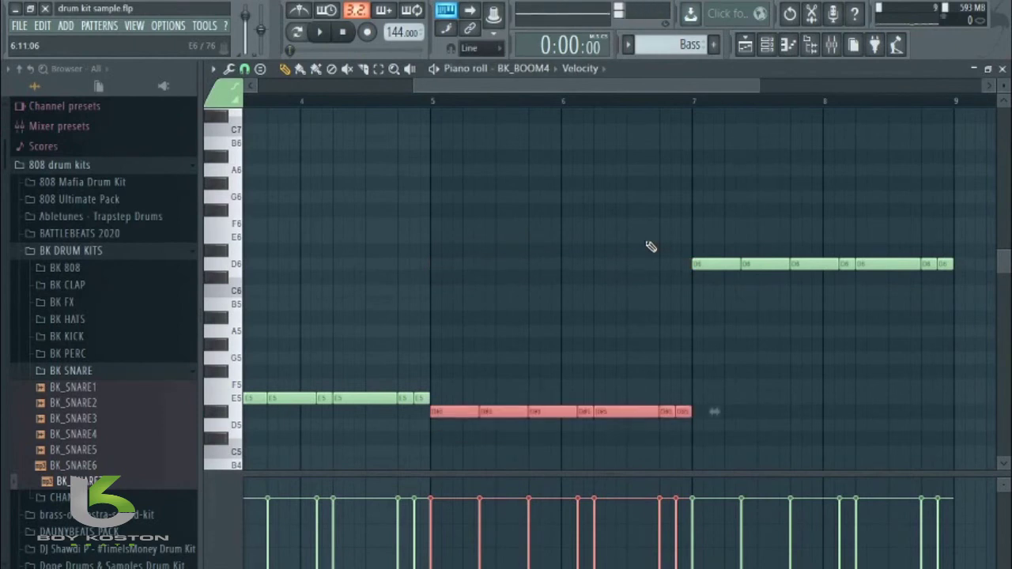
key(space)
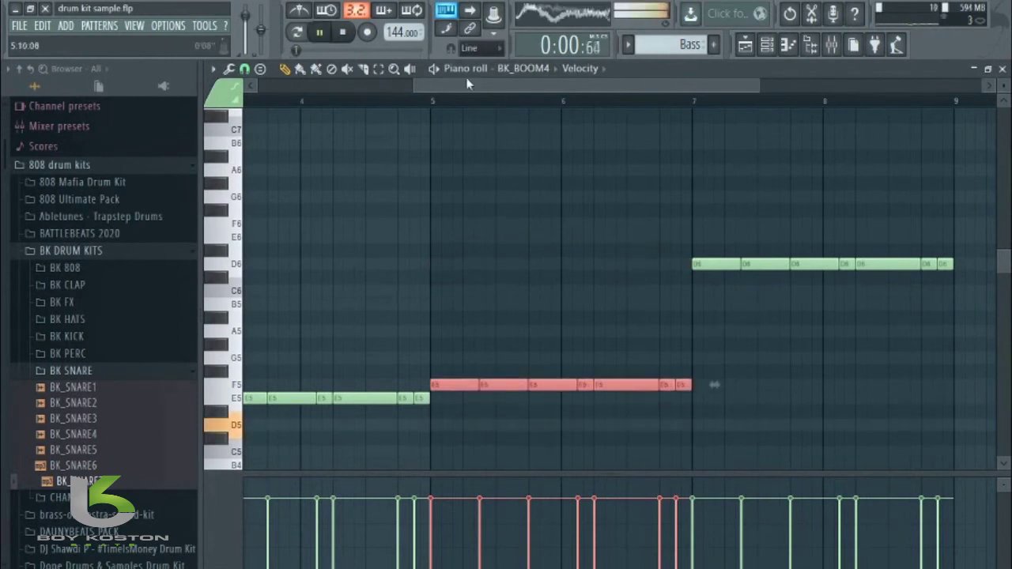
ctrl+click(736, 316)
drag(413, 87, 249, 103)
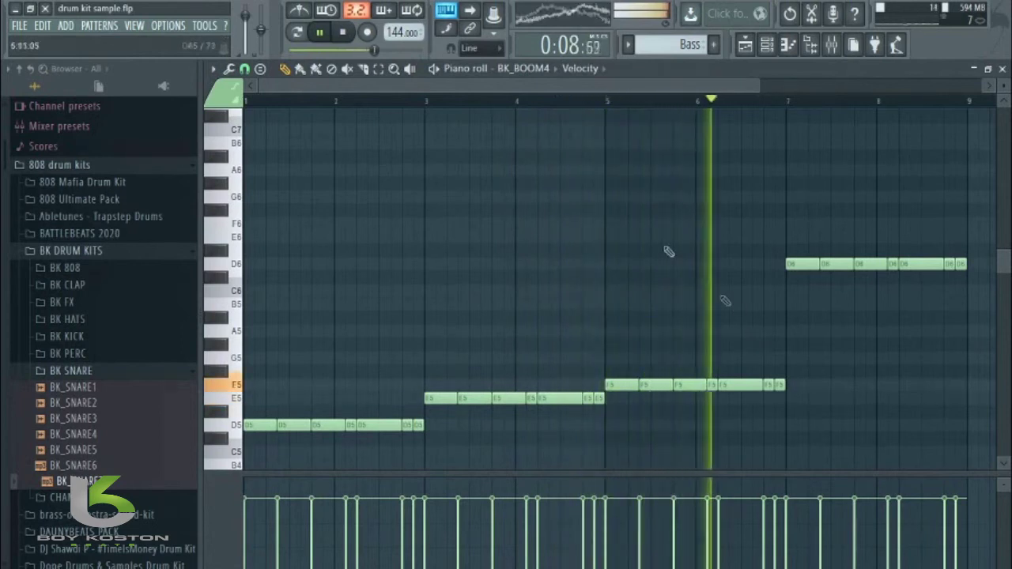
key(space)
Step: Lower the notes in bars 5 and 6 by three semitones to D5
drag(797, 391, 618, 385)
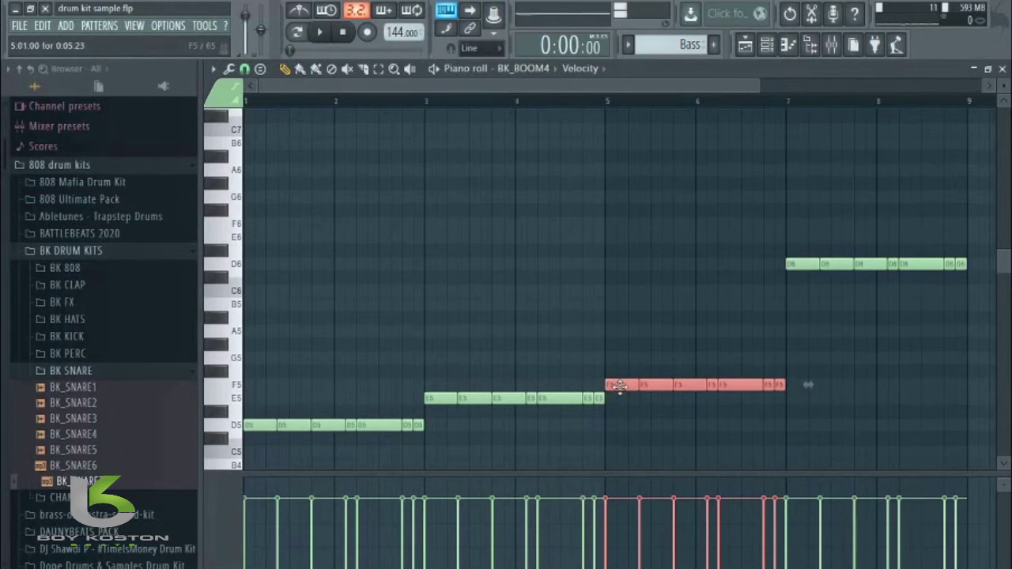
key(Delete)
key(ctrl+z)
key(shift+Down)
key(shift+Down)
key(shift+Down)
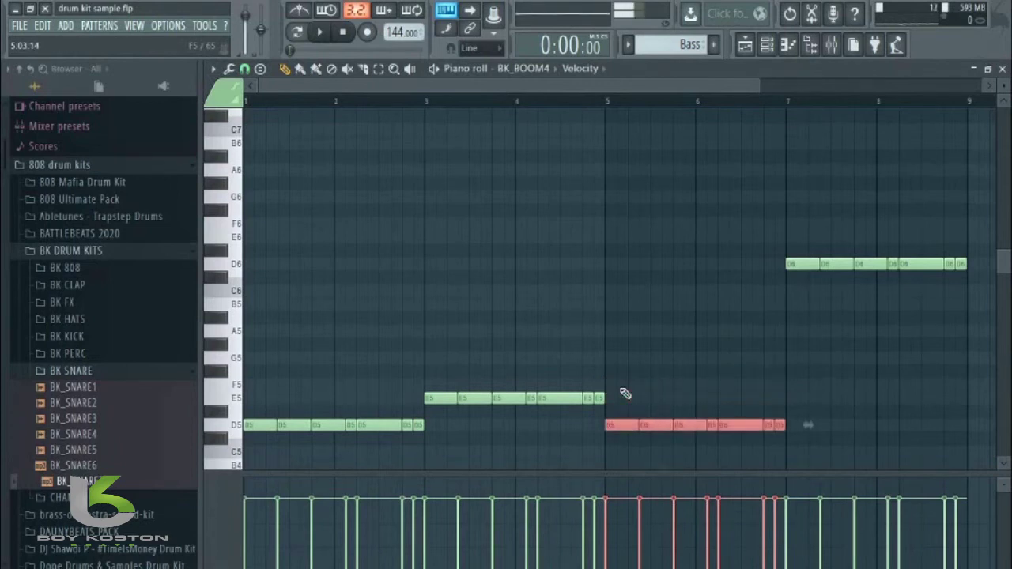
Step: Transpose the D6 notes in bars 7 and 8 down to F5 and audition the bass line
drag(783, 256, 950, 284)
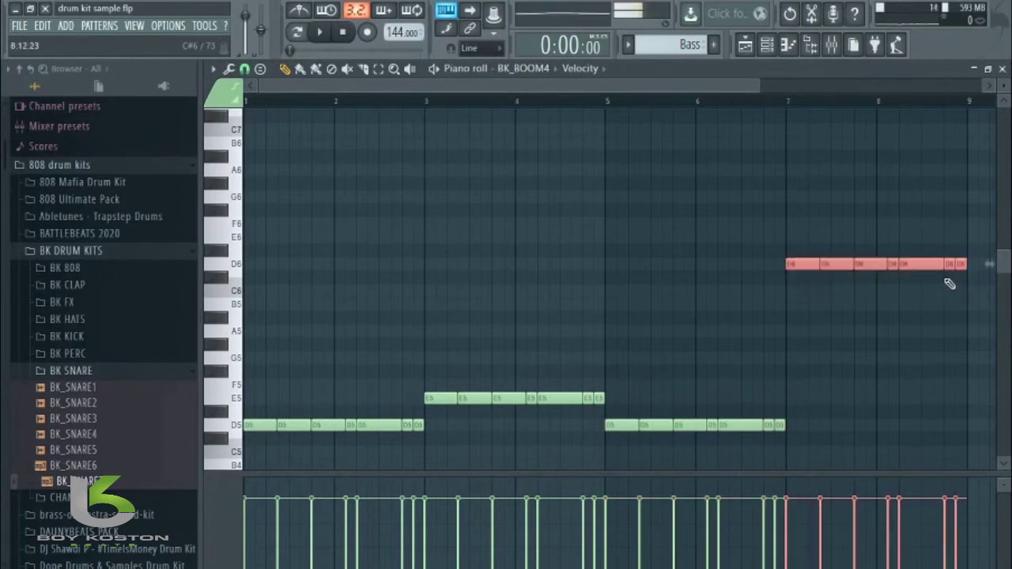
key(shift+Down)
key(shift+Down)
key(shift+Down)
key(shift+Down)
key(shift+Down)
key(shift+Down)
key(shift+Down)
key(shift+Down)
key(shift+Down)
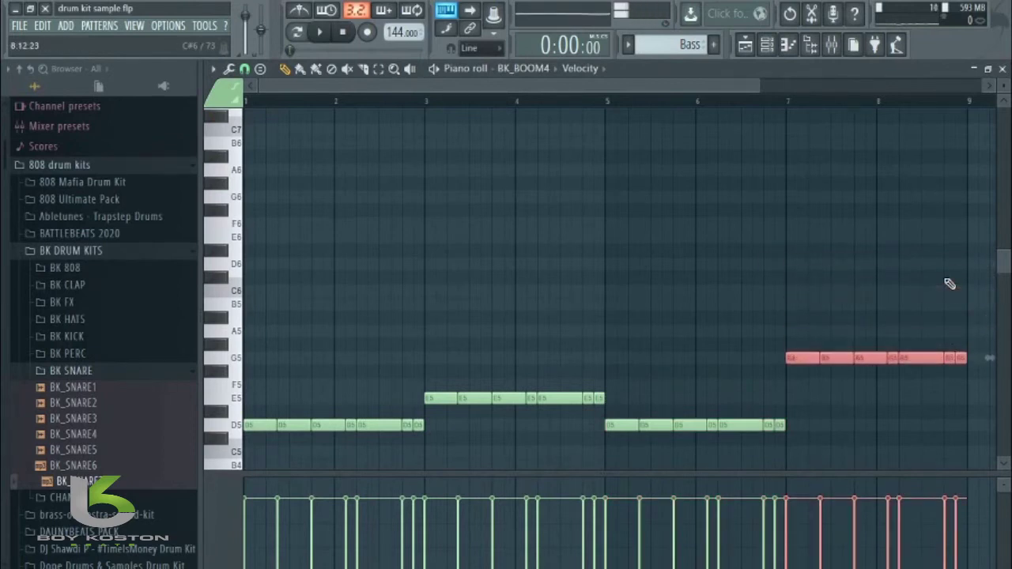
key(shift+Down)
key(shift+Up)
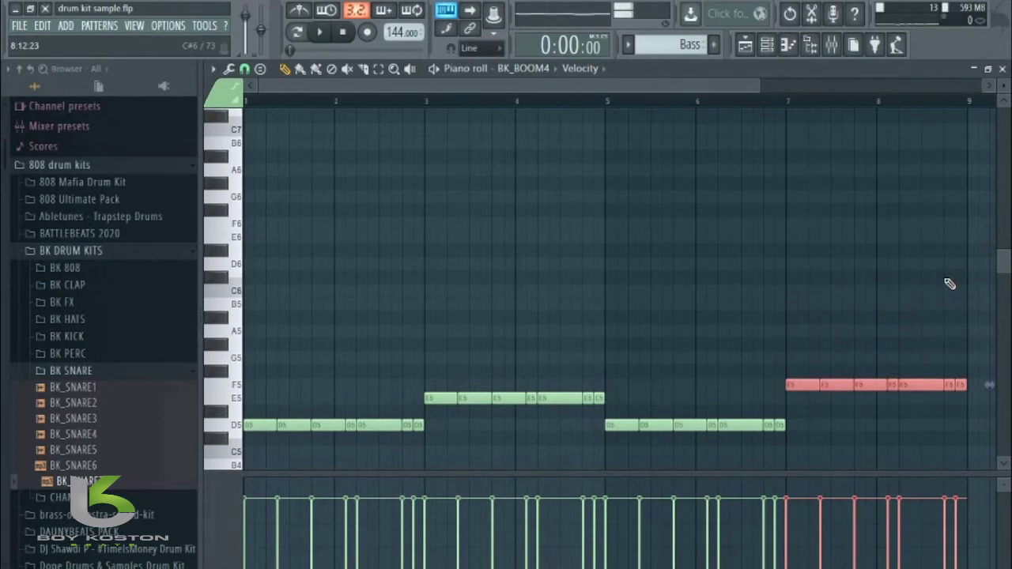
click(905, 301)
key(space)
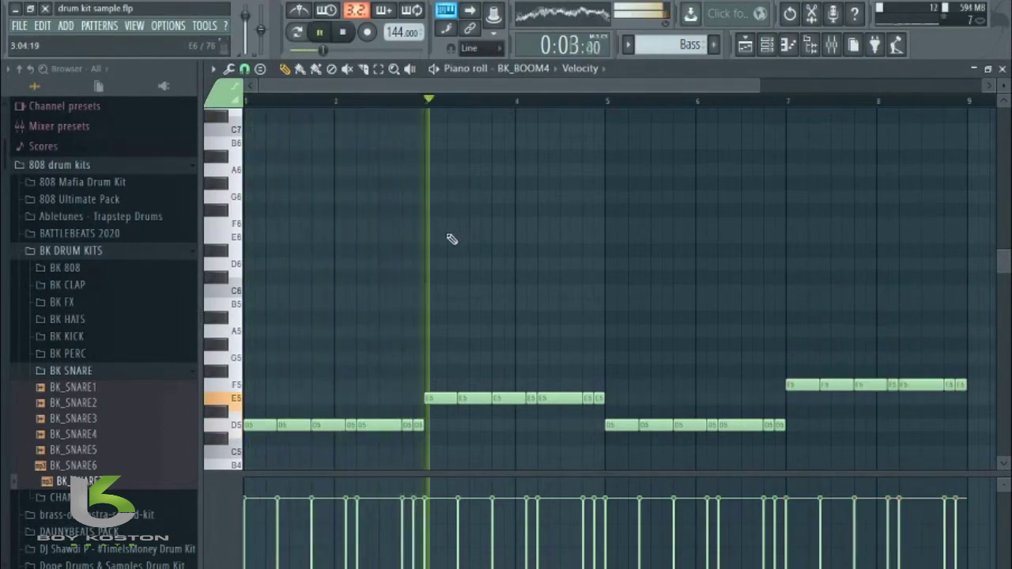
key(space)
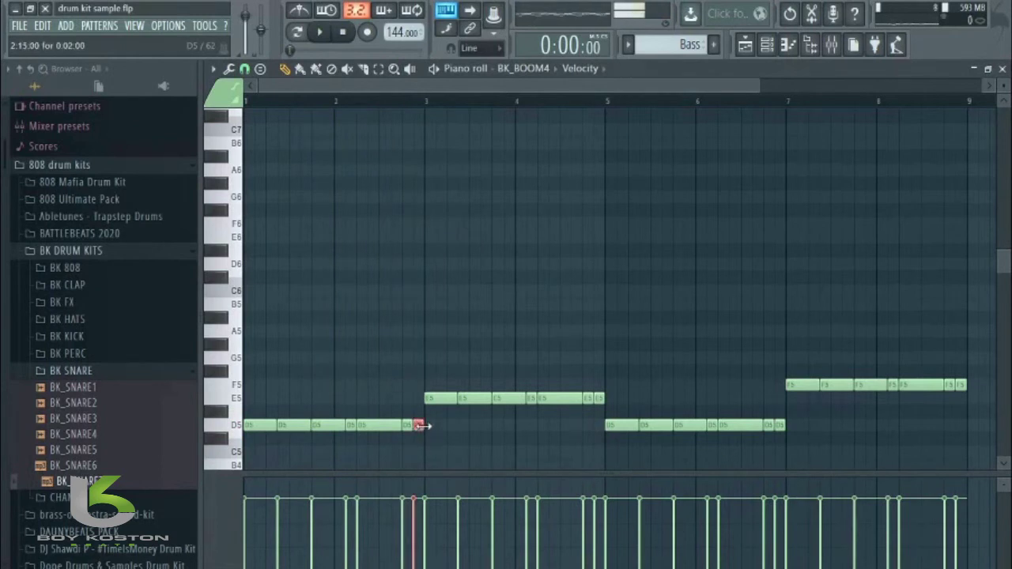
Step: Raise the last short note of bar 2 by one octave to D6 and play the pattern back
key(ctrl+Up)
key(space)
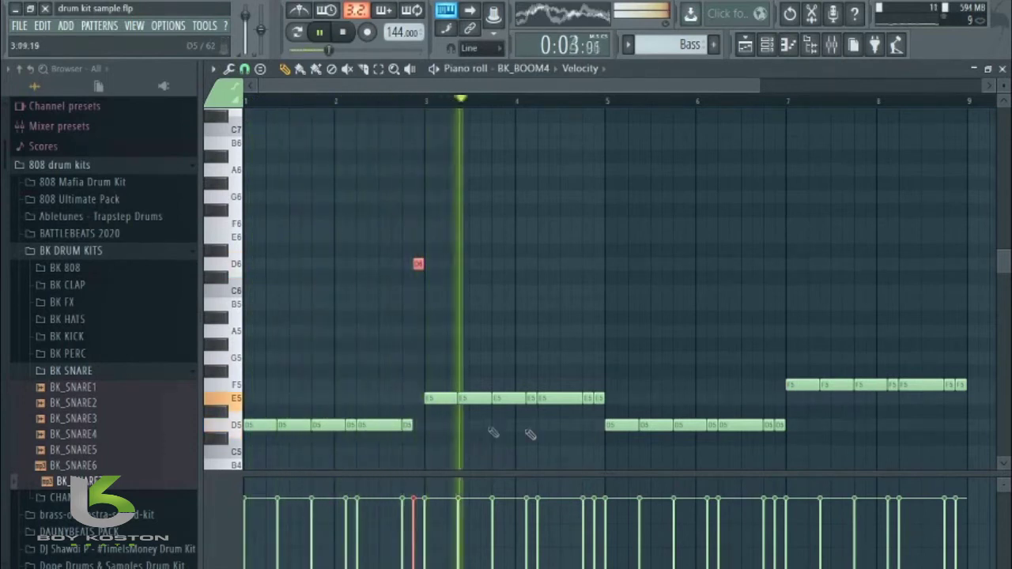
key(space)
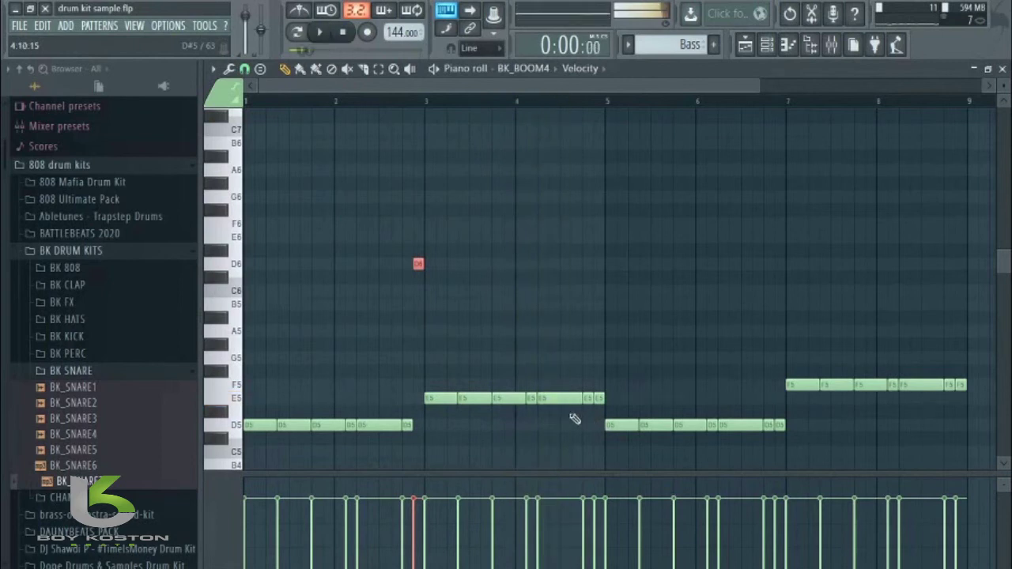
Step: Raise the first short note and the last note of bar 4 by one octave to E6, auditioning the changes
click(532, 401)
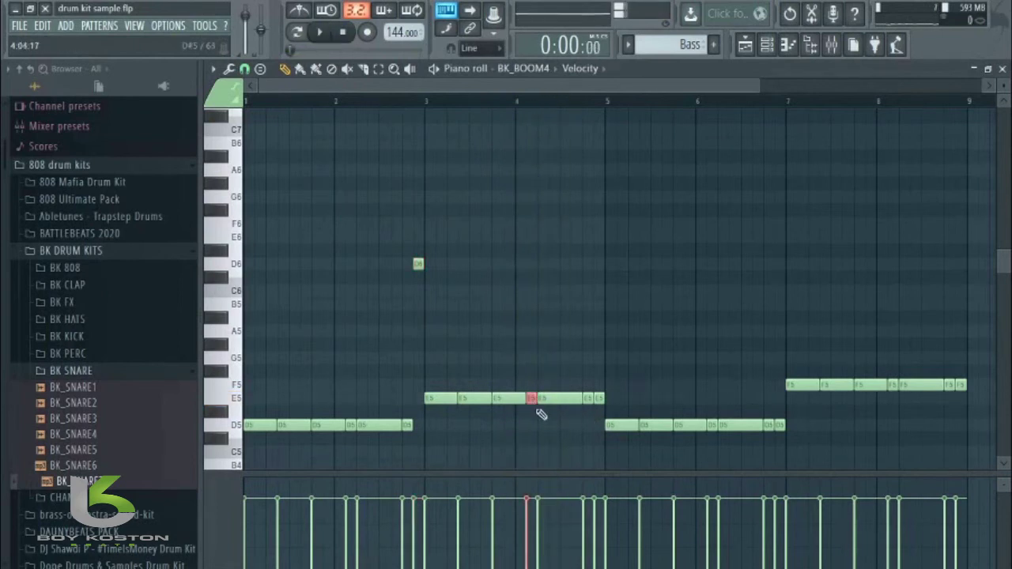
key(space)
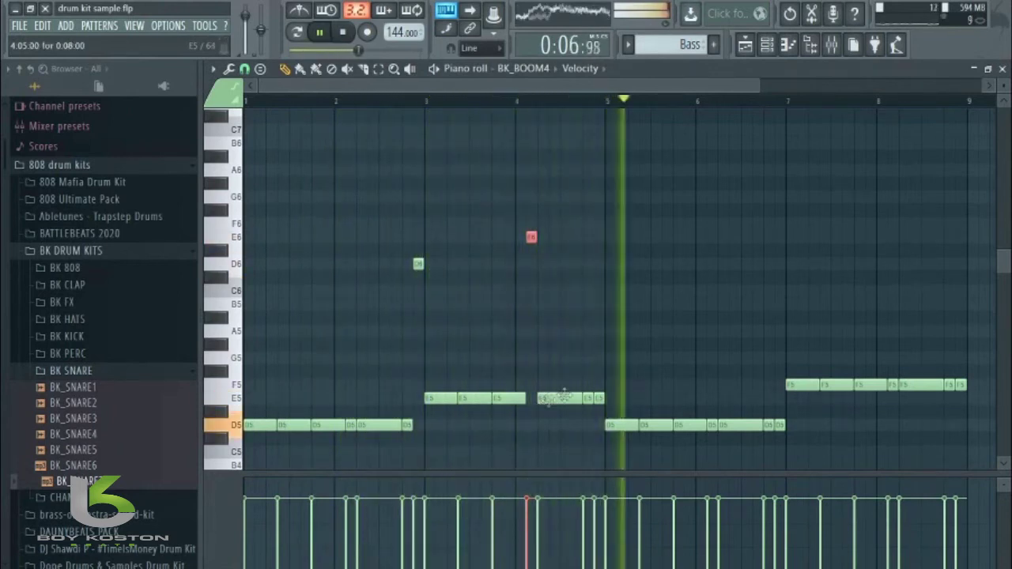
key(space)
click(598, 399)
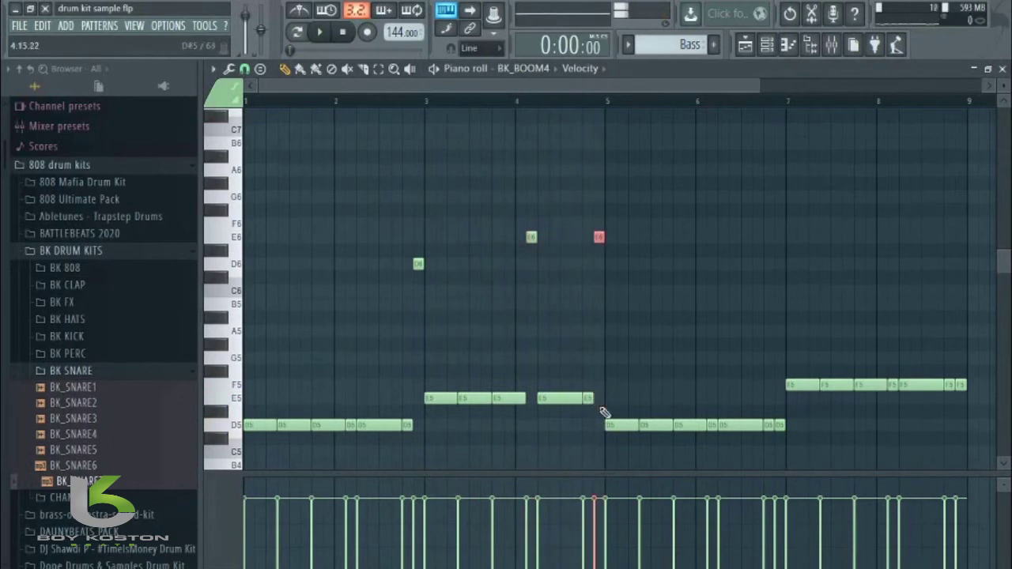
key(space)
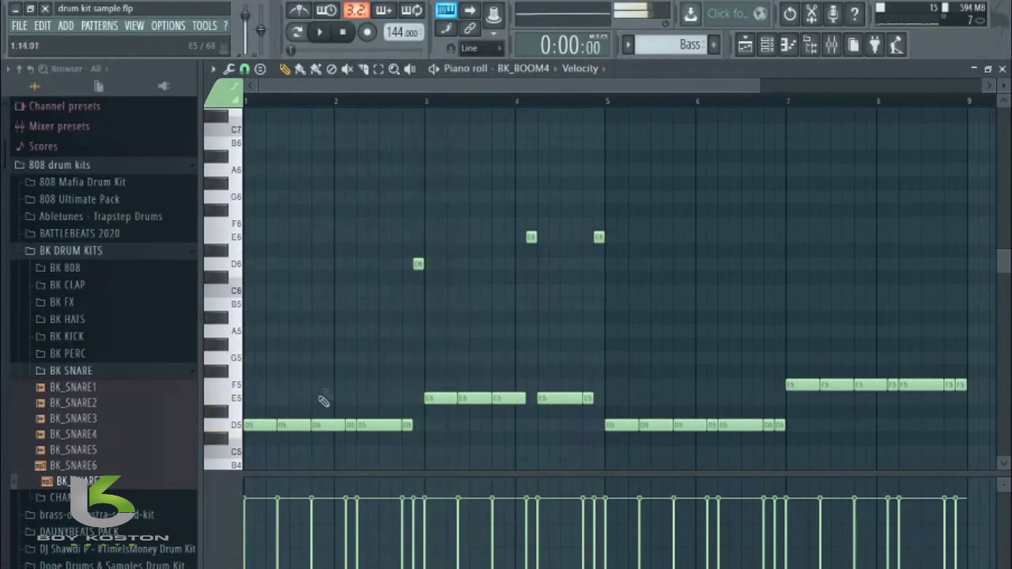
Step: Raise the first short note and the last note of bar 6 by one octave to D6 and audition them
scroll(489, 89, up, 4)
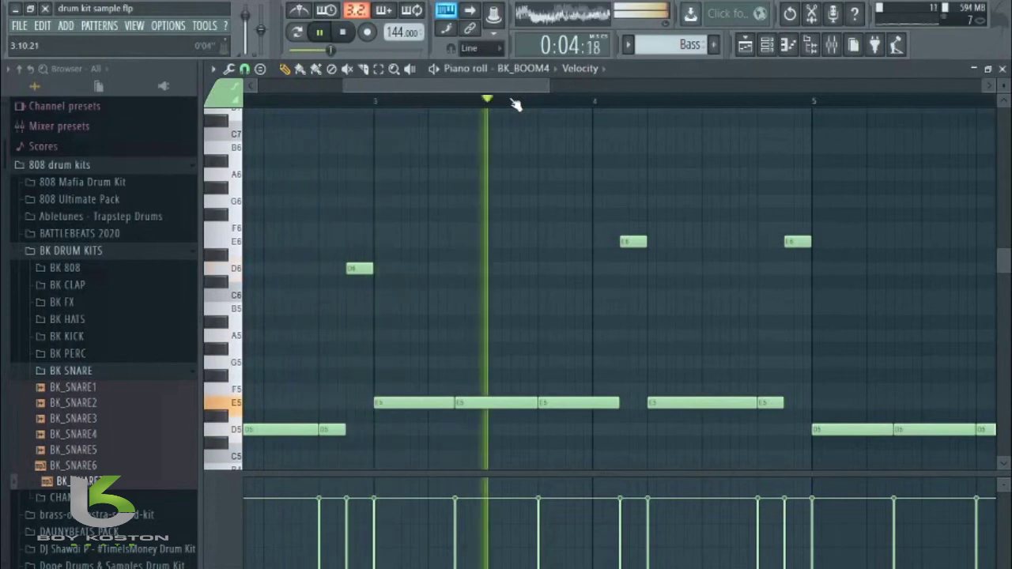
drag(512, 87, 631, 103)
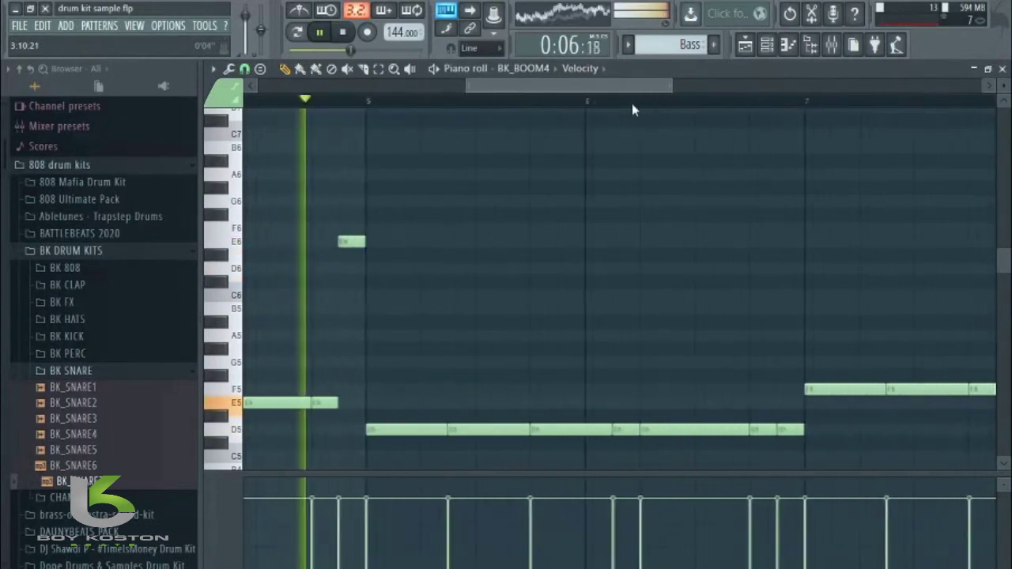
key(space)
click(631, 431)
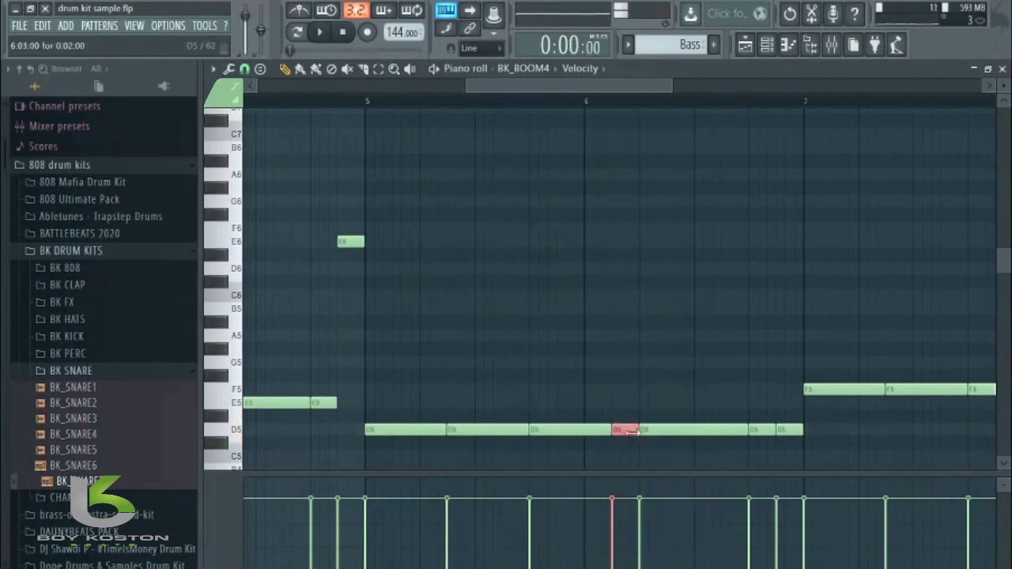
key(ctrl+Up)
key(space)
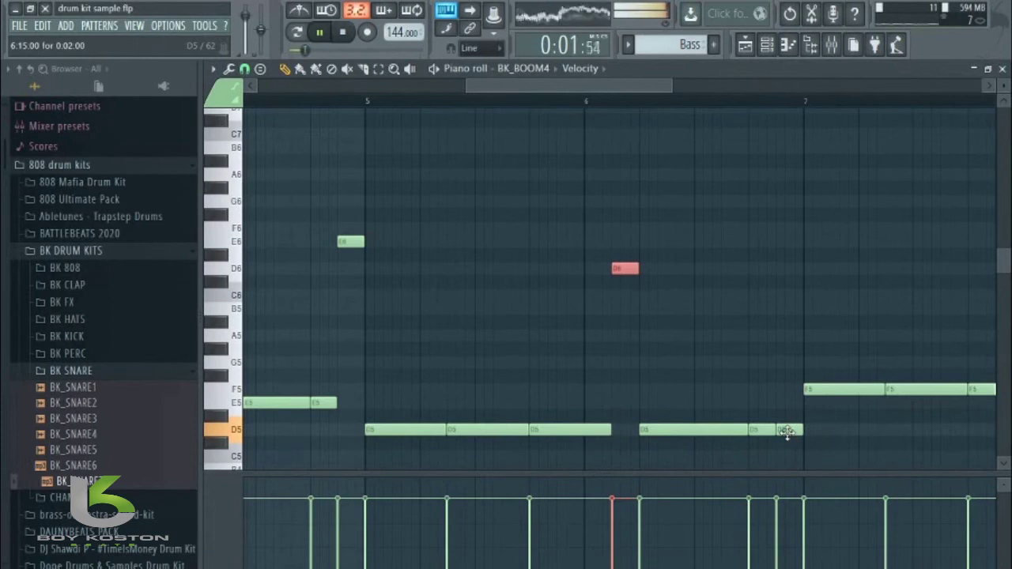
click(786, 431)
key(ctrl+Up)
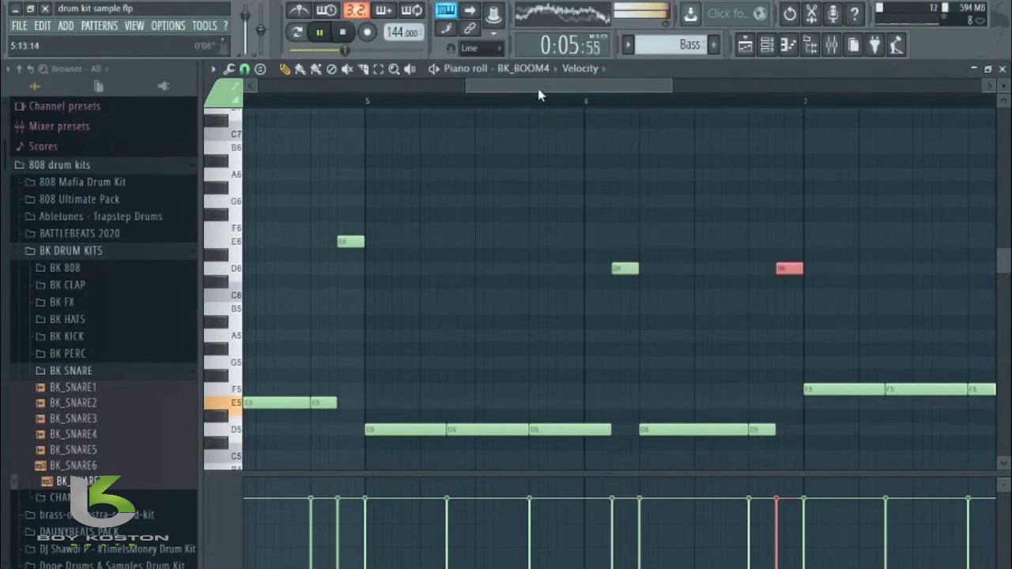
Step: Copy the last F5 note of bar 8 up one octave to F6, keeping the original note
drag(538, 95, 635, 110)
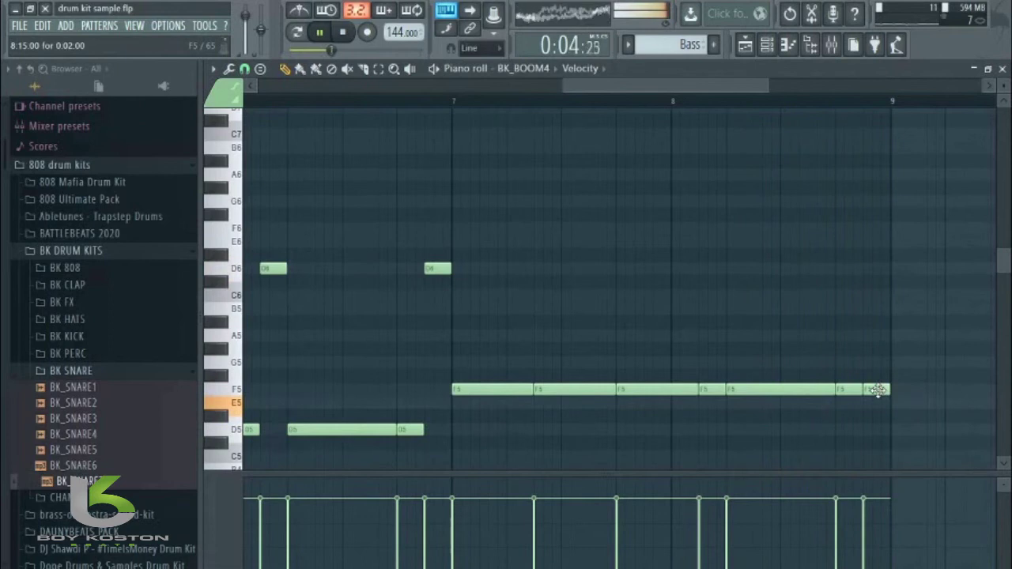
scroll(878, 390, up, 2)
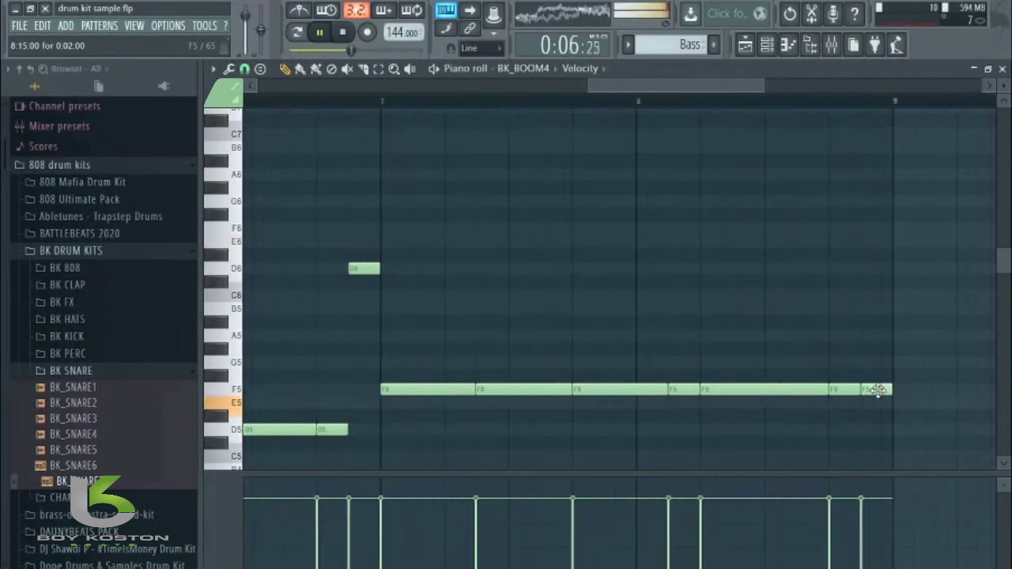
drag(876, 389, 881, 229)
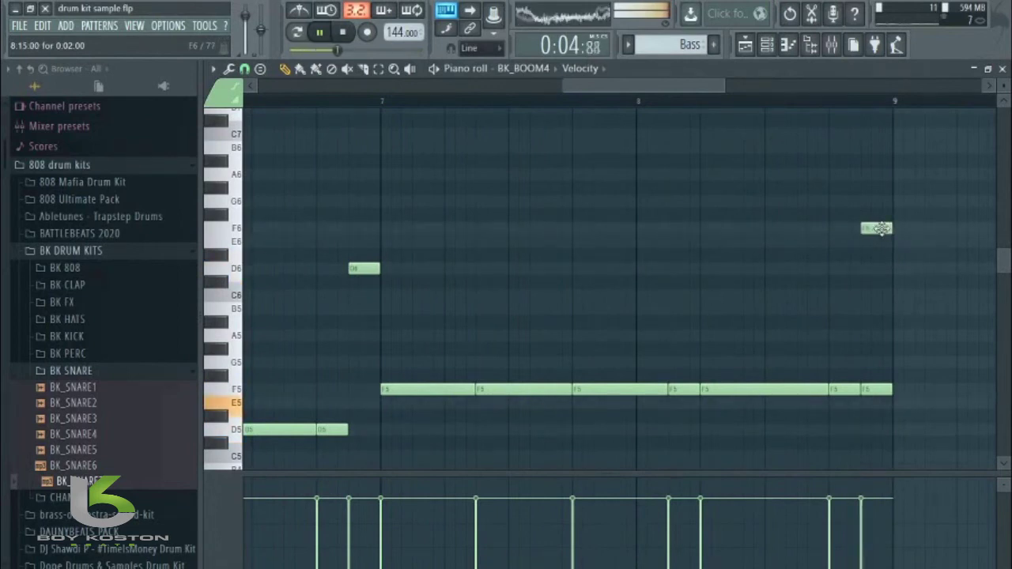
key(space)
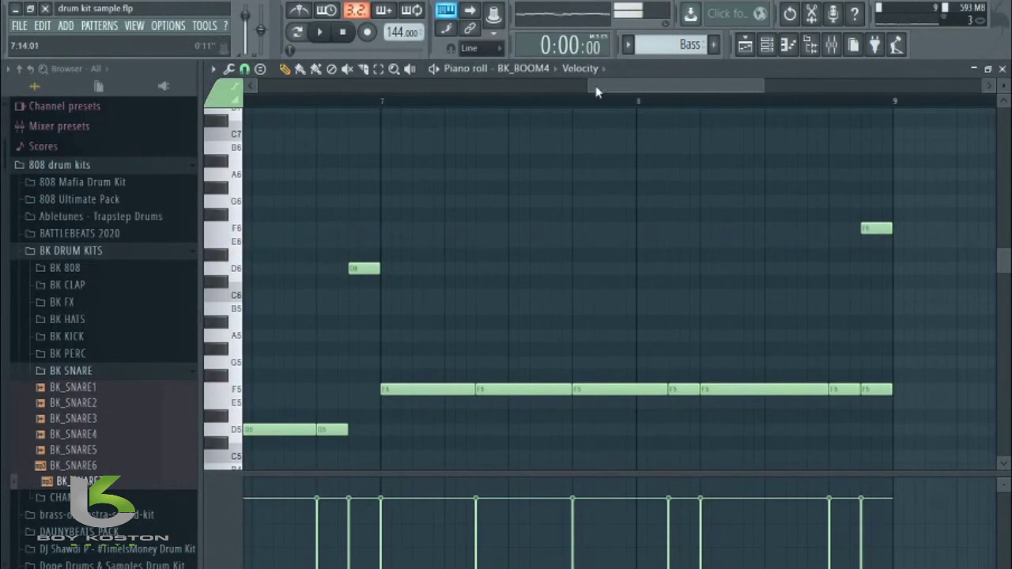
Step: Play the full eight-bar bass pattern from the start to review it
drag(587, 86, 124, 118)
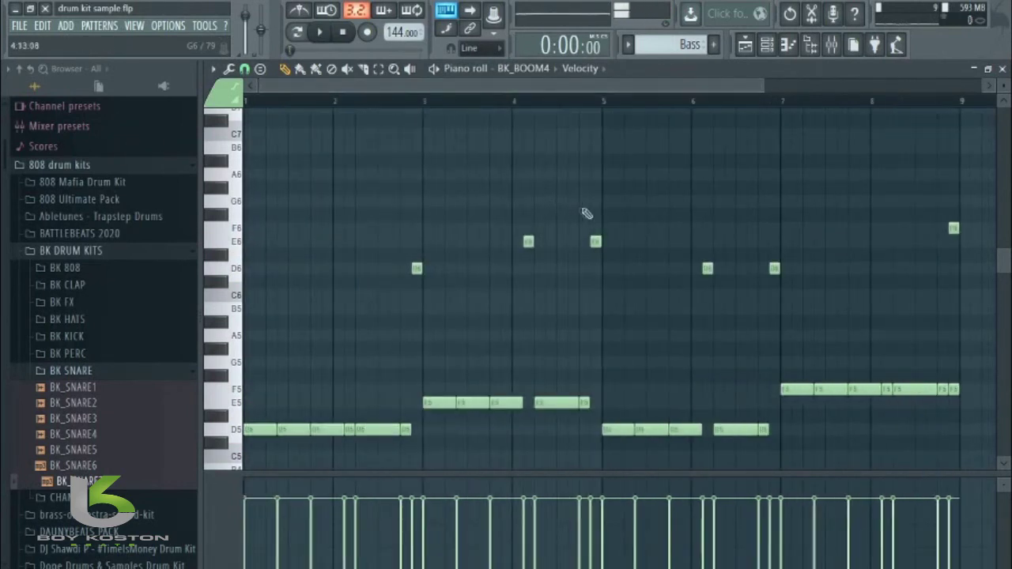
scroll(601, 209, down, 2)
scroll(613, 204, up, 2)
key(space)
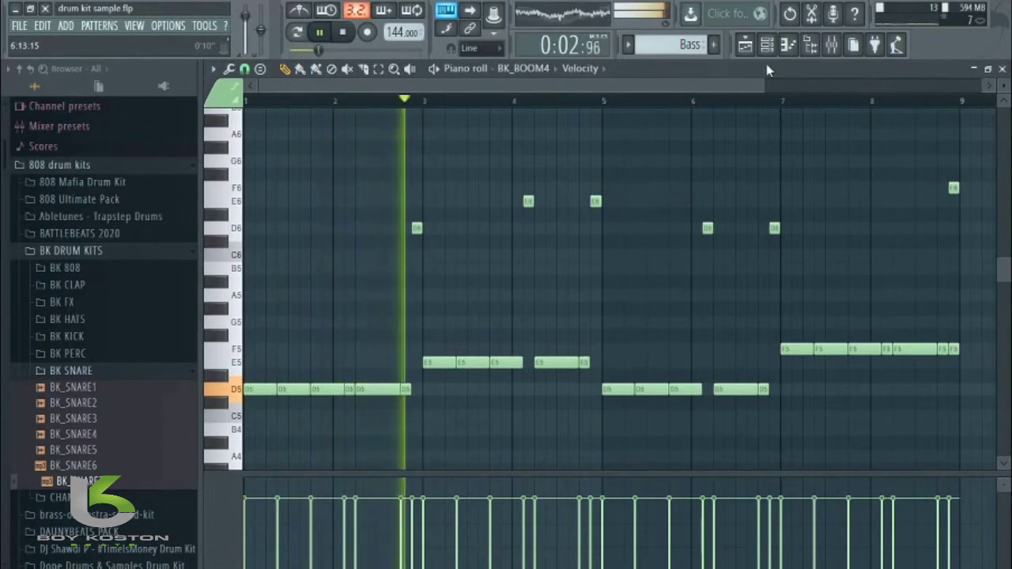
Step: Stop playback, switch from the Bass pattern to the Drums pattern, and open the BK_HAT6 notes in the piano roll
key(space)
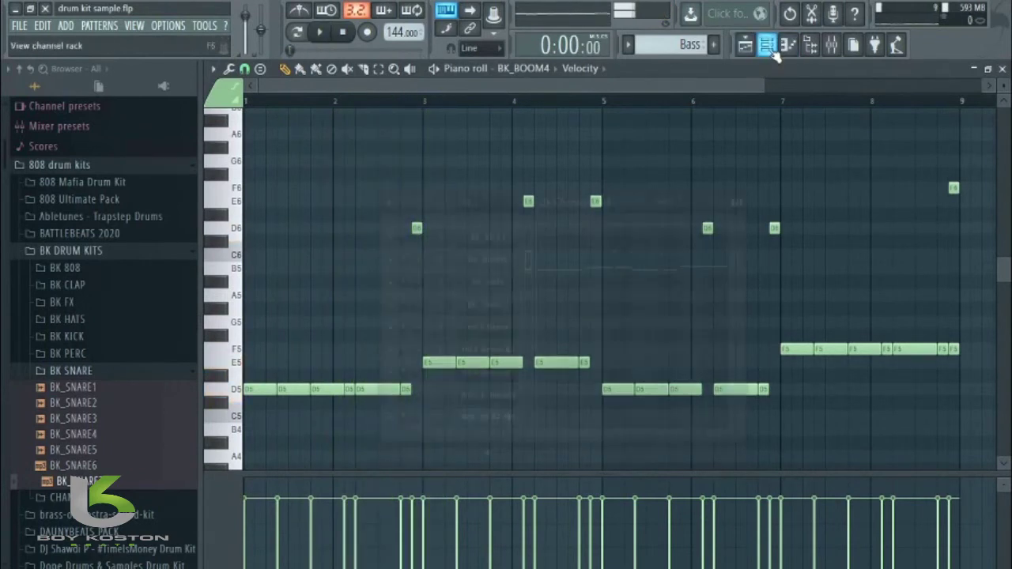
click(767, 45)
key(KP_Add)
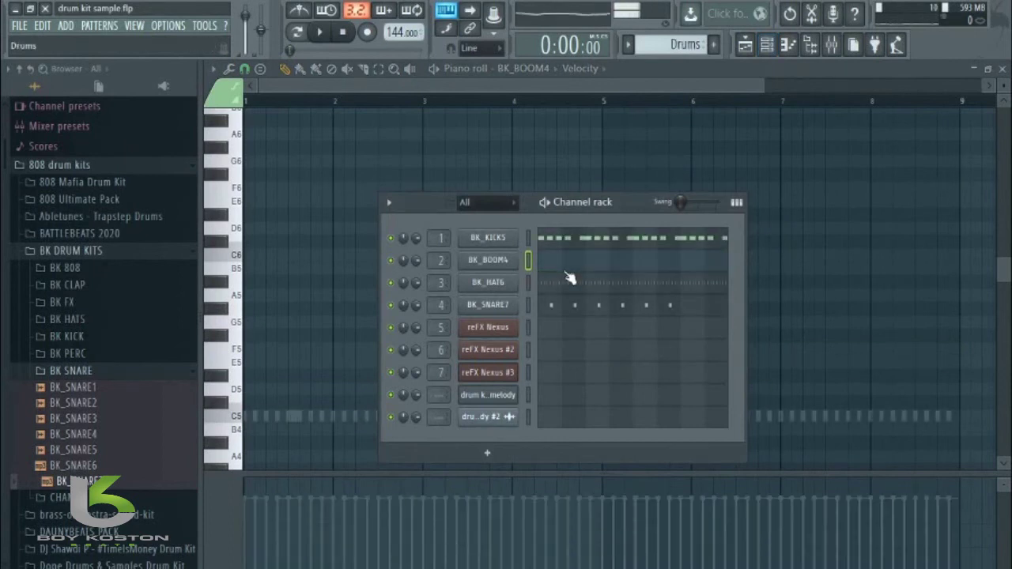
click(548, 284)
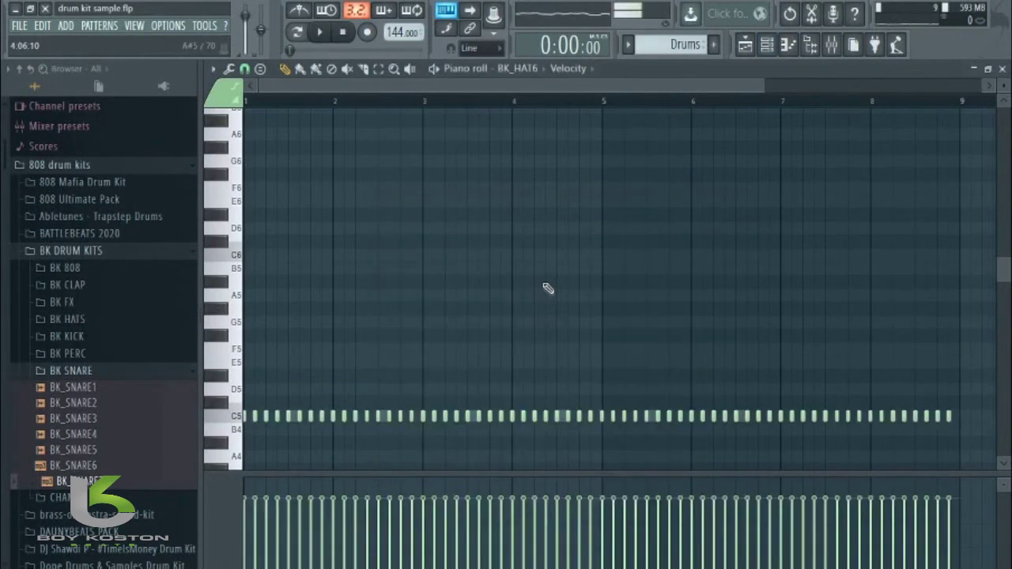
Step: Select all the BK_HAT6 notes, raise them two semitones to D5, and clear the selection
scroll(597, 145, down, 3)
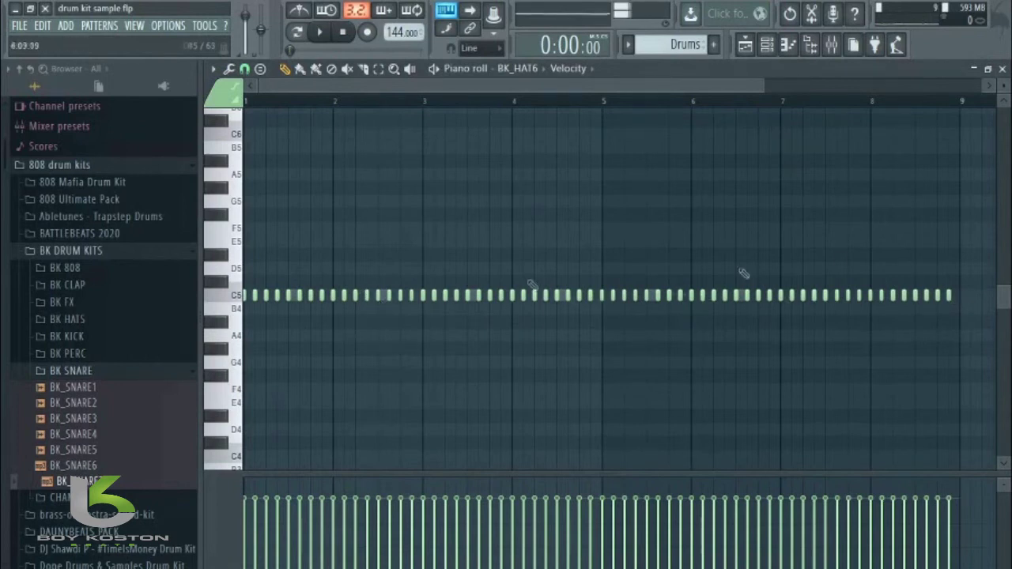
drag(972, 278, 87, 339)
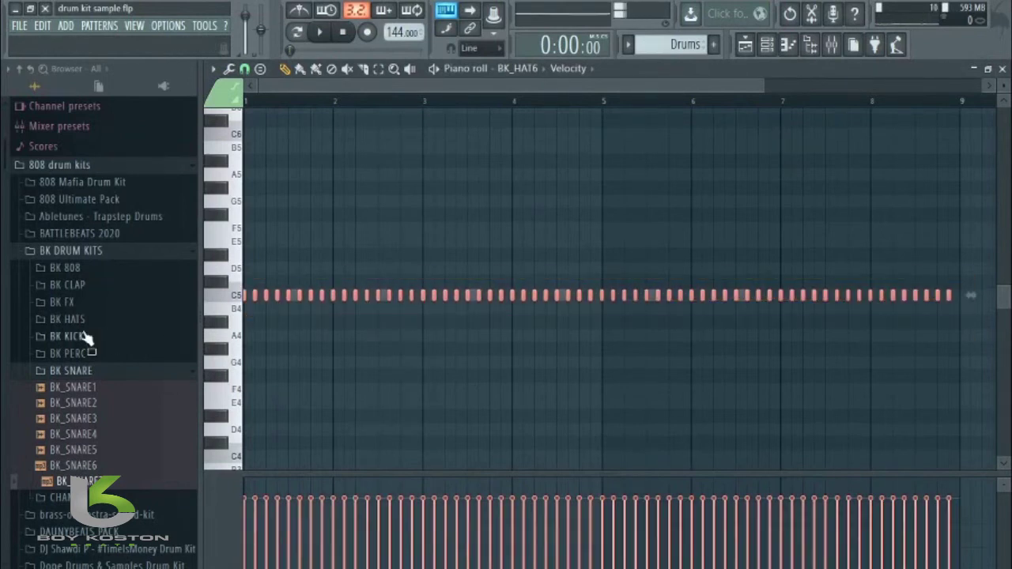
key(Up)
key(Up)
key(ctrl+d)
mouse_move(963, 261)
mouse_down()
mouse_move(592, 283)
mouse_move(830, 191)
mouse_up()
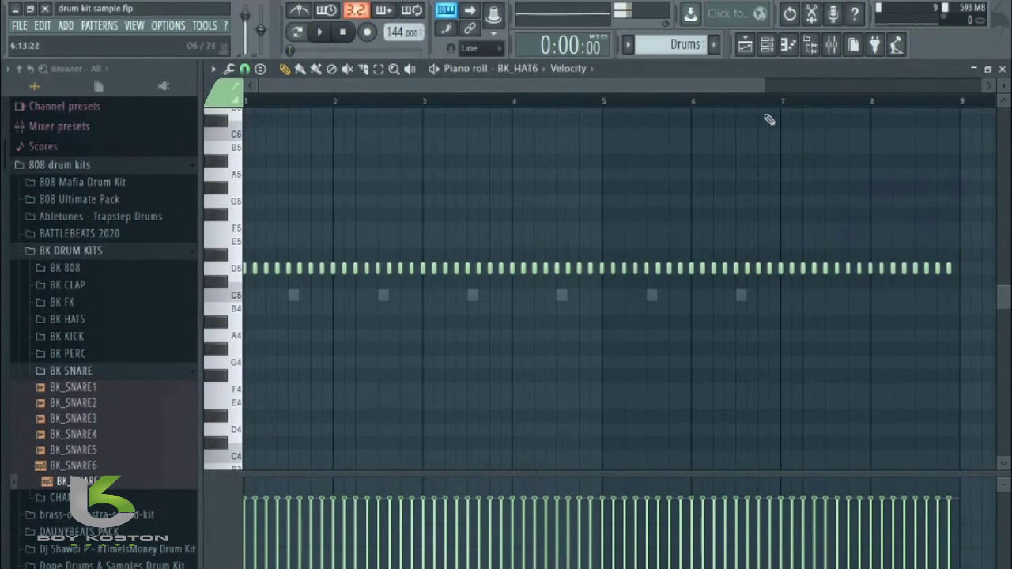
Step: Audition the opening of the raised hi-hat pattern several times from the start of bar 1
key(space)
drag(763, 85, 378, 75)
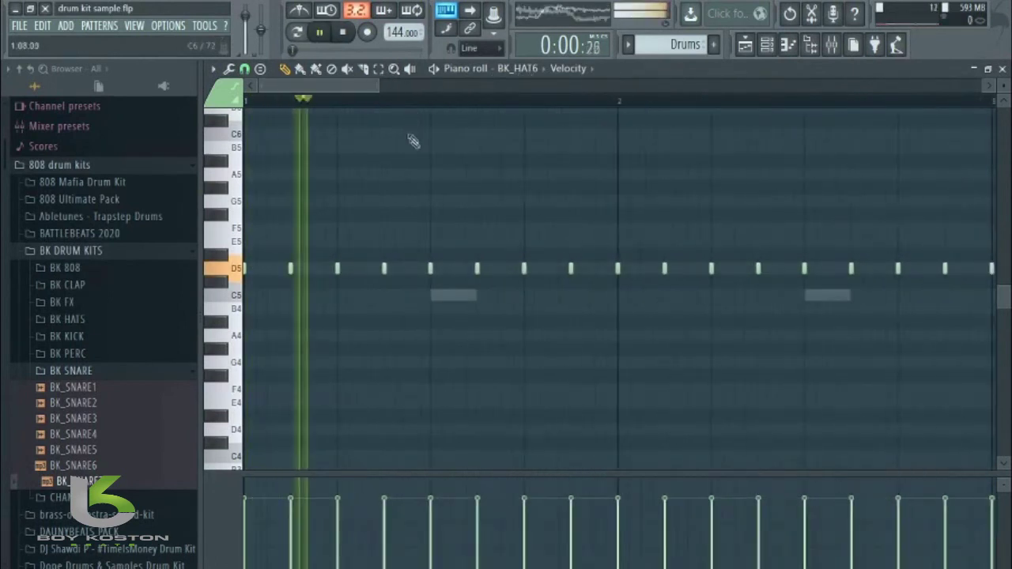
key(space)
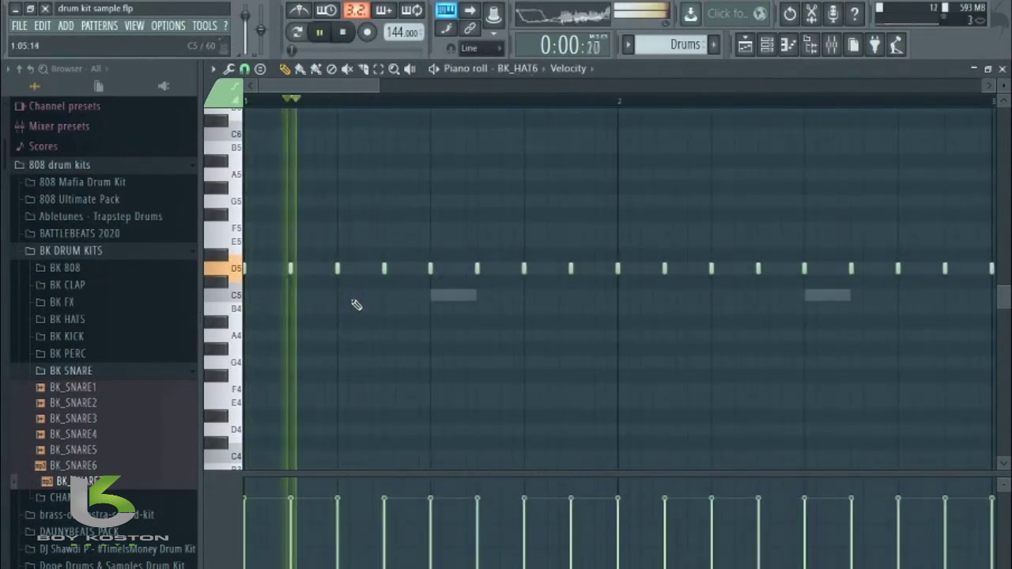
key(space)
key(space)
key(space)
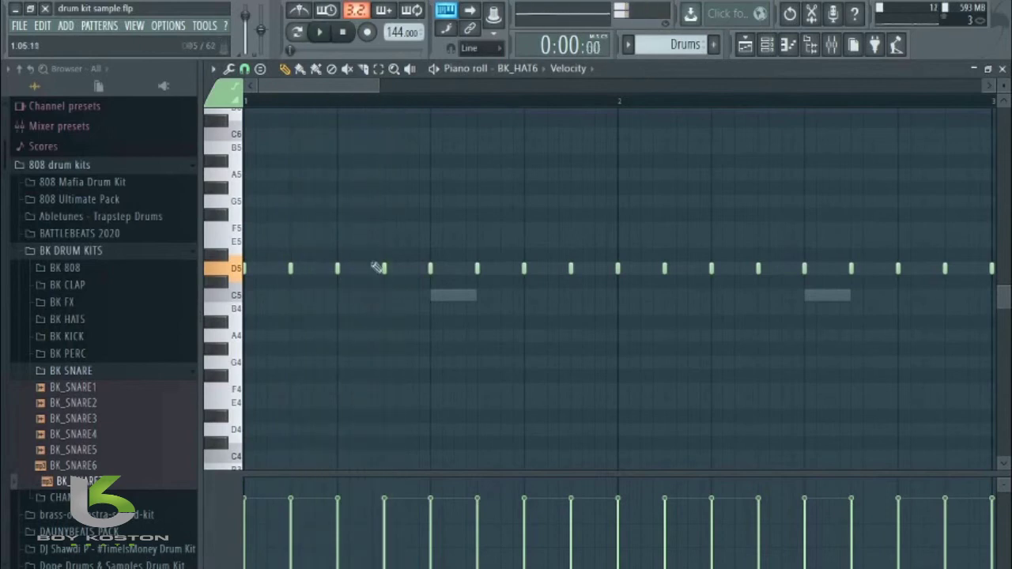
Step: Delete the hat note at step 7 of bar 1, stretch the D5 note at step 5 to four steps, and select it
right_click(384, 269)
drag(339, 268, 430, 291)
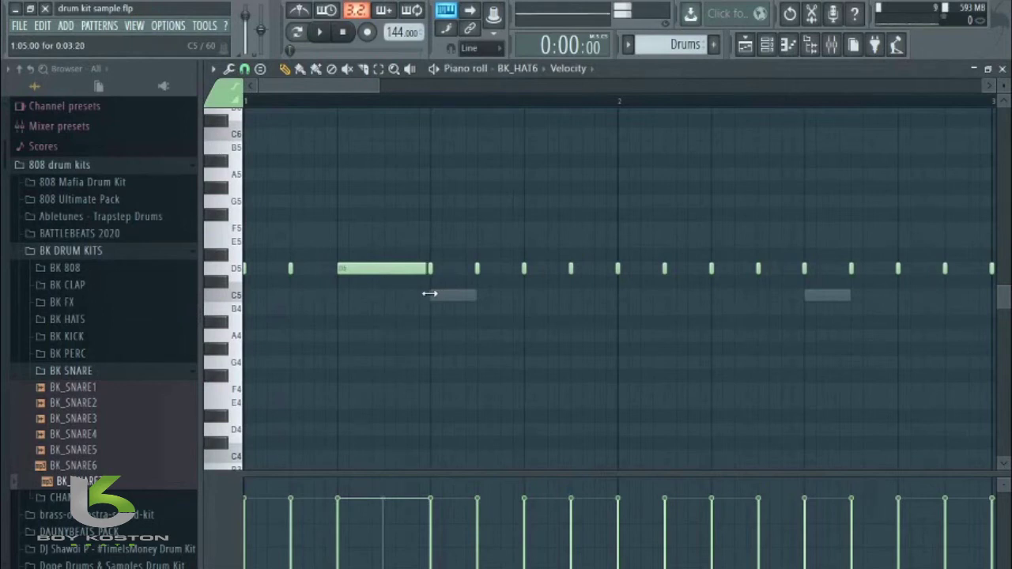
drag(378, 86, 313, 98)
drag(487, 267, 484, 255)
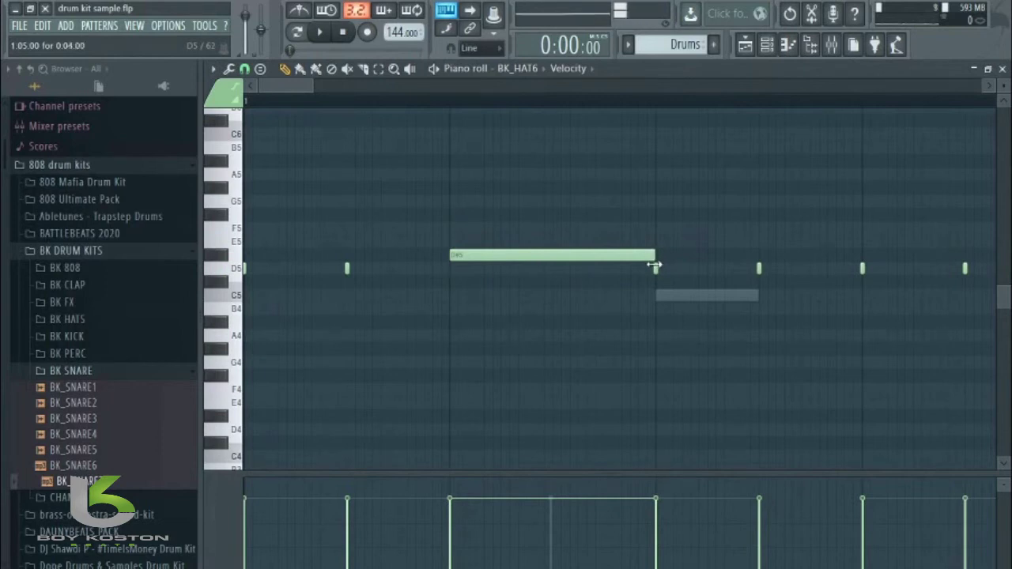
drag(515, 260, 514, 272)
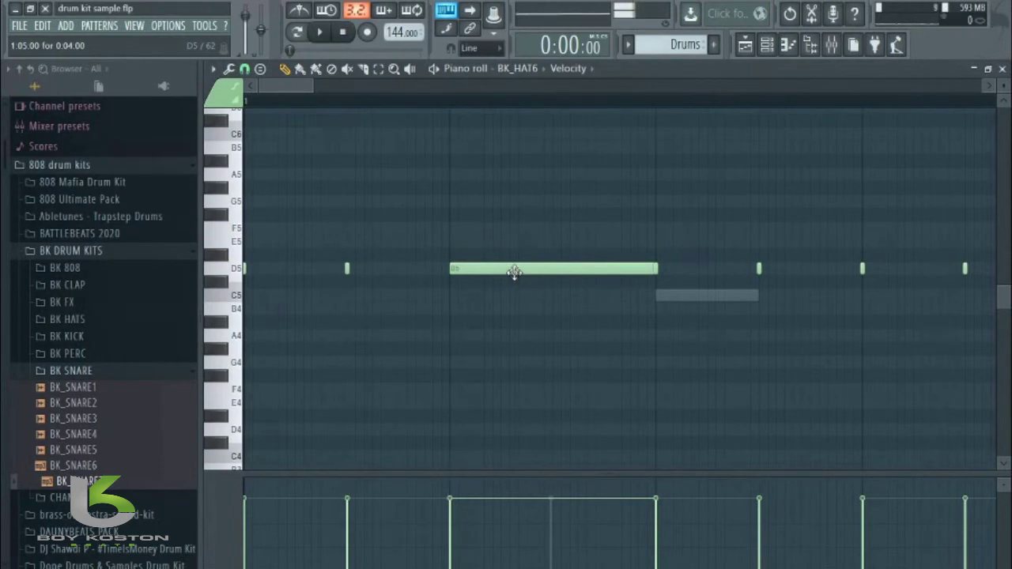
ctrl+click(514, 273)
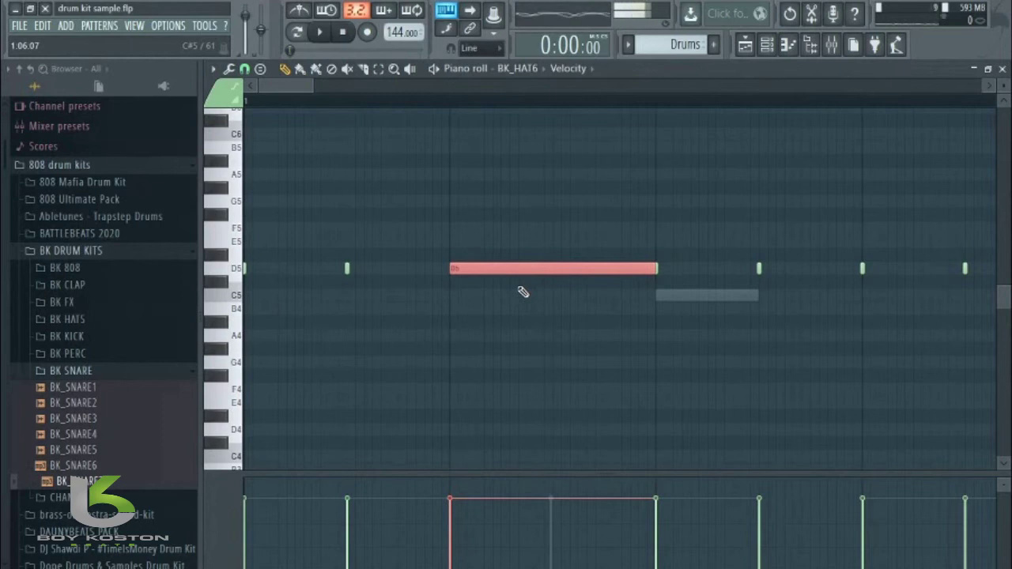
Step: Try quick-chopping the stretched D5 hat note in bar 1, and undo each chop
key(alt+u)
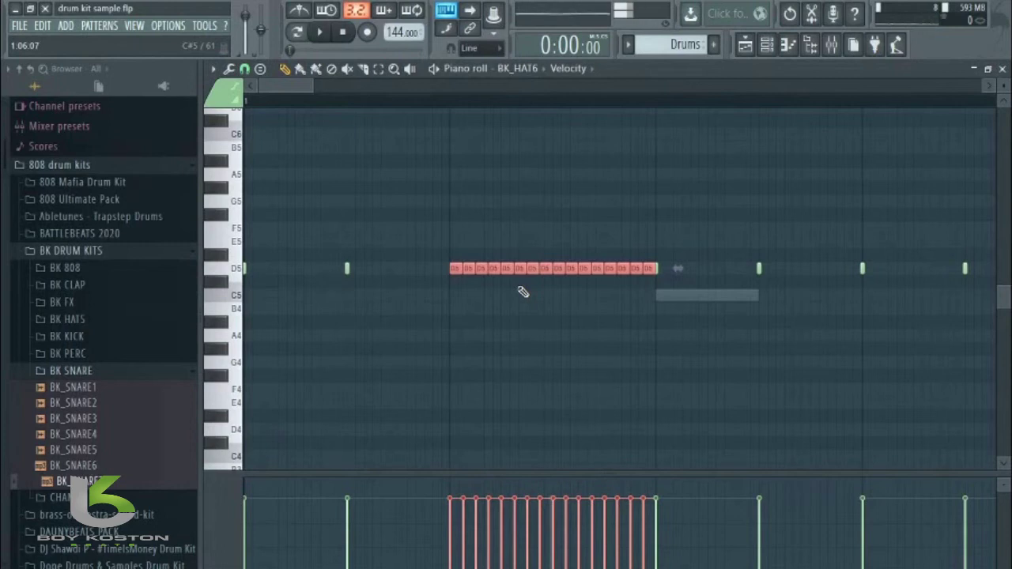
key(ctrl+z)
key(alt+u)
key(ctrl+z)
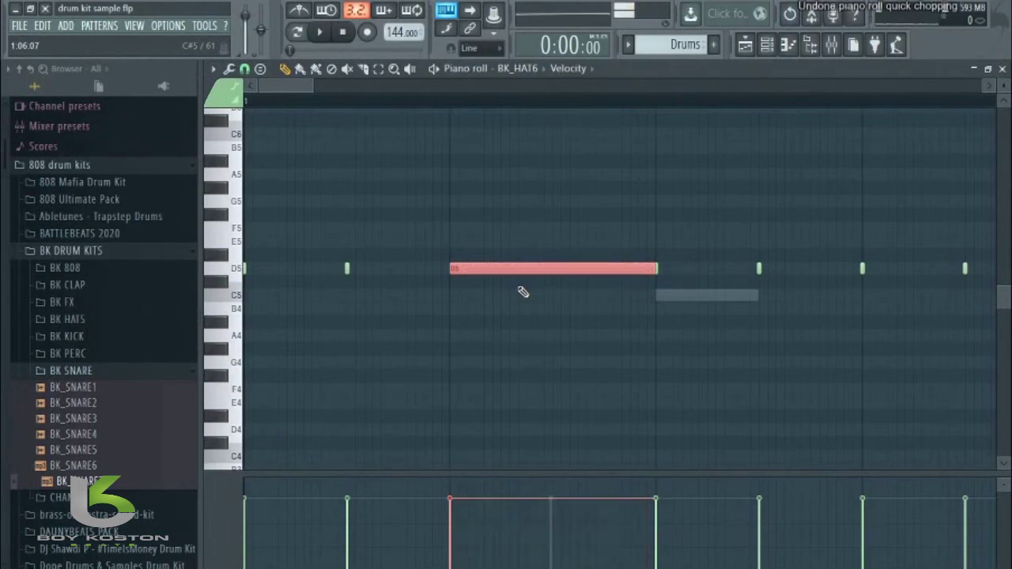
Step: Chop the stretched bar 1 hat note into four equal D5 notes with the Chopper, raising its time multiplier, and accept
key(alt+u)
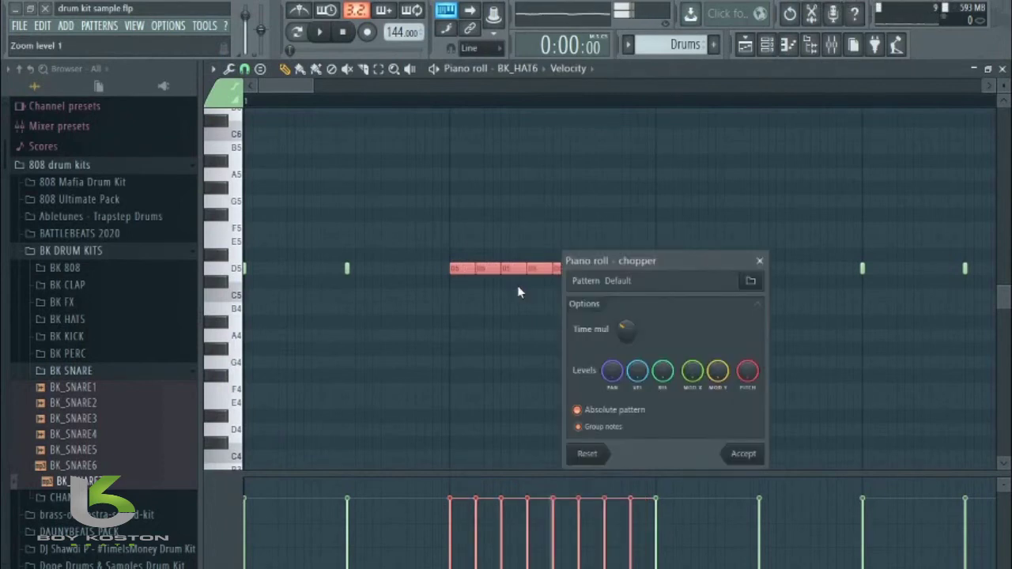
drag(676, 269, 774, 163)
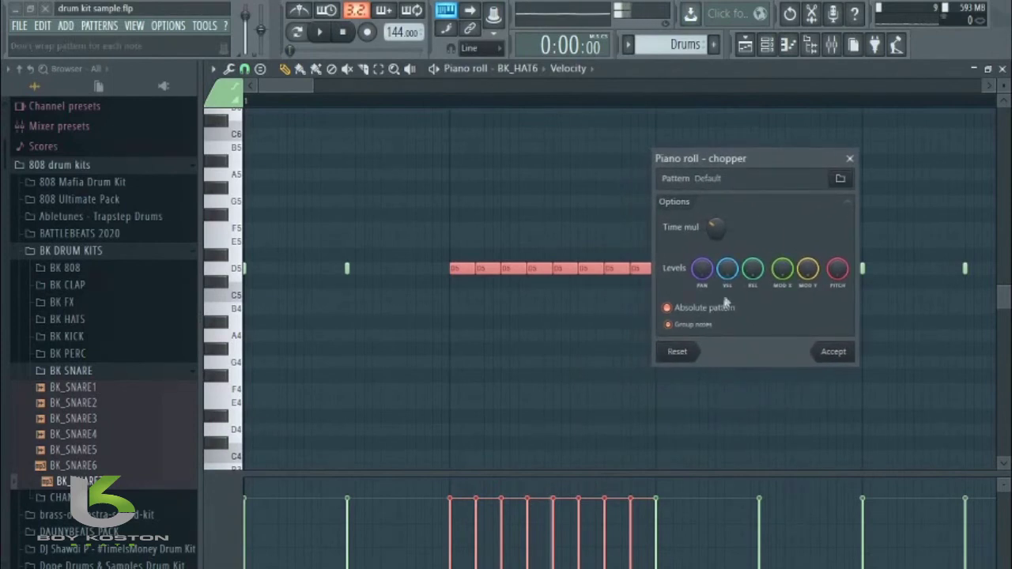
mouse_move(716, 228)
mouse_down()
mouse_move(716, 237)
mouse_move(716, 221)
mouse_up()
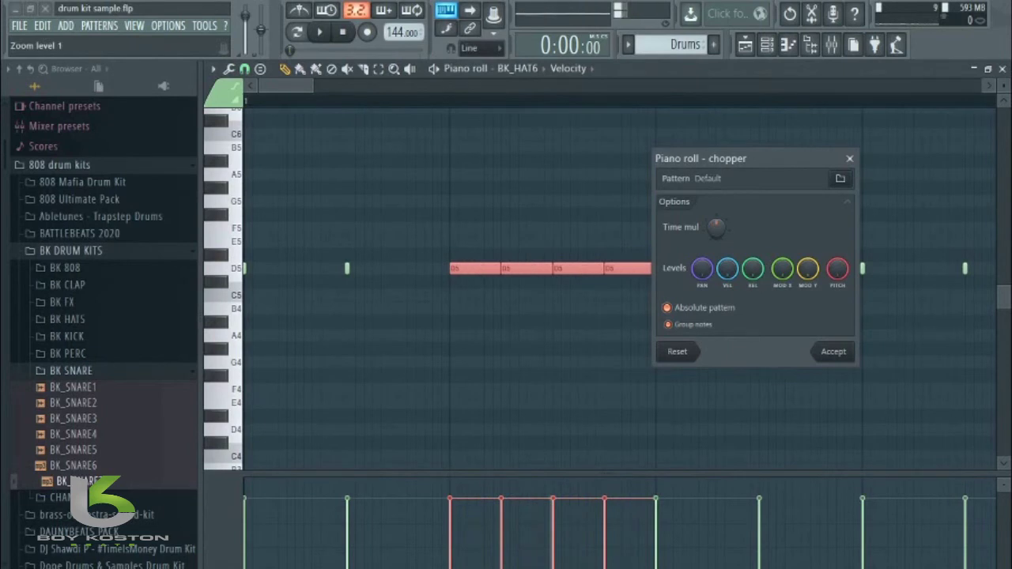
drag(735, 158, 795, 154)
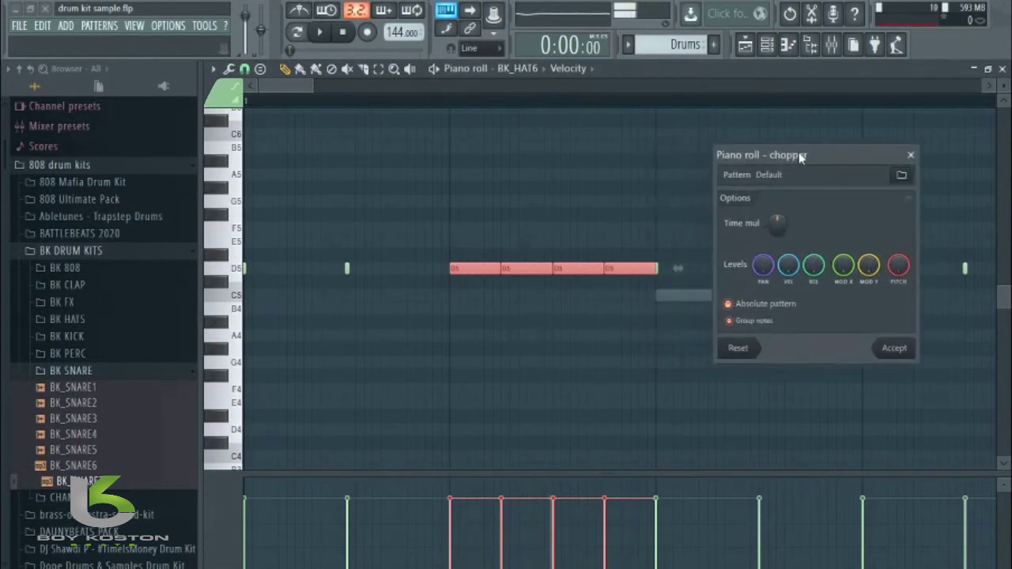
key(space)
key(space)
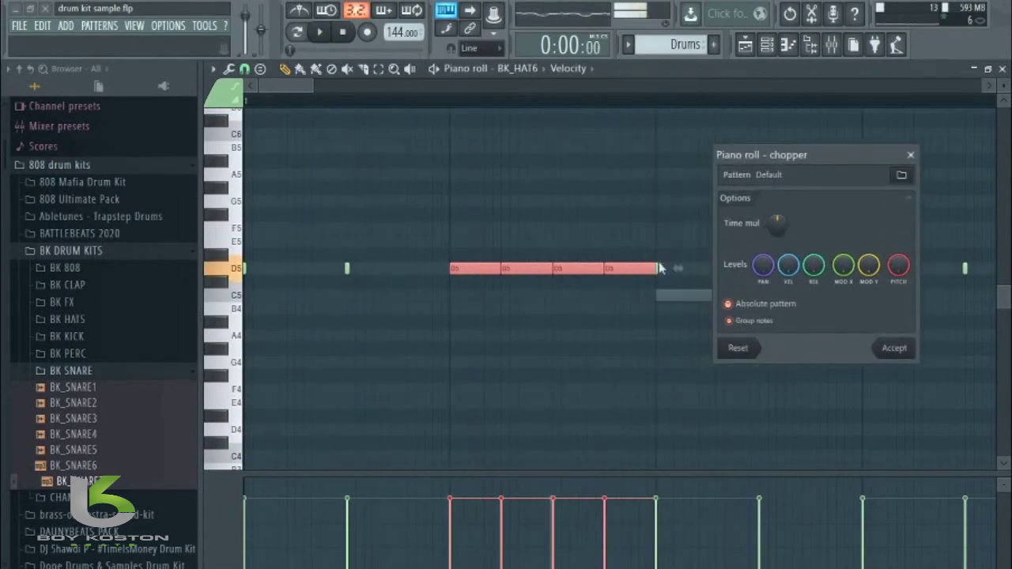
click(895, 353)
Step: Audition the bar 1 hat roll, delete the hat note at step 11, and play the pattern again
key(space)
key(space)
key(space)
key(space)
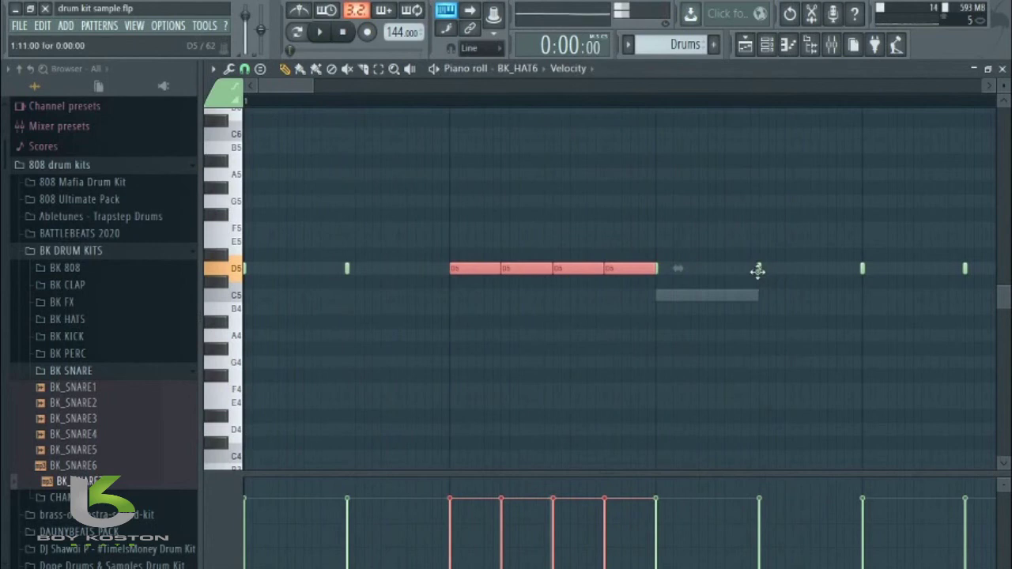
right_click(758, 271)
key(space)
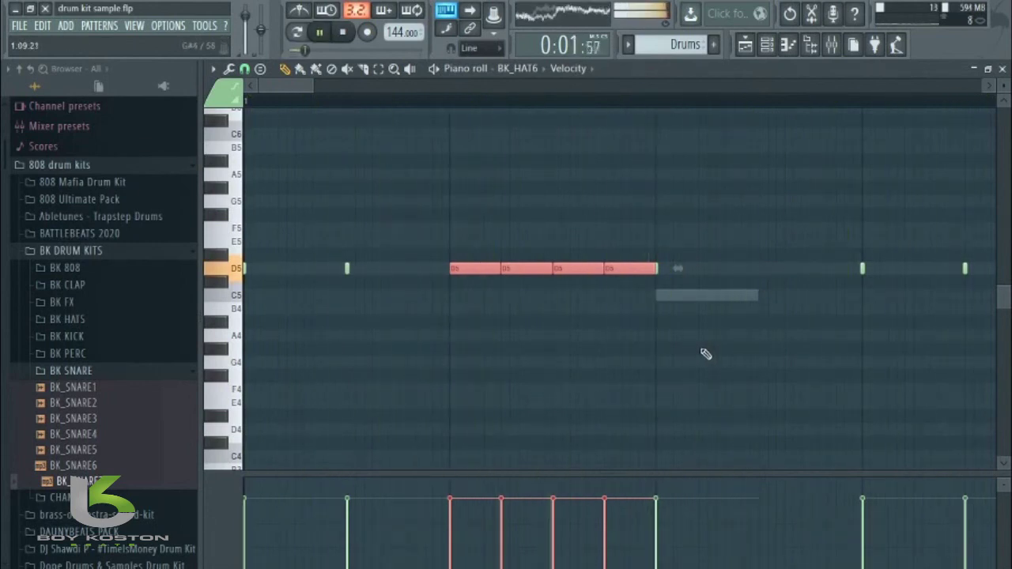
drag(297, 84, 321, 110)
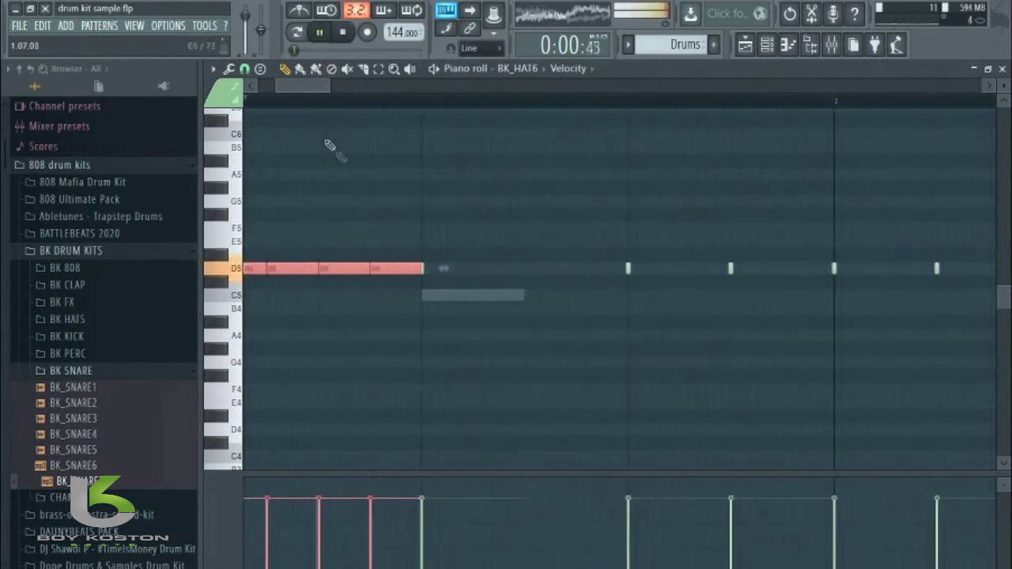
key(space)
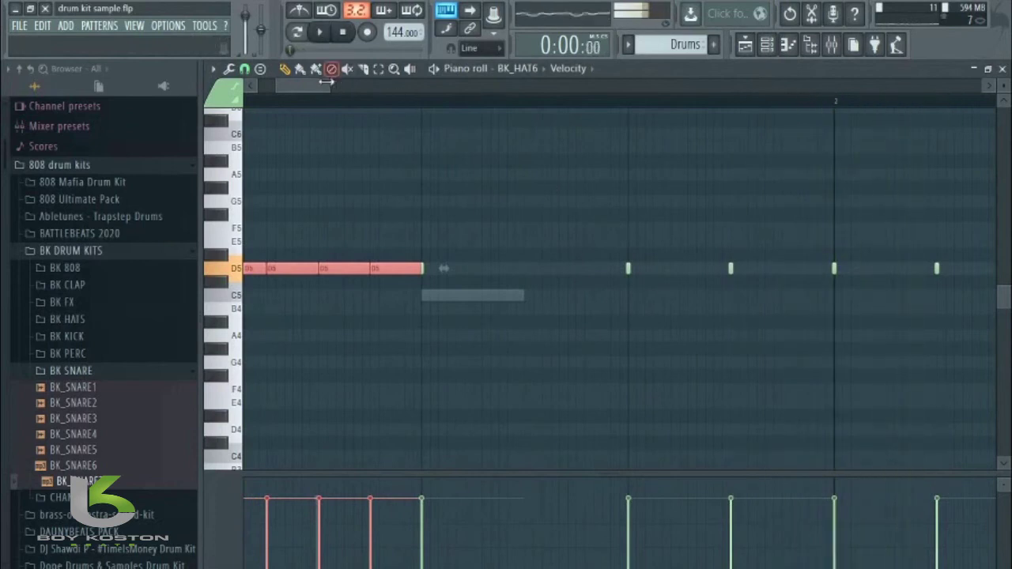
Step: Delete the hat note at step 7 of bar 2 and stretch the D5 note at step 5 to about four steps
drag(317, 86, 354, 109)
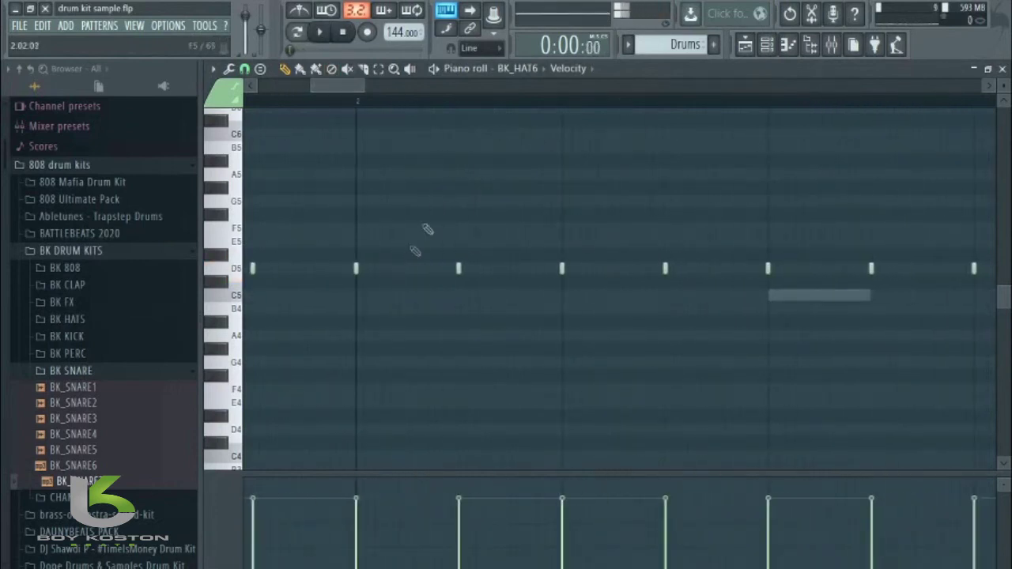
key(space)
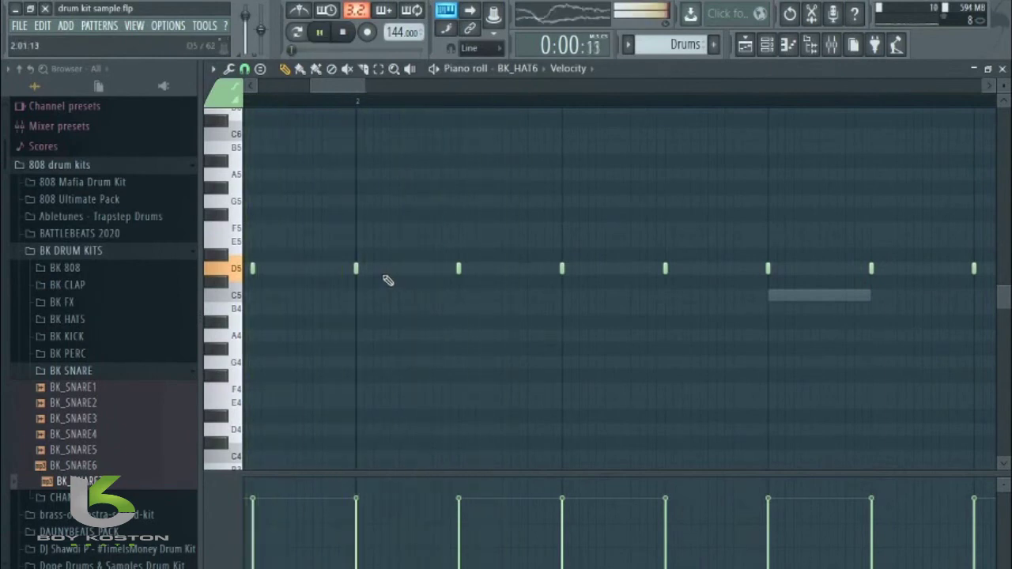
drag(340, 84, 328, 79)
key(space)
right_click(807, 270)
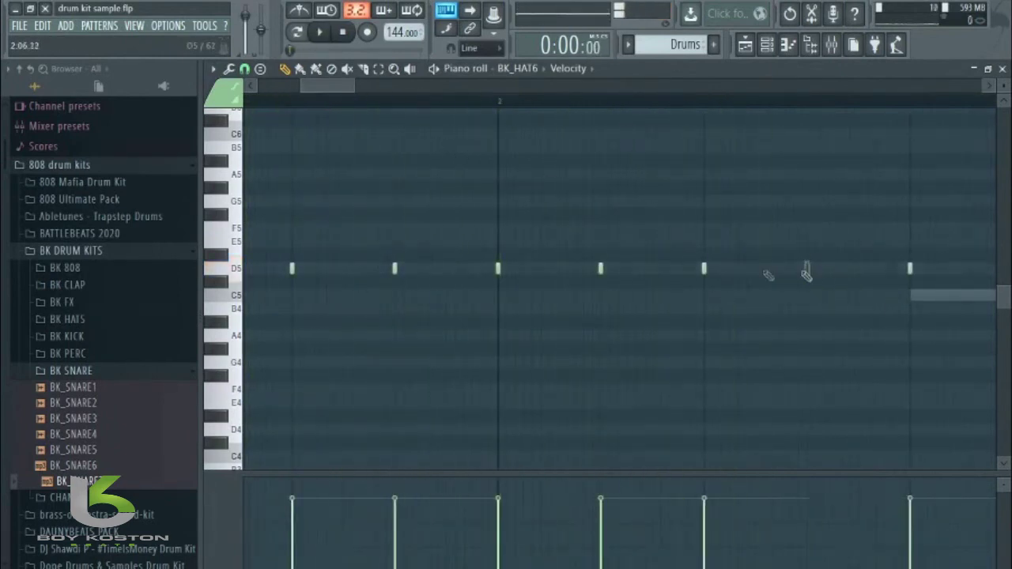
click(710, 270)
right_click(712, 269)
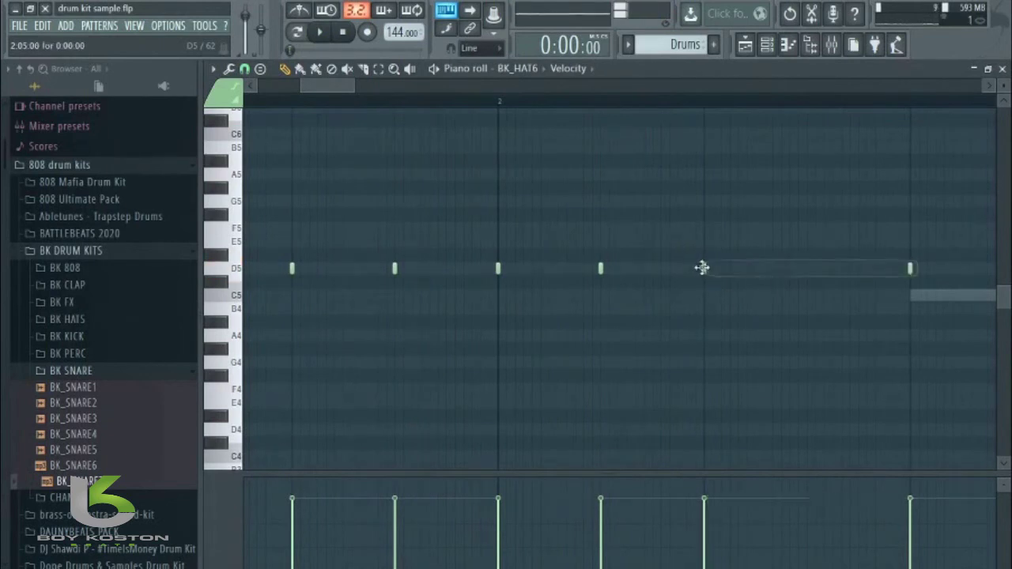
drag(707, 269, 917, 302)
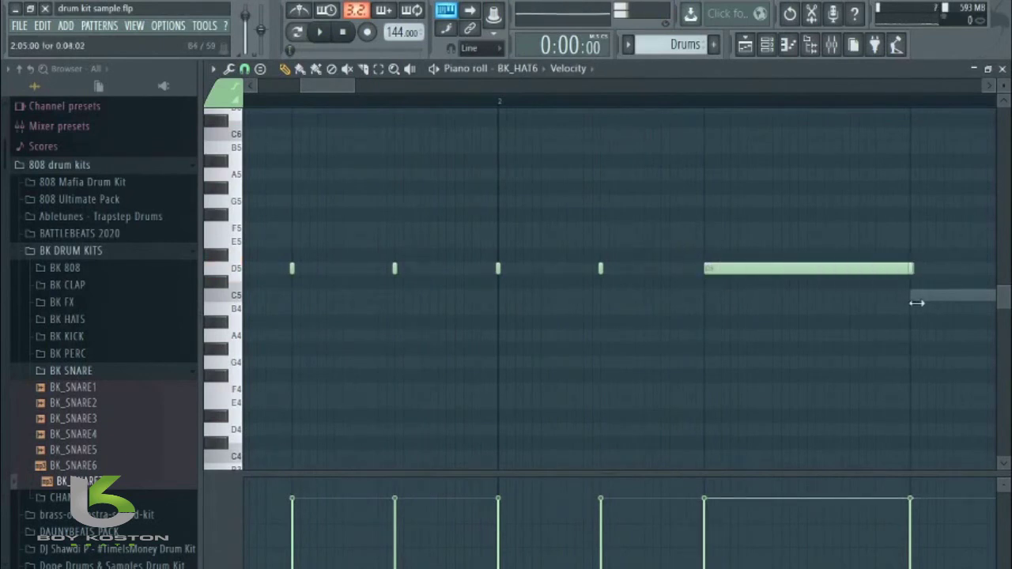
Step: Chop the stretched bar 2 hat note into four equal notes with the Chopper's current settings, and audition the roll
click(820, 273)
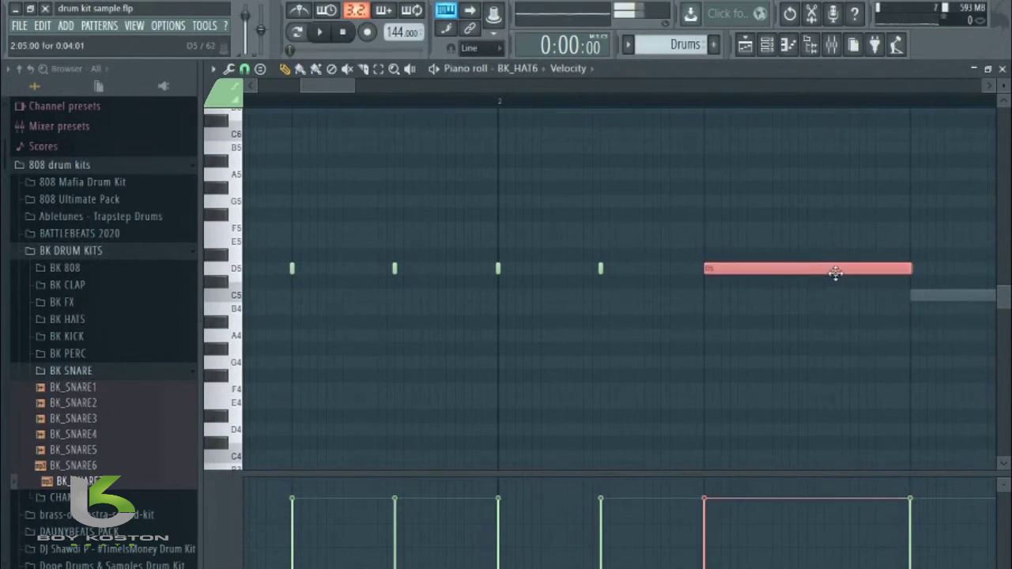
key(ctrl+u)
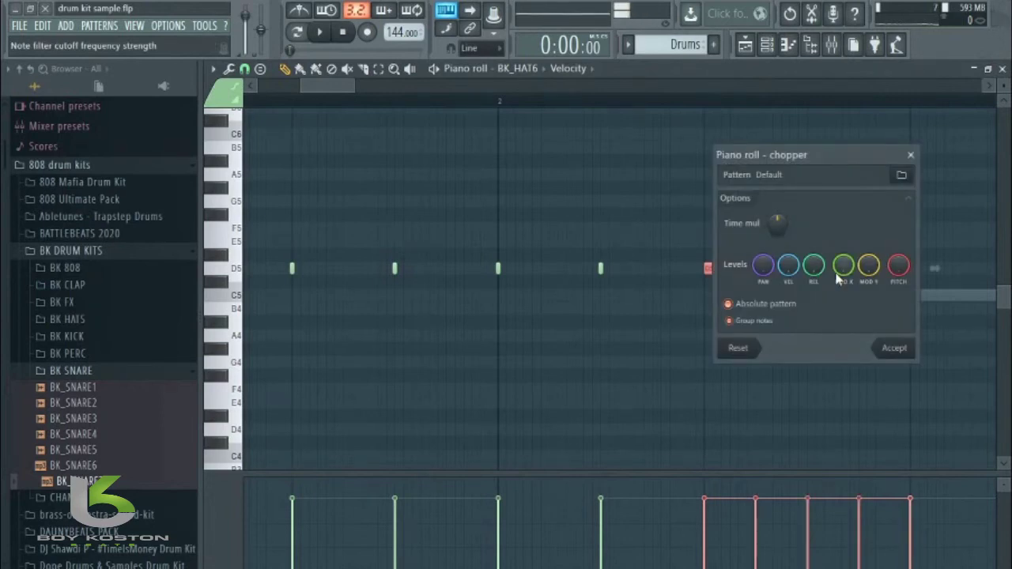
drag(816, 161, 836, 355)
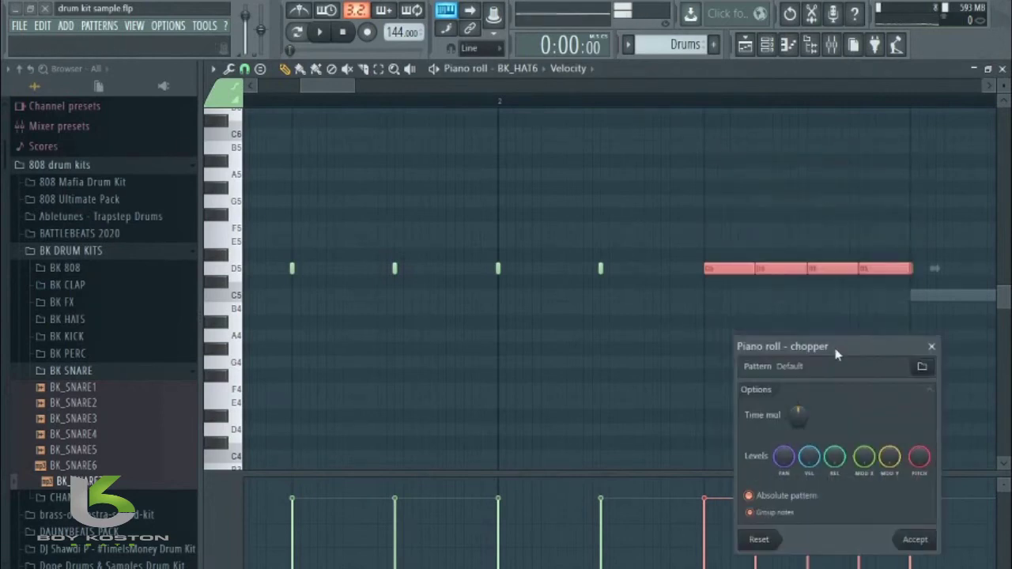
click(917, 540)
key(space)
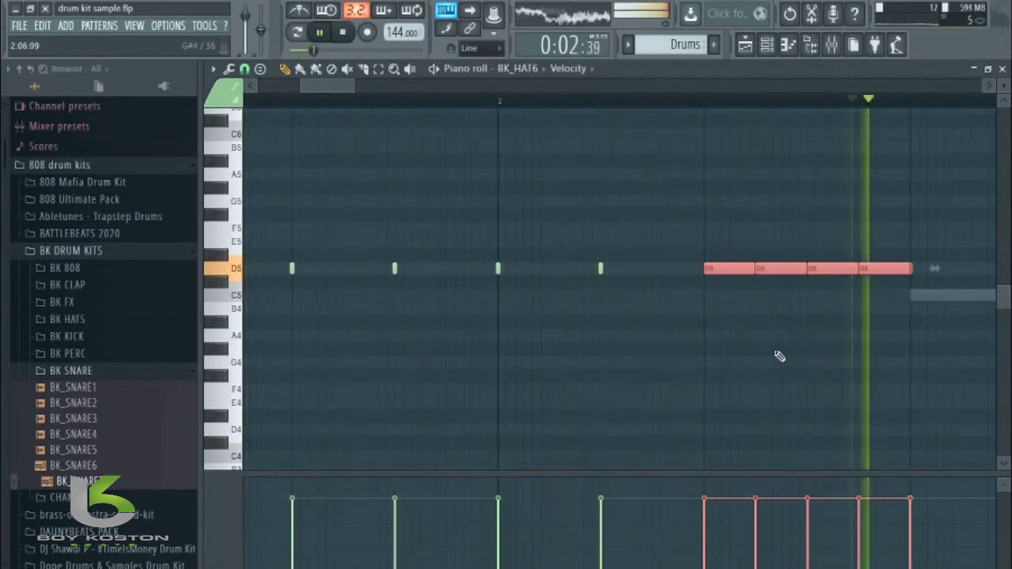
key(space)
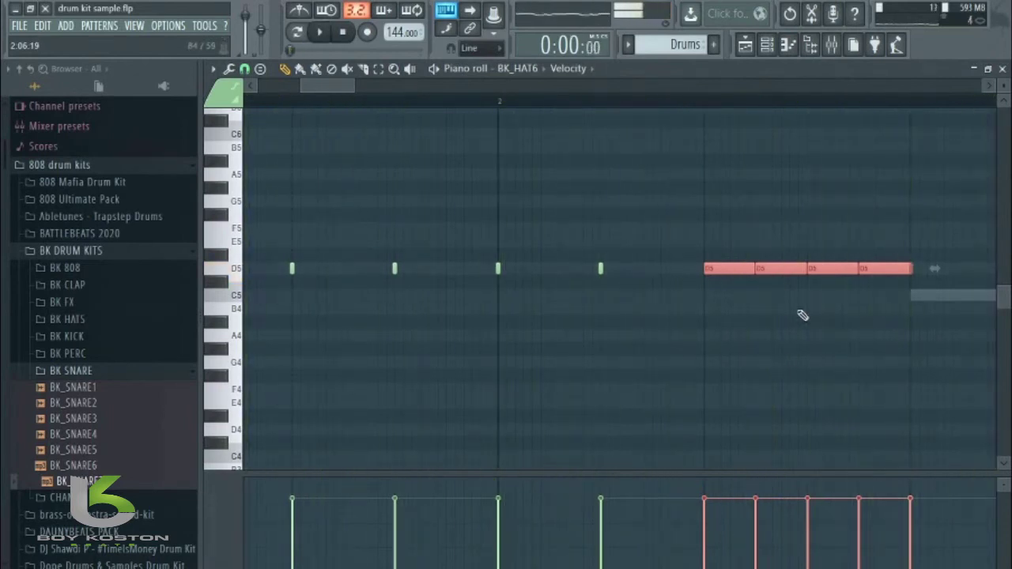
Step: Lower the four chopped hat roll notes in bar 2 to G4 and audition the pattern
key(Down)
key(Down)
key(Down)
key(Down)
key(Down)
key(Down)
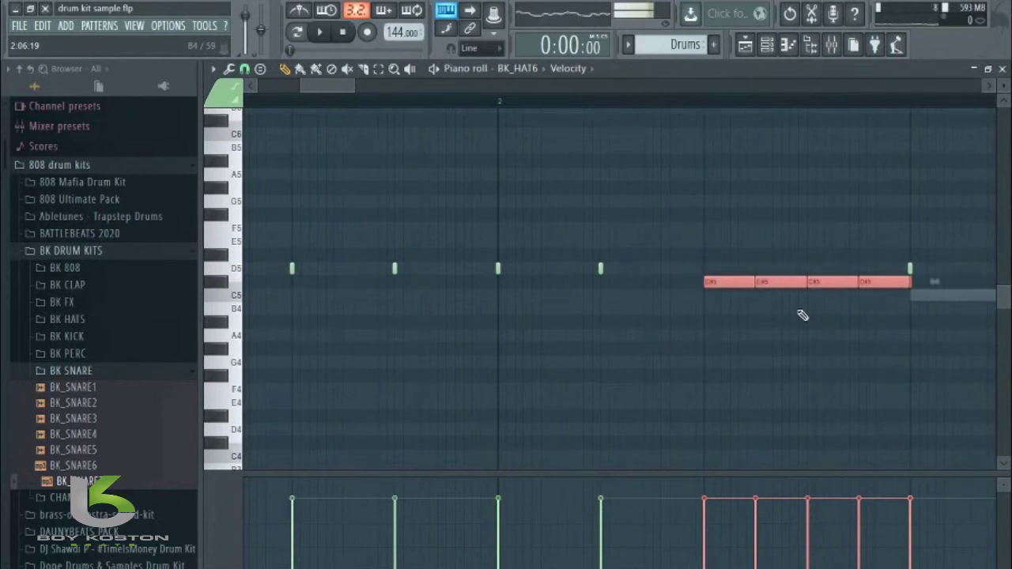
key(Down)
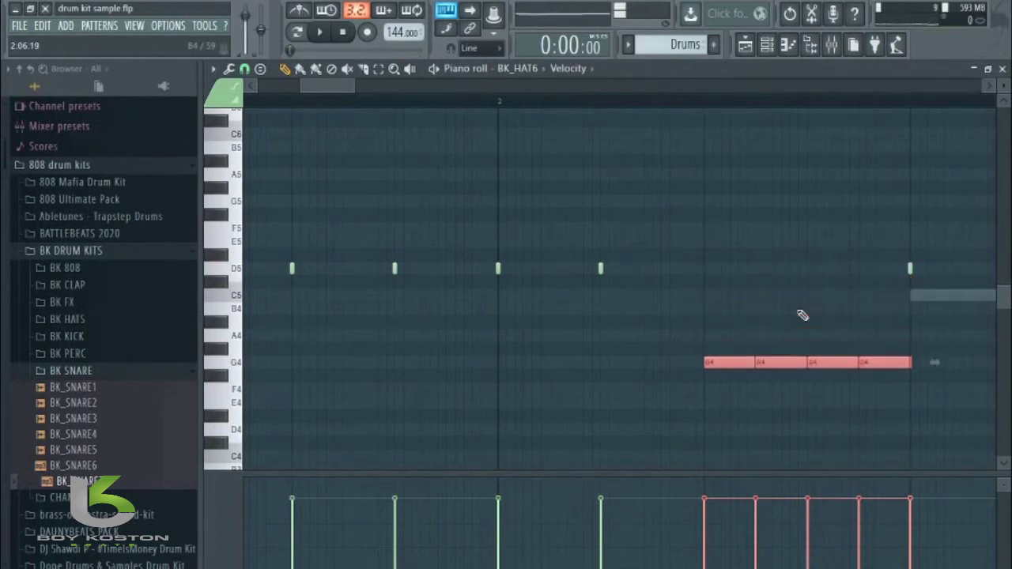
key(space)
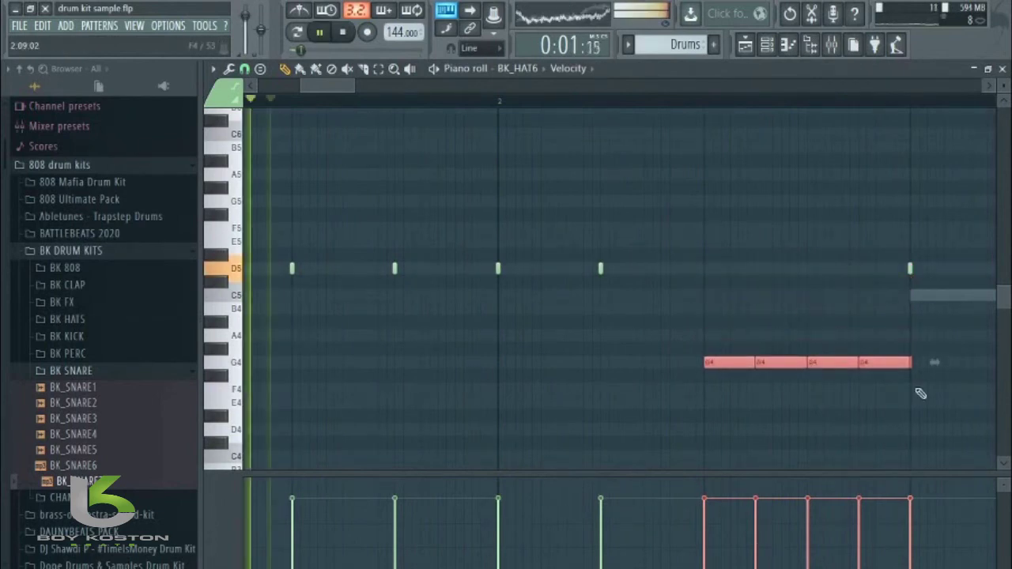
key(space)
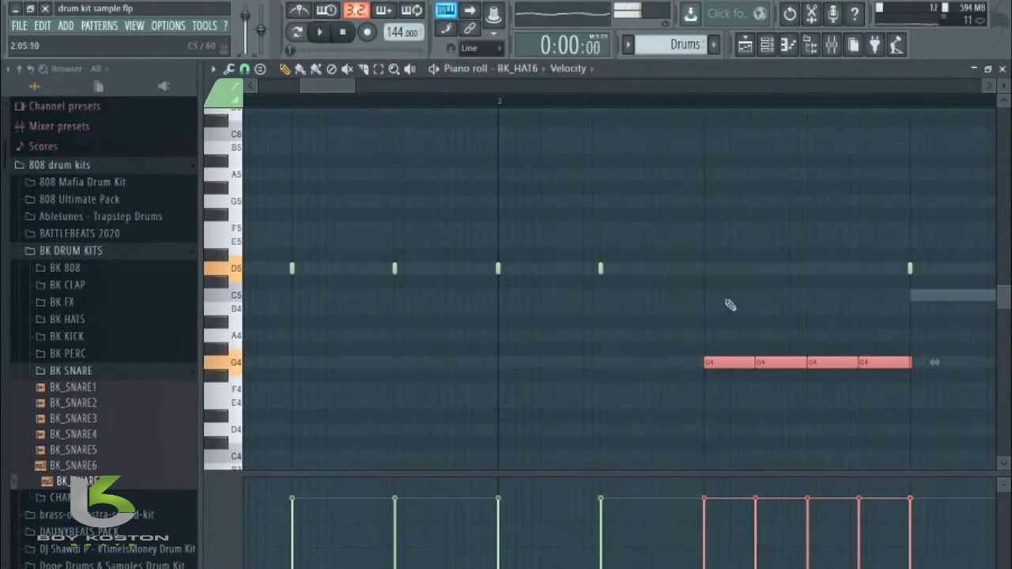
drag(342, 88, 371, 89)
key(space)
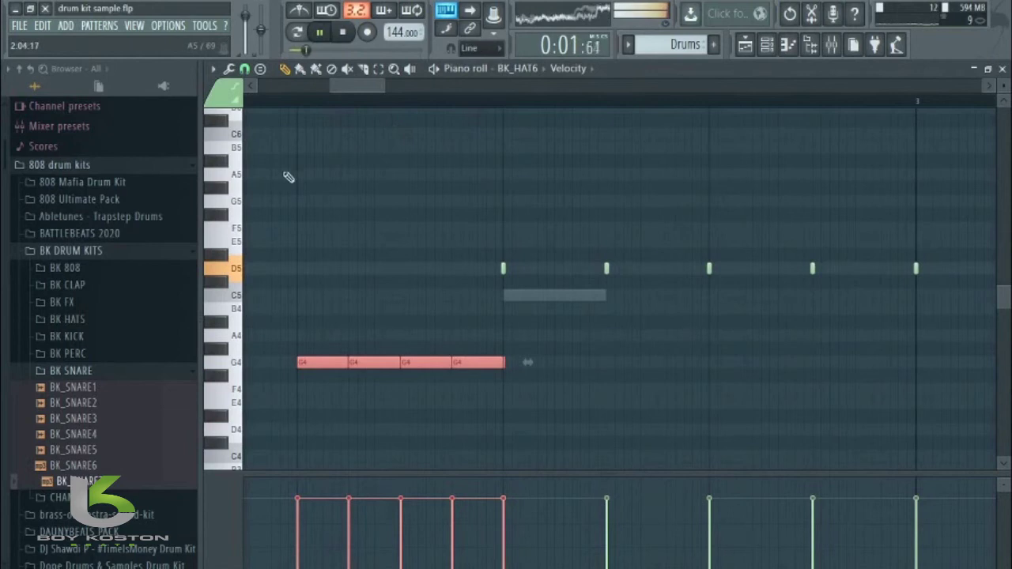
key(space)
Step: Deselect the roll, add short D5 hat notes at steps 5 and 7 of bar 2, and play the pattern
key(ctrl+d)
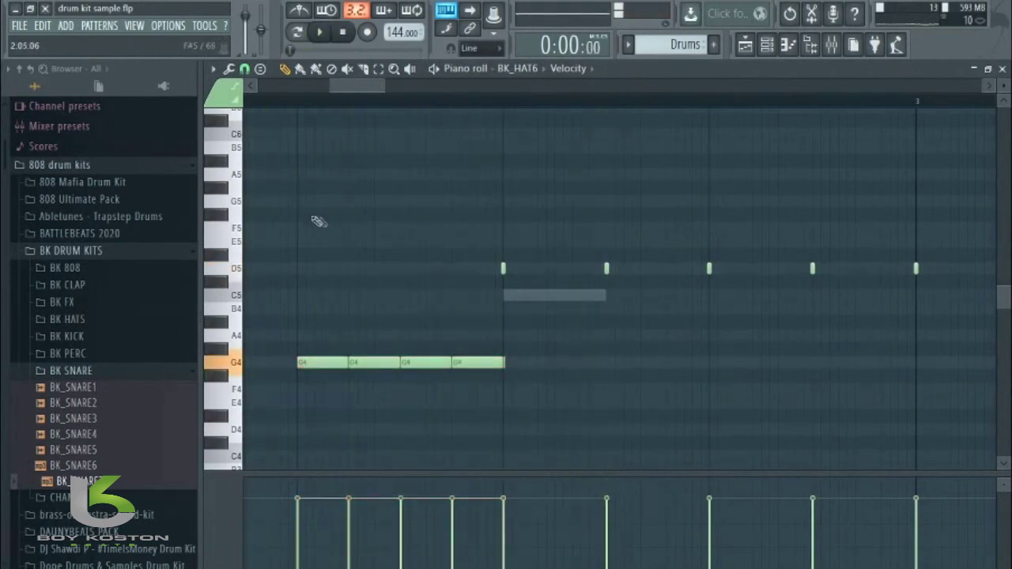
click(302, 273)
right_click(346, 276)
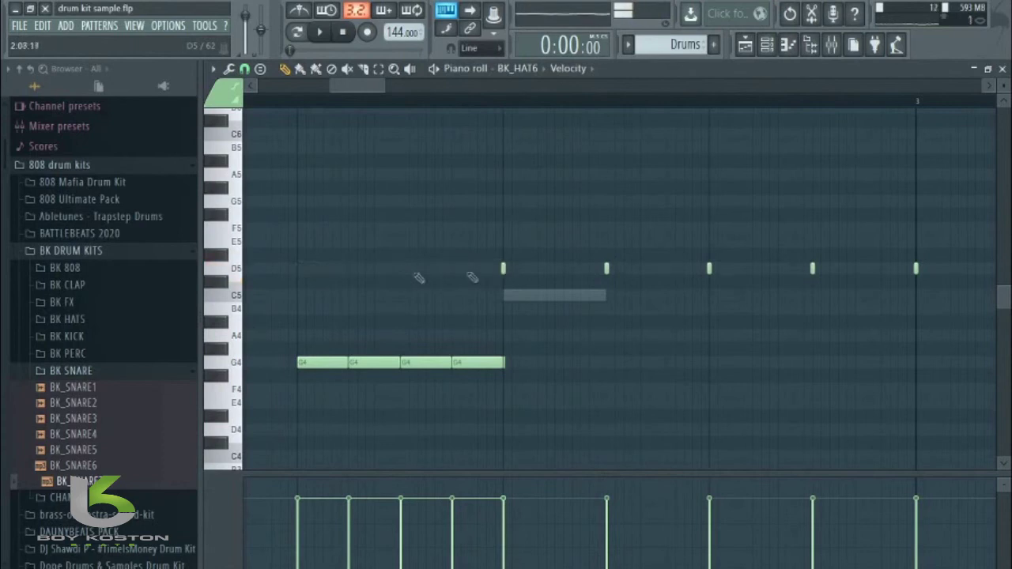
click(297, 269)
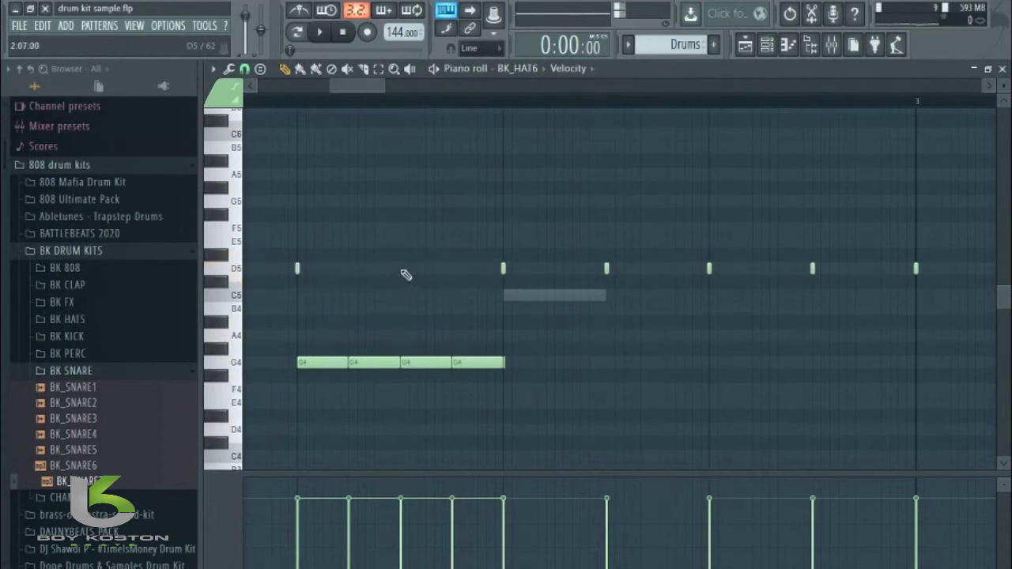
key(space)
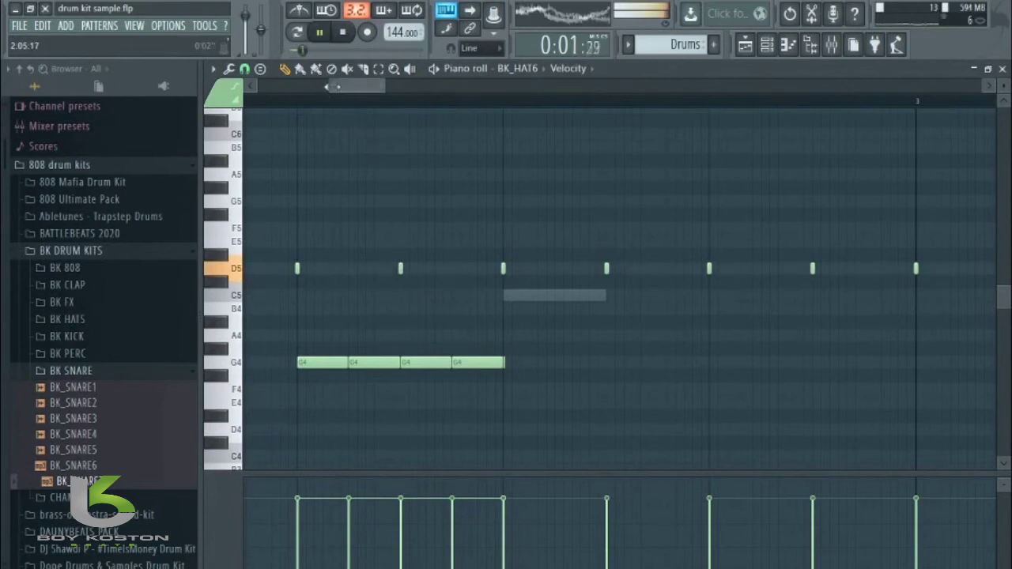
scroll(335, 98, down, 2)
key(space)
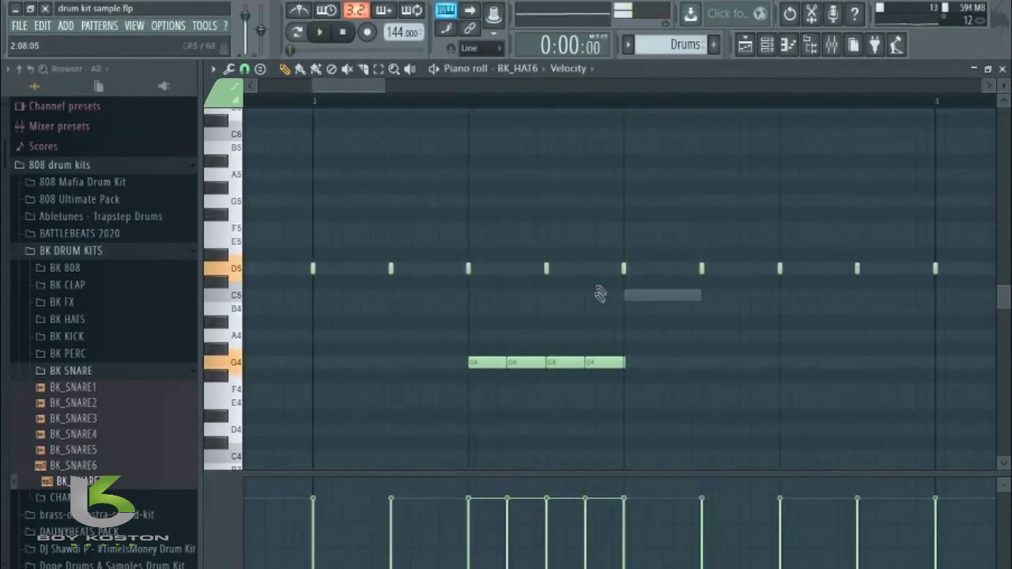
Step: Delete the tiny leftover G4 slice after the bar 2 roll, keeping all four roll notes, and audition the pattern
right_click(617, 363)
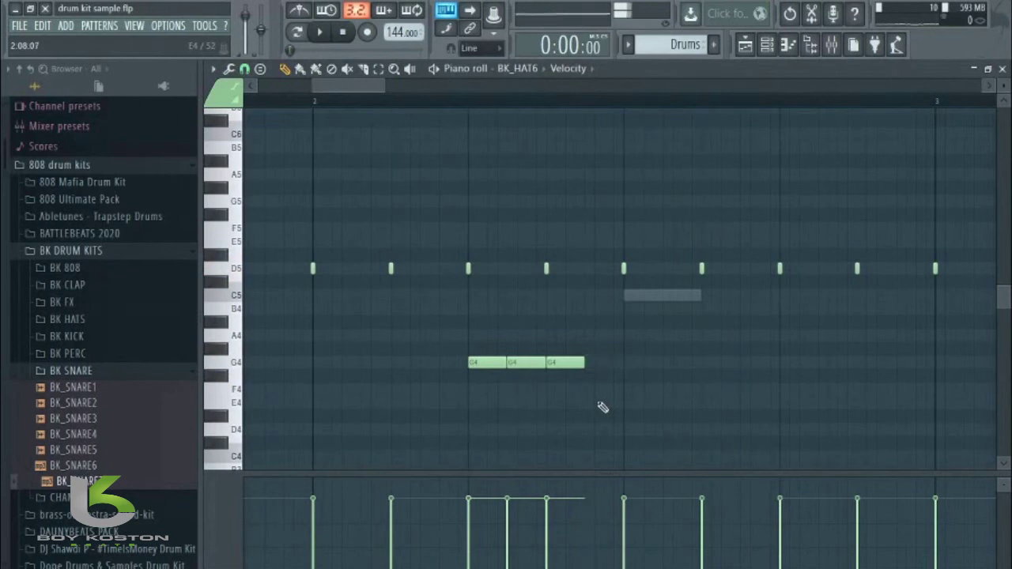
key(ctrl+z)
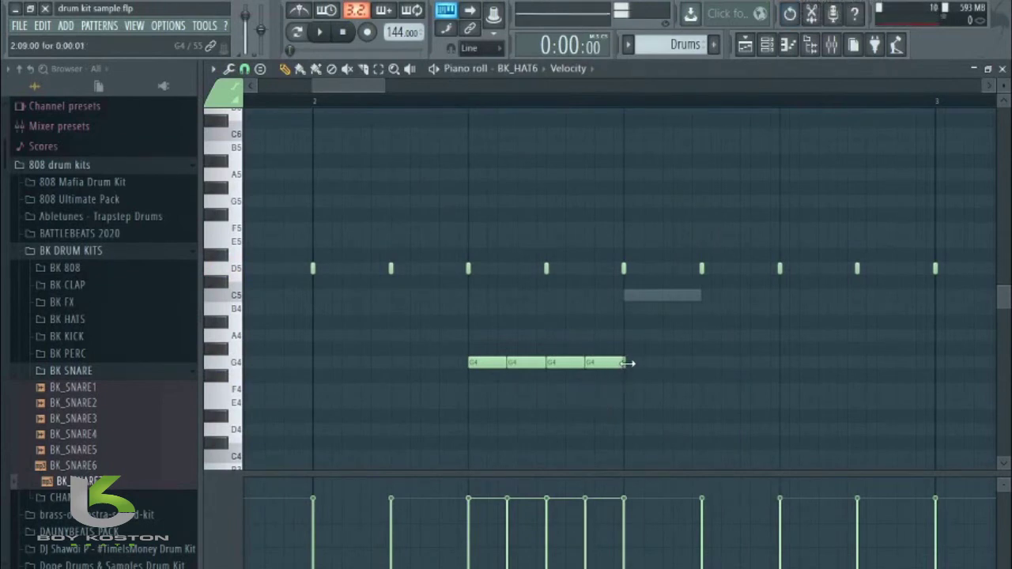
right_click(660, 366)
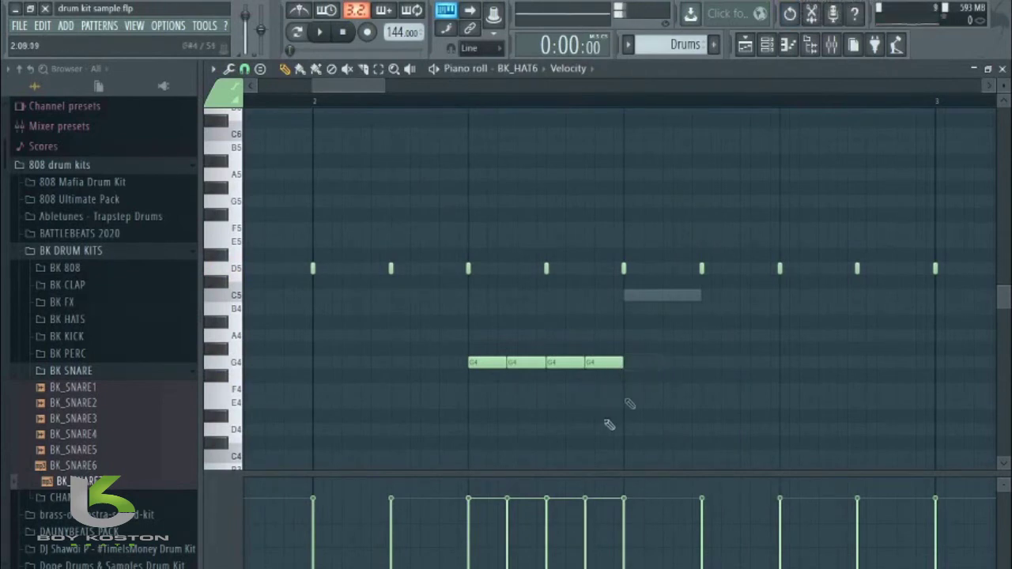
key(space)
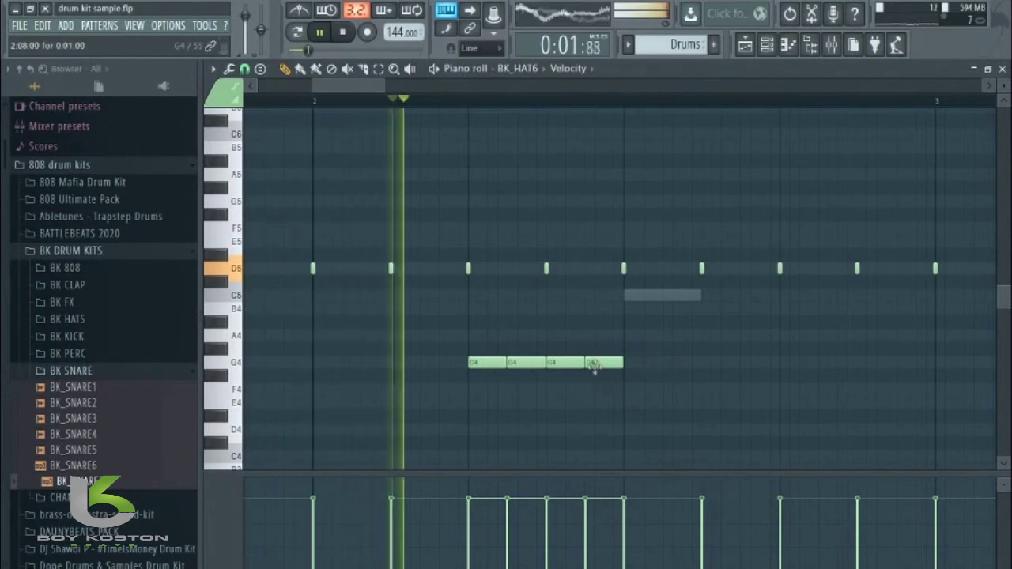
key(space)
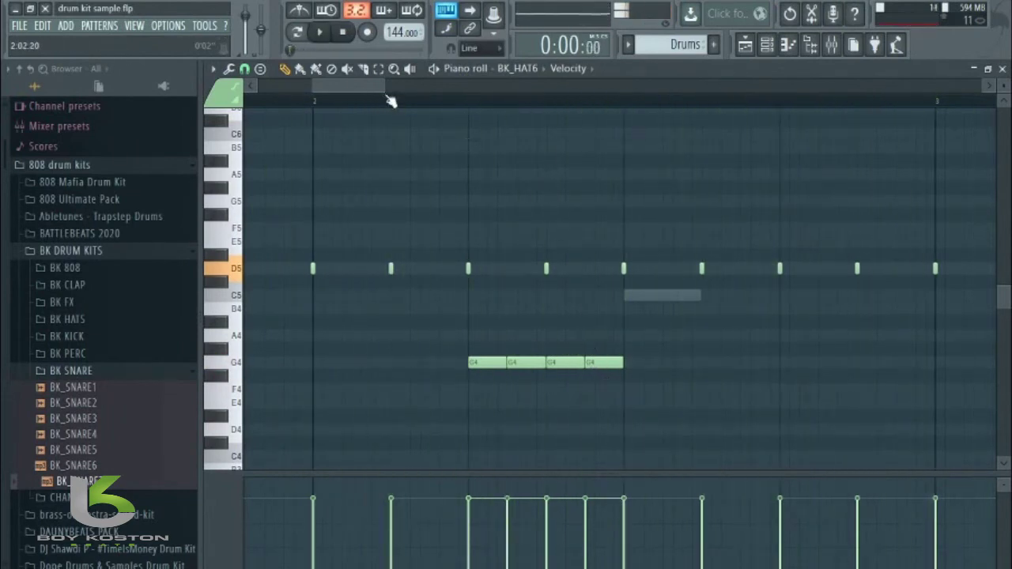
Step: Replace the D5 hats at steps 13 and 15 of bar 2 with a D5 copy of the four-note G4 roll, and audition it
drag(385, 87, 419, 100)
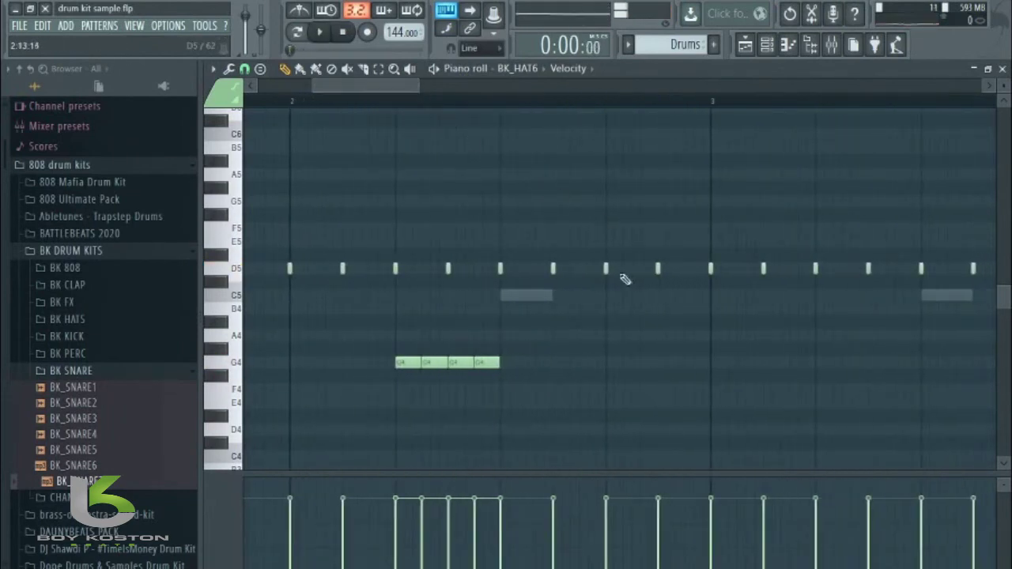
right_click(658, 271)
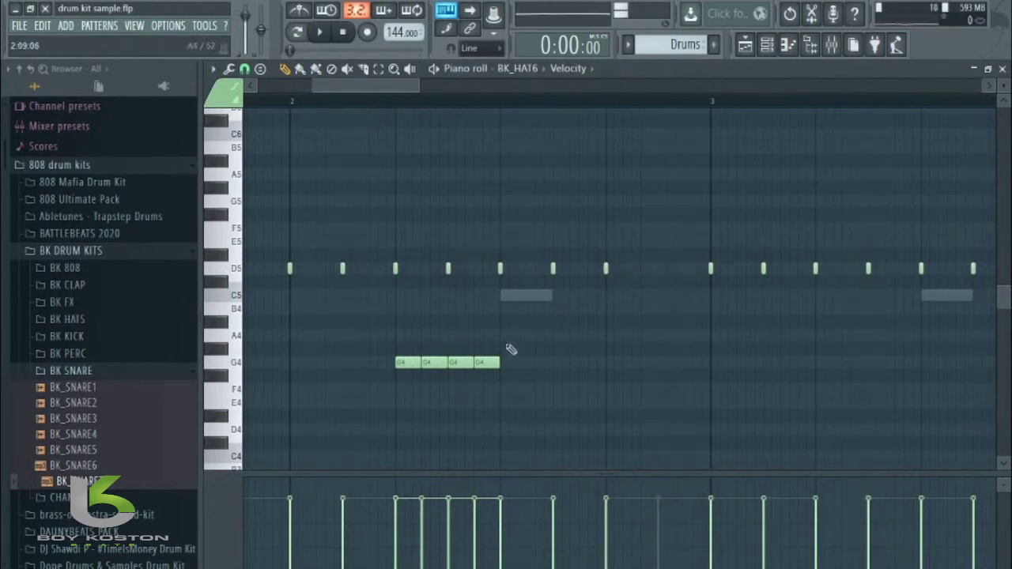
drag(489, 372, 418, 379)
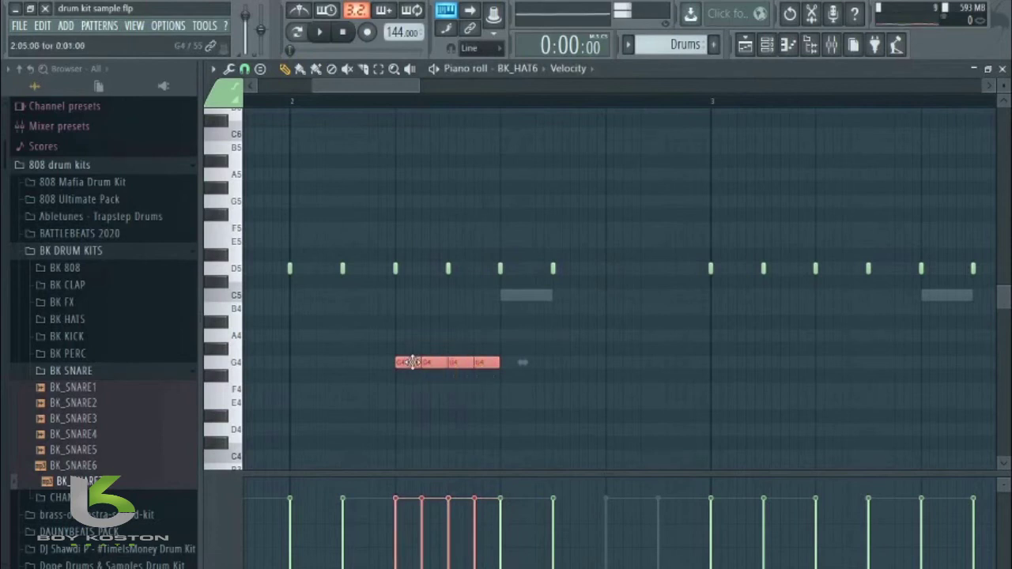
drag(411, 362, 623, 262)
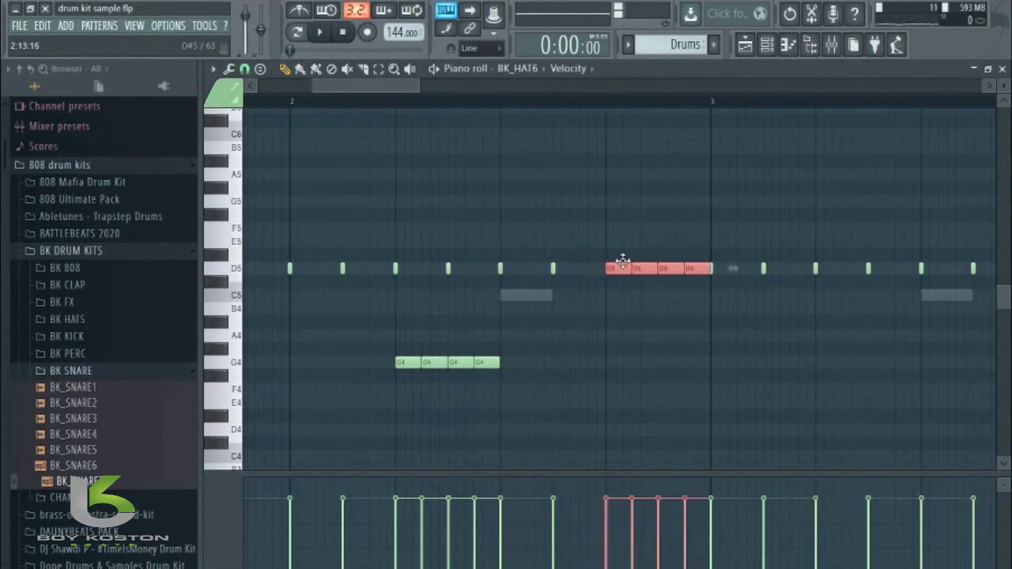
key(space)
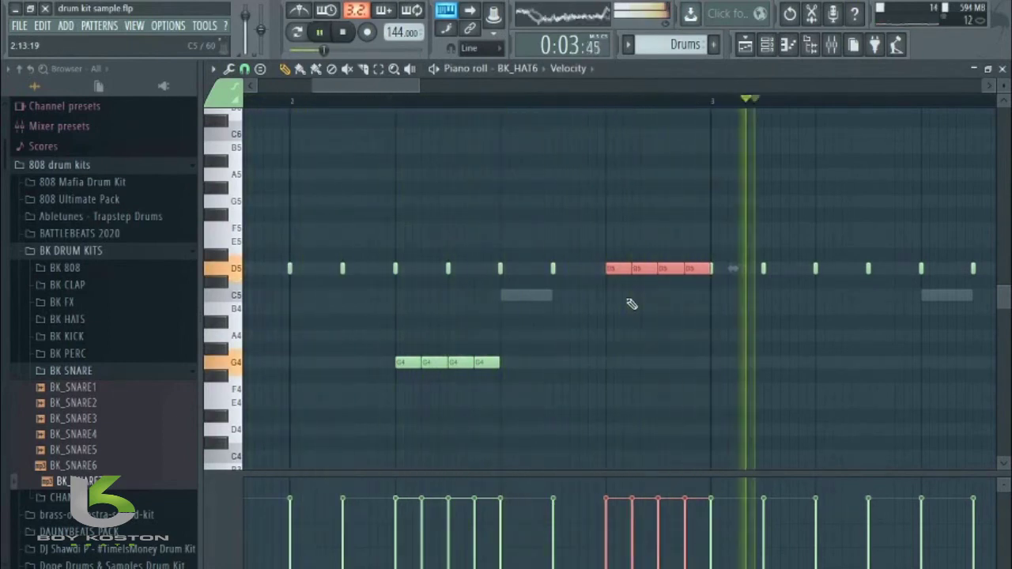
key(space)
Step: Select the plain D5 hat notes following the first hat of bar 3 through bar 8 and delete them
drag(419, 86, 784, 139)
drag(924, 252, 352, 294)
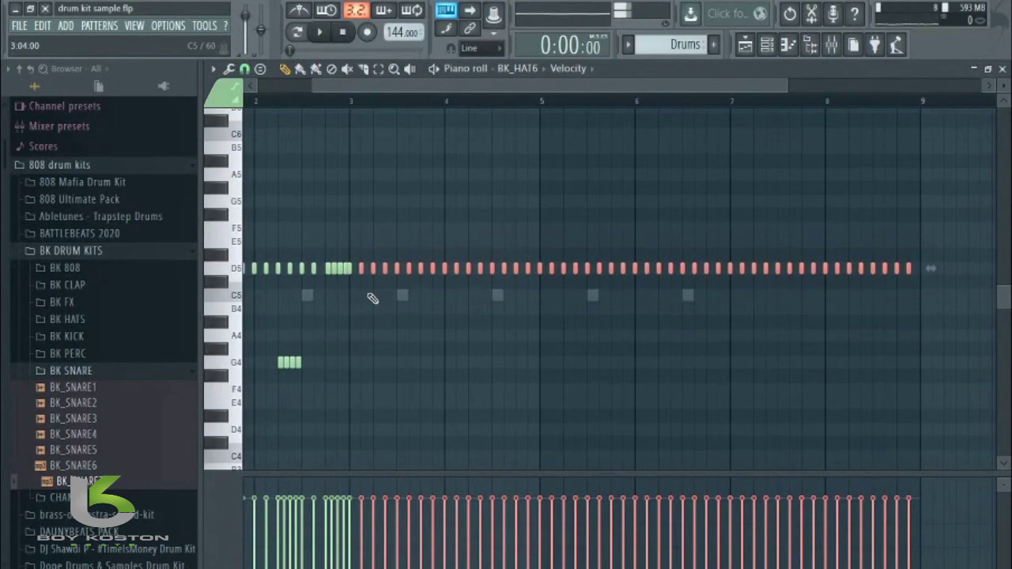
key(Delete)
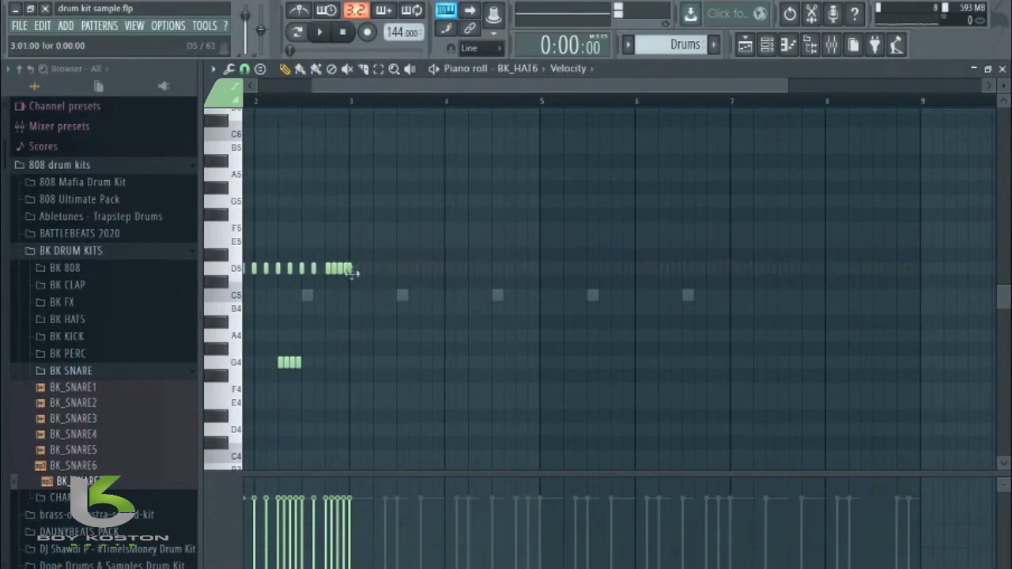
Step: Duplicate the two-bar hat pattern with its rolls to fill bars 3 through 8, and play the result
drag(398, 87, 463, 94)
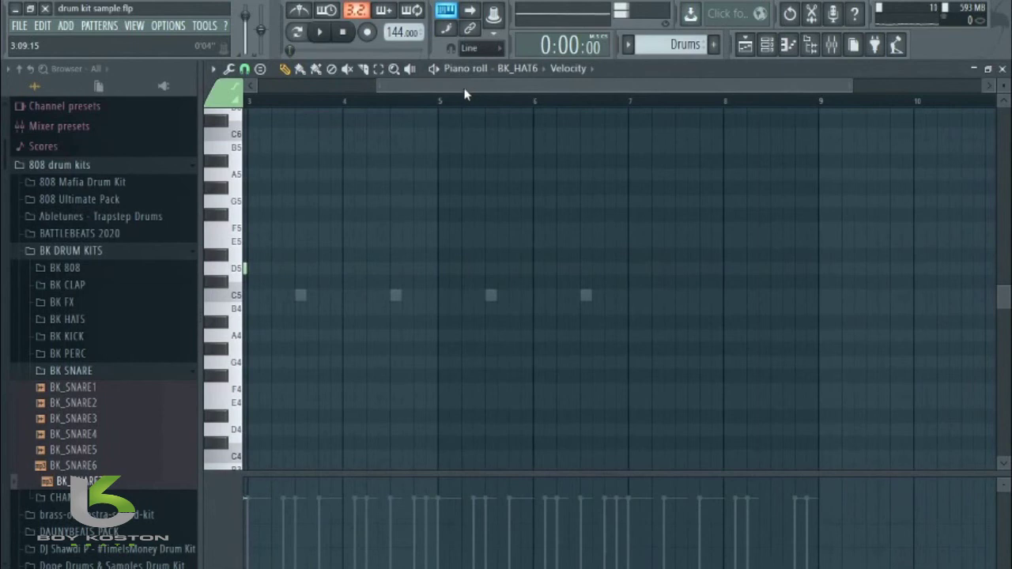
key(ctrl+z)
drag(463, 92, 578, 95)
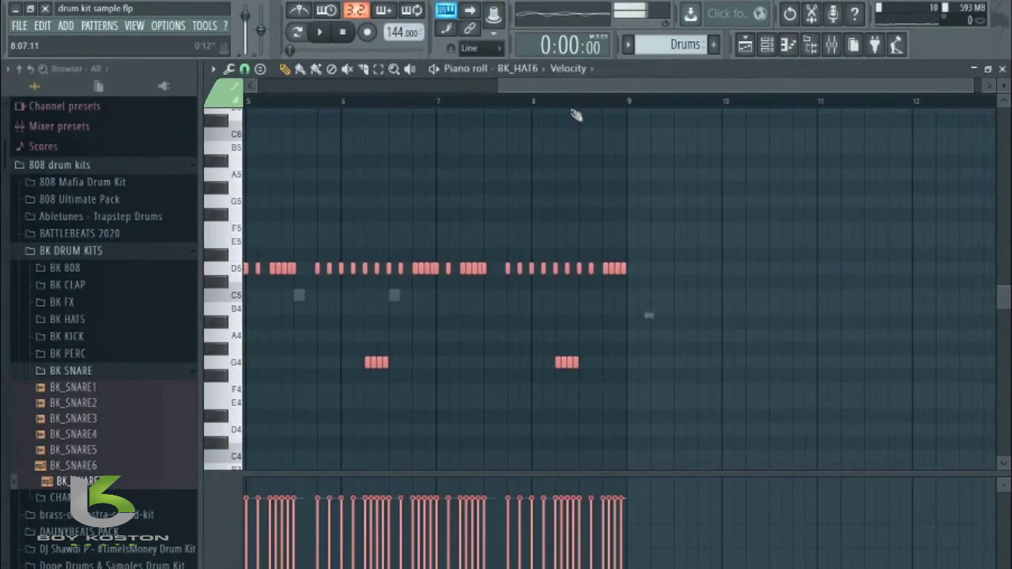
key(ctrl+b)
drag(548, 85, 303, 82)
key(space)
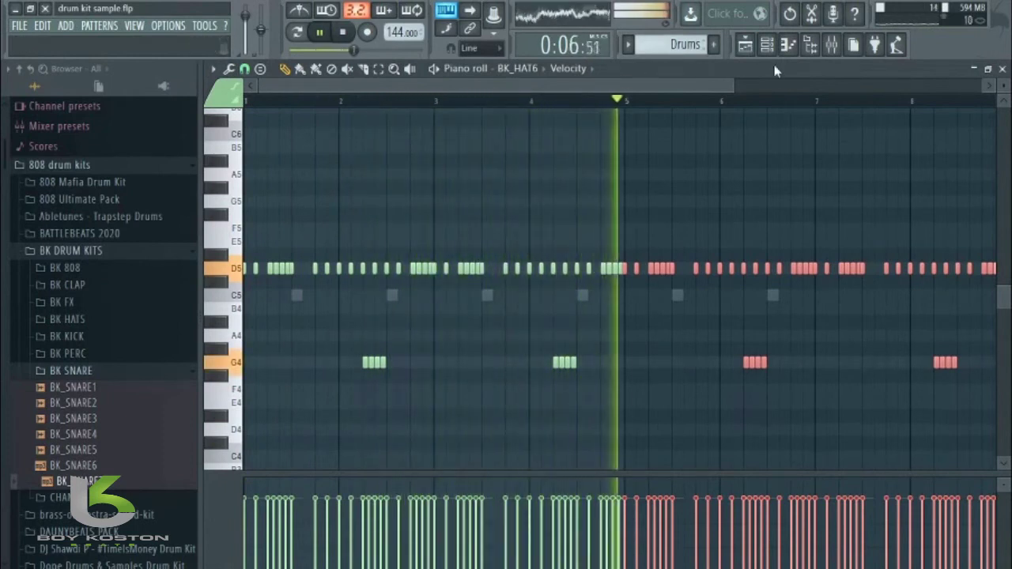
click(808, 48)
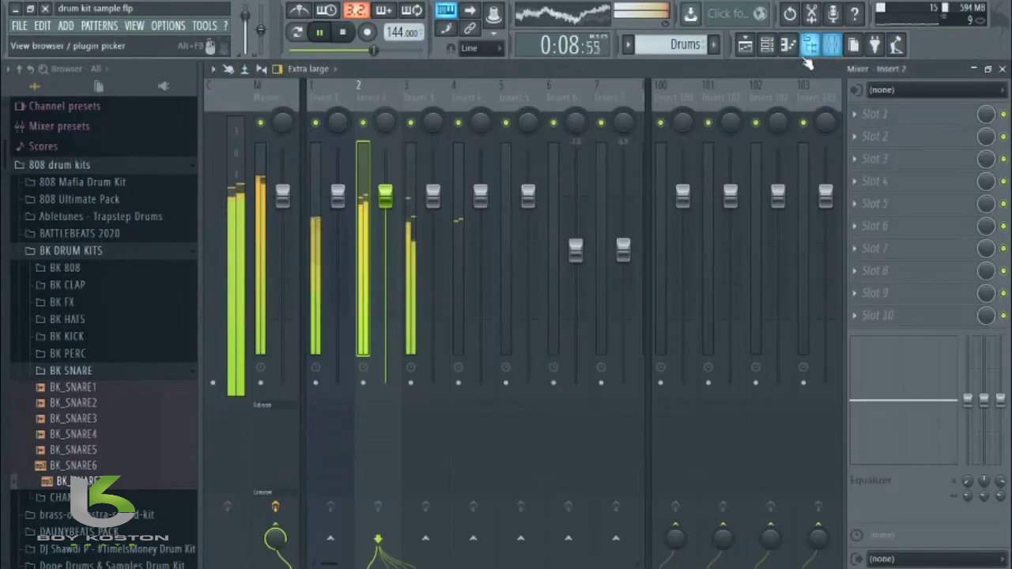
key(space)
Step: Route the drum kit sample melody #2 audio clip from the playlist to mixer track 5
click(745, 45)
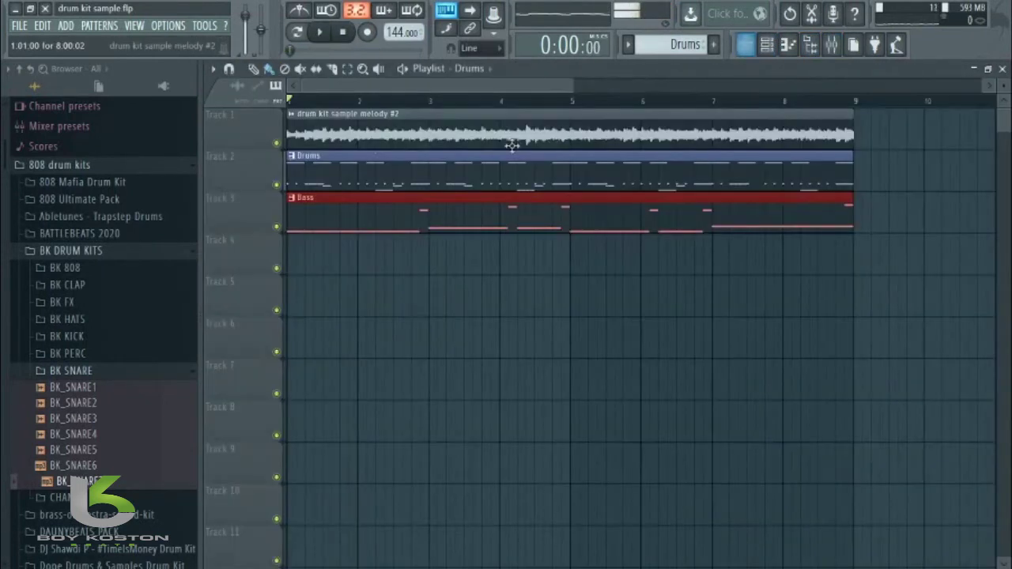
double_click(544, 136)
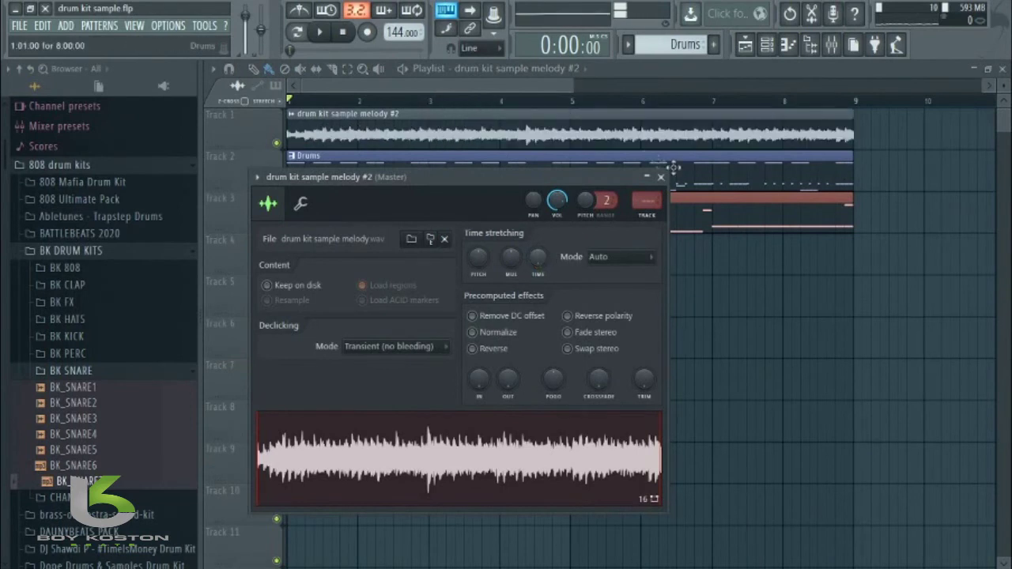
drag(649, 202, 648, 193)
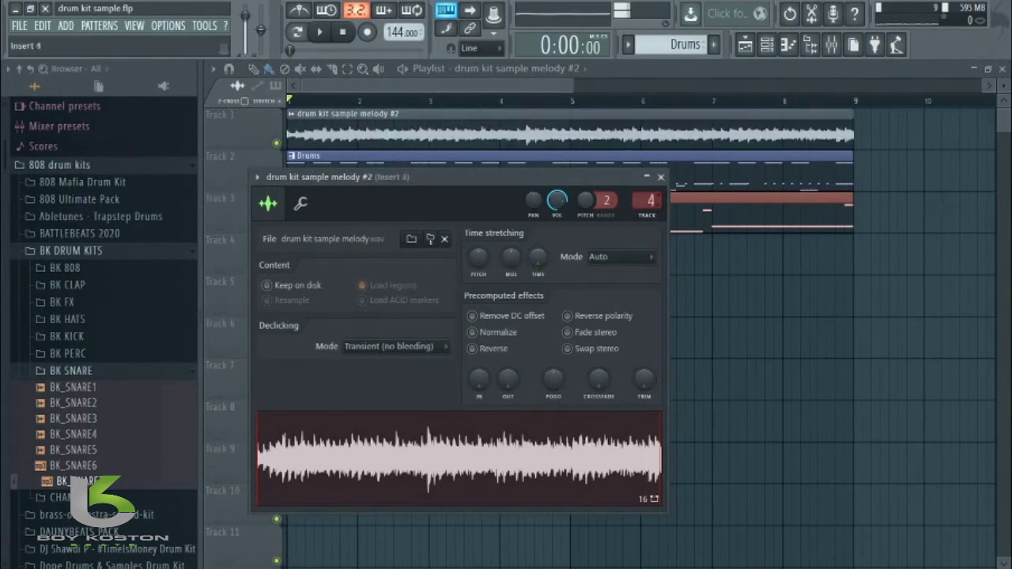
click(661, 177)
Step: Lower the Insert 5 mixer volume to -7.4 dB while the song plays
key(space)
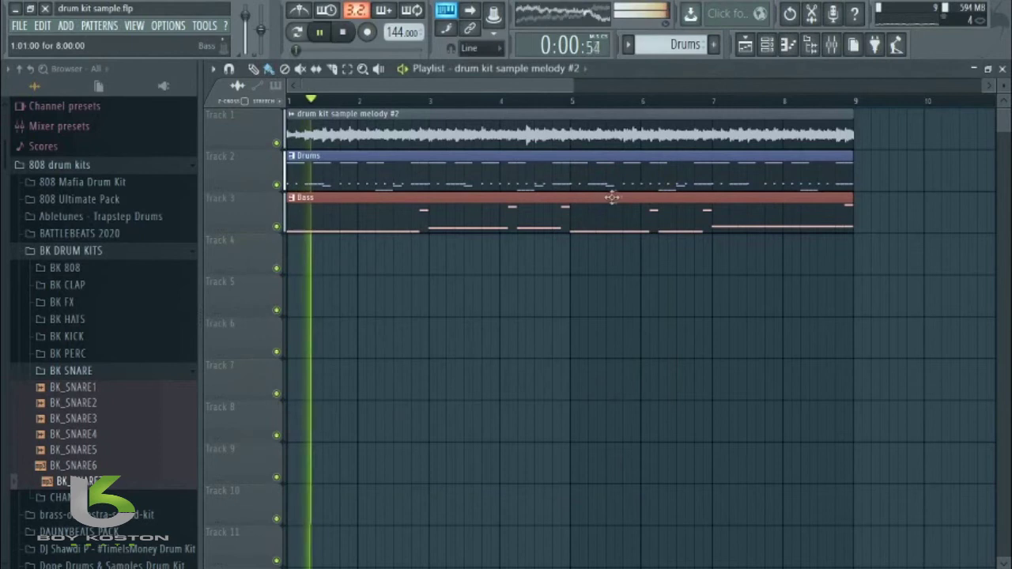
click(831, 45)
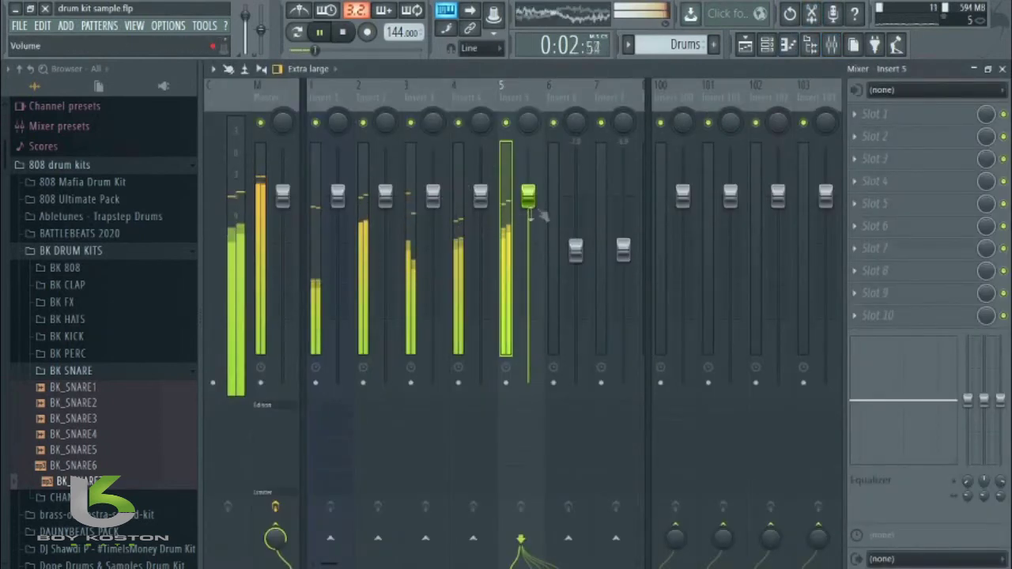
drag(528, 198, 529, 253)
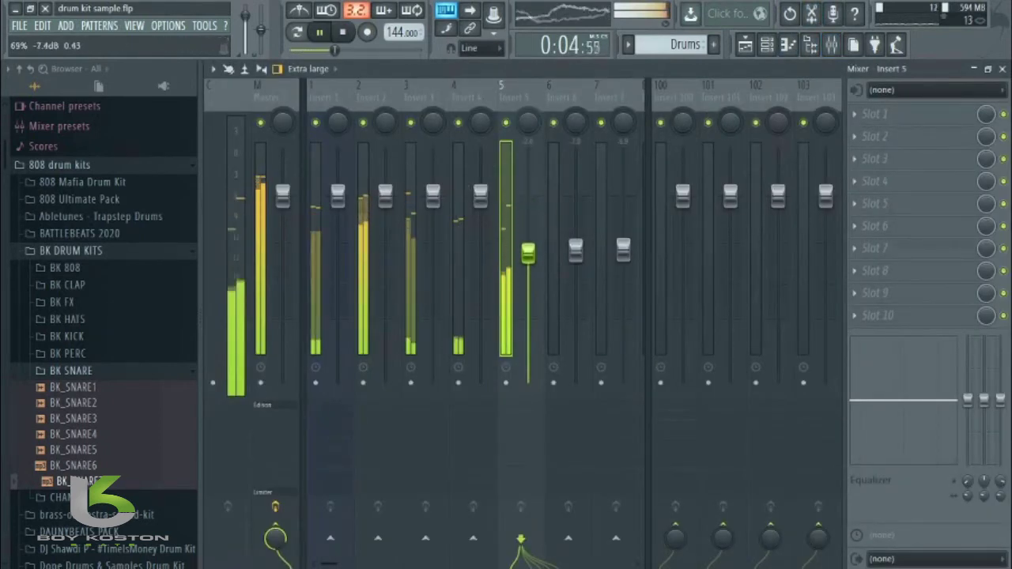
key(space)
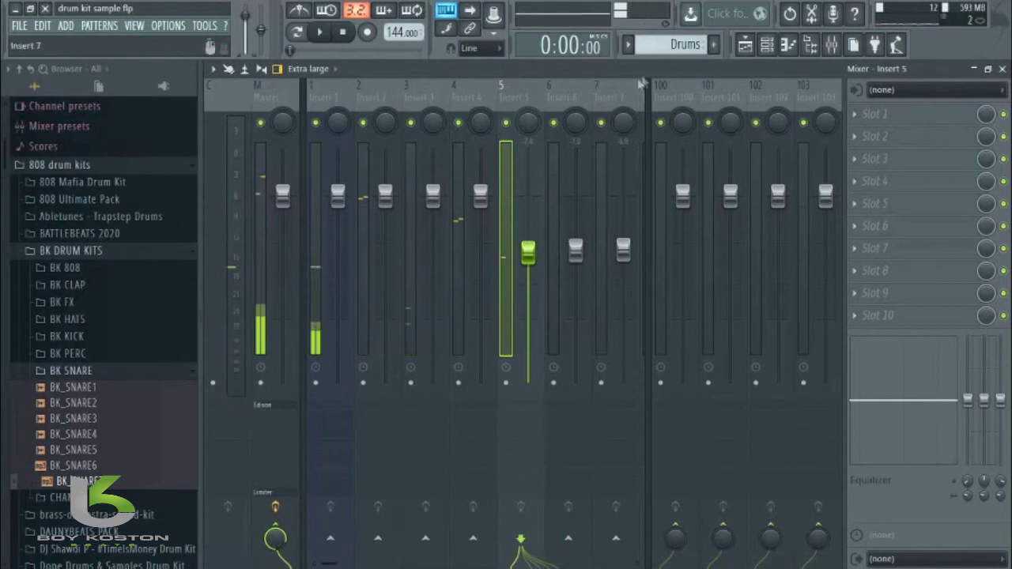
click(745, 45)
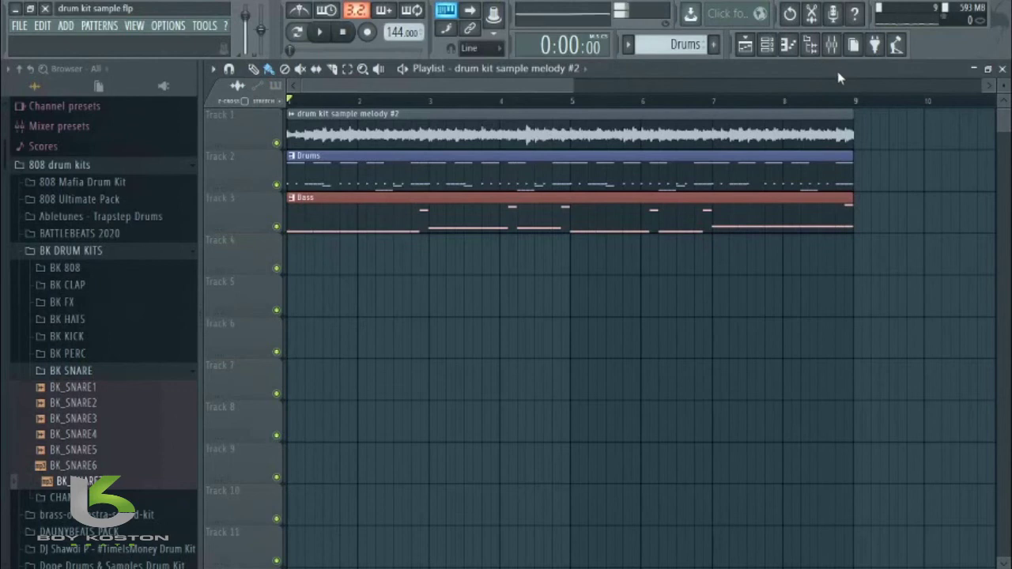
click(832, 46)
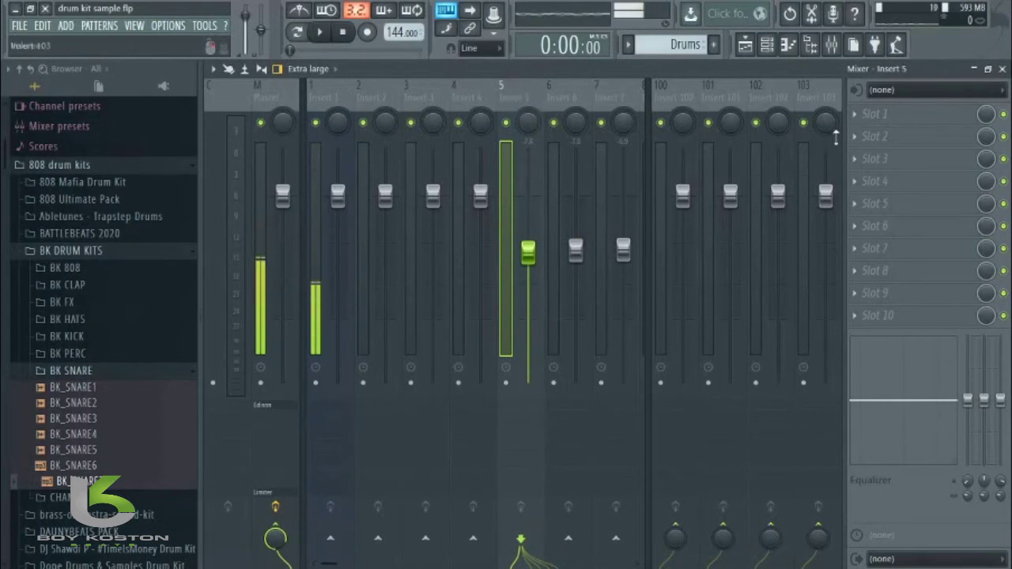
Step: Load Fruity Parametric EQ 2 into the first effect slot of Insert 5 and replace it with Soundgoodizer
click(896, 124)
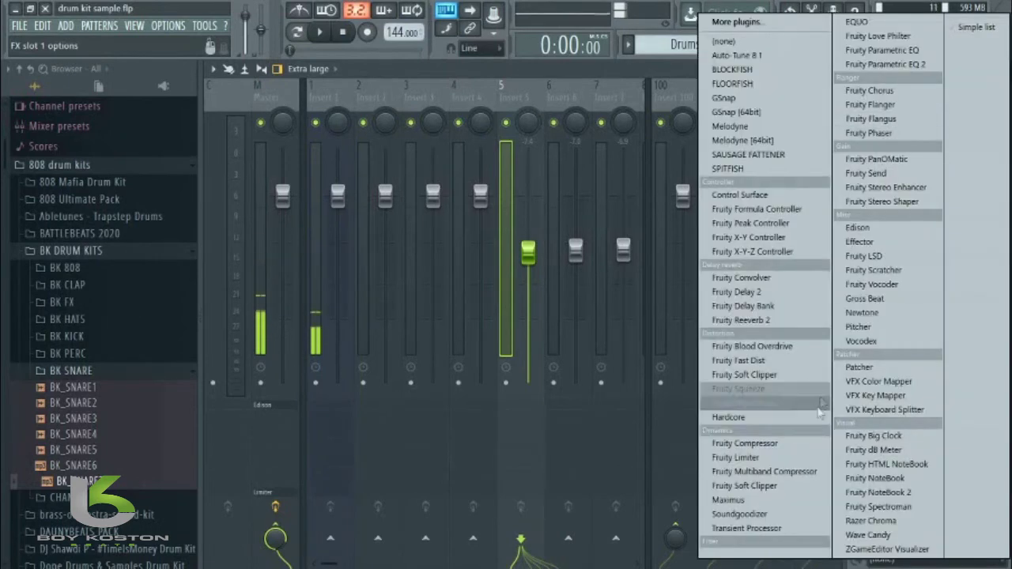
click(889, 65)
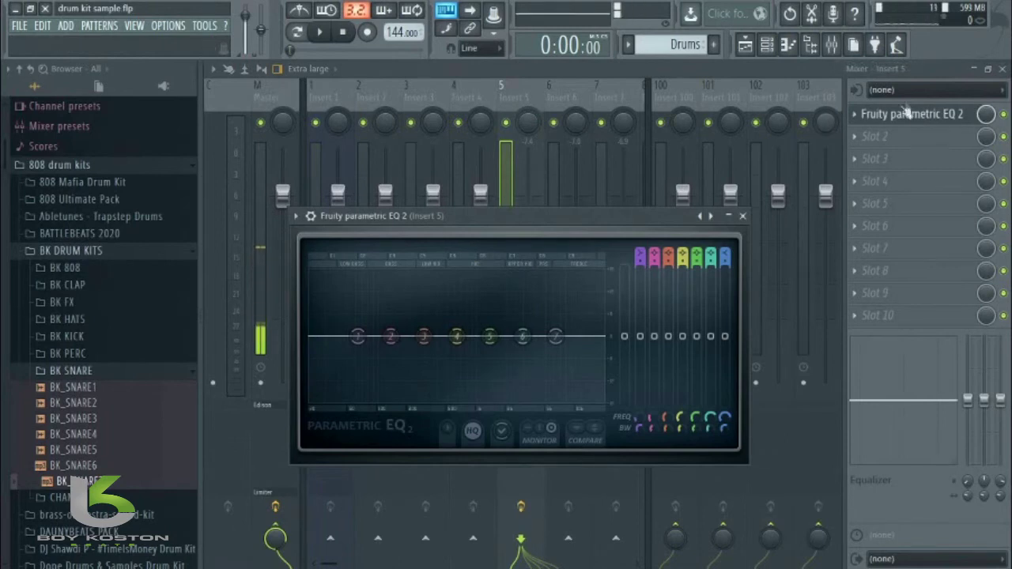
click(861, 117)
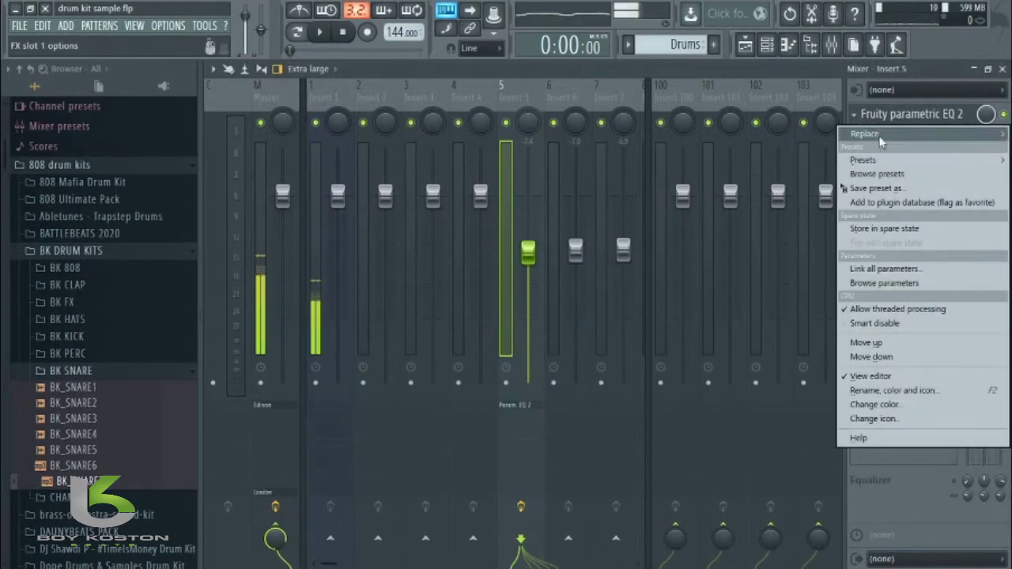
click(870, 133)
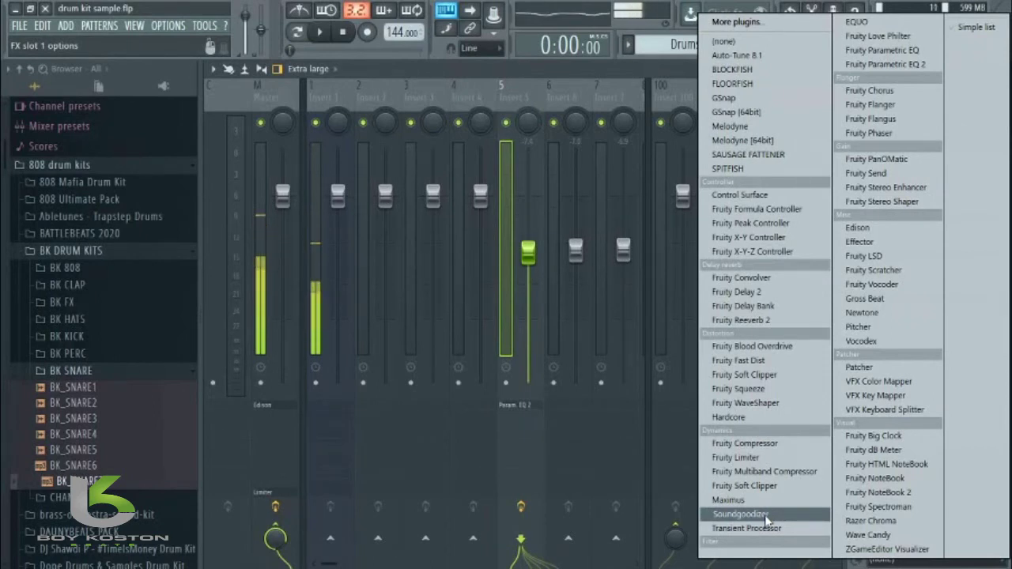
click(740, 515)
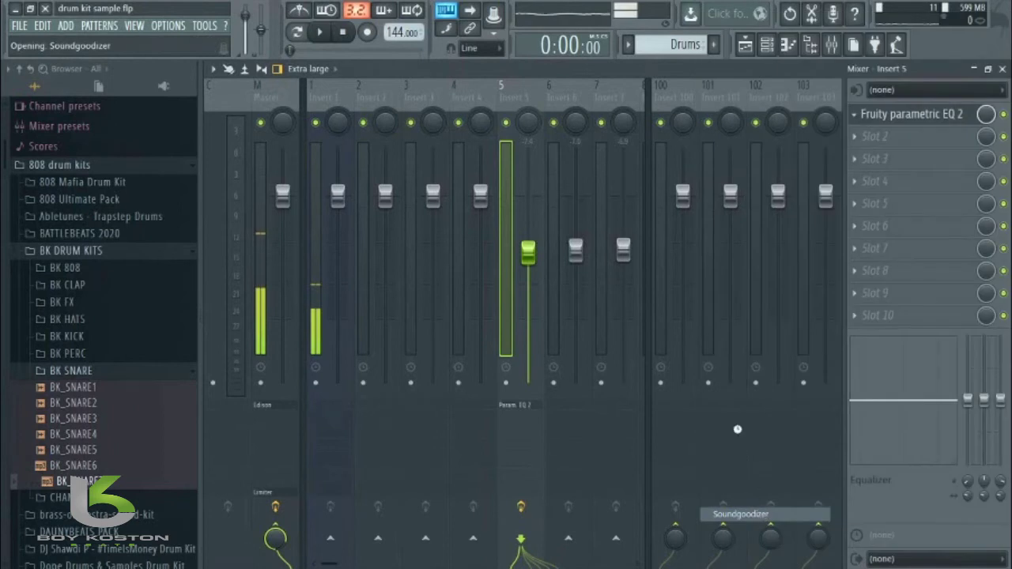
Step: Lower the Soundgoodizer amount on Insert 5, keeping mode A, and play the song to check the melody
drag(395, 348, 395, 379)
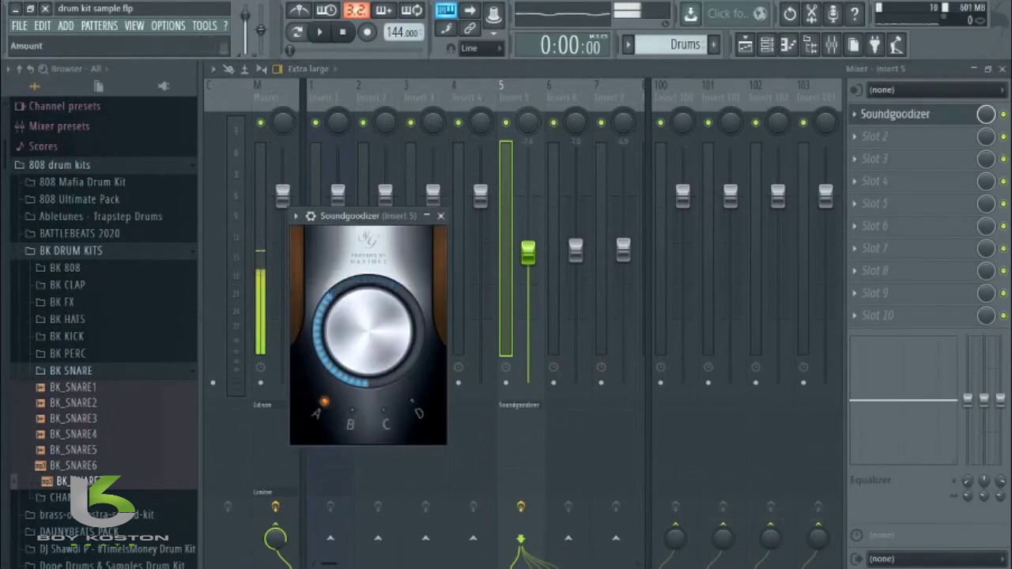
key(space)
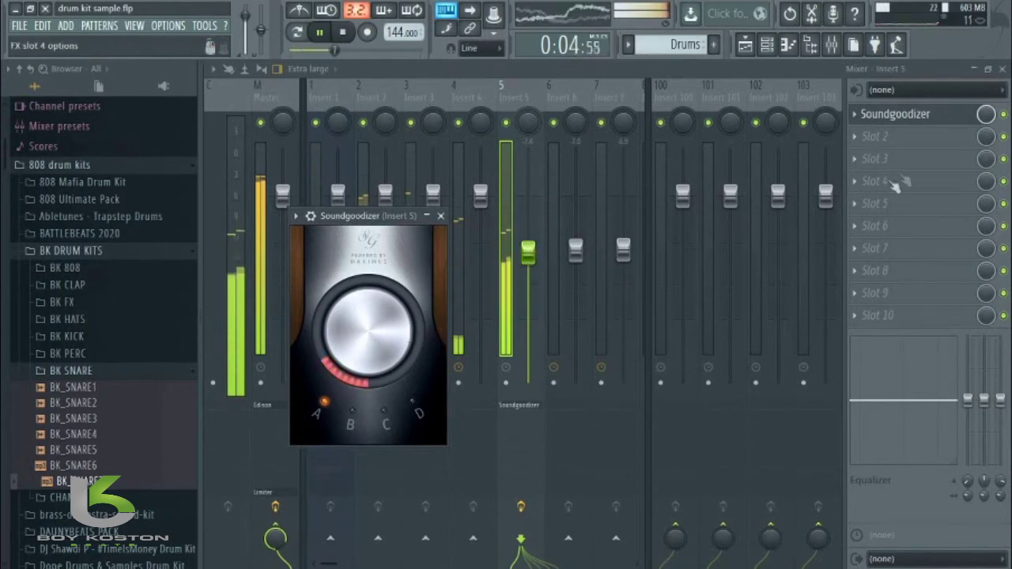
key(space)
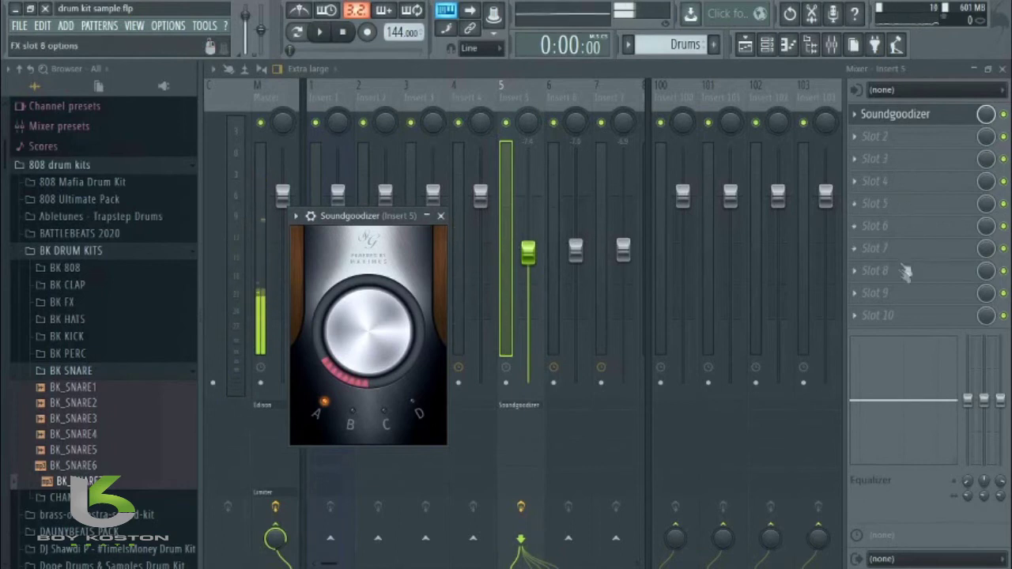
key(space)
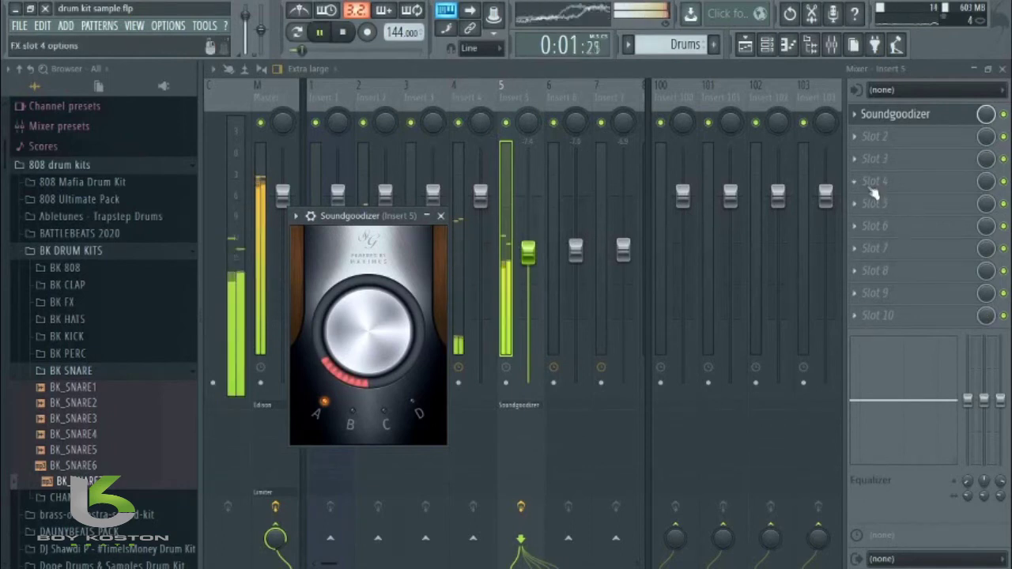
key(space)
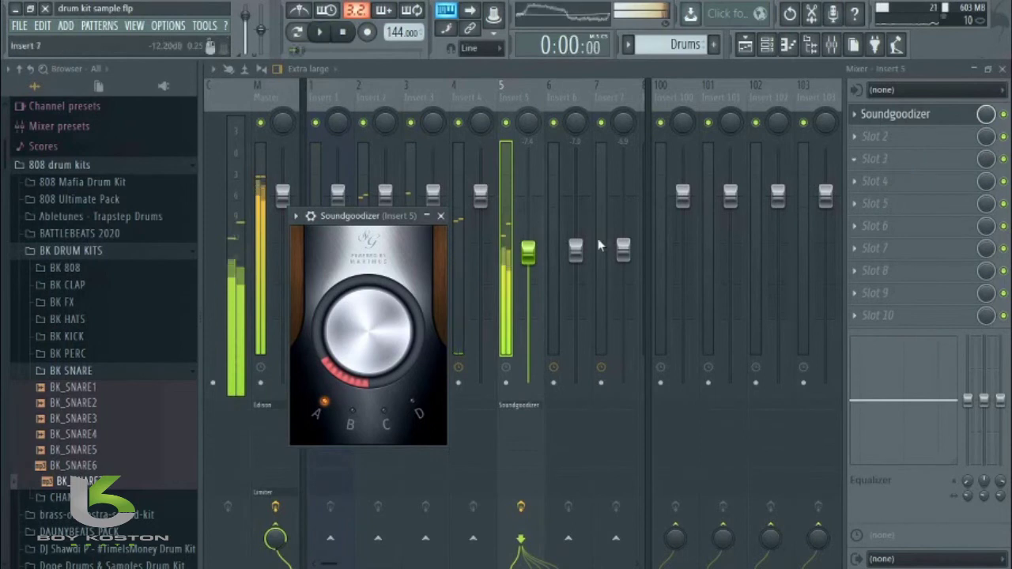
Step: Load Fruity Reeverb 2 into the second effect slot of Insert 5 and lower its wet level
click(532, 257)
click(874, 136)
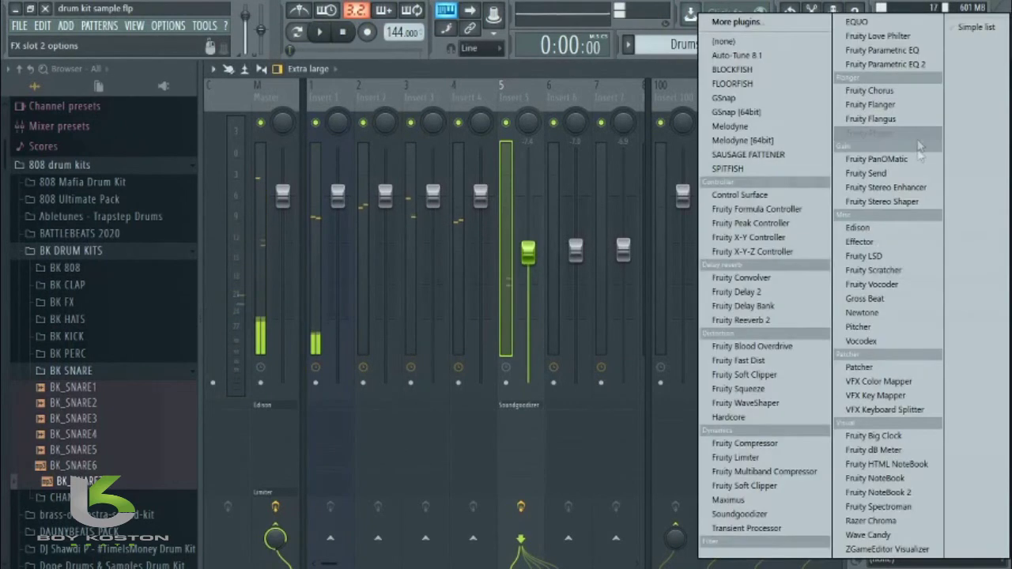
click(743, 320)
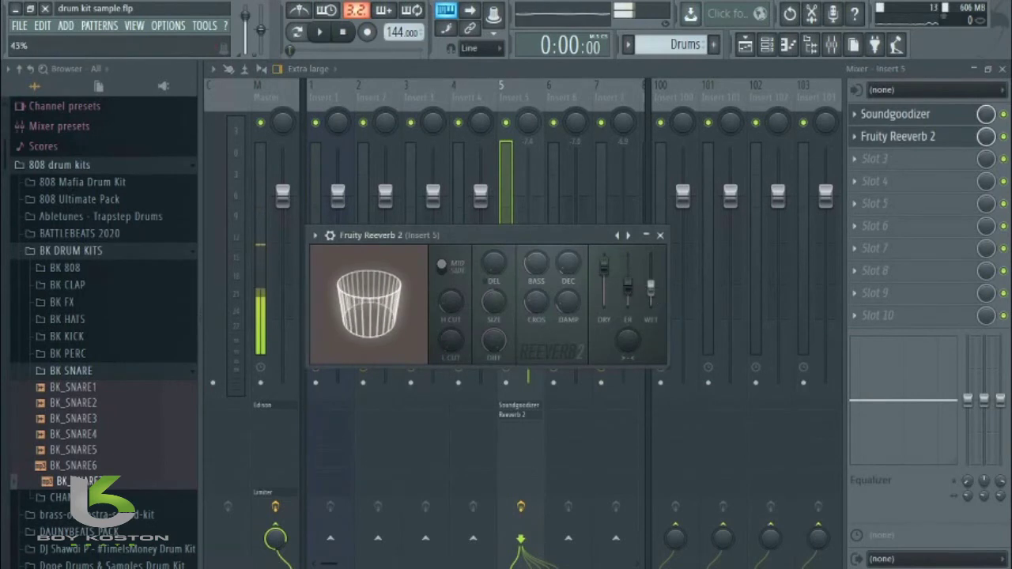
Step: Close the reverb window and lower the Insert 5 volume to -8.6 dB while the song plays
key(space)
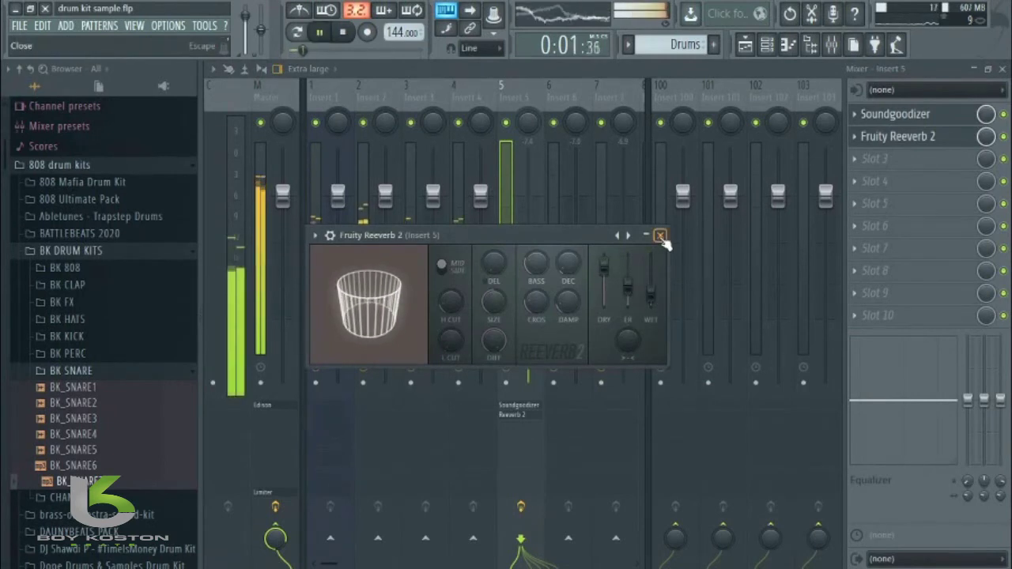
click(660, 236)
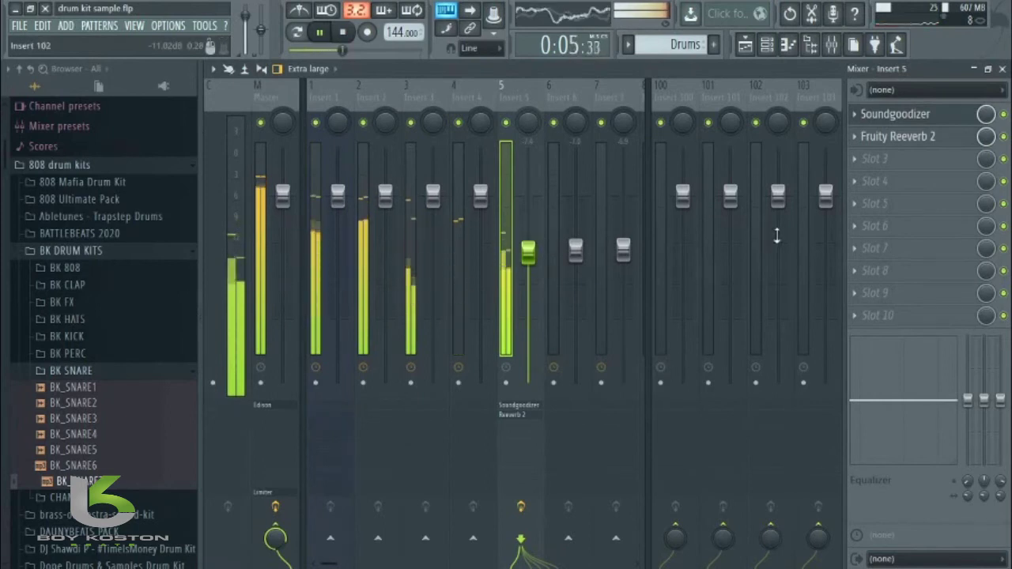
drag(528, 252, 529, 260)
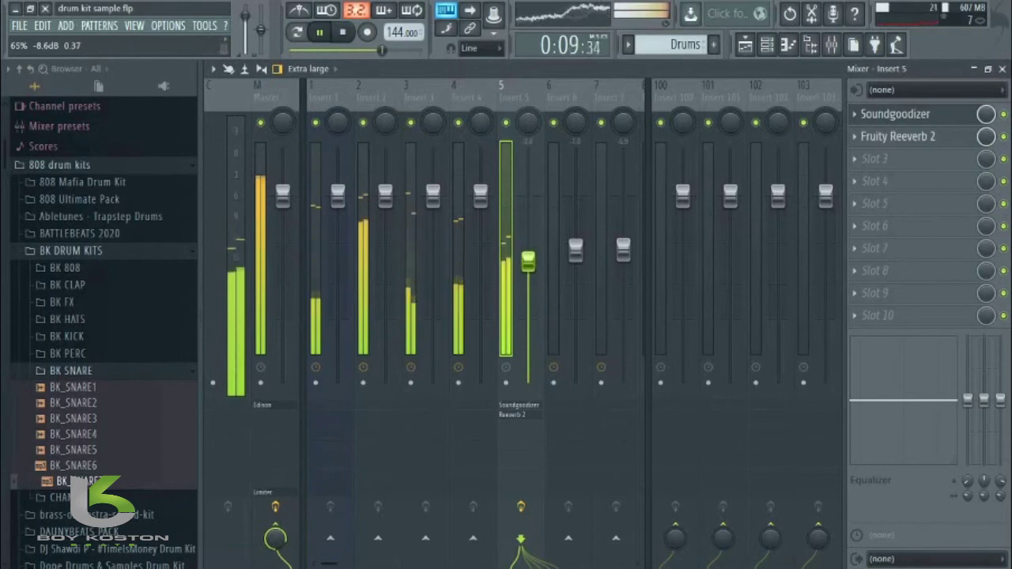
key(space)
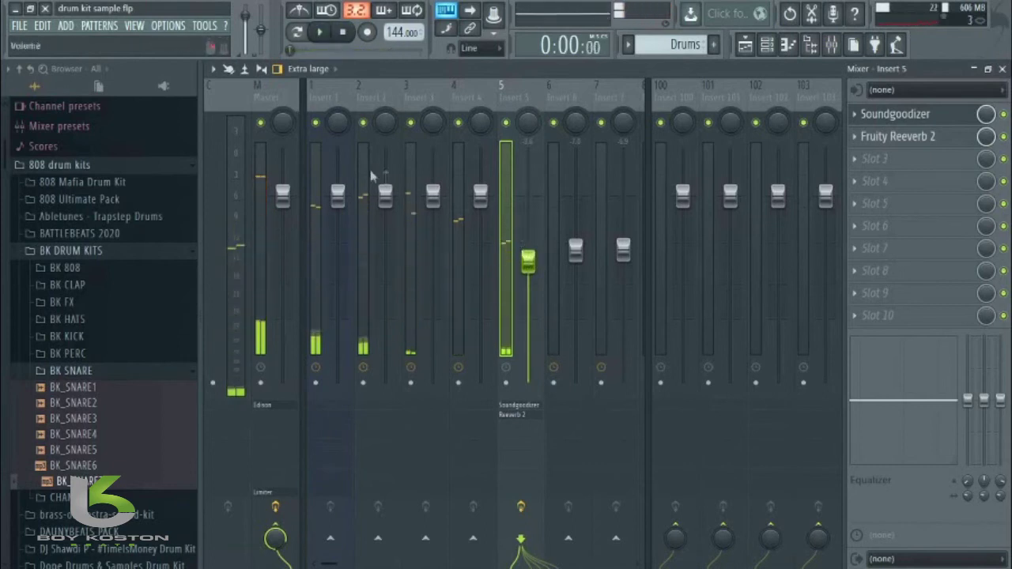
click(323, 104)
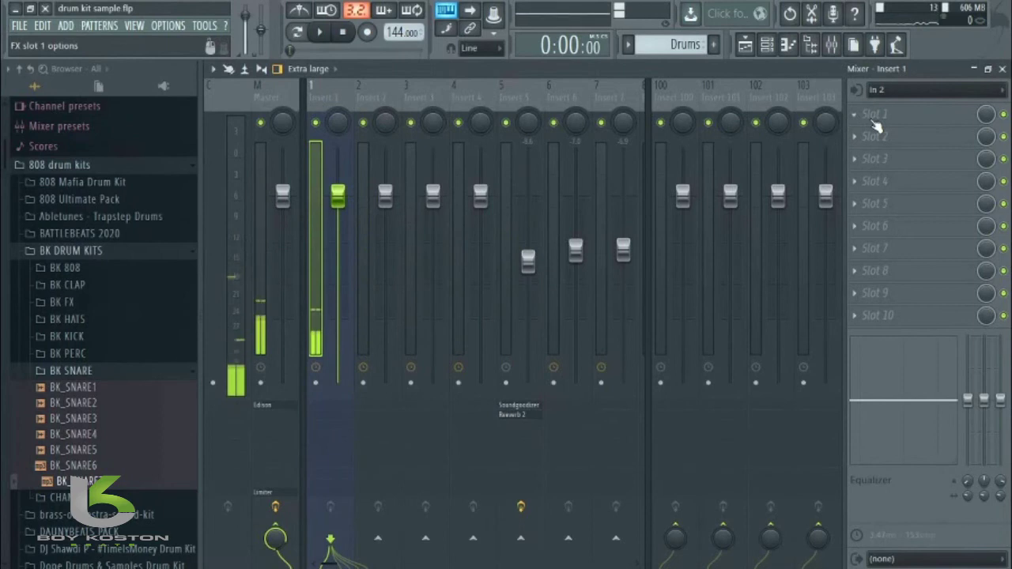
click(876, 119)
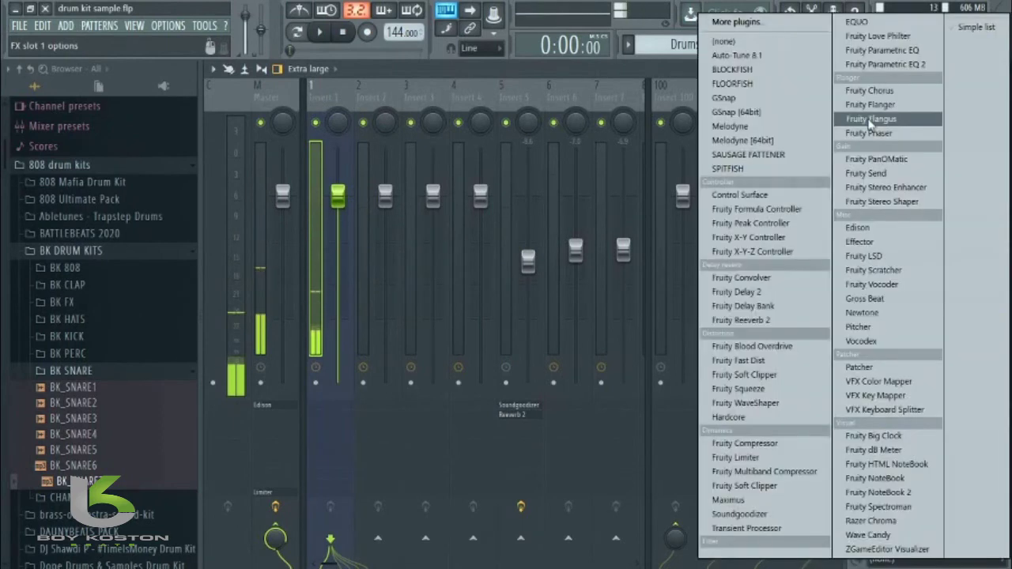
click(551, 73)
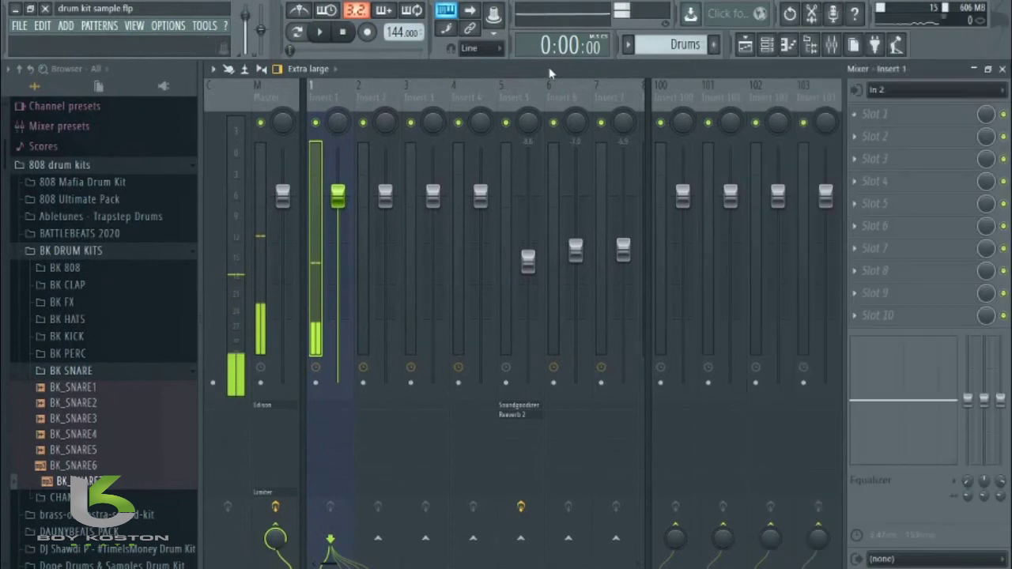
Step: Route the kick channel to mixer track 8 in the channel rack, select Insert 8 and check it with playback
click(778, 45)
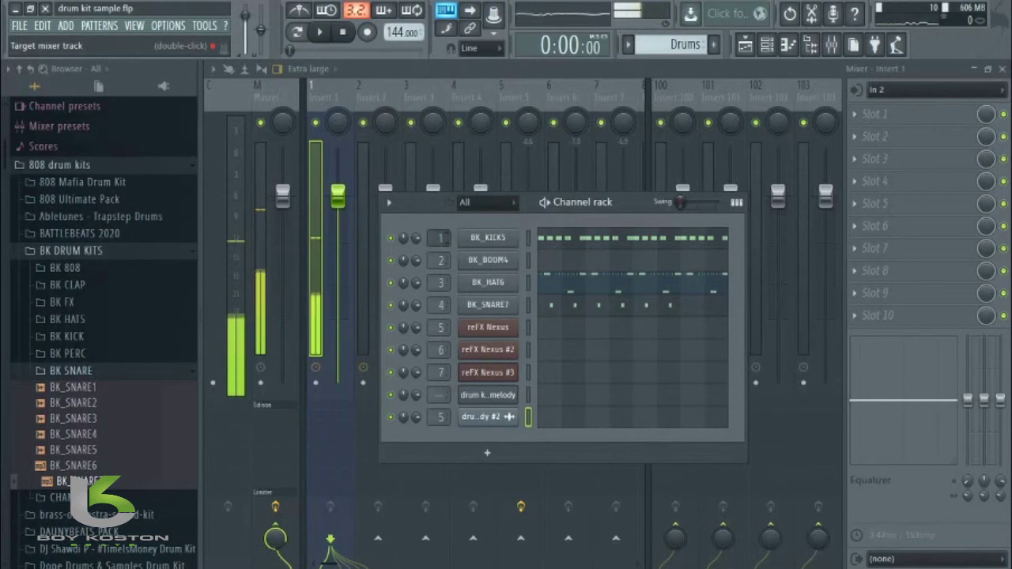
scroll(440, 237, up, 3)
scroll(441, 237, up, 4)
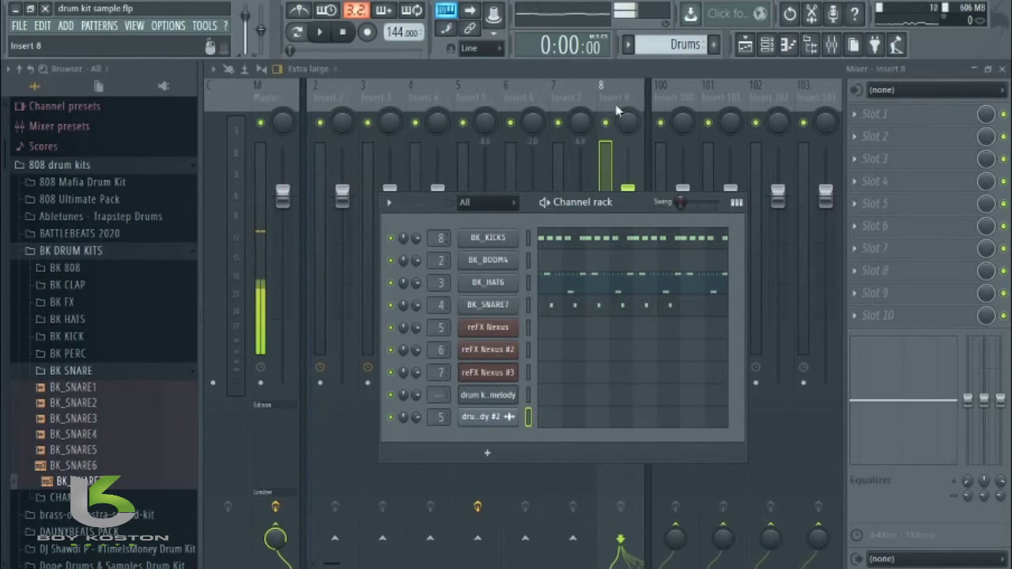
click(610, 95)
key(space)
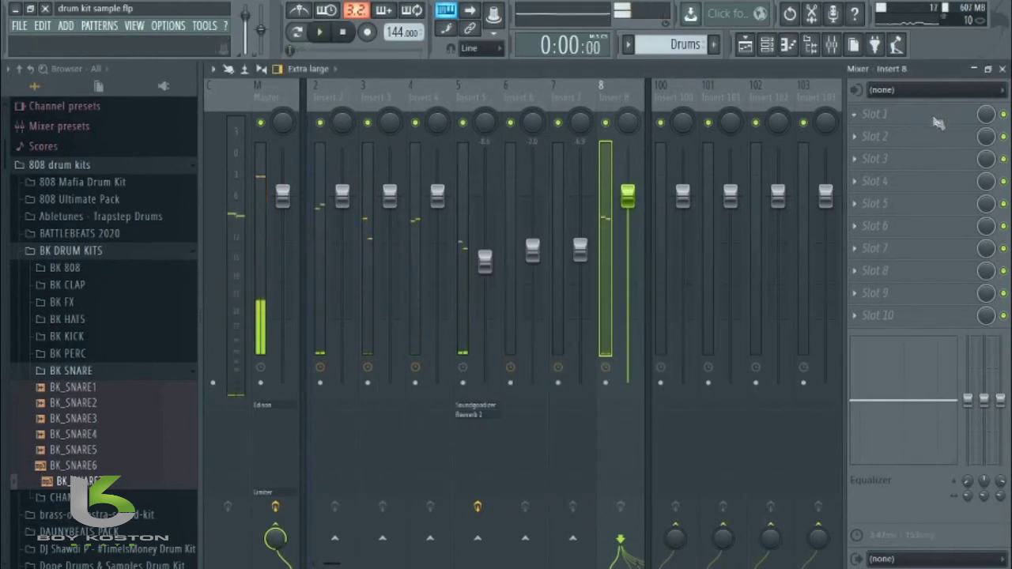
Step: Load Fruity Parametric EQ 2 into the first effect slot of Insert 8 and set band 1's order to Steep 8
click(938, 123)
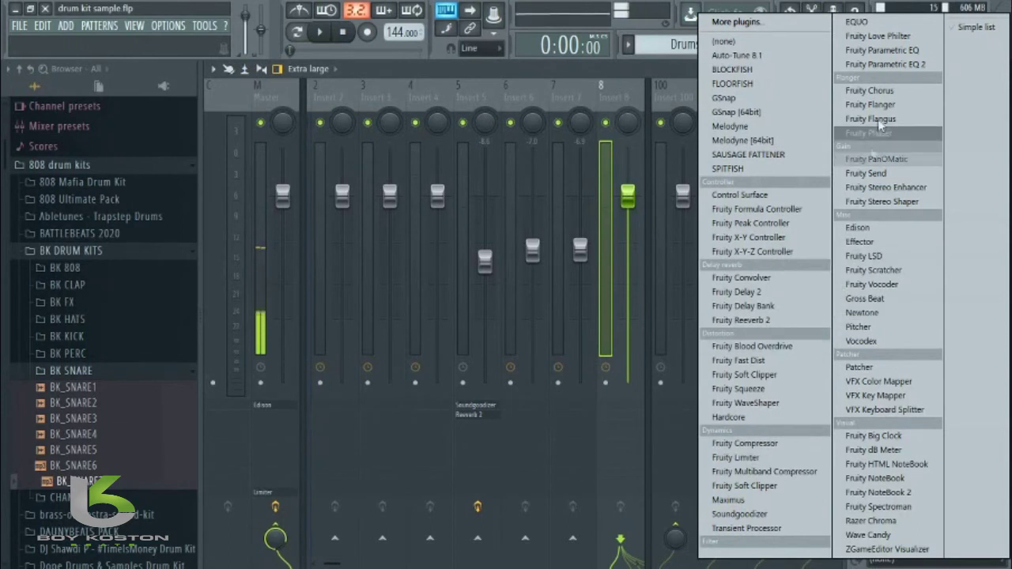
click(885, 65)
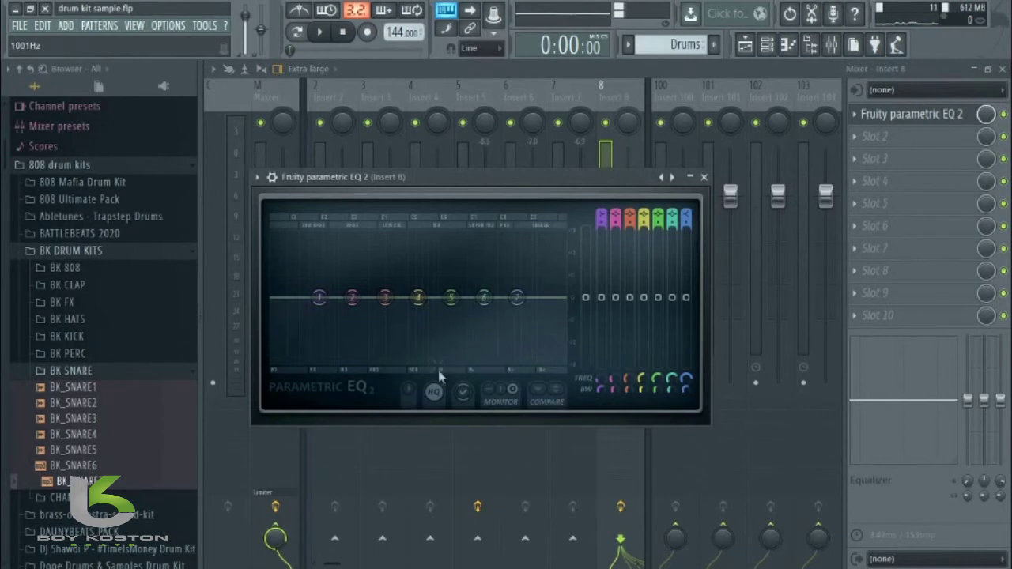
right_click(321, 300)
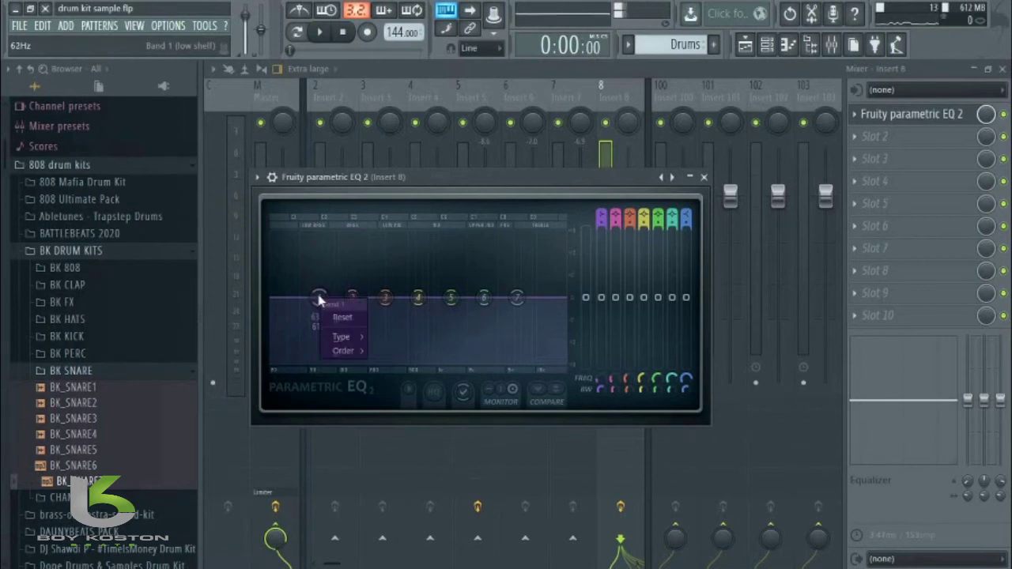
mouse_move(344, 350)
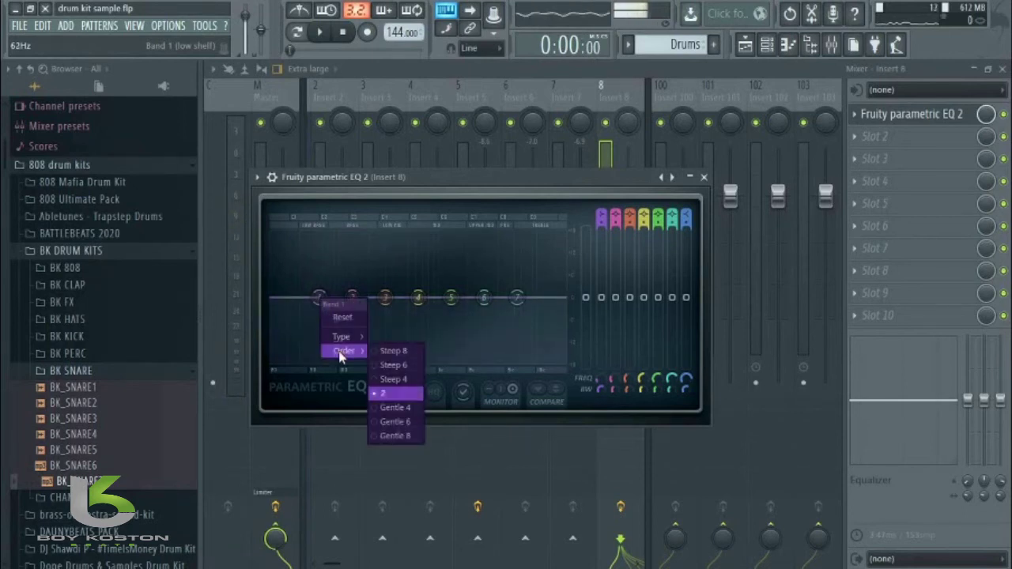
click(414, 352)
Step: Cut the kick's low end by lowering EQ band 1 to -18 dB at about 43 Hz, checking with playback
mouse_move(320, 300)
mouse_down()
mouse_move(303, 306)
mouse_move(272, 354)
mouse_move(305, 362)
mouse_move(299, 375)
mouse_up()
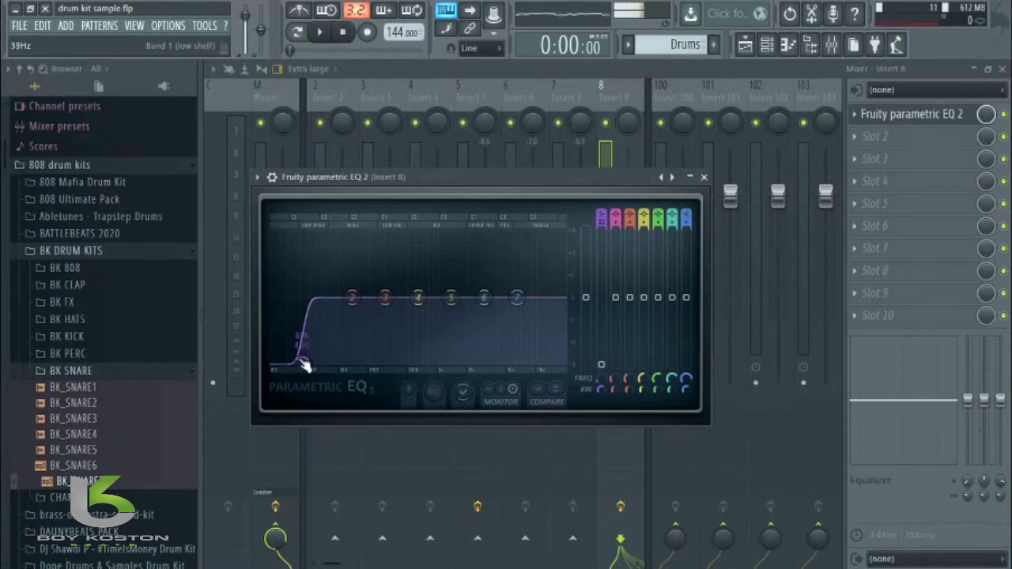
key(space)
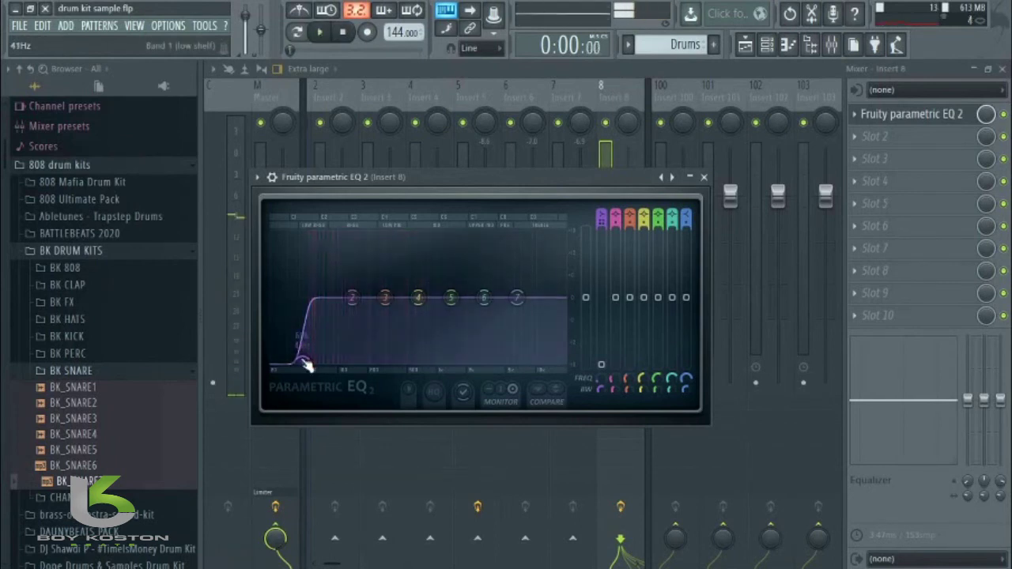
drag(307, 364, 309, 361)
key(space)
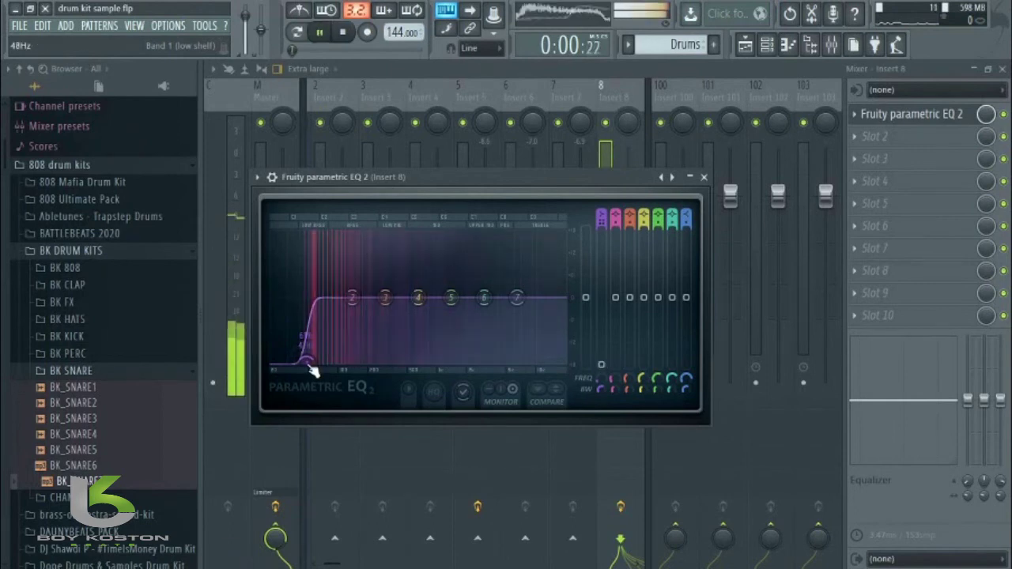
key(space)
drag(305, 360, 297, 360)
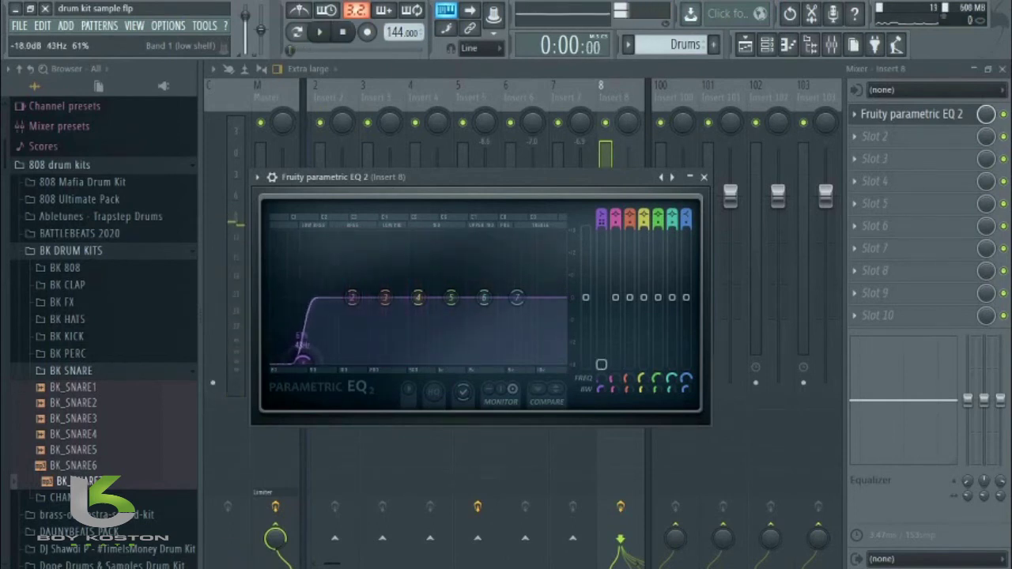
key(space)
key(space)
Step: Move the band 1 low cut up in frequency past 62 Hz toward band 2, playing the song between adjustments
drag(306, 361, 312, 361)
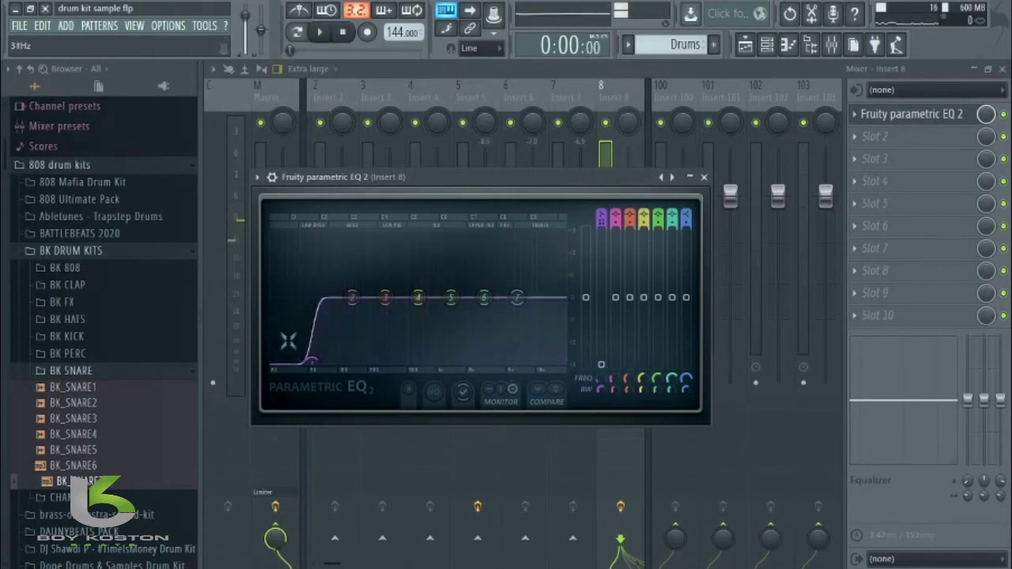
key(space)
key(space)
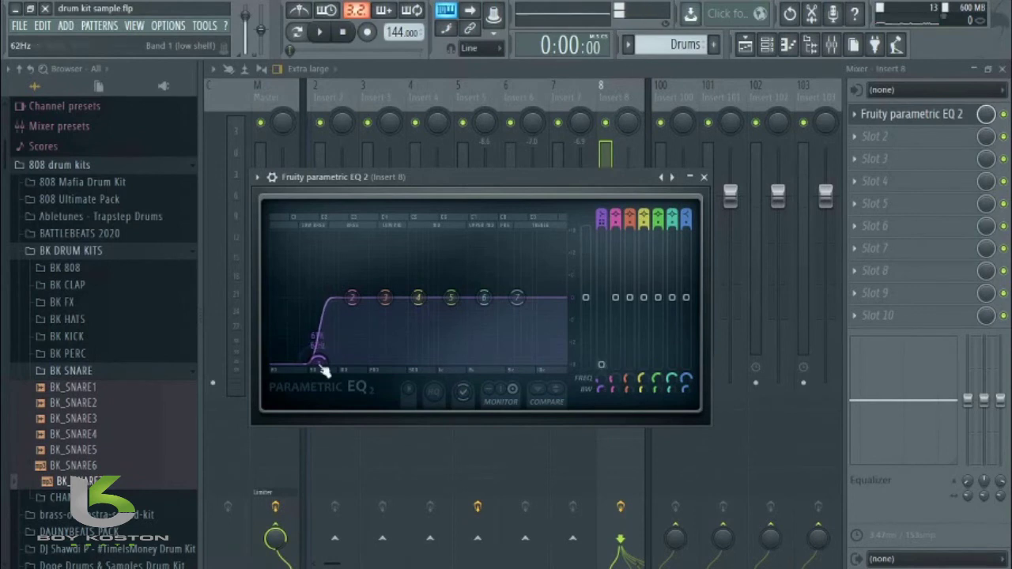
key(space)
mouse_move(319, 361)
mouse_down()
mouse_move(338, 361)
mouse_move(313, 362)
mouse_move(329, 362)
mouse_up()
key(space)
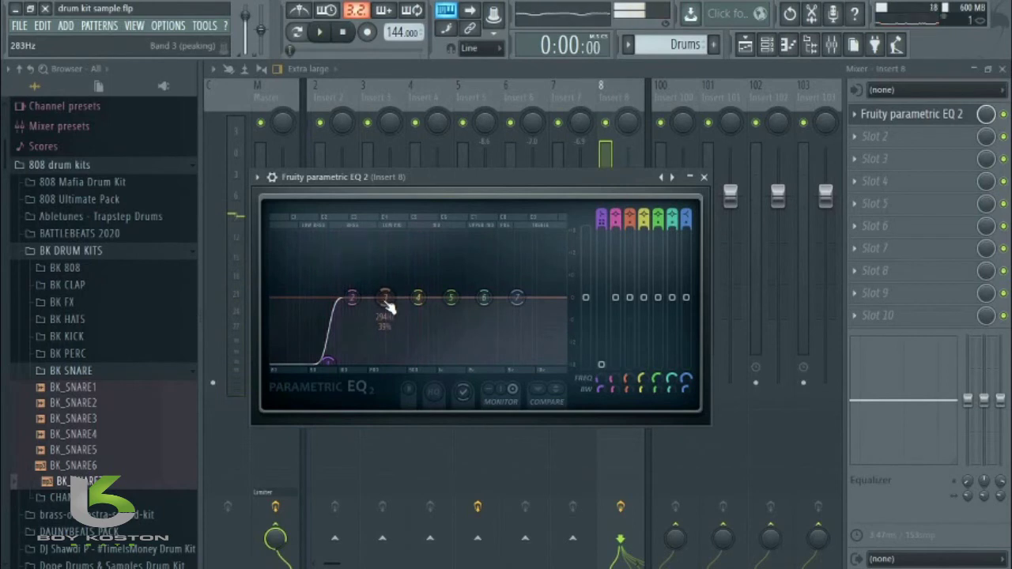
Step: Boost EQ band 2 at about 140 Hz on Insert 8 and play the song to check the kick
drag(355, 304, 353, 272)
key(space)
key(space)
key(space)
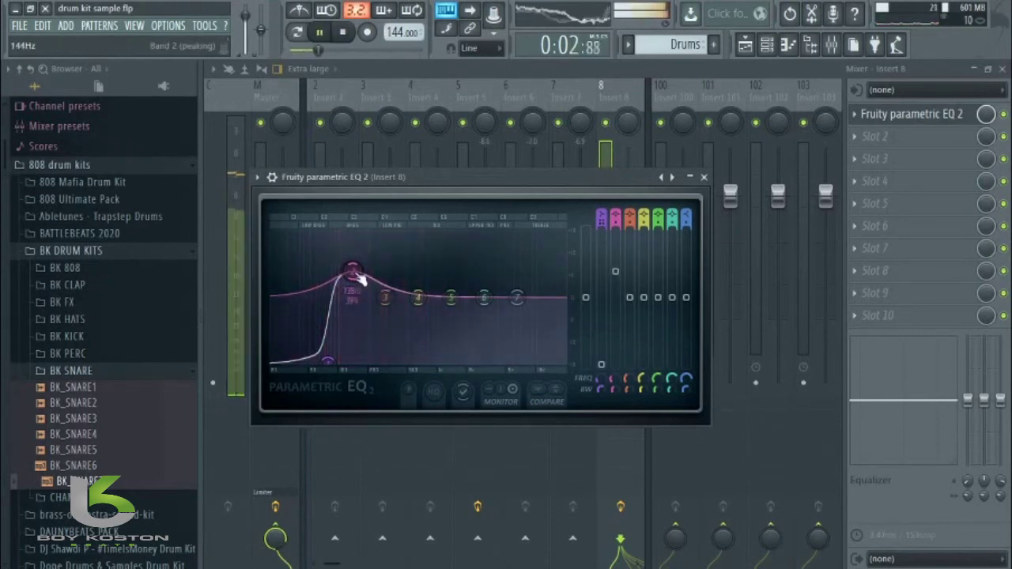
key(space)
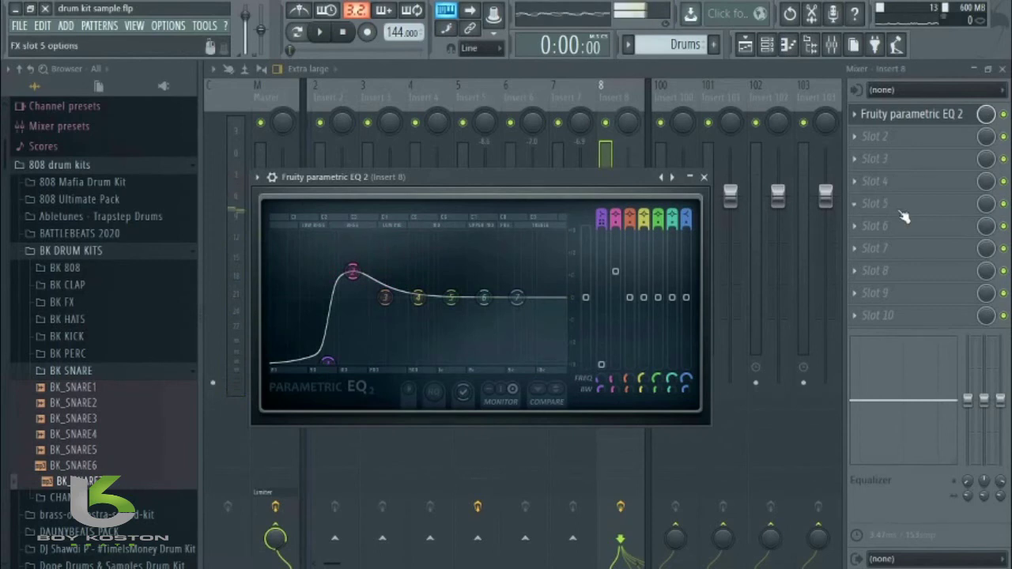
Step: Load Soundgoodizer into the second effect slot of Insert 8 and turn its amount down
click(702, 179)
click(871, 147)
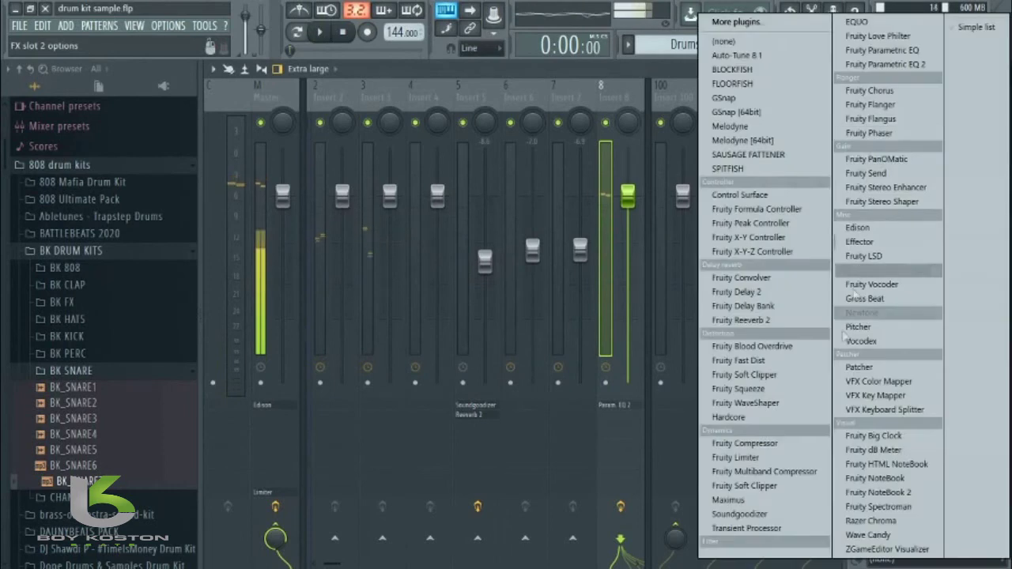
click(767, 515)
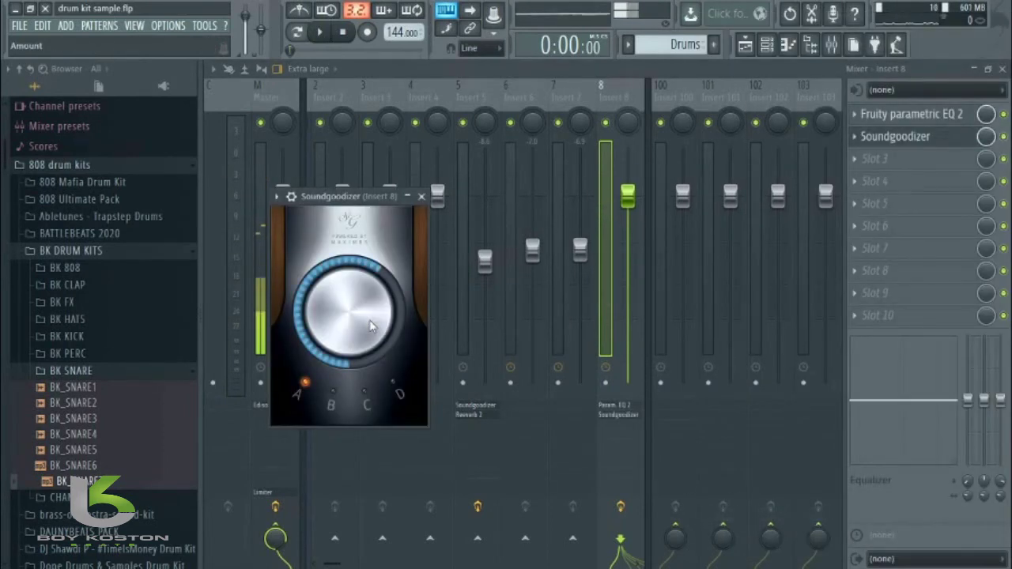
drag(347, 312, 348, 348)
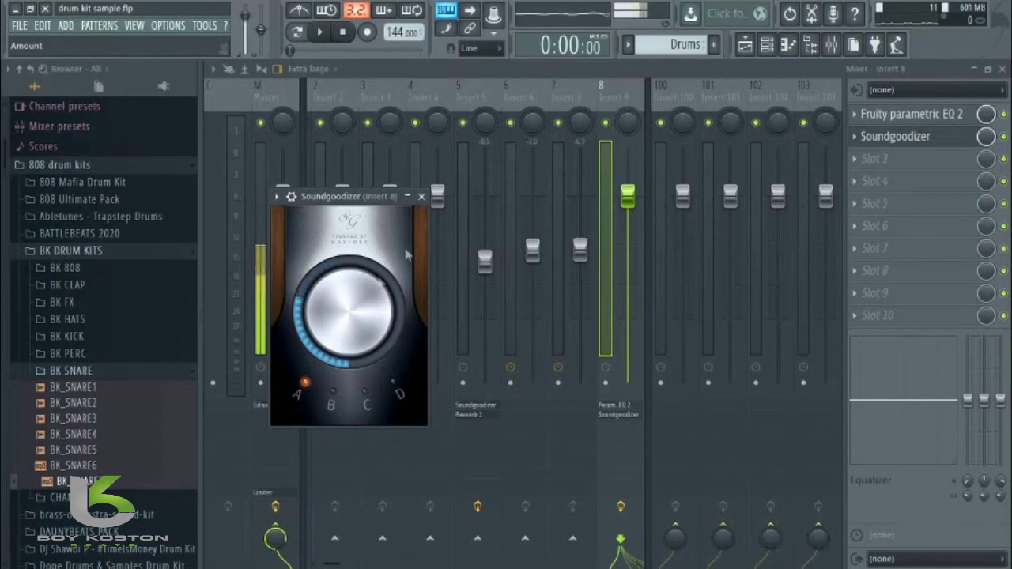
click(421, 196)
Step: Lower the Insert 8 volume to about -3.5 dB, playing the song between adjustments
key(space)
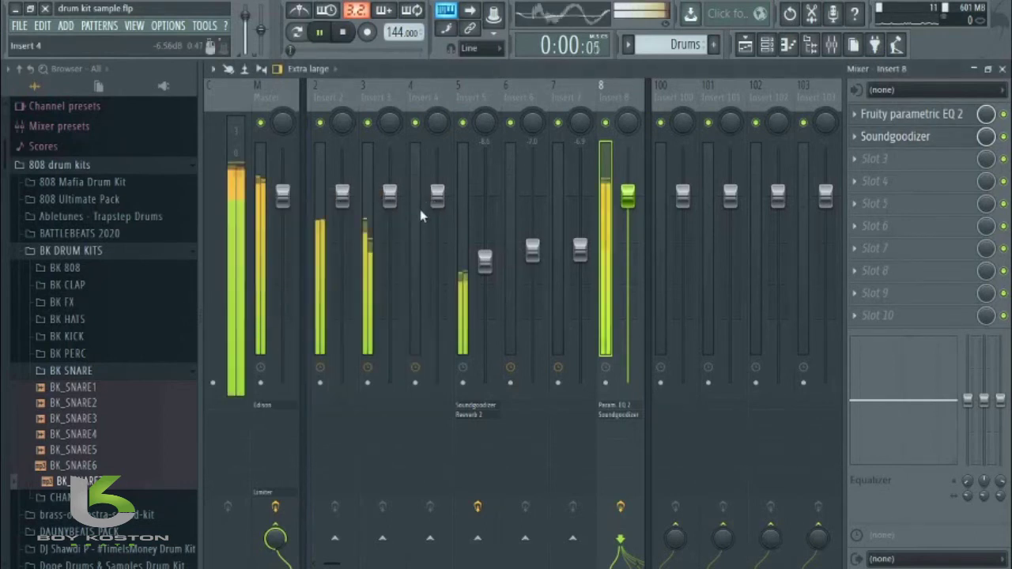
key(space)
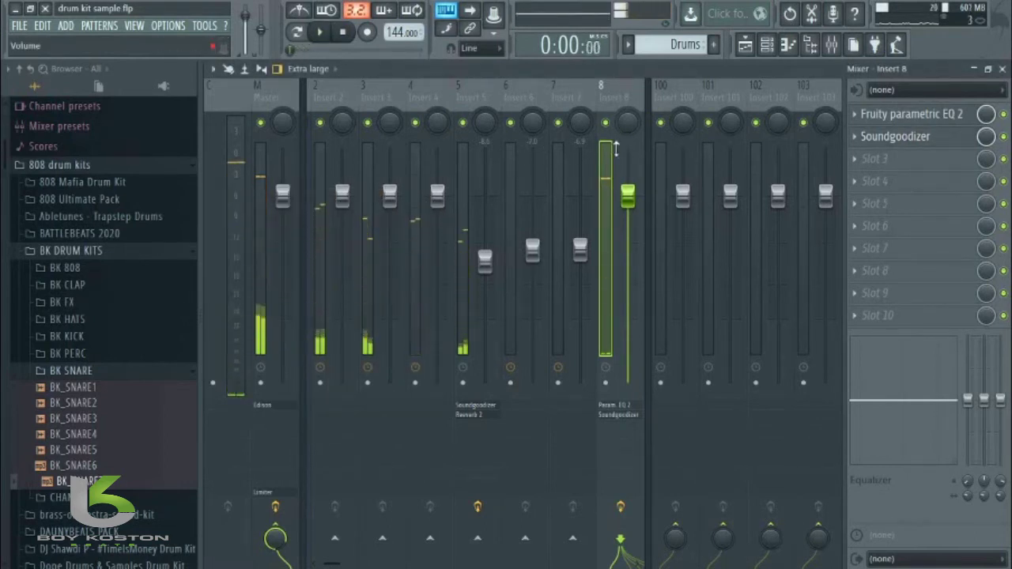
key(space)
key(space)
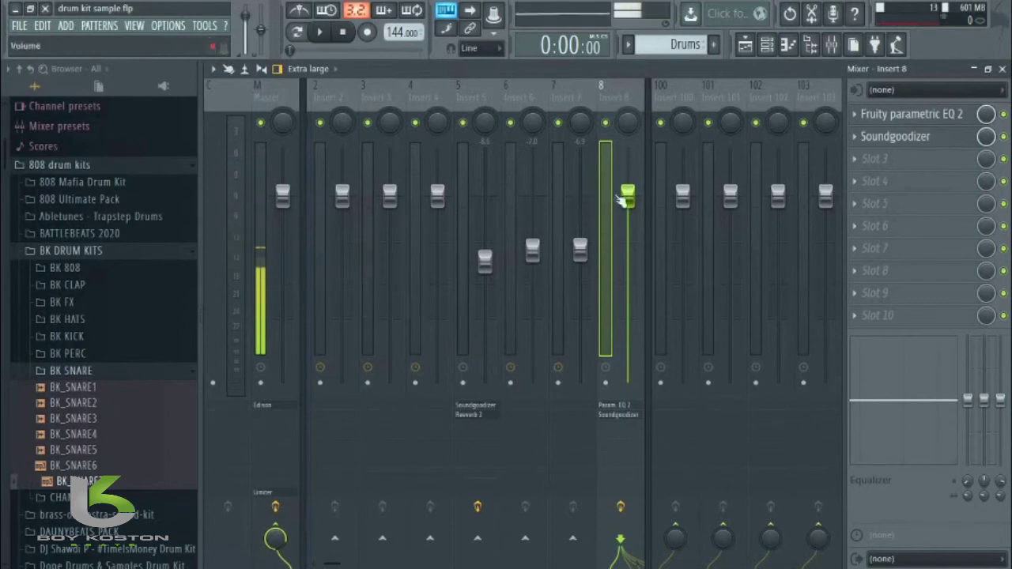
drag(622, 200, 622, 216)
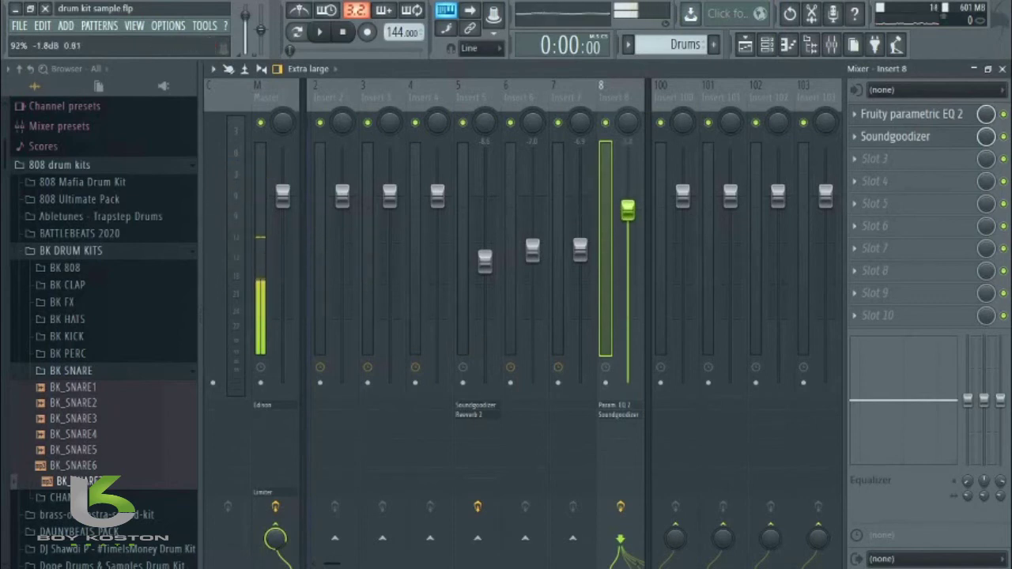
key(space)
drag(630, 215, 629, 225)
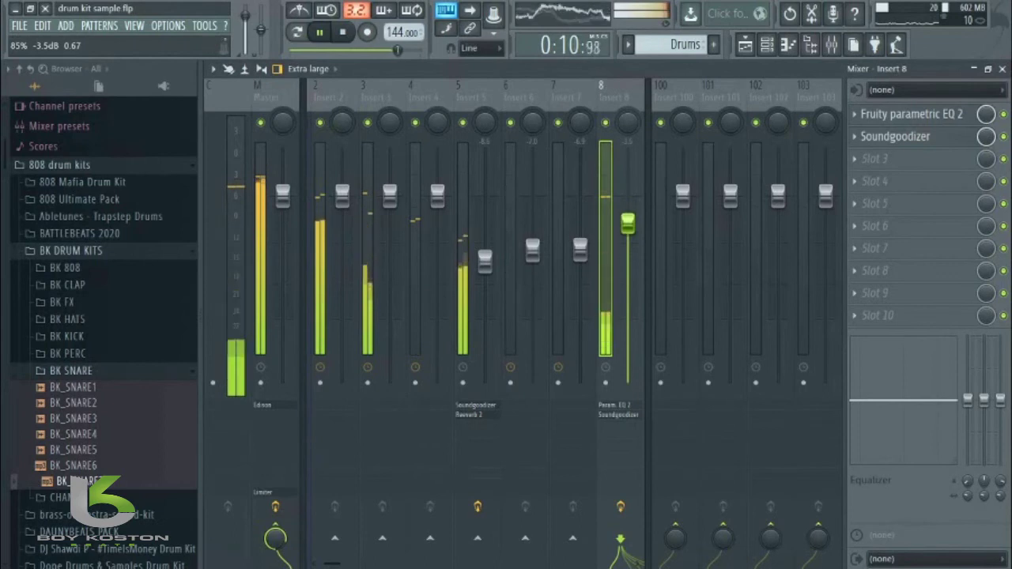
key(space)
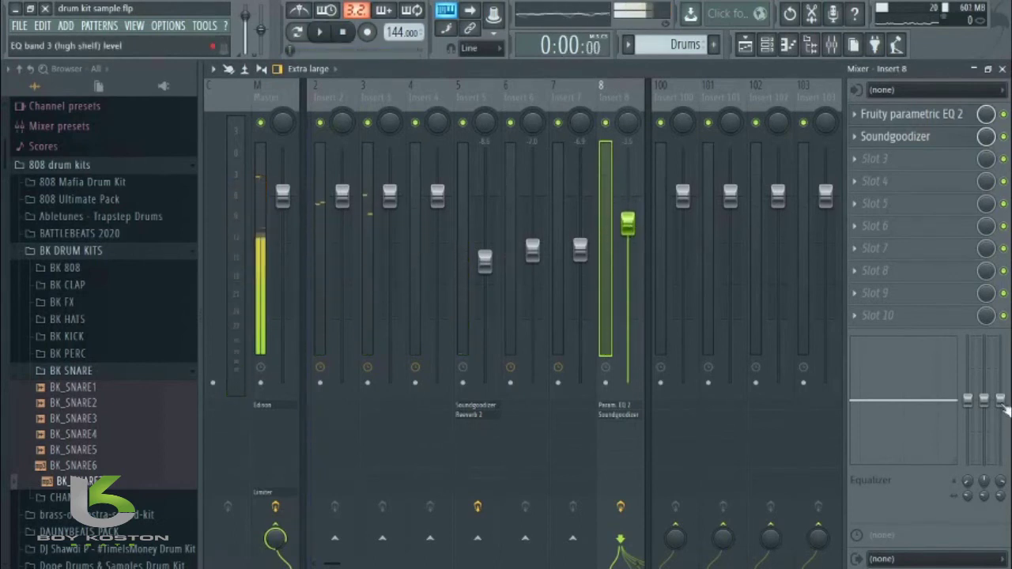
Step: Pull Insert 8's built-in high shelf EQ level down to -18, checking the kick with playback and solo
drag(1001, 399, 1001, 463)
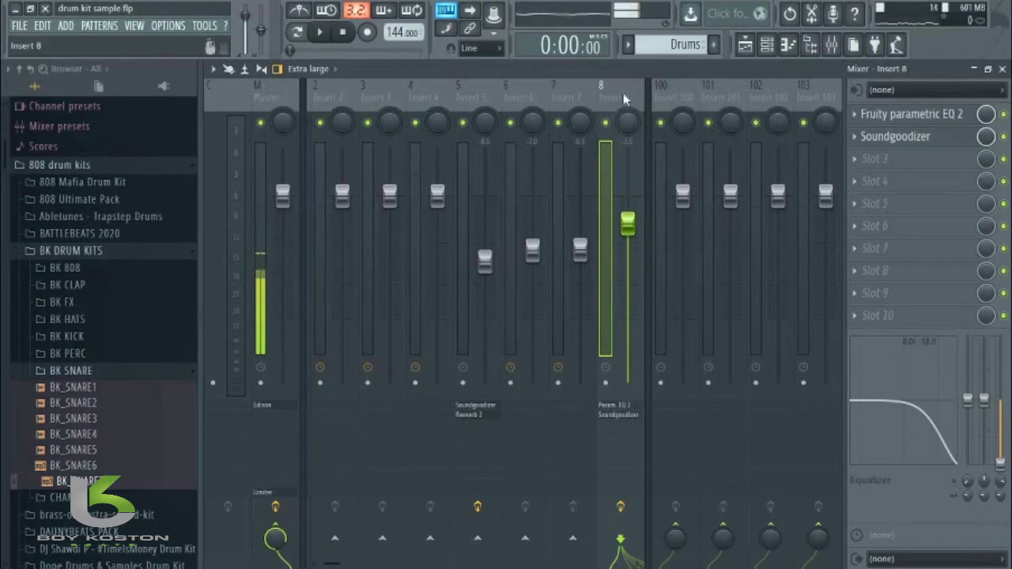
key(space)
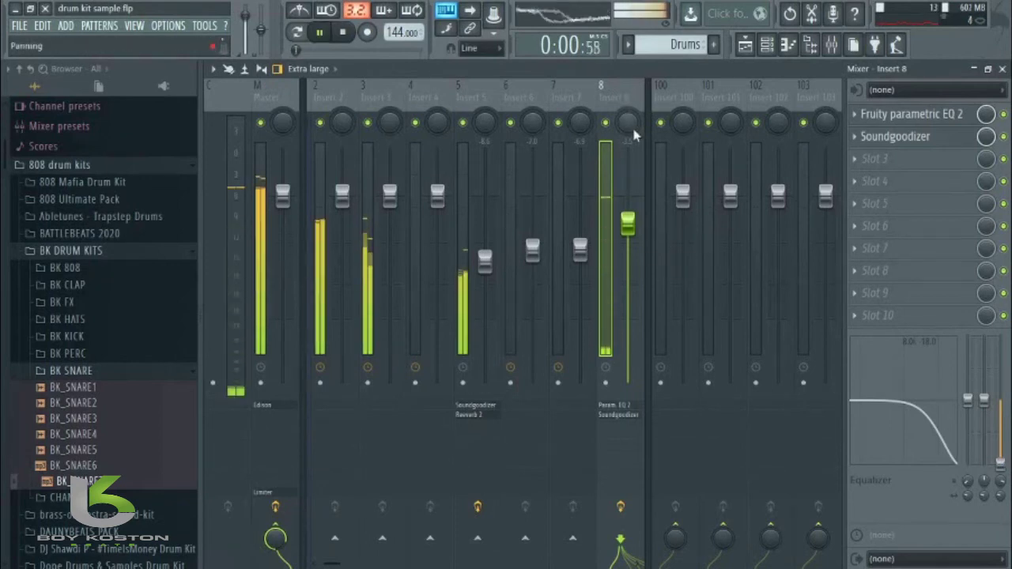
right_click(605, 123)
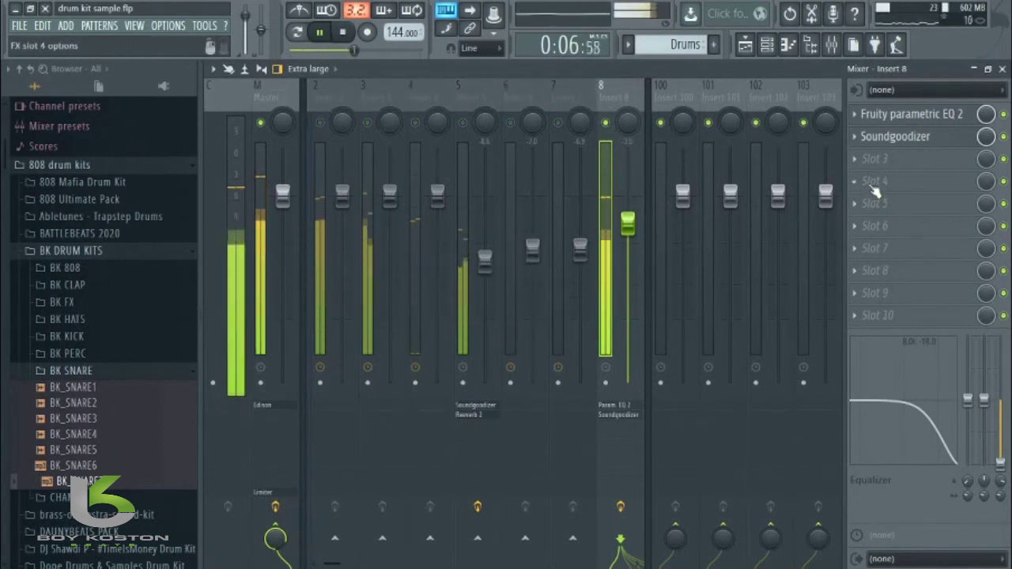
key(space)
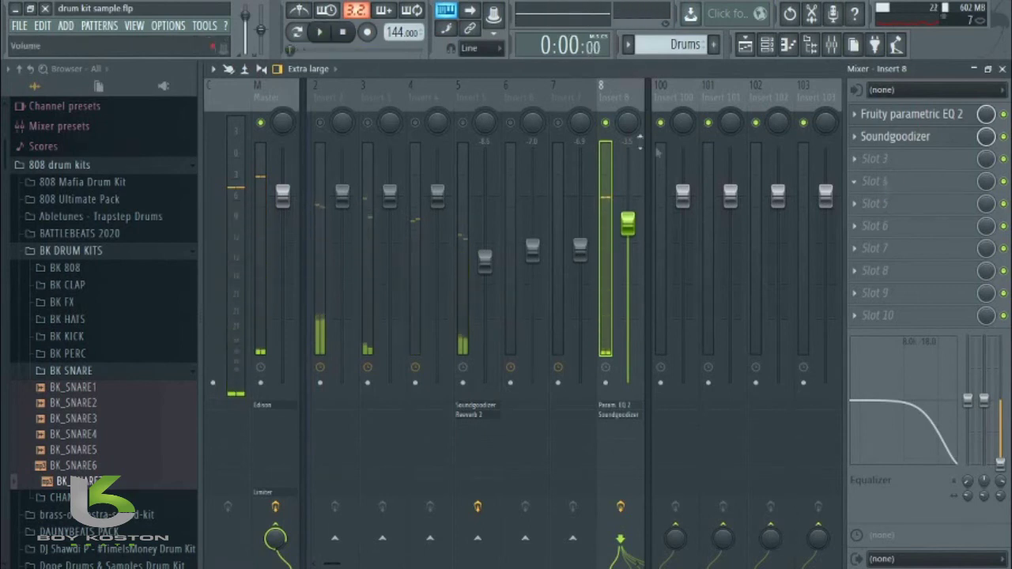
right_click(605, 123)
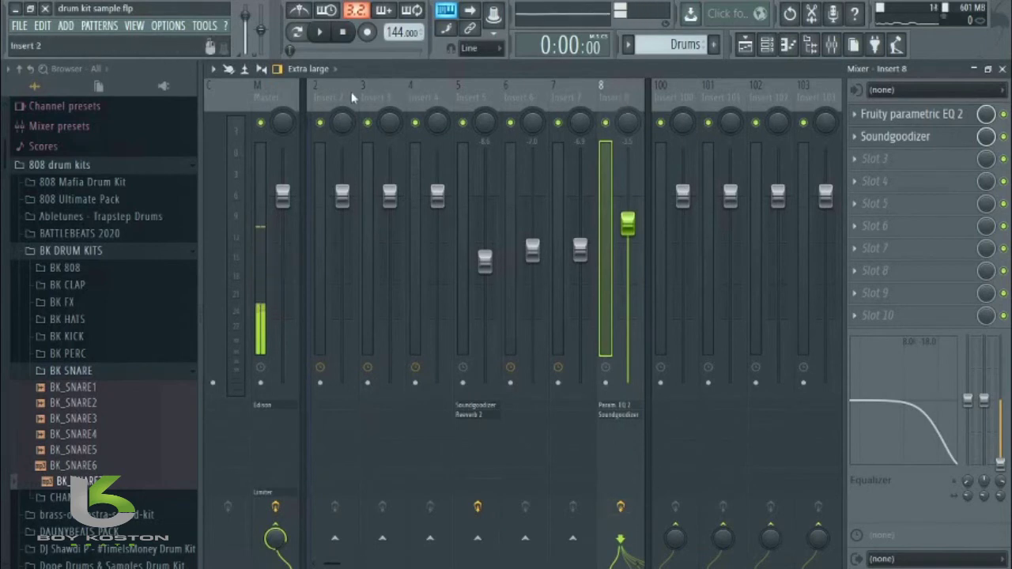
Step: Sidechain Insert 8 to Insert 2 and load Fruity Limiter in compressor mode into Insert 2's first effect slot
right_click(339, 540)
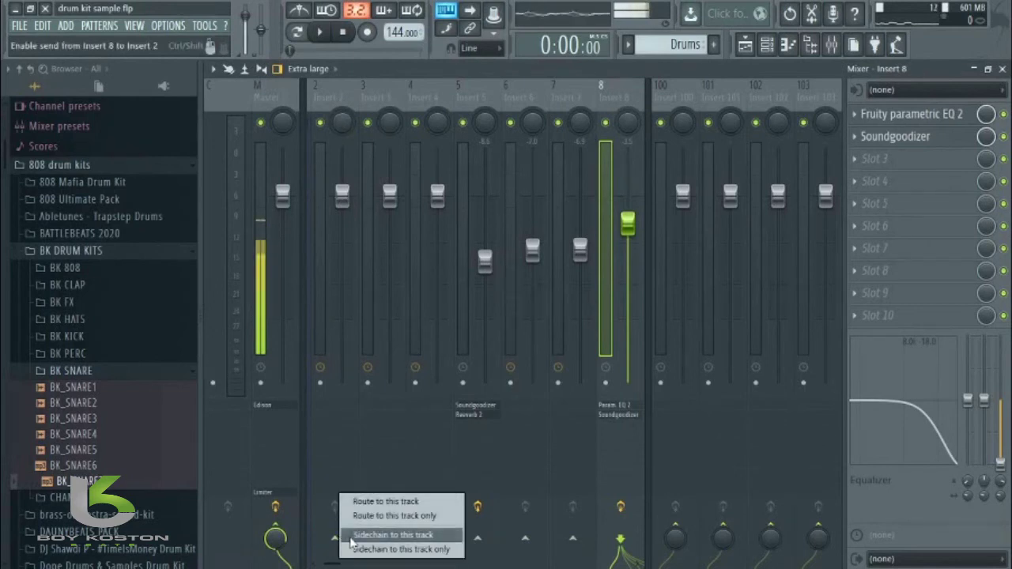
click(354, 536)
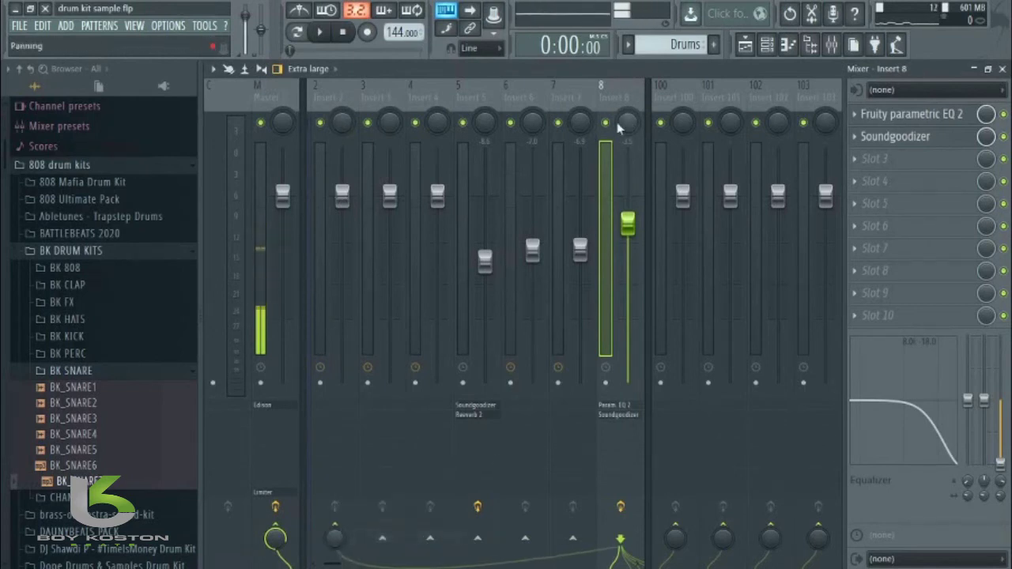
click(325, 97)
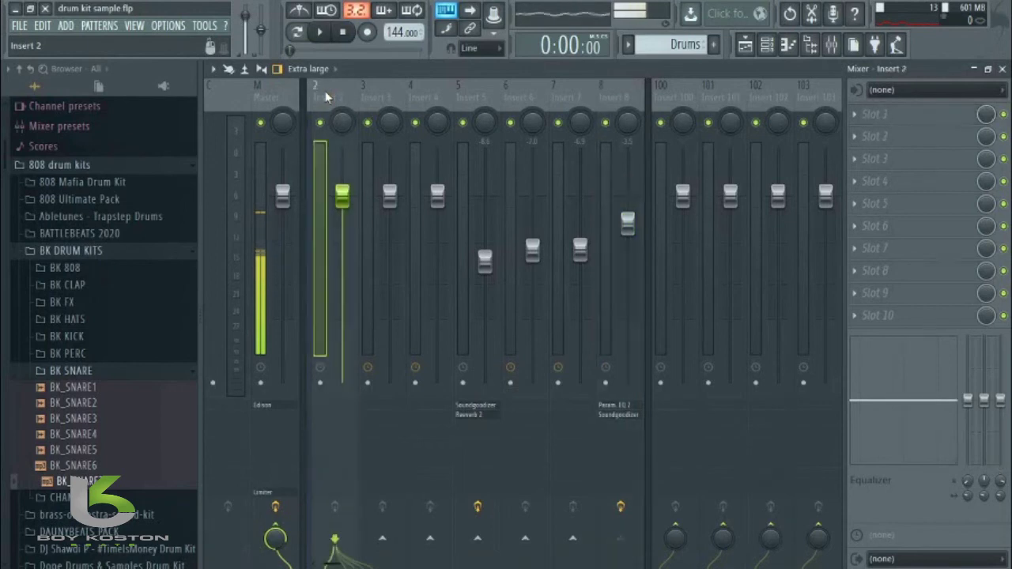
click(949, 114)
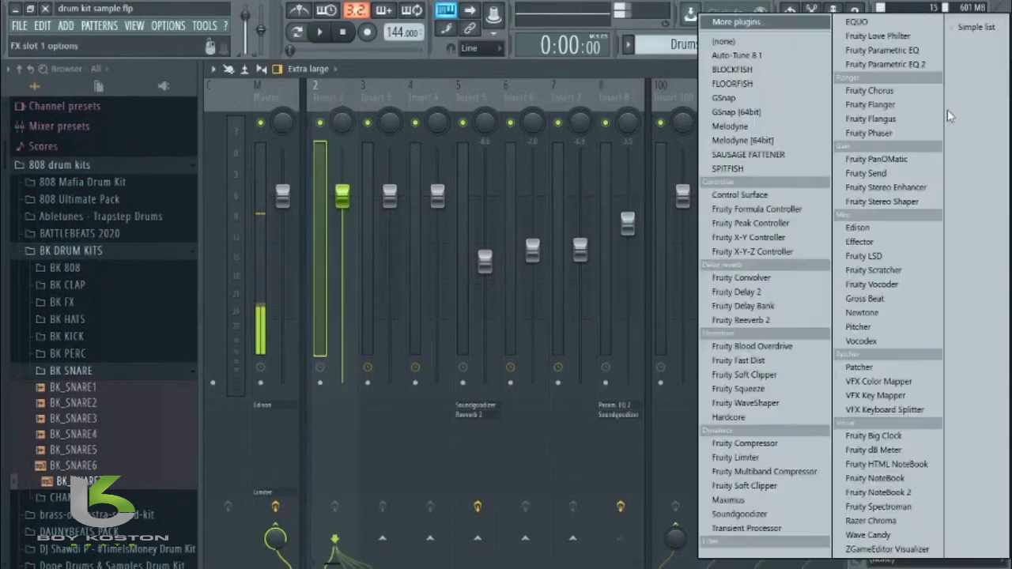
click(788, 463)
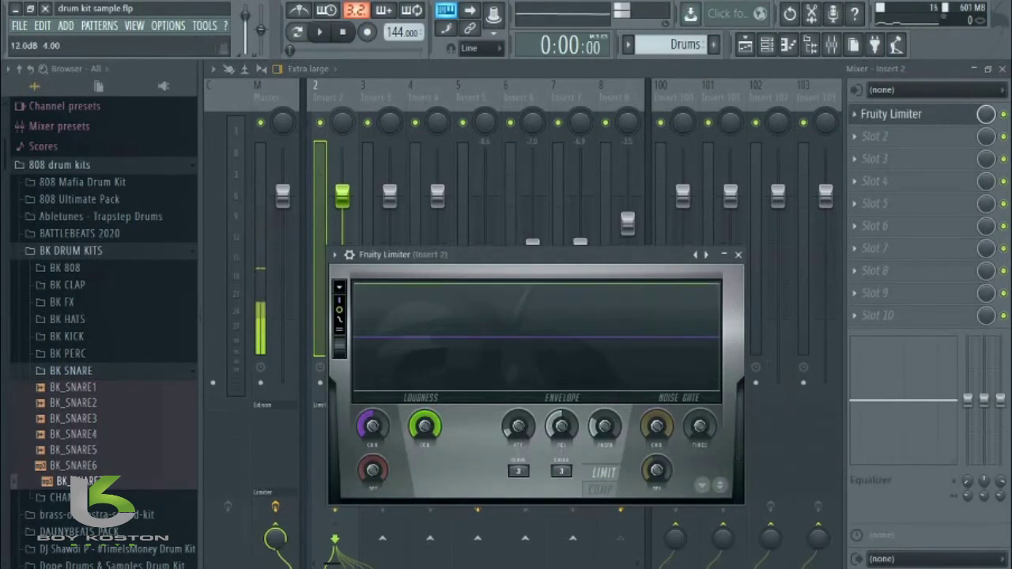
click(603, 490)
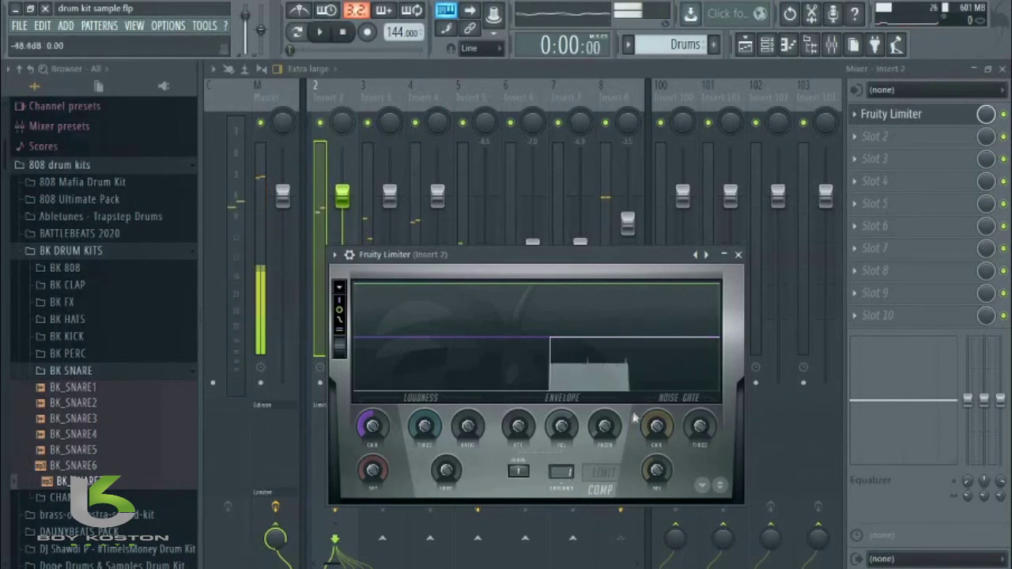
Step: Lower the Fruity Limiter compressor threshold on Insert 2 past -5.6 dB and raise its knee while the song plays
key(space)
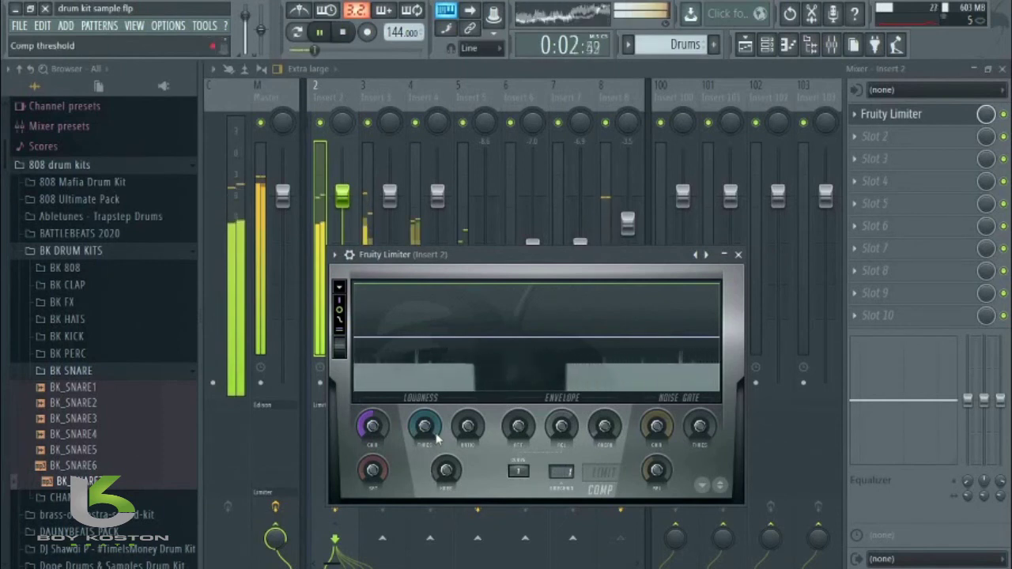
drag(432, 429, 431, 454)
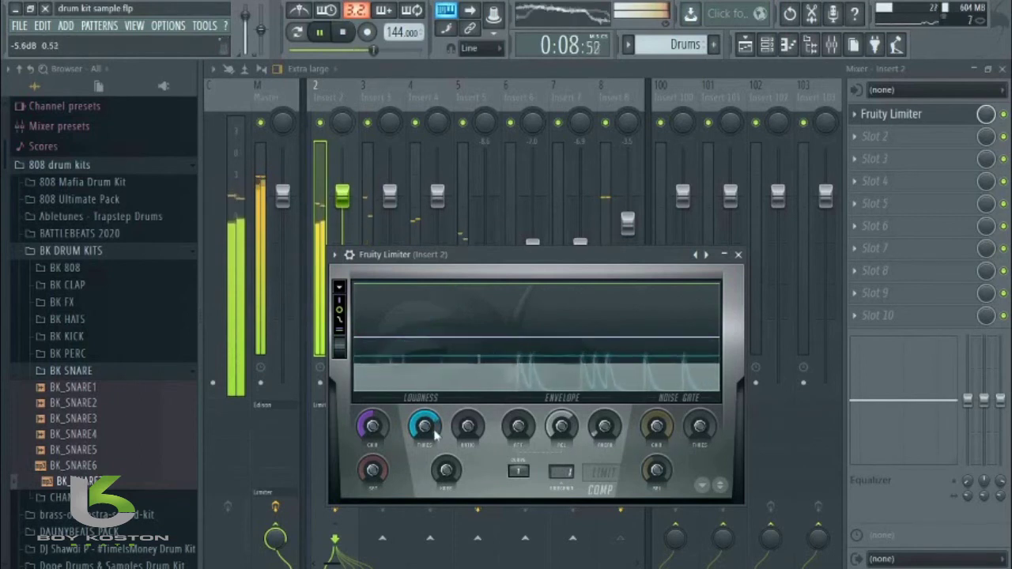
drag(453, 475, 453, 435)
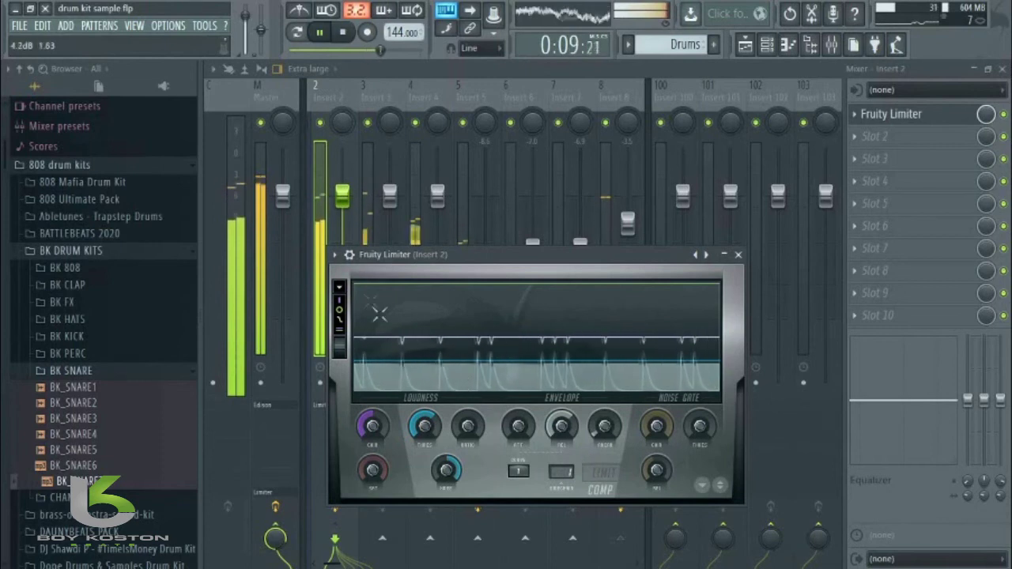
click(737, 254)
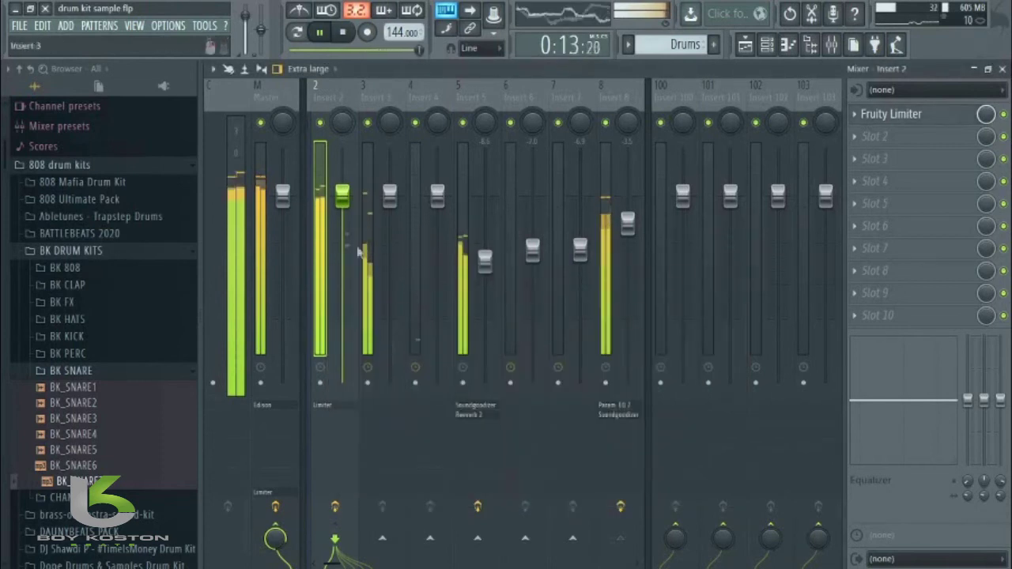
Step: Lower the Insert 2 volume to about -3 dB and load Fruity Parametric EQ 2 into its second effect slot
drag(342, 198, 342, 219)
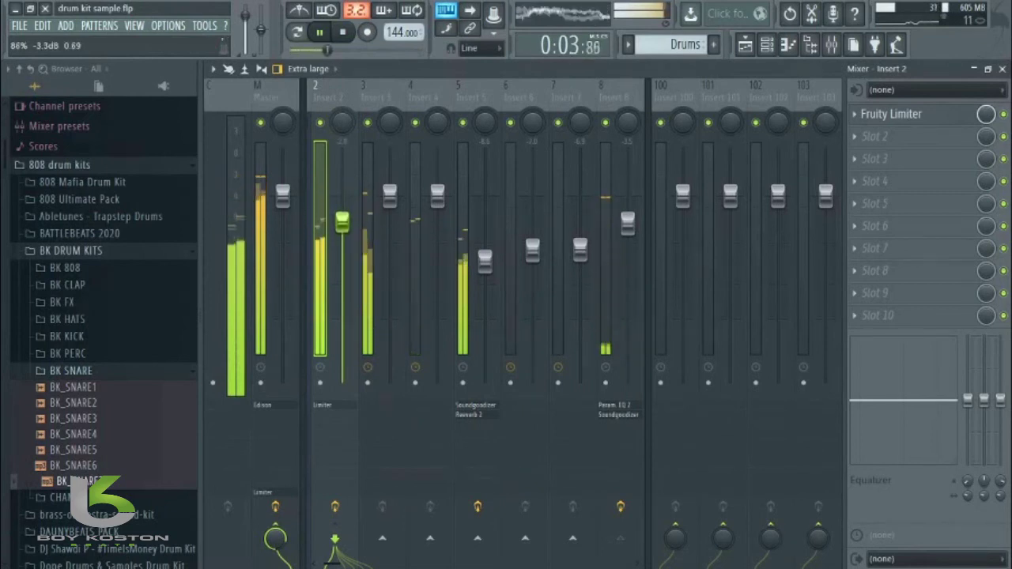
click(878, 136)
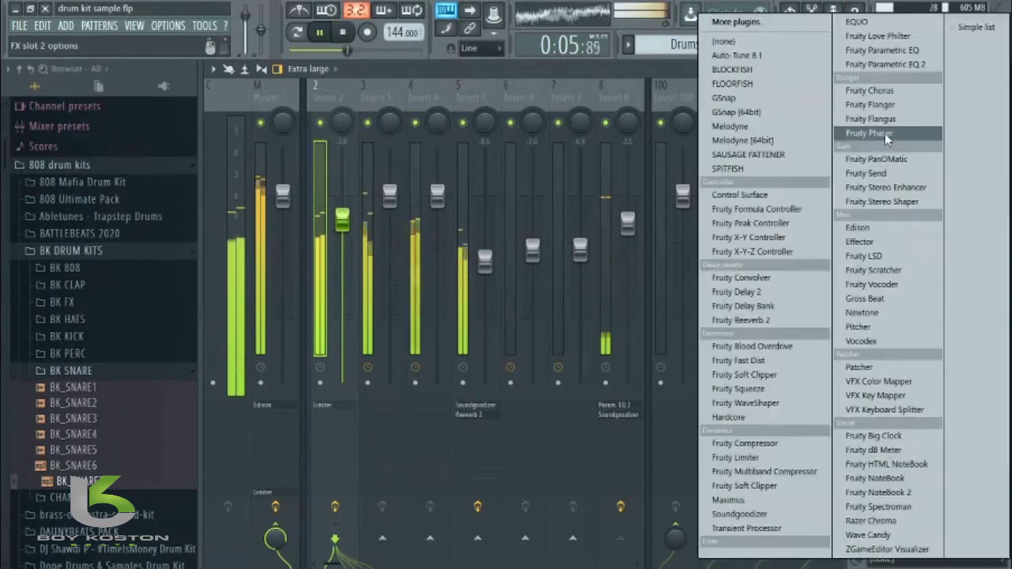
click(878, 64)
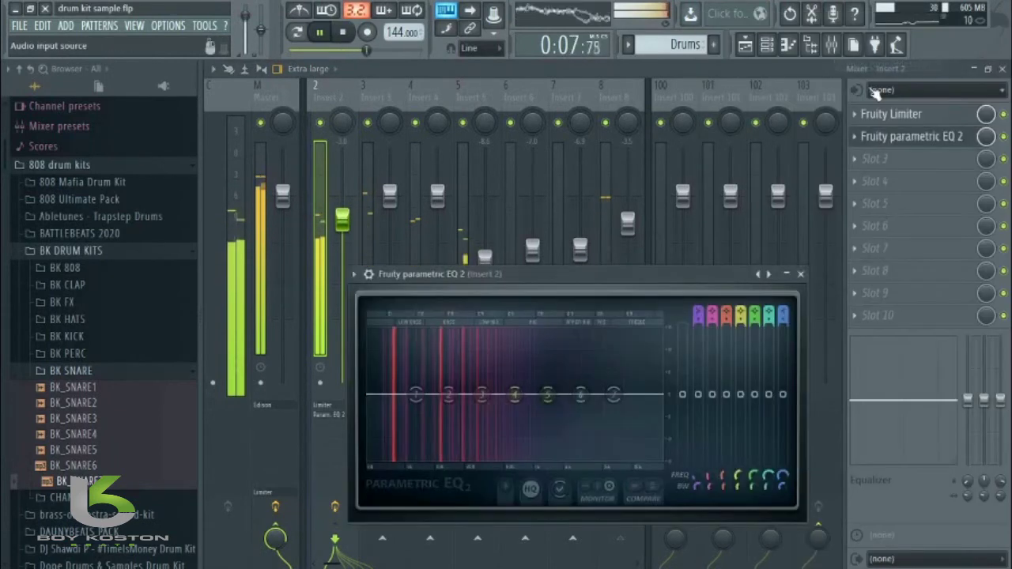
Step: Make EQ band 1 on Insert 2 a steep low cut near 46 Hz and boost band 2 by about 3.9 dB at 87 Hz
right_click(415, 393)
mouse_move(439, 433)
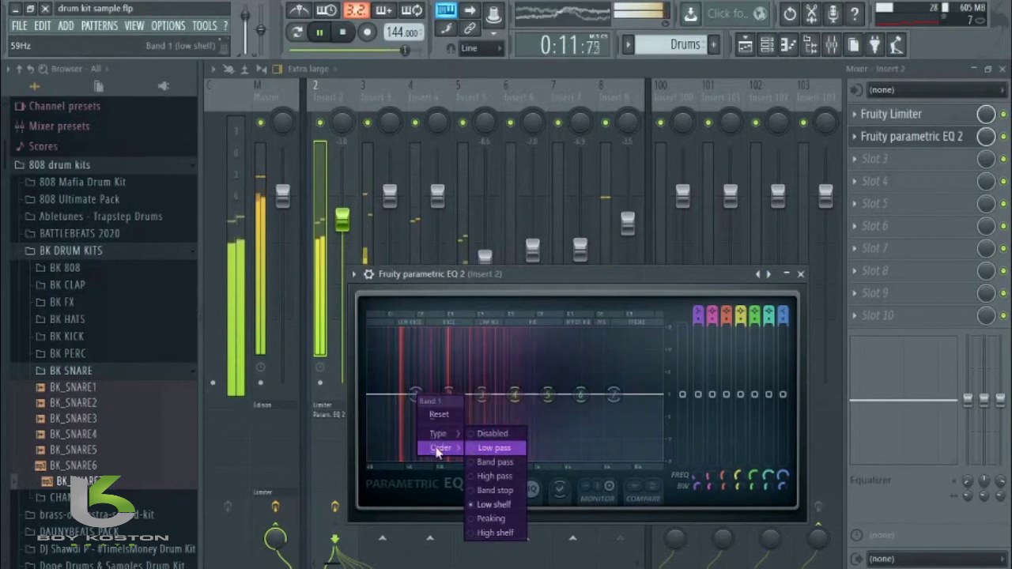
click(490, 447)
drag(416, 394, 399, 454)
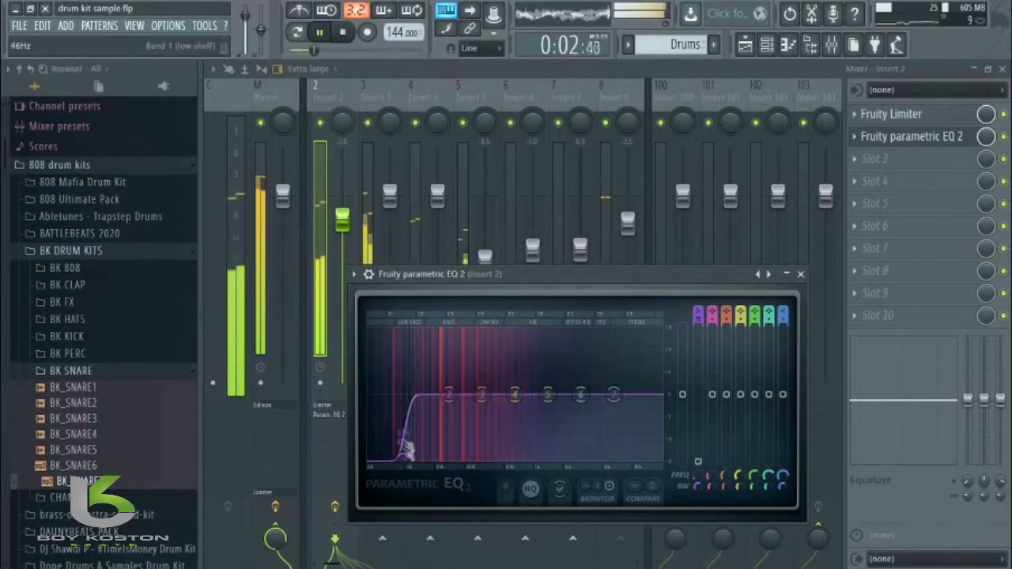
drag(449, 394, 429, 380)
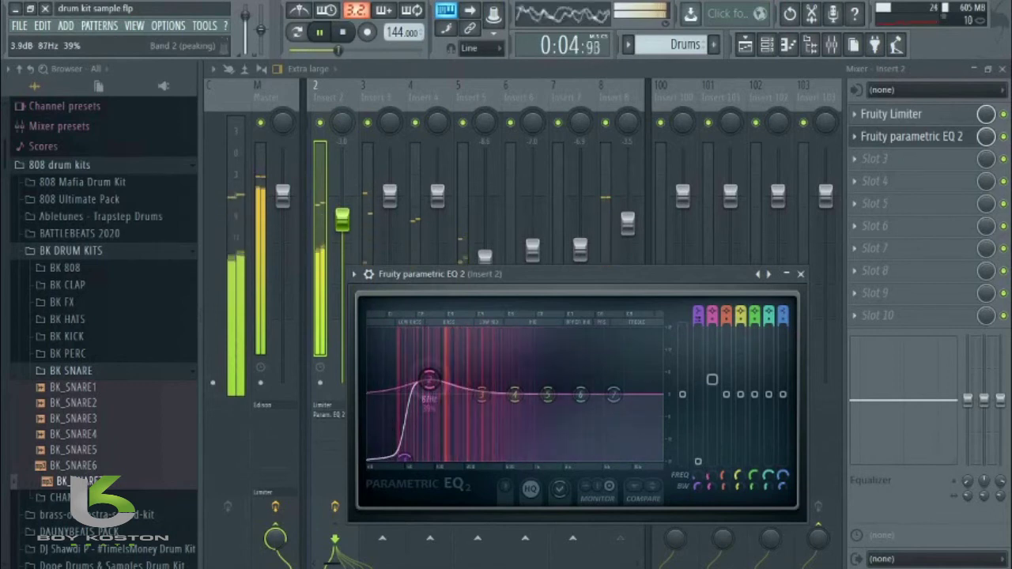
Step: Close the equalizer, lower the Insert 2 volume to about -7.2 dB during playback, and stop the song
click(800, 274)
drag(342, 221, 342, 248)
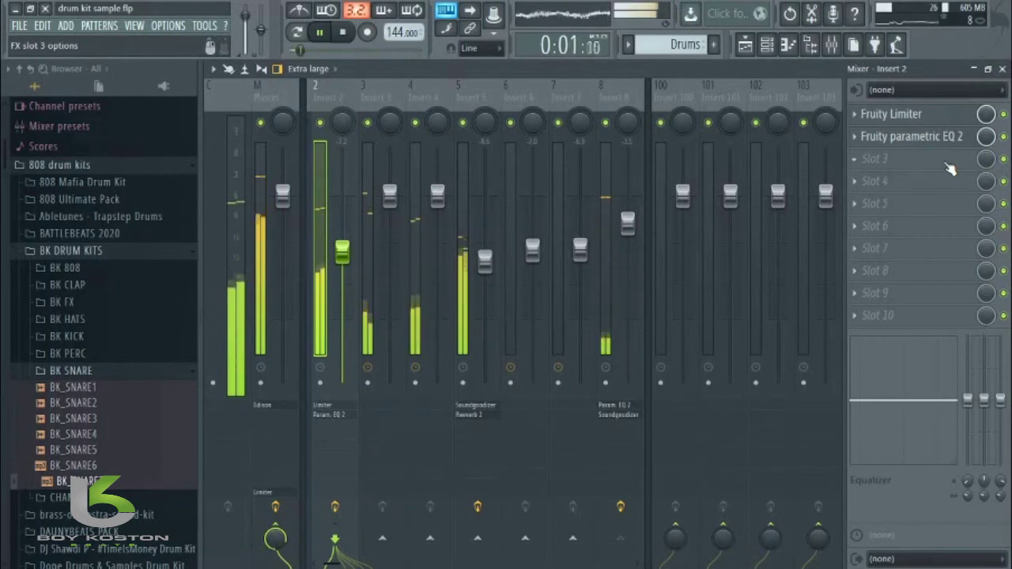
key(space)
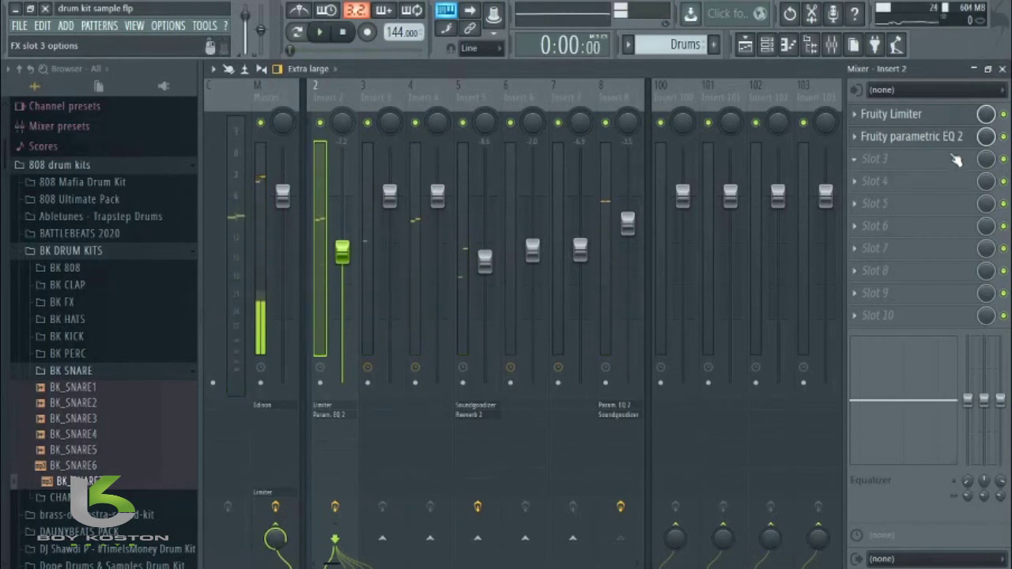
Step: Load SAUSAGE FATTENER into the third effect slot of Insert 2
click(745, 47)
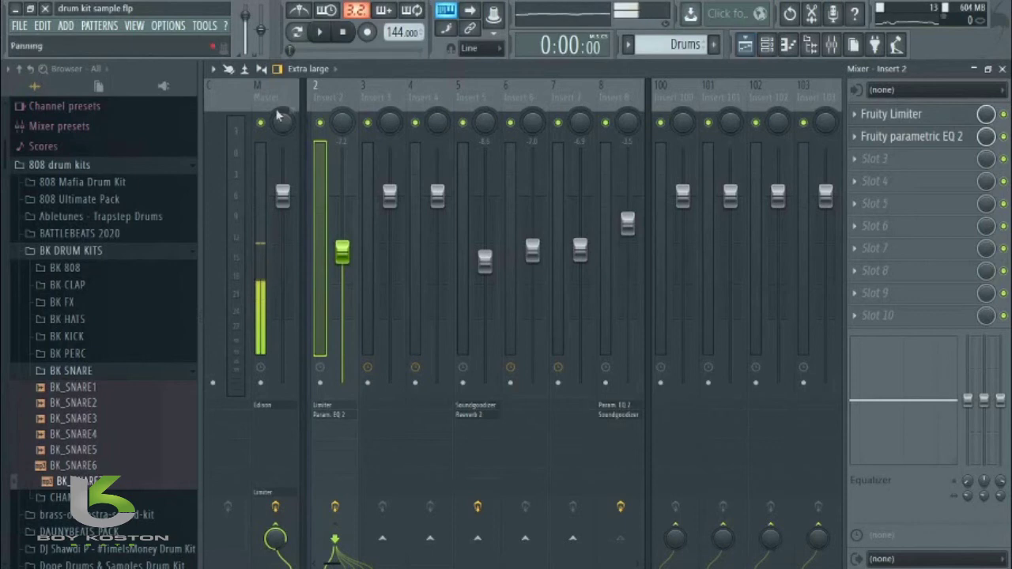
click(924, 163)
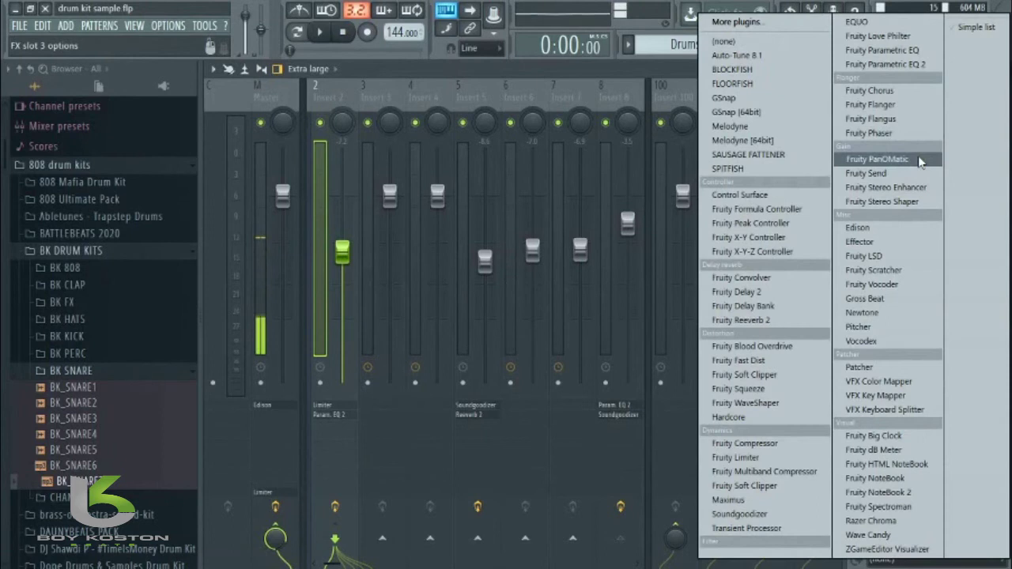
click(750, 155)
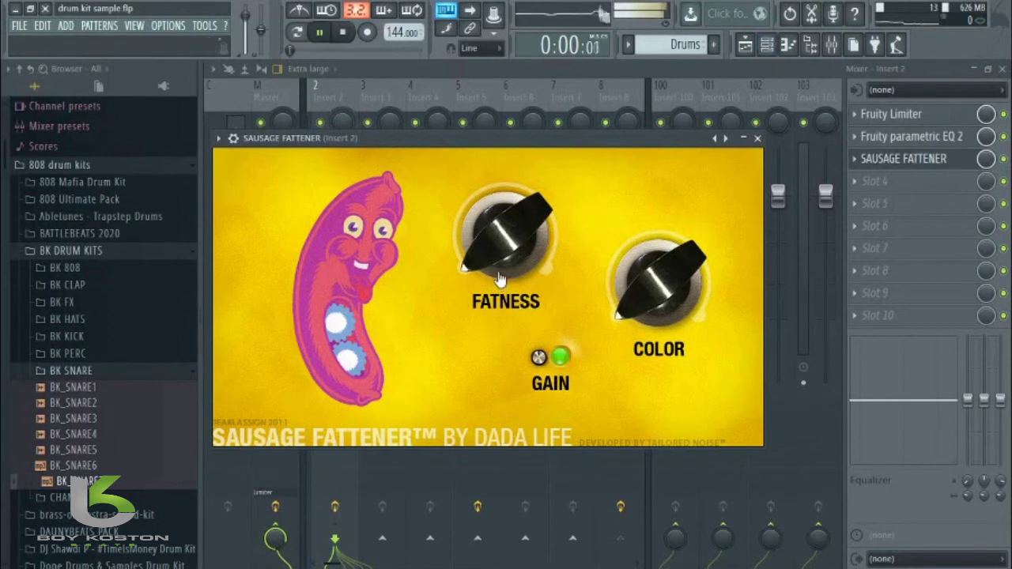
Step: Raise SAUSAGE FATTENER's Fatness slightly and set its Color to 10% on Insert 2, and close the plugin
drag(496, 249, 503, 222)
drag(625, 310, 631, 272)
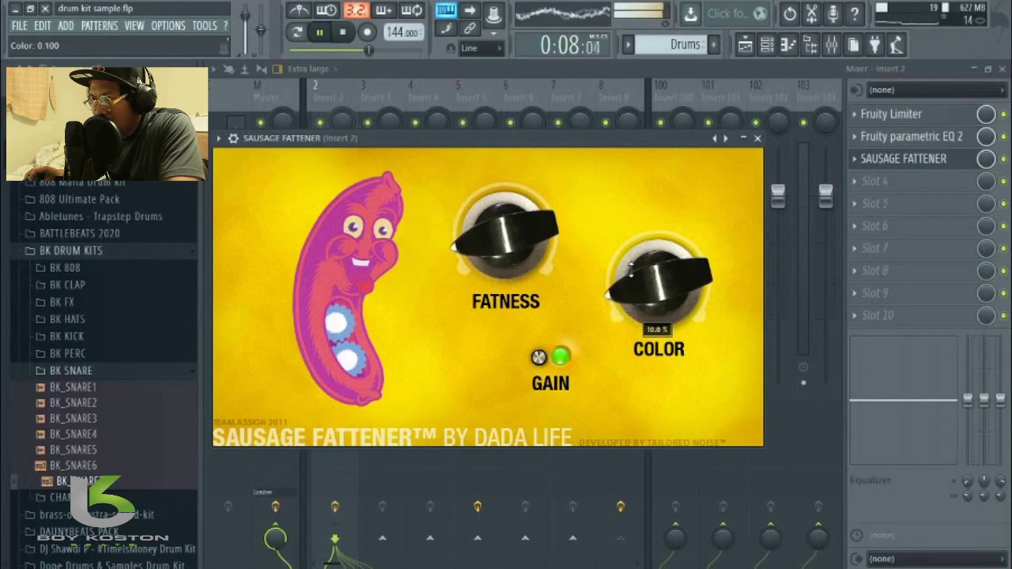
click(757, 138)
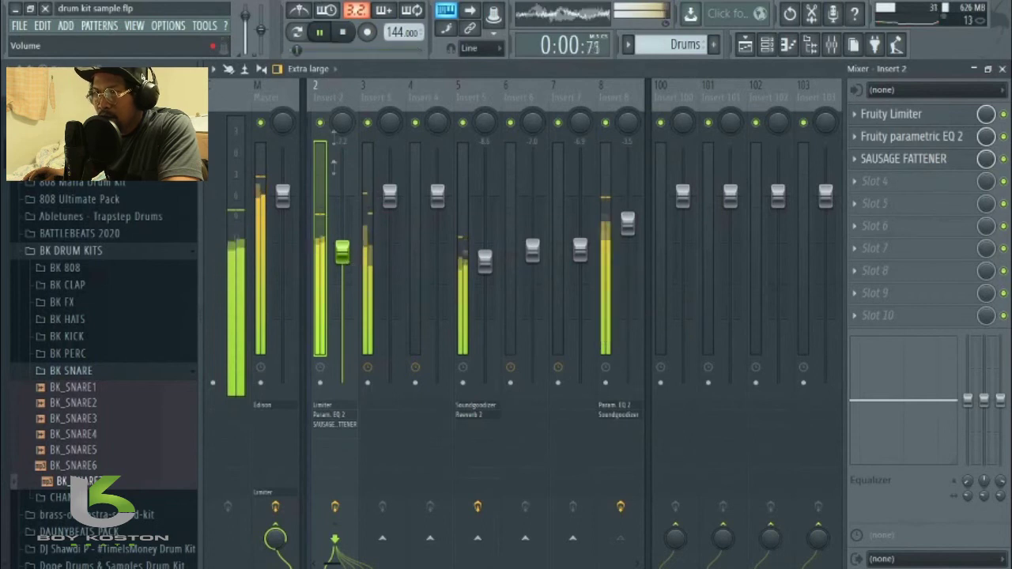
Step: Lower the Insert 2 volume to about -10.1 dB while it is soloed with the kick, and unsolo it
right_click(321, 124)
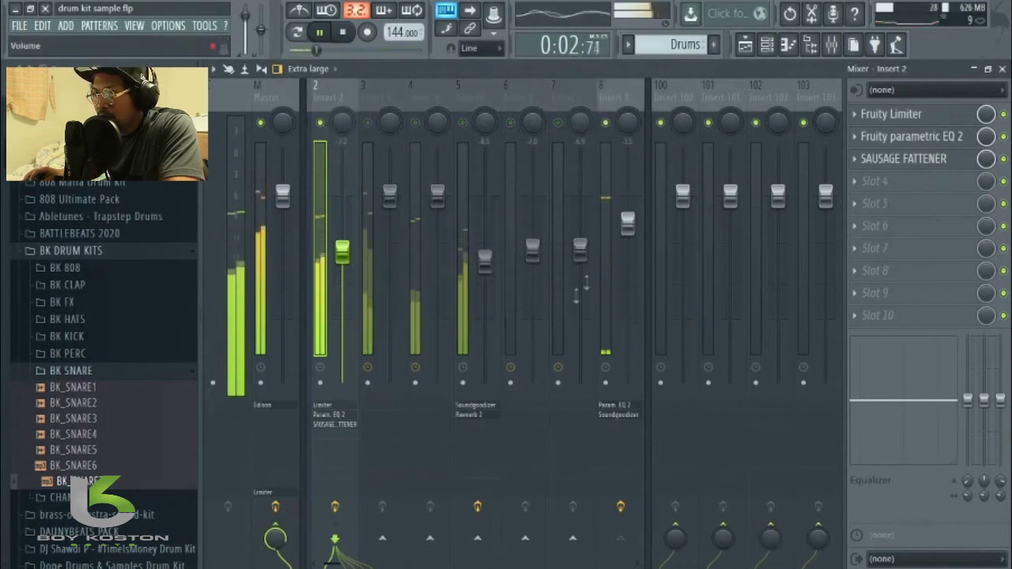
mouse_move(343, 272)
mouse_down()
mouse_move(342, 291)
mouse_move(342, 272)
mouse_up()
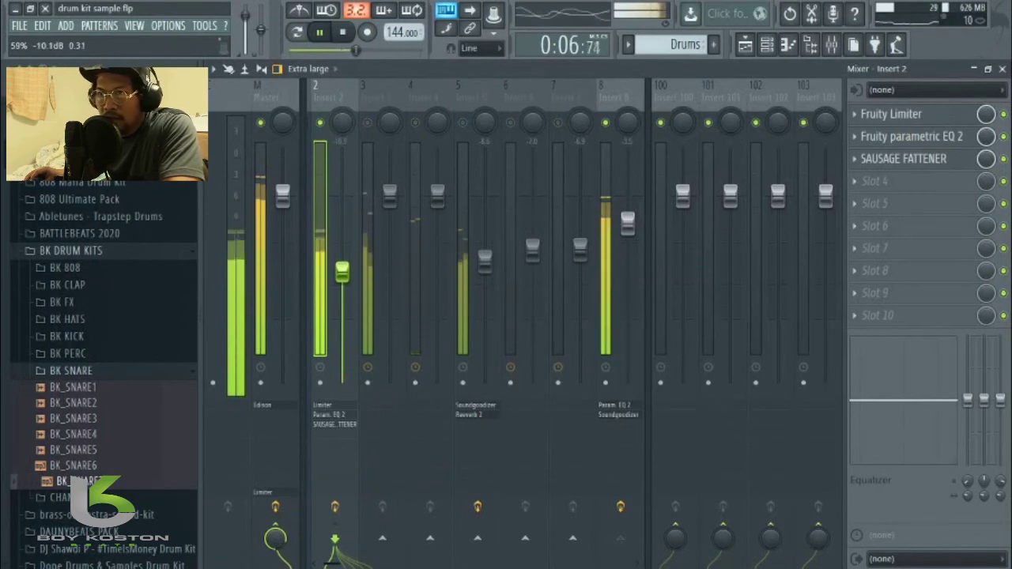
right_click(321, 124)
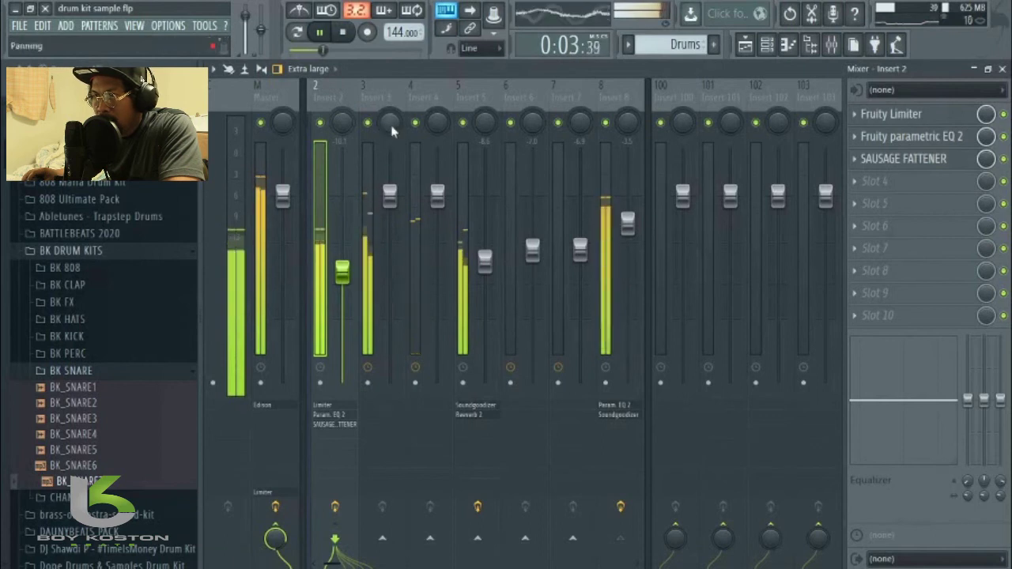
Step: Pan Insert 3 slightly to the right and lower its volume to about -2.8 dB
drag(391, 123, 391, 112)
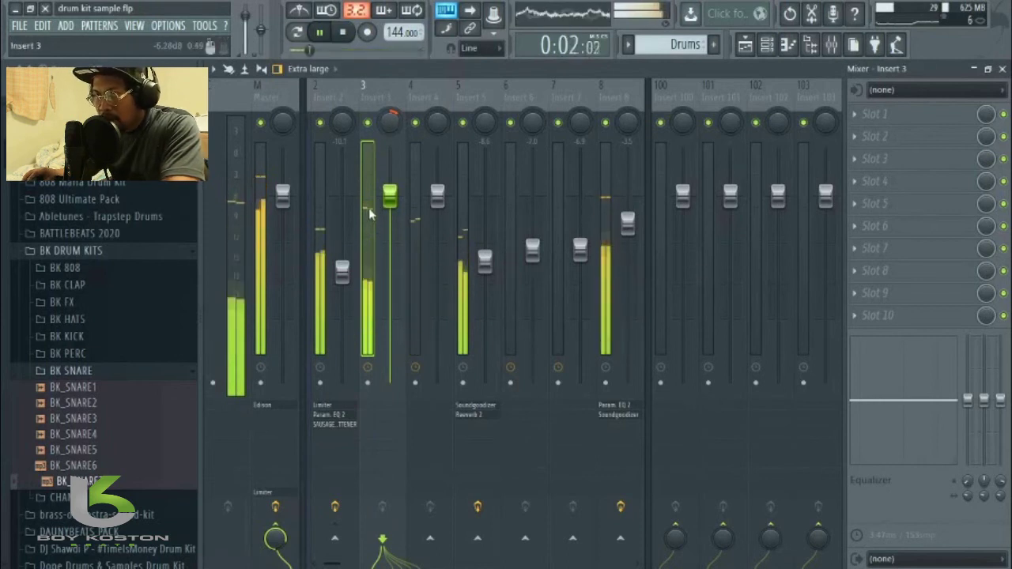
drag(389, 203, 389, 217)
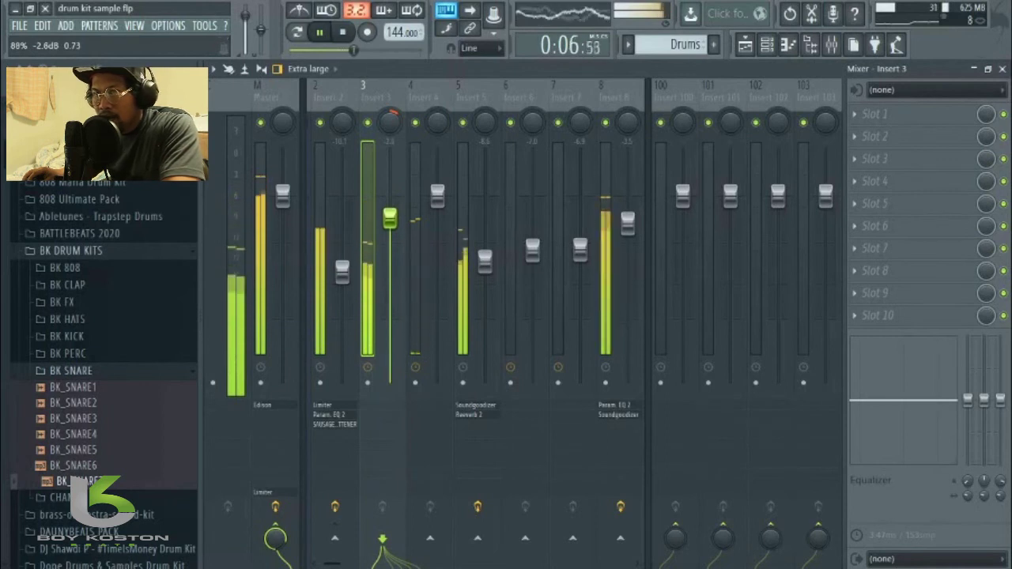
Step: Cut the high shelf on Insert 2 strongly, lower Insert 3's low shelf to -18 dB at 90 Hz, and stop playback
click(330, 94)
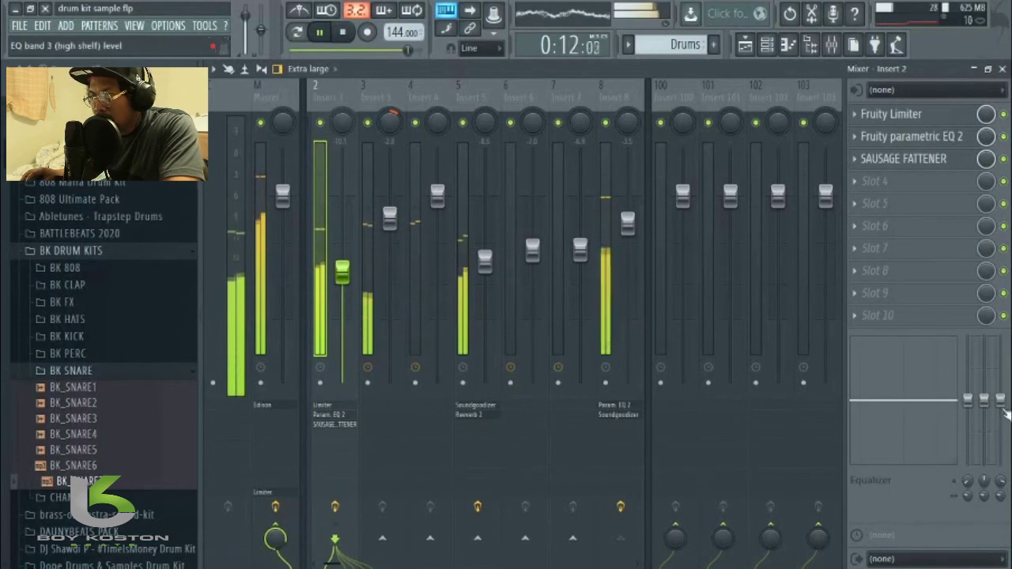
drag(1004, 409, 1000, 463)
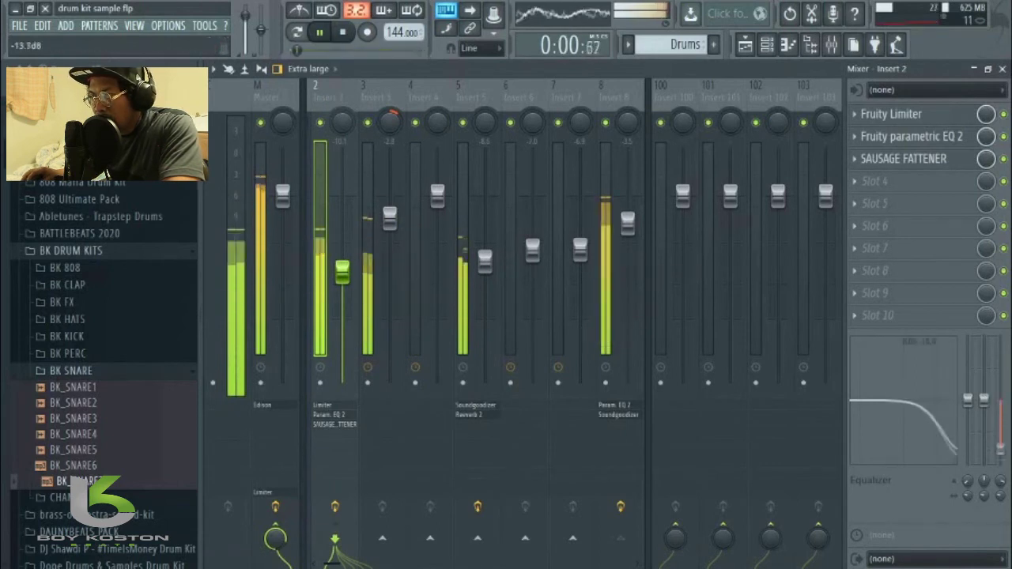
click(381, 93)
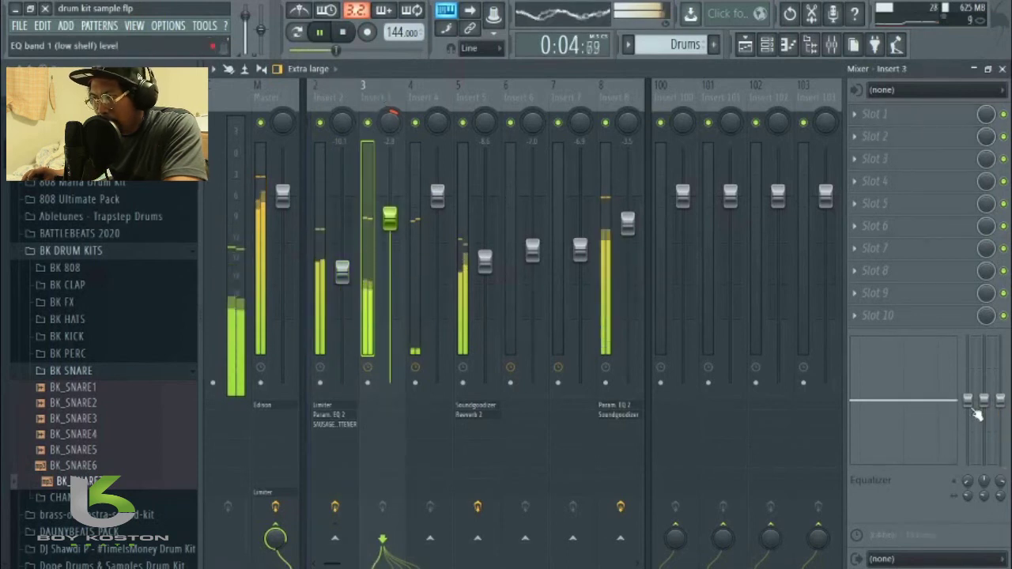
drag(969, 401, 968, 462)
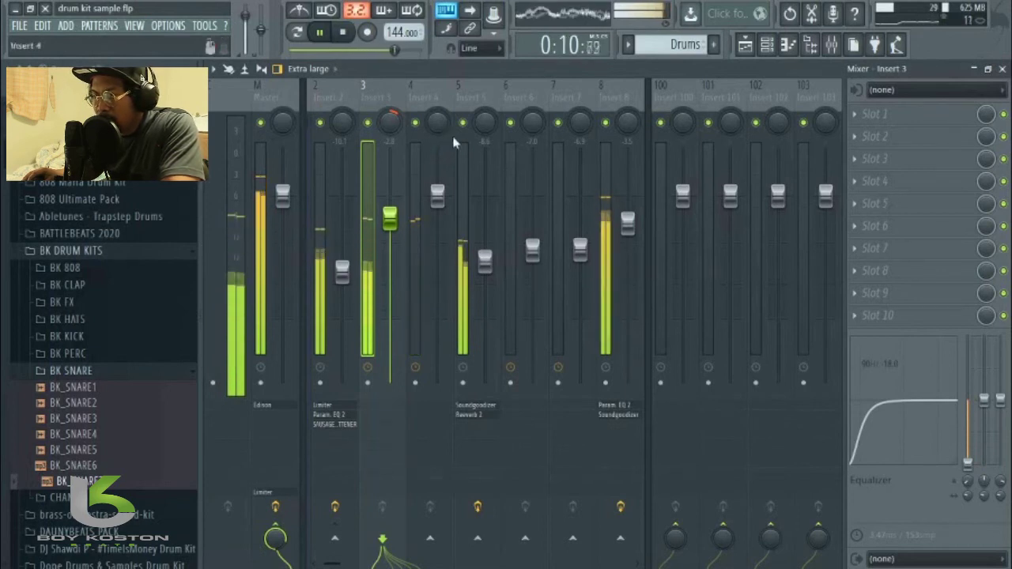
key(space)
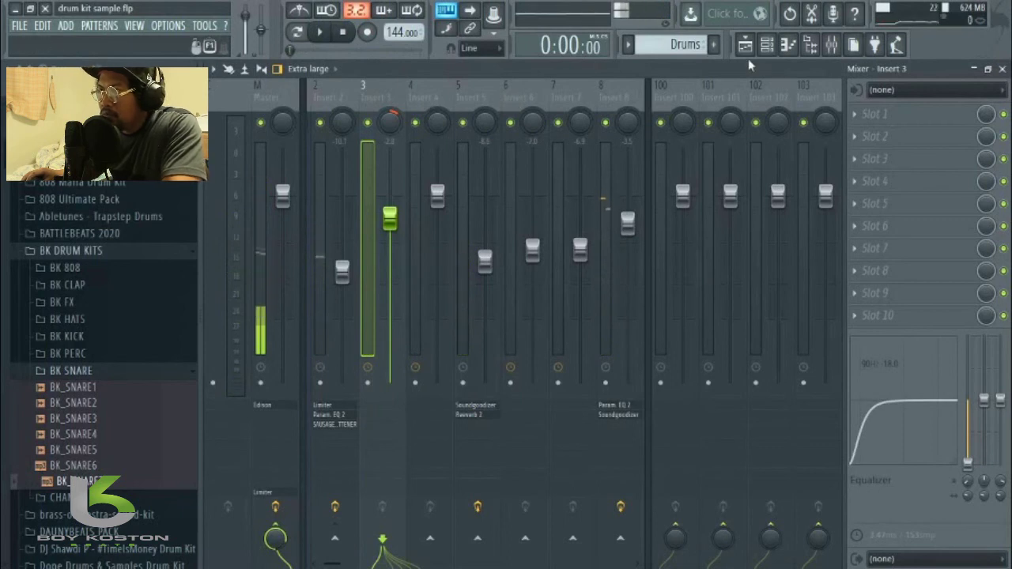
Step: Load Fruity Compressor into the Master track's second effect slot and apply its Master 1 preset
click(268, 101)
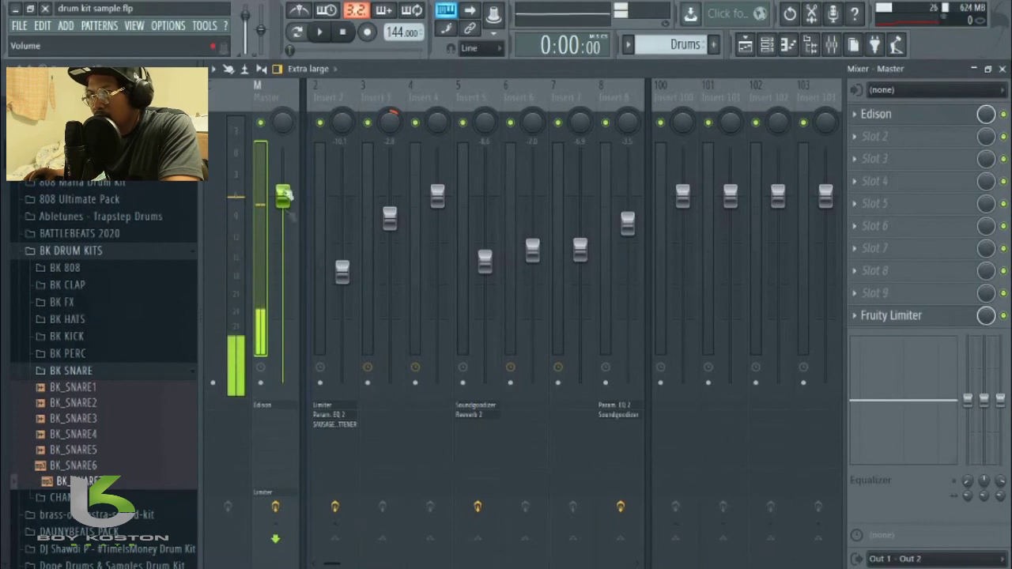
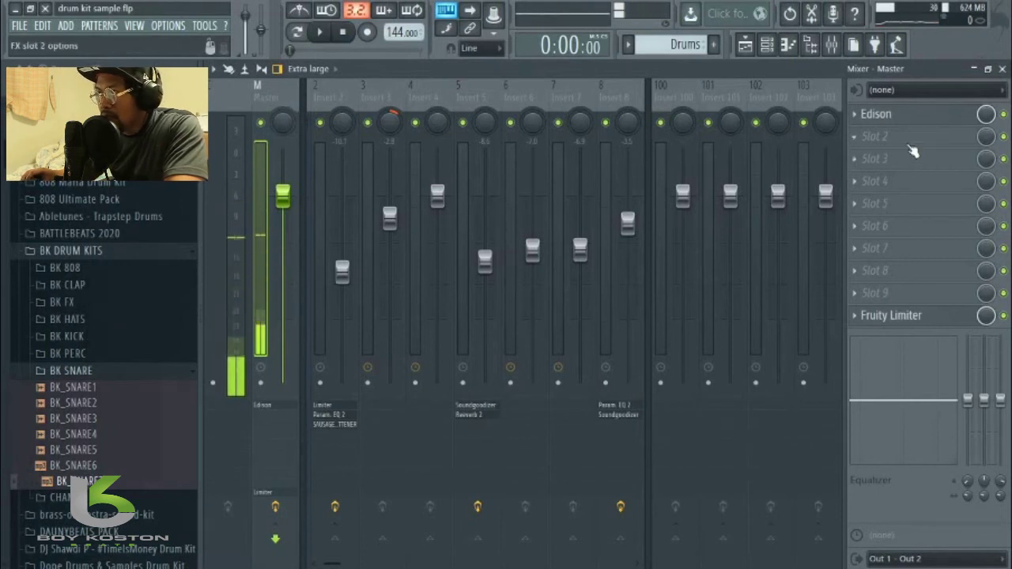
click(868, 146)
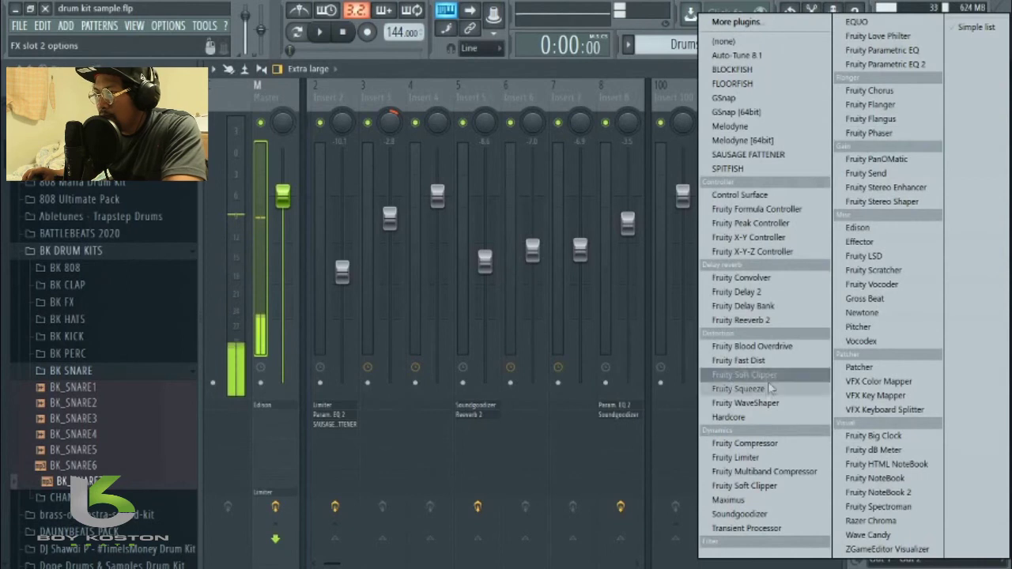
click(774, 443)
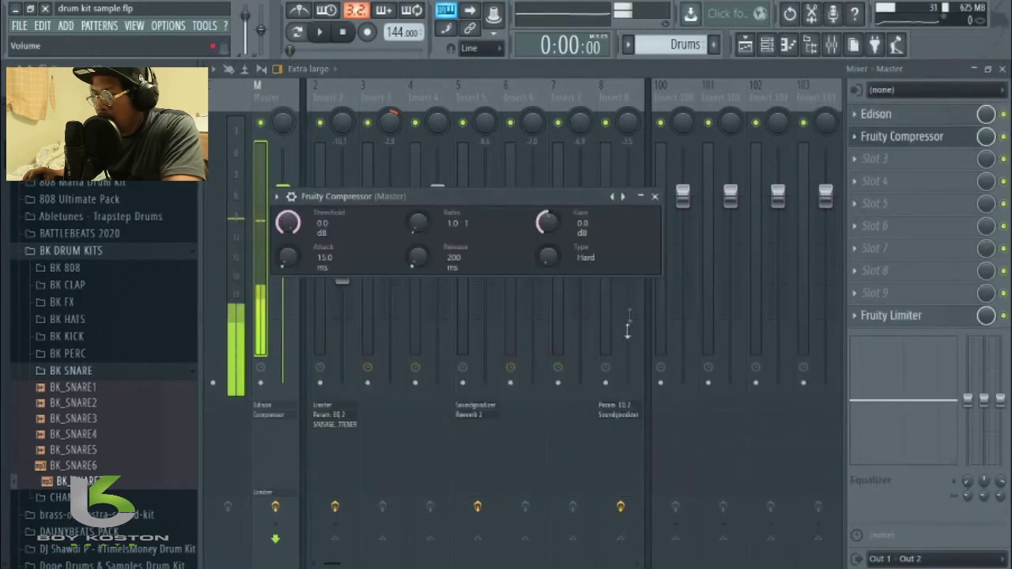
right_click(623, 198)
click(664, 274)
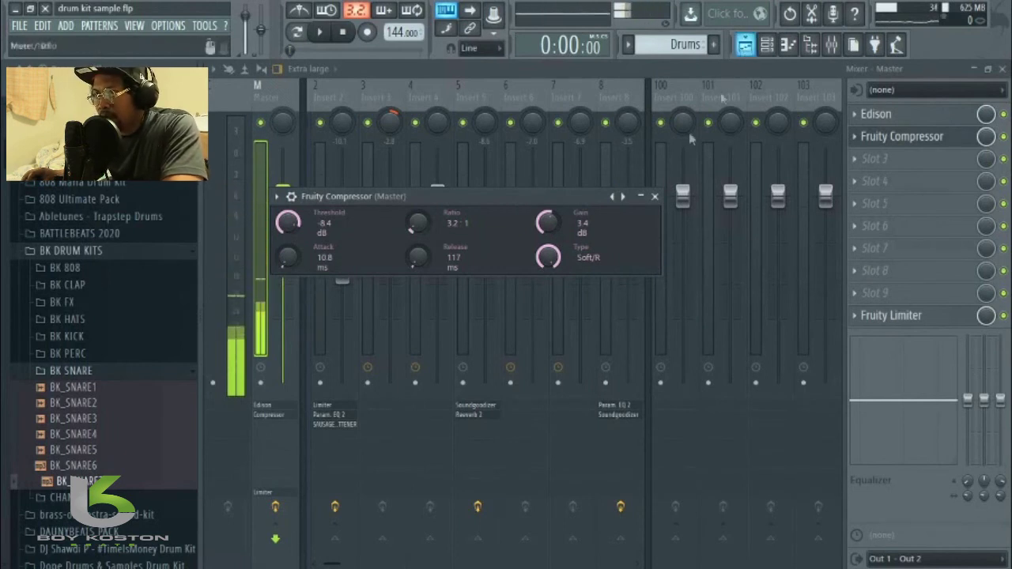
right_click(621, 196)
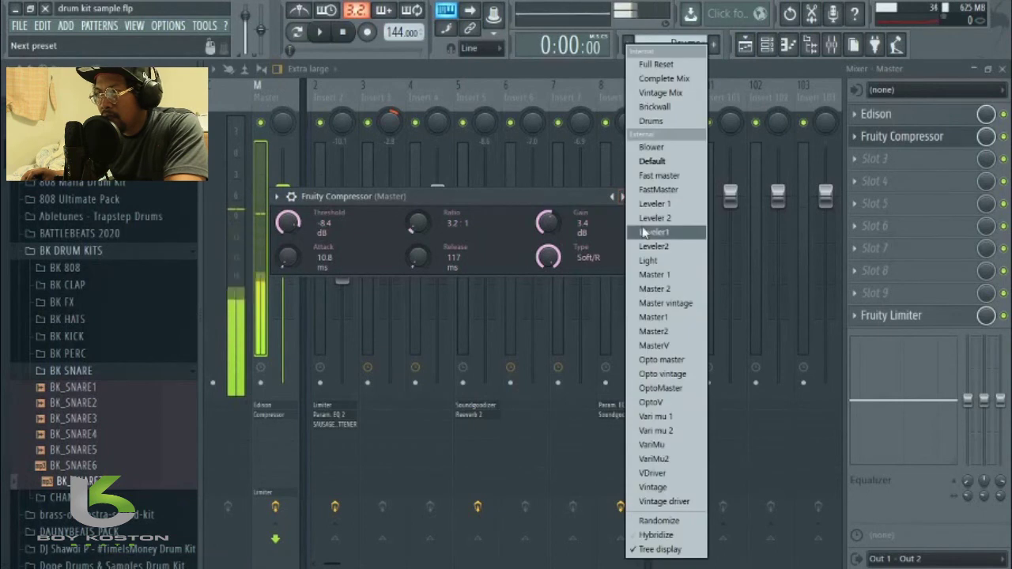
click(665, 277)
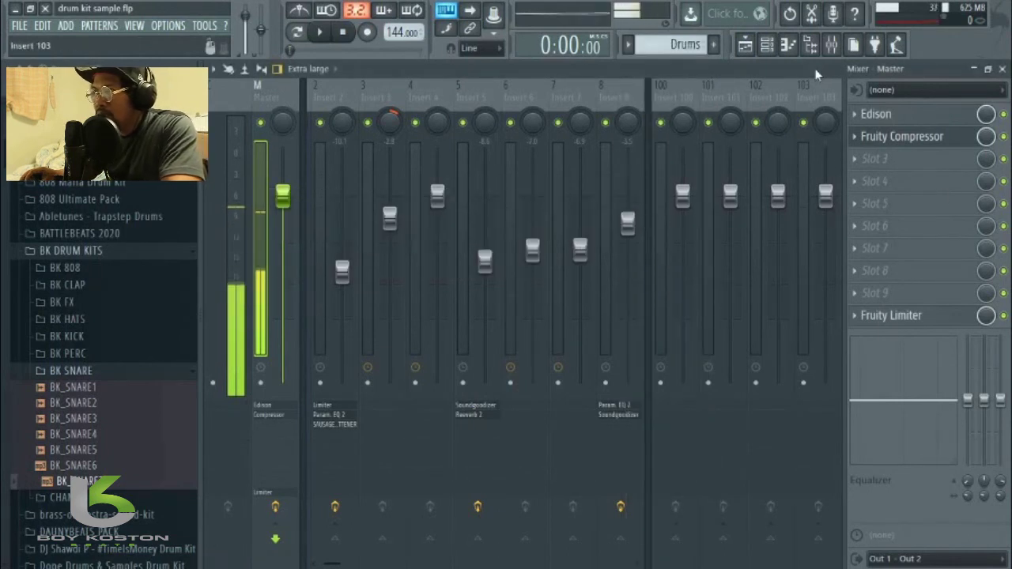
Step: Show the playlist and play the song to listen to the current mix
click(744, 45)
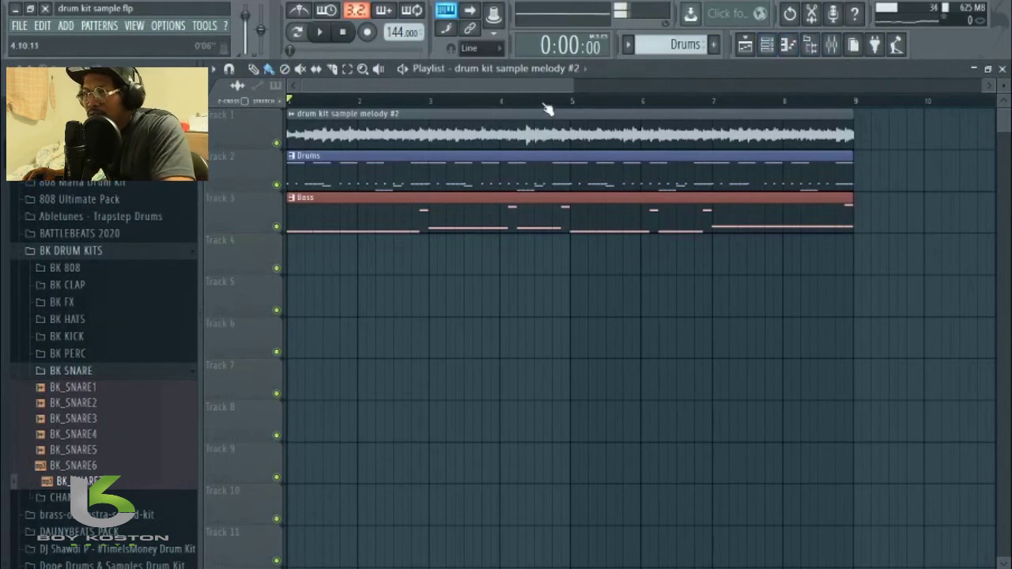
key(space)
key(space)
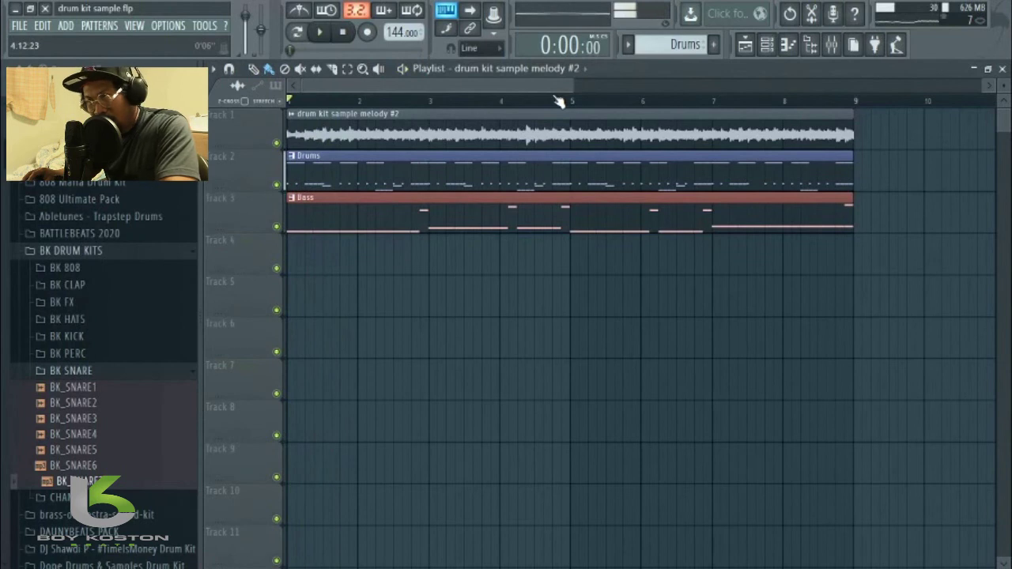
key(space)
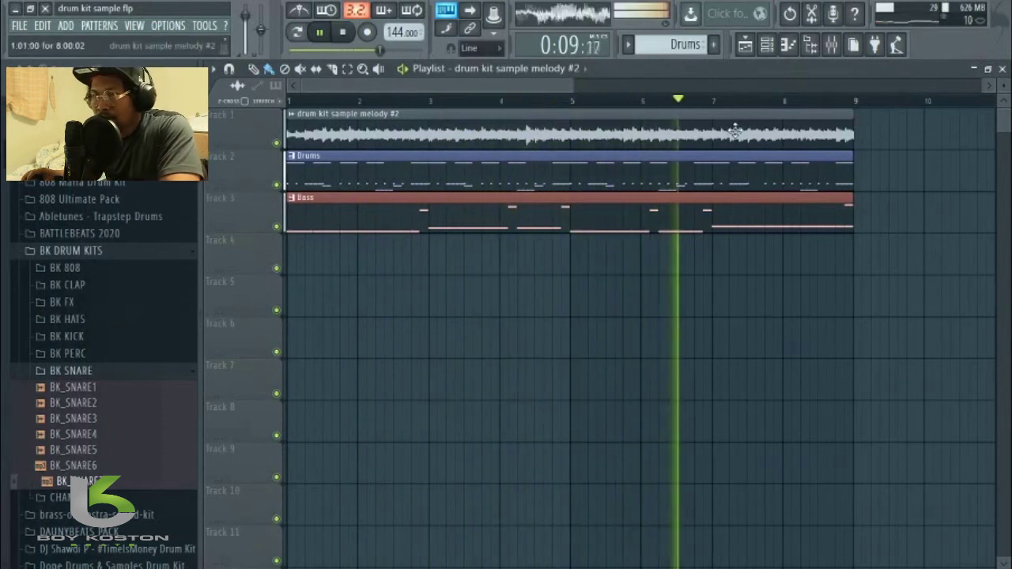
key(space)
Step: Add BK_CLAP2 from the BK CLAP folder to the channel rack as a new channel below BK_SNARE7
click(766, 44)
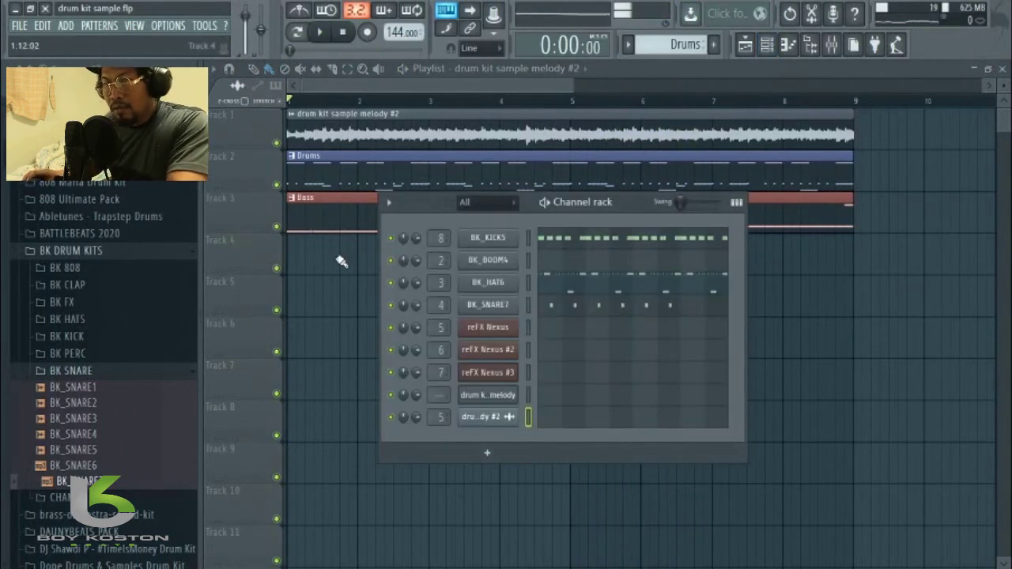
click(89, 287)
click(99, 318)
drag(283, 325, 505, 323)
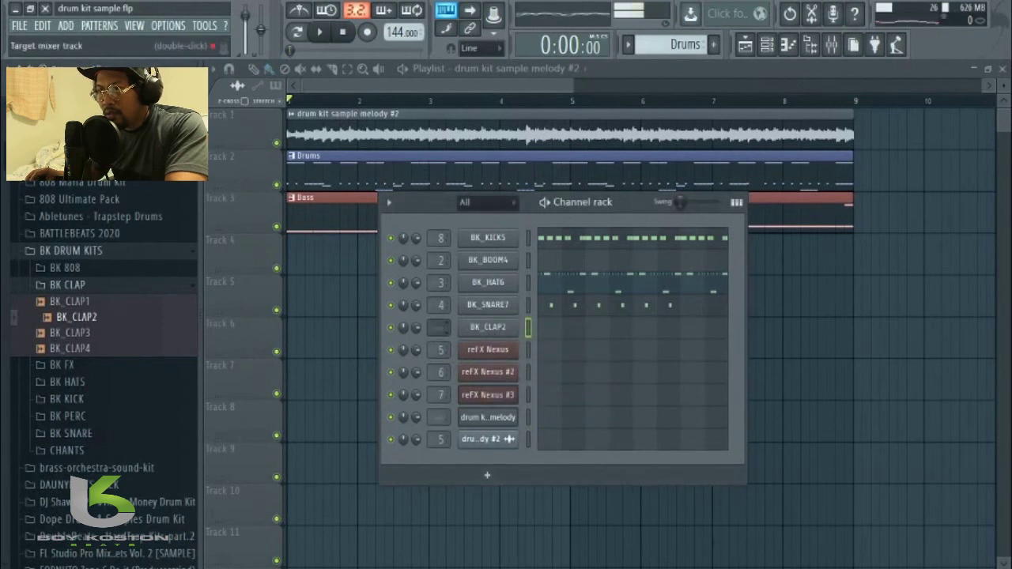
Step: Open BK_CLAP2's piano roll and place two D5 notes on steps 13 and 15 of bar 1, checking them with playback
click(545, 334)
key(space)
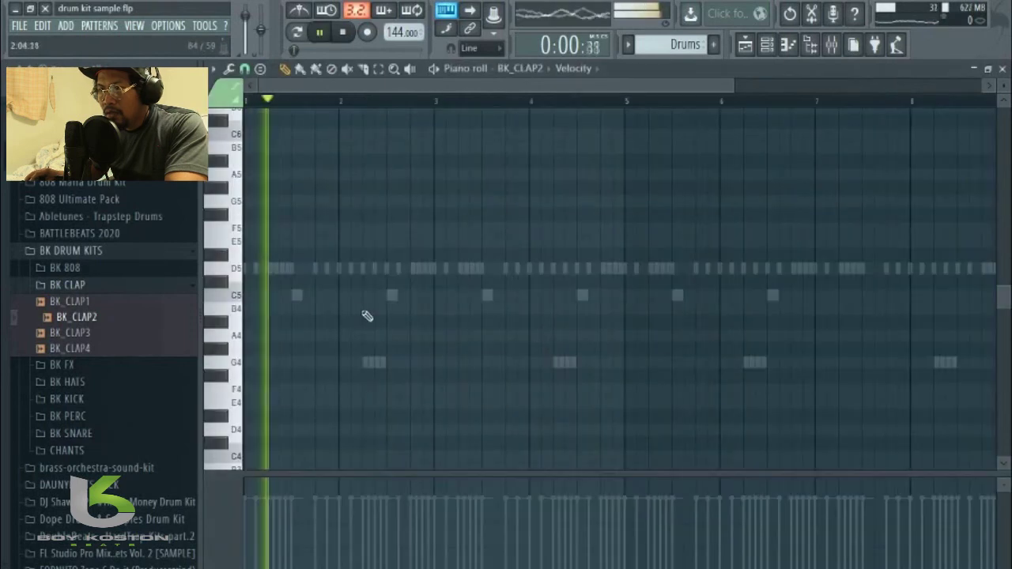
key(space)
click(318, 271)
key(space)
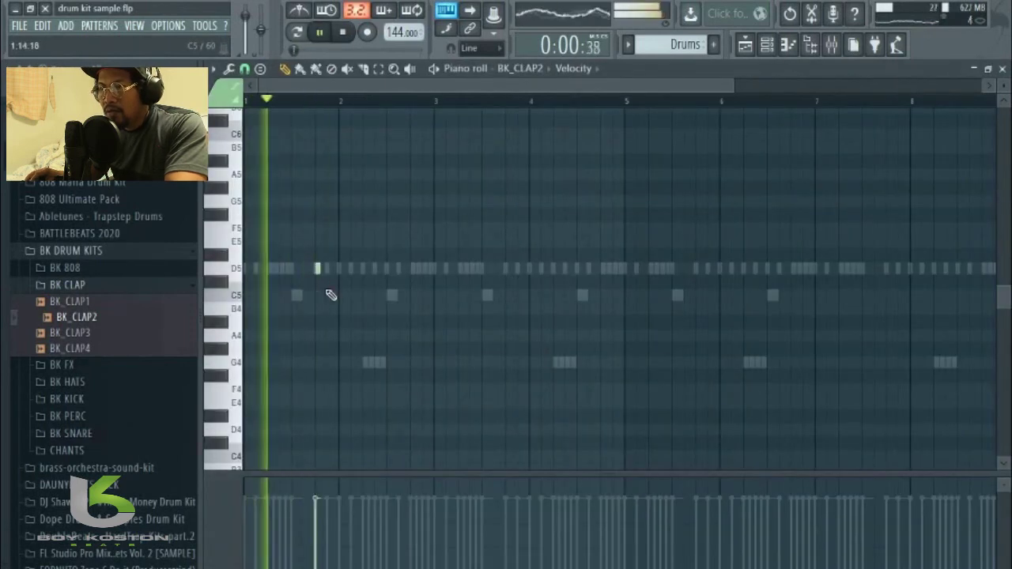
key(space)
key(space)
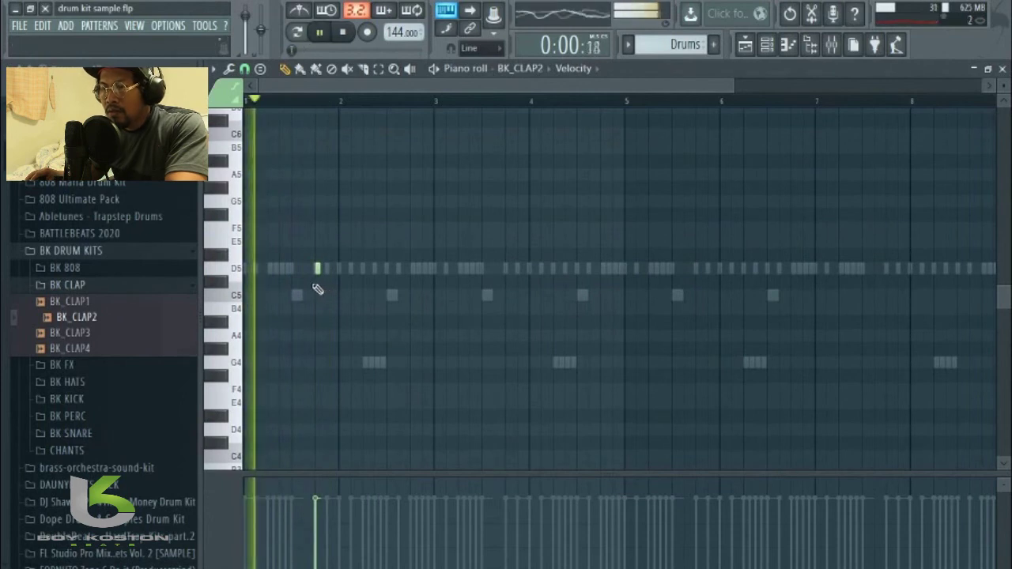
key(space)
click(327, 270)
key(space)
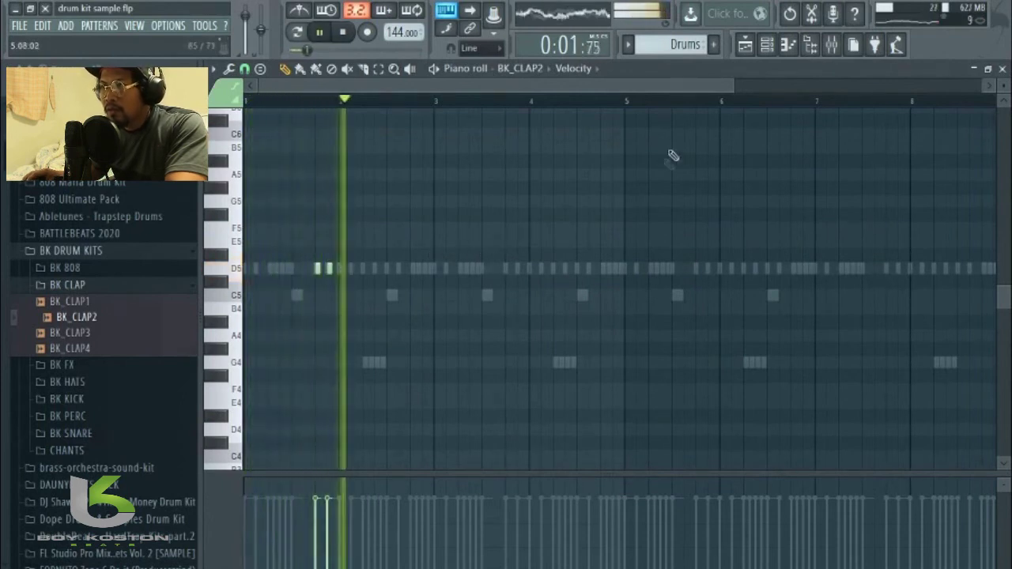
key(space)
Step: Place two D5 clap notes on steps 13 and 15 of bar 2 and check them with playback
drag(729, 81, 335, 83)
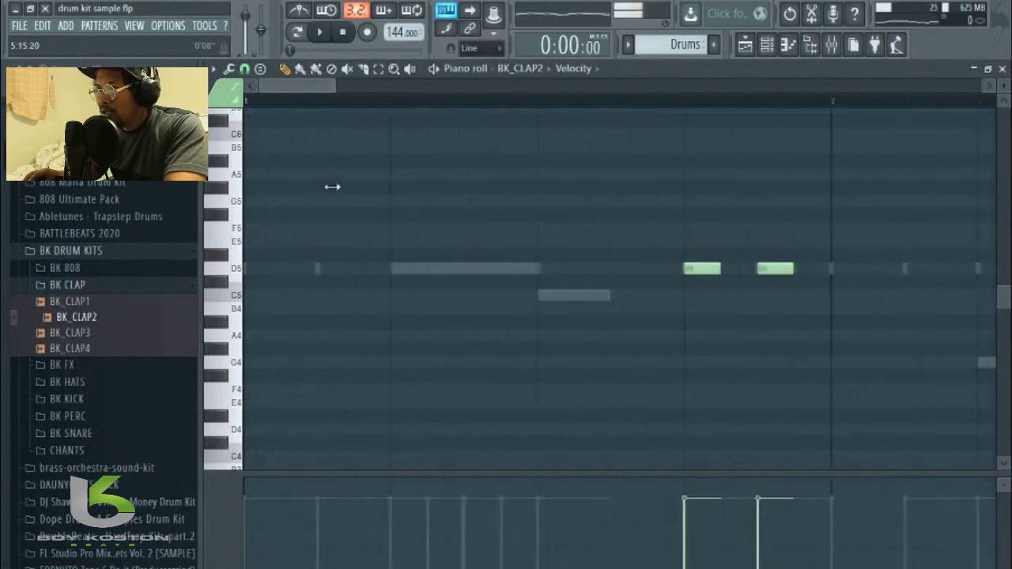
key(space)
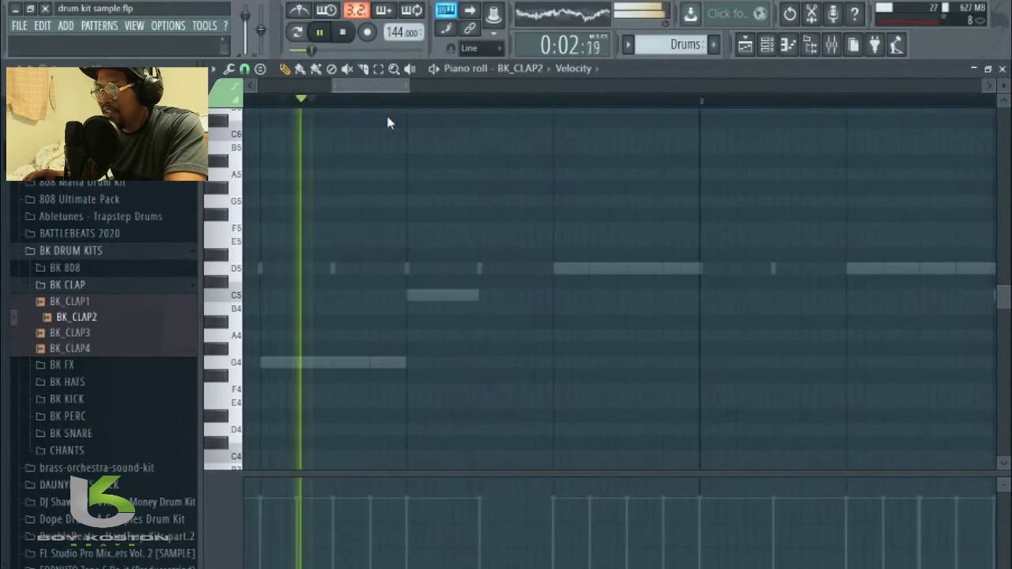
key(space)
click(559, 269)
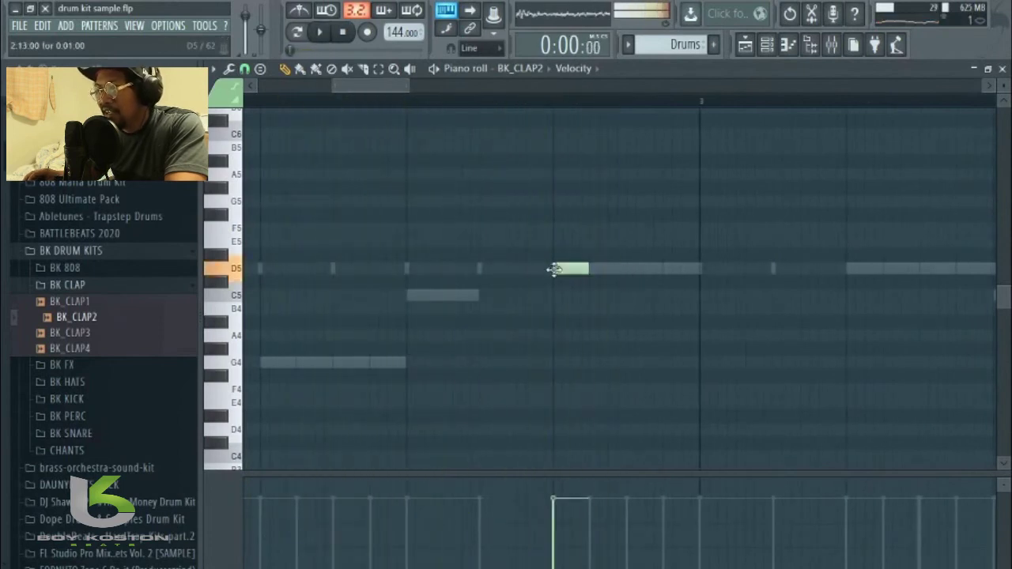
click(632, 269)
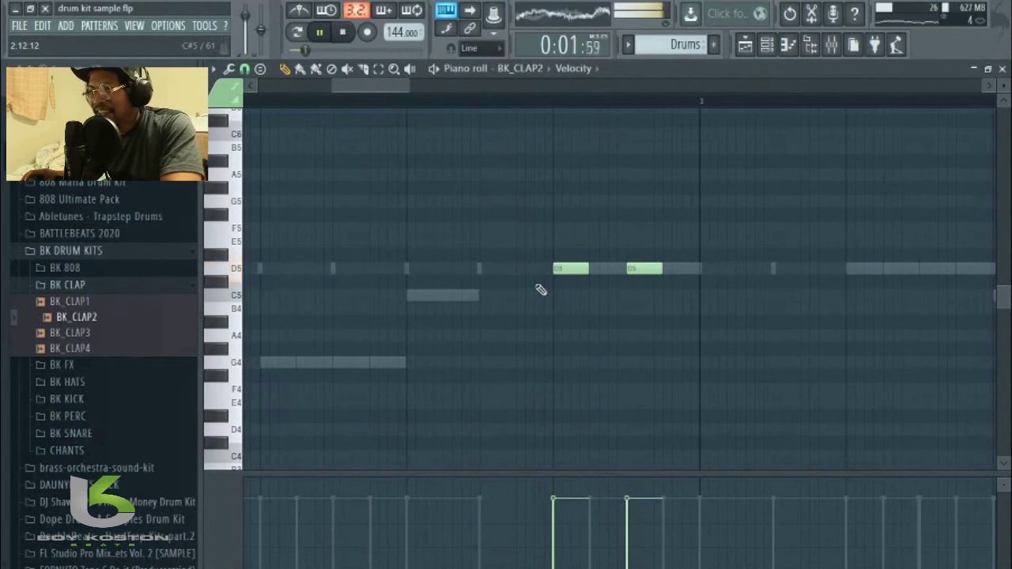
key(space)
Step: Paste the pair of D5 clap notes further along the pattern, including steps 13 and 15 of bar 5
drag(385, 92, 429, 93)
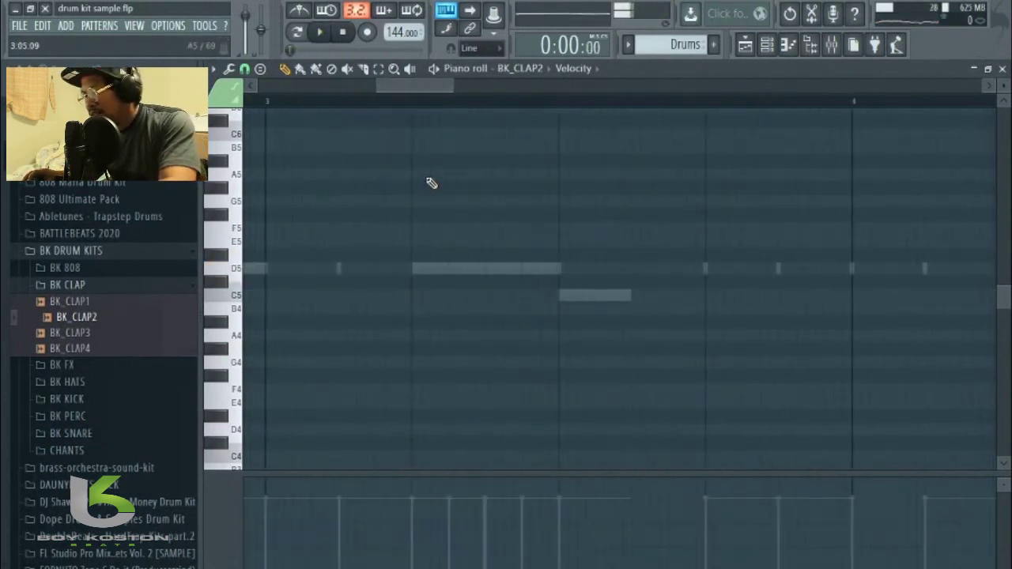
key(ctrl+v)
mouse_move(423, 97)
mouse_down()
mouse_move(544, 117)
mouse_move(523, 187)
mouse_up()
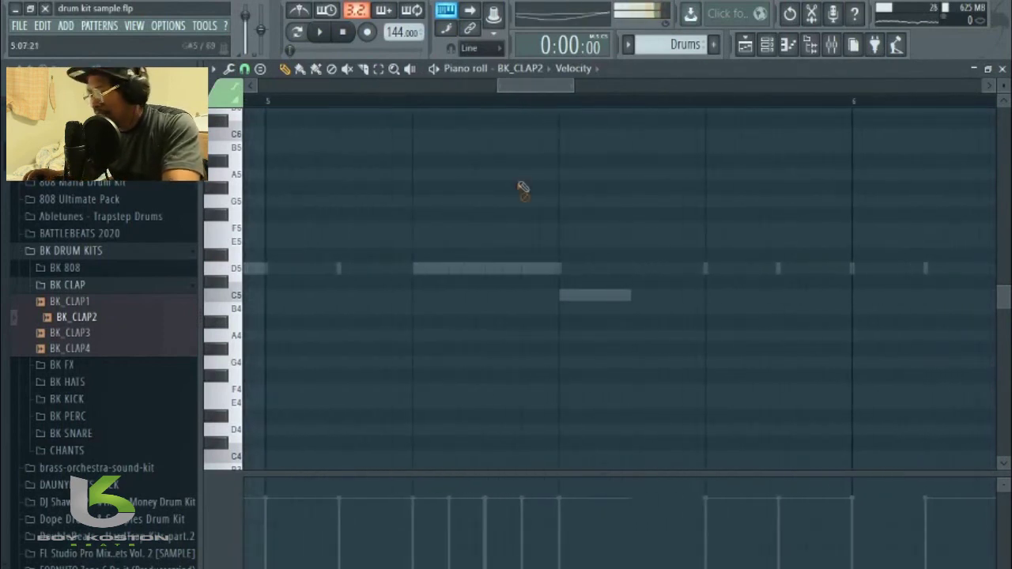
key(ctrl+v)
click(521, 116)
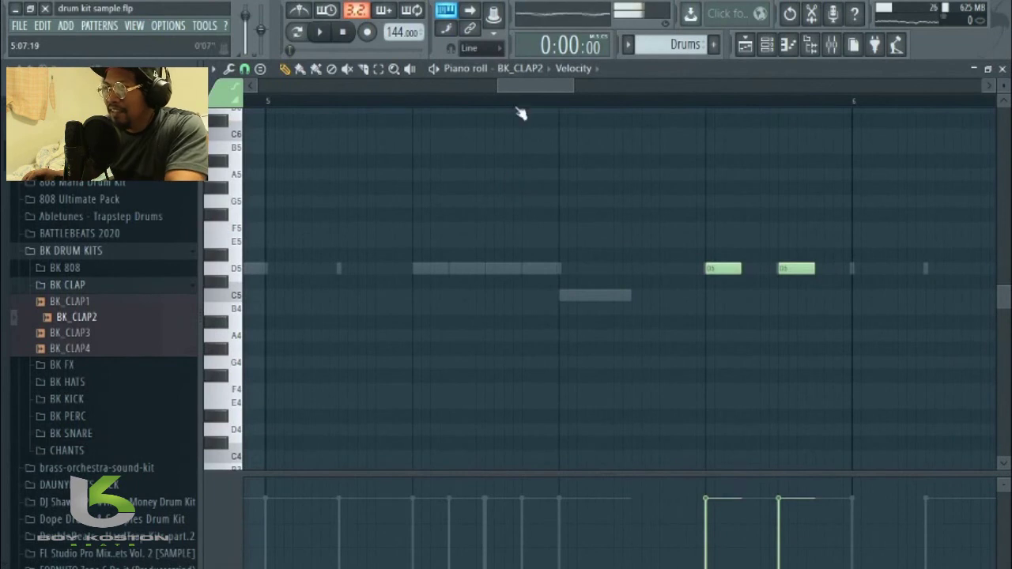
Step: Play the clap pattern and lower BK_CLAP2's channel volume in the channel rack to 50%, checking the level with playback
drag(459, 85, 265, 135)
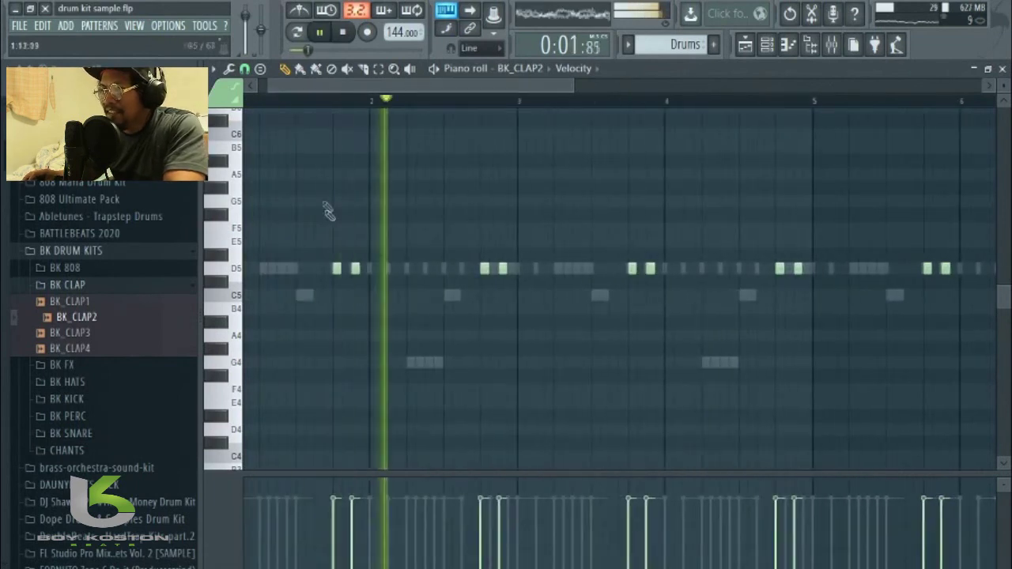
key(space)
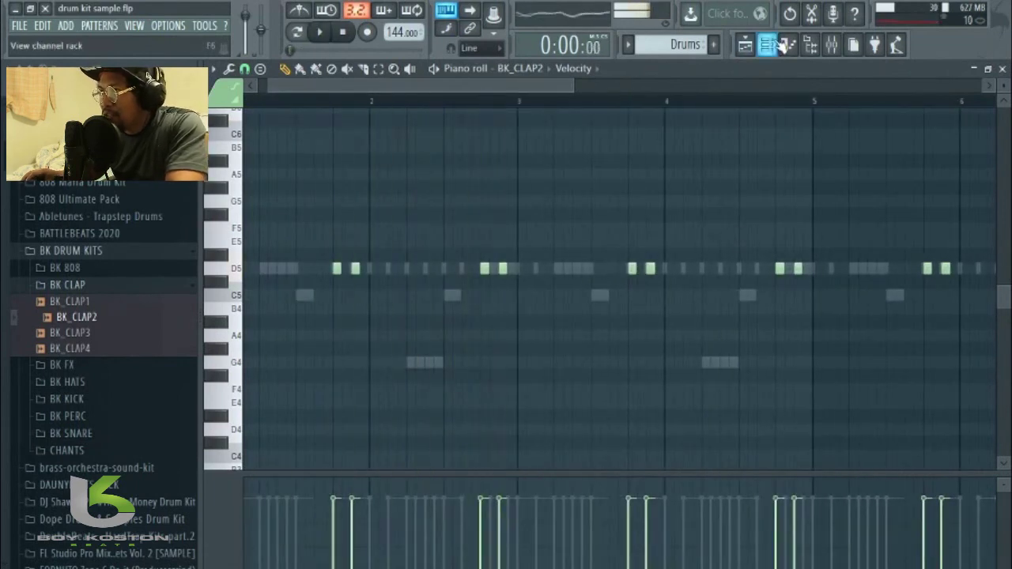
click(773, 46)
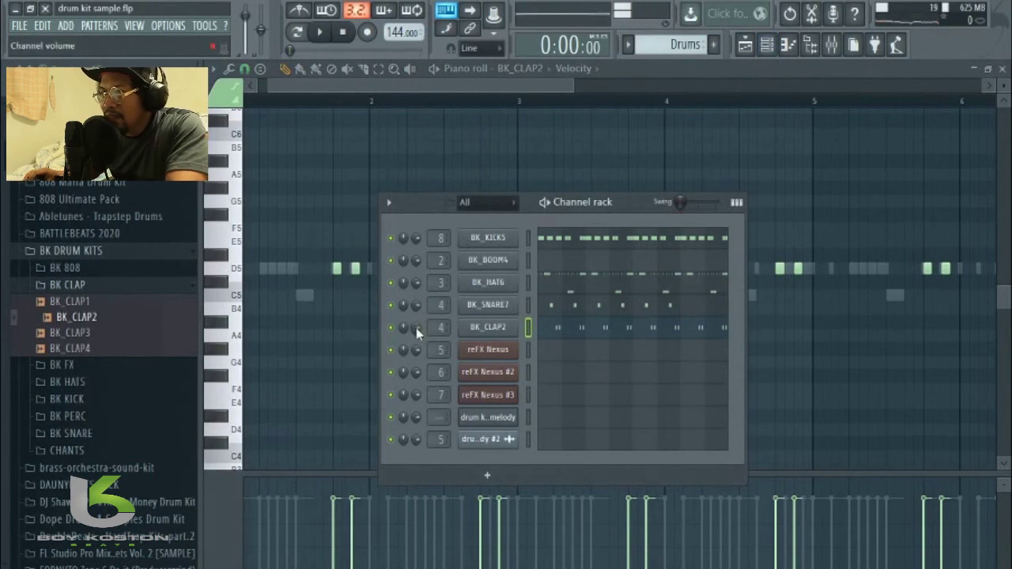
key(space)
key(space)
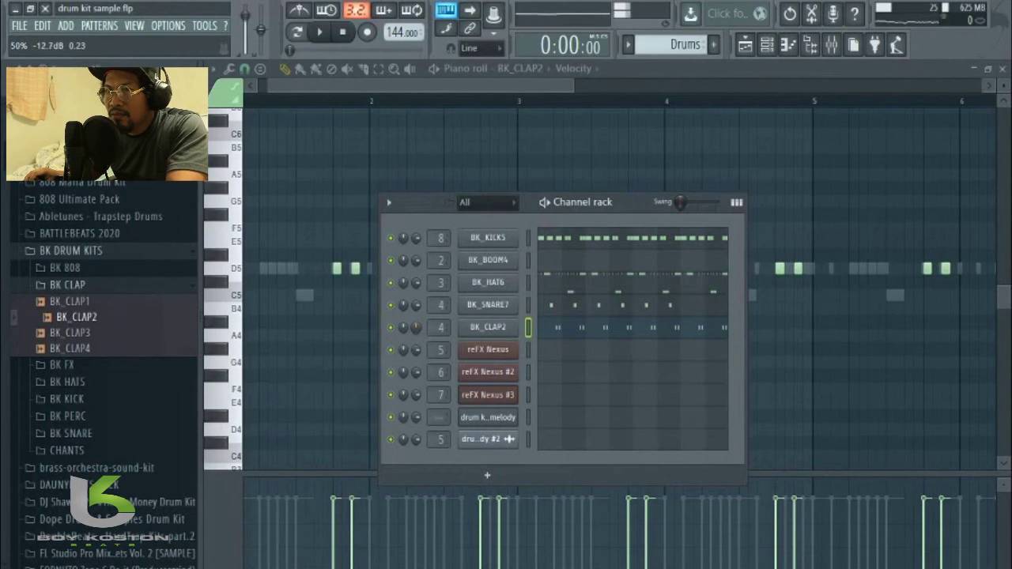
key(space)
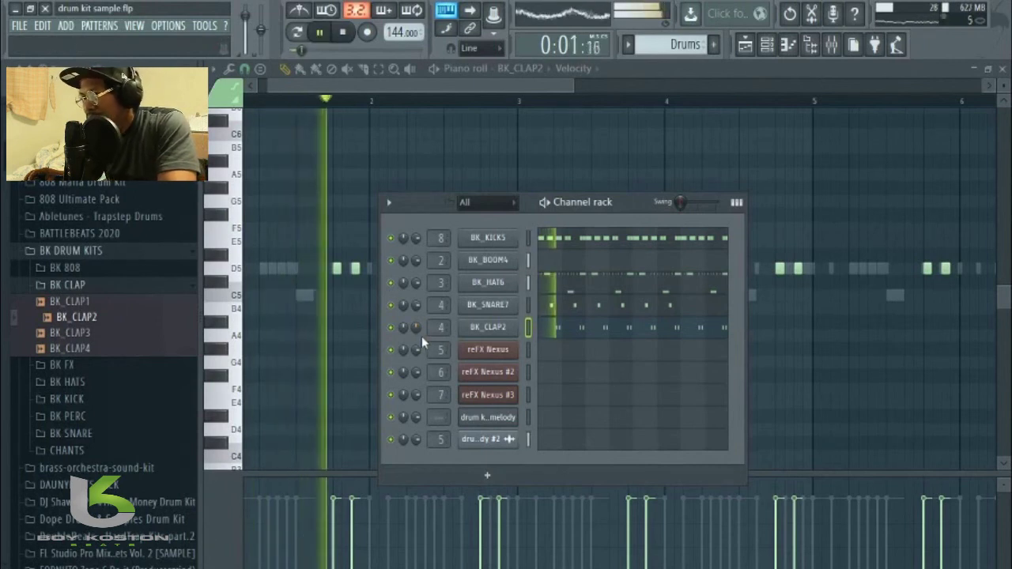
key(space)
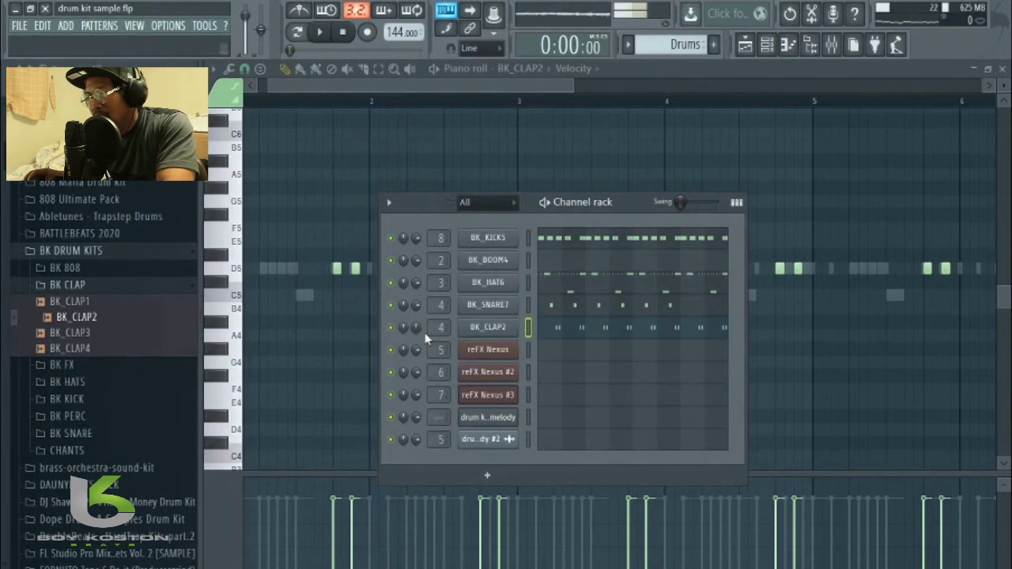
Step: Review the BK_CLAP2 notes across all eight bars in the piano roll and play the pattern briefly
drag(496, 95, 472, 106)
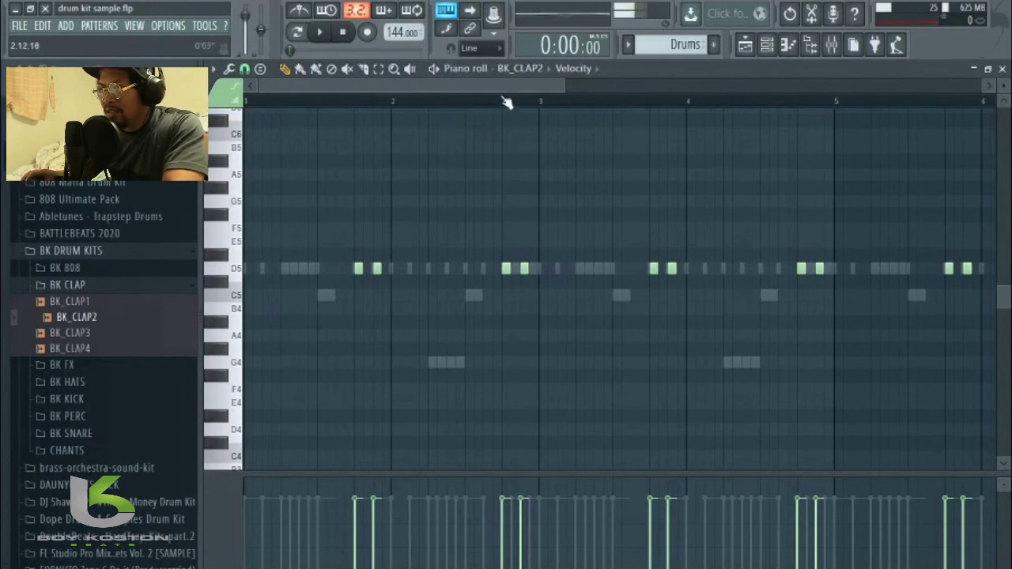
drag(503, 96, 378, 118)
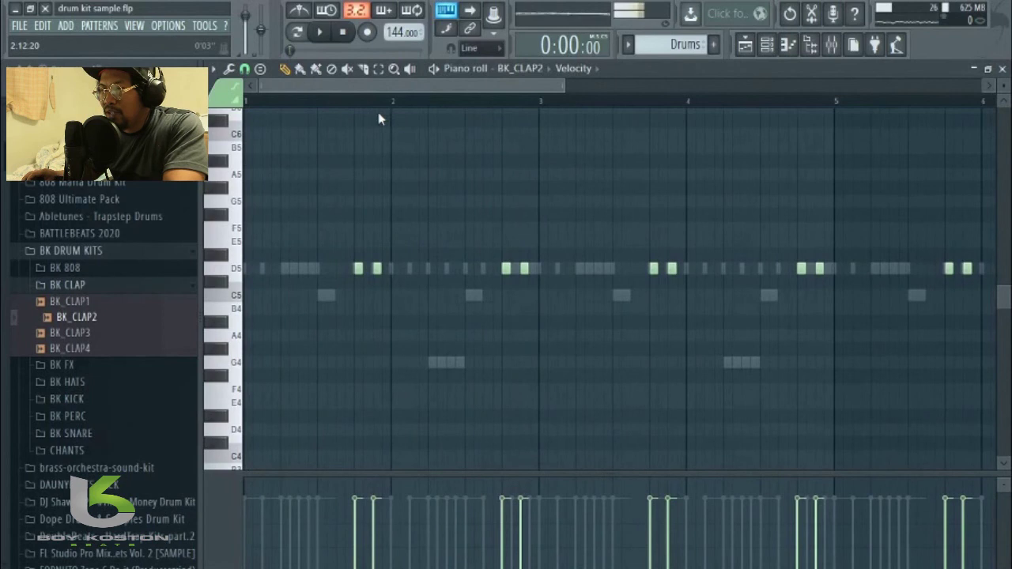
drag(565, 87, 800, 110)
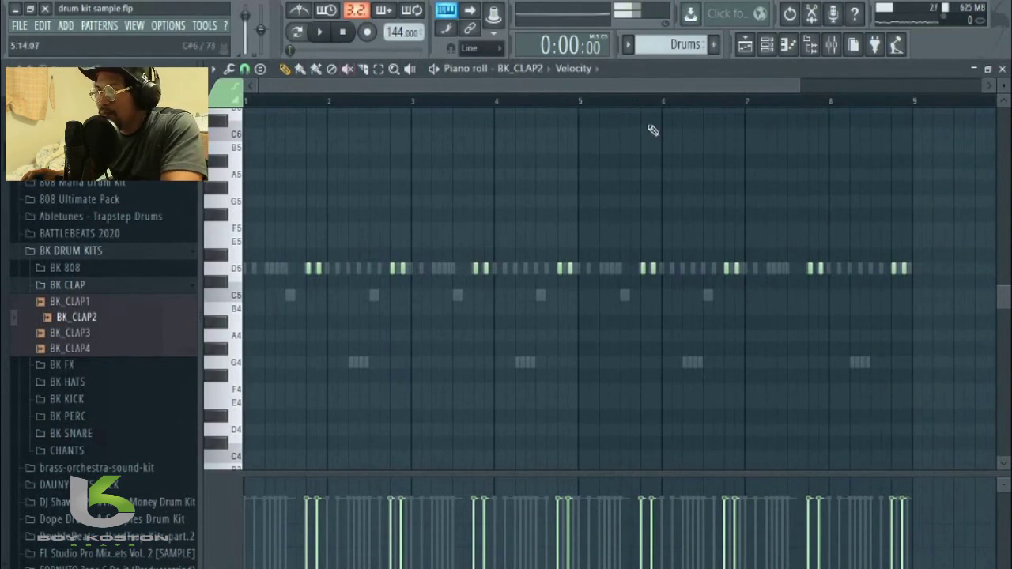
key(space)
key(space)
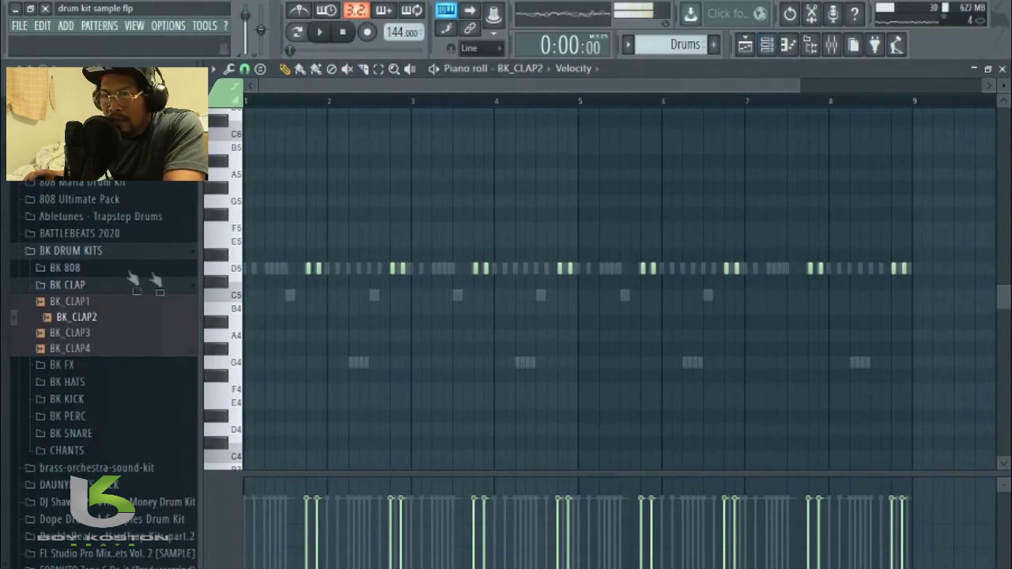
Step: Open the BK FX folder, show the playlist, and audition BK_FX1, BK_FX2 and BK_FXBELL1
click(58, 288)
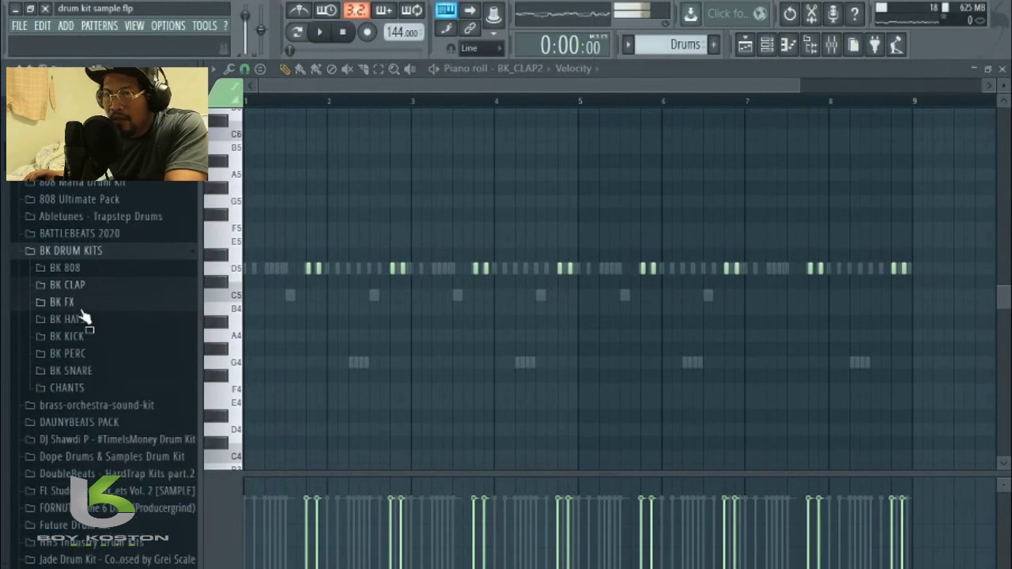
click(77, 303)
click(744, 44)
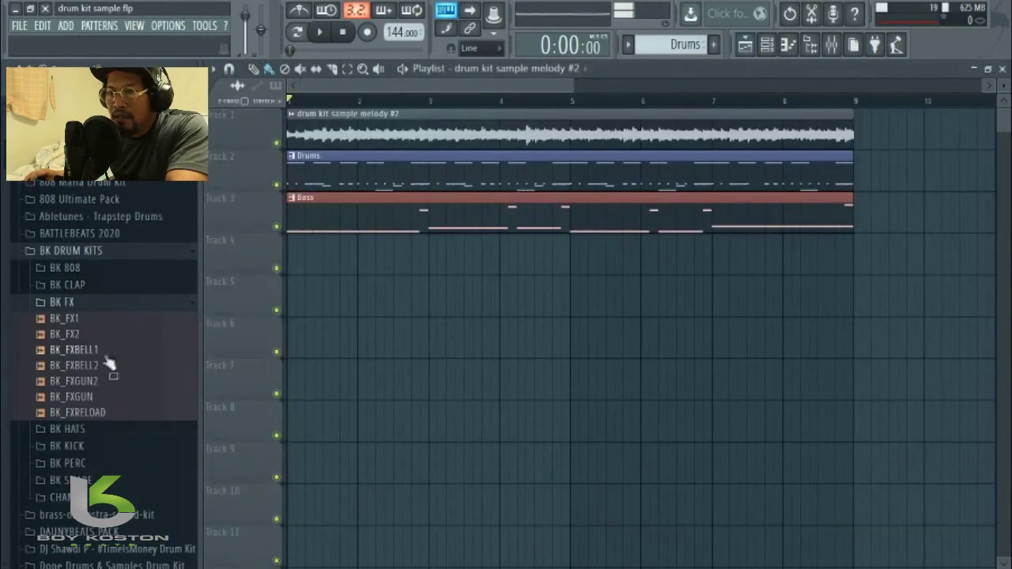
click(64, 319)
click(71, 335)
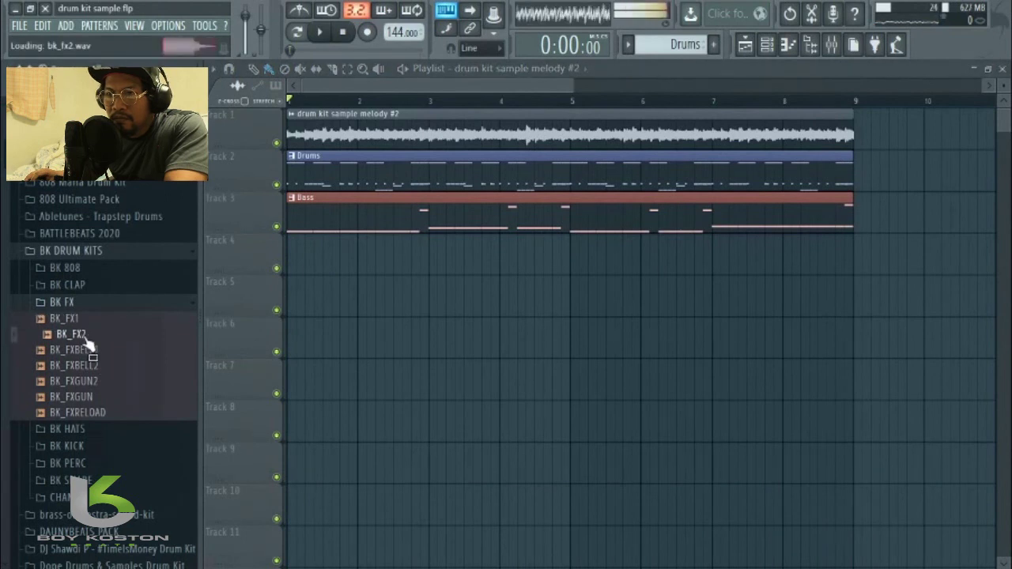
key(space)
click(93, 350)
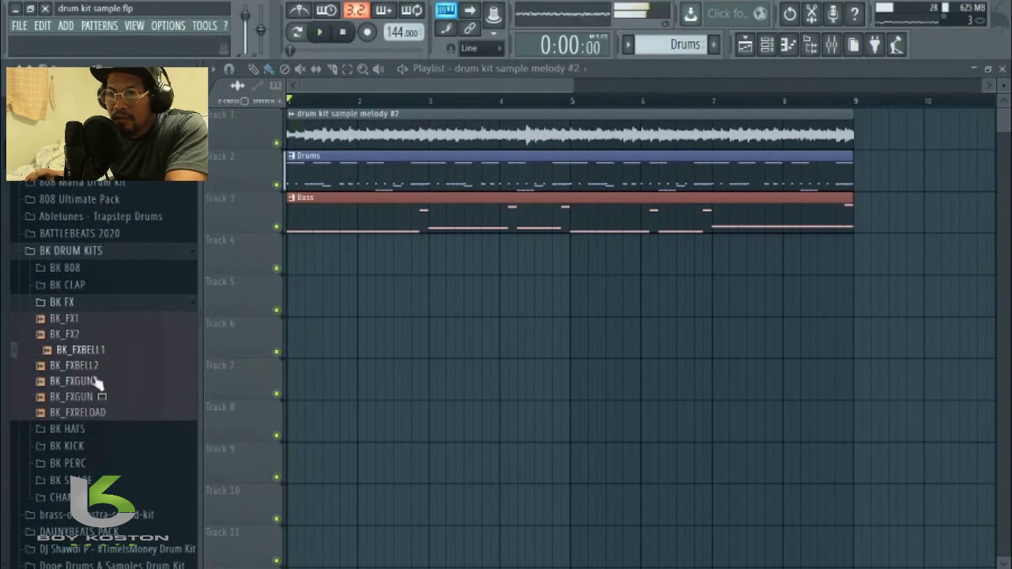
key(space)
Step: Place BK_FXBELL1 at the start of Track 4 and lower its channel volume to 44%, checking it with playback
drag(101, 352, 338, 263)
key(space)
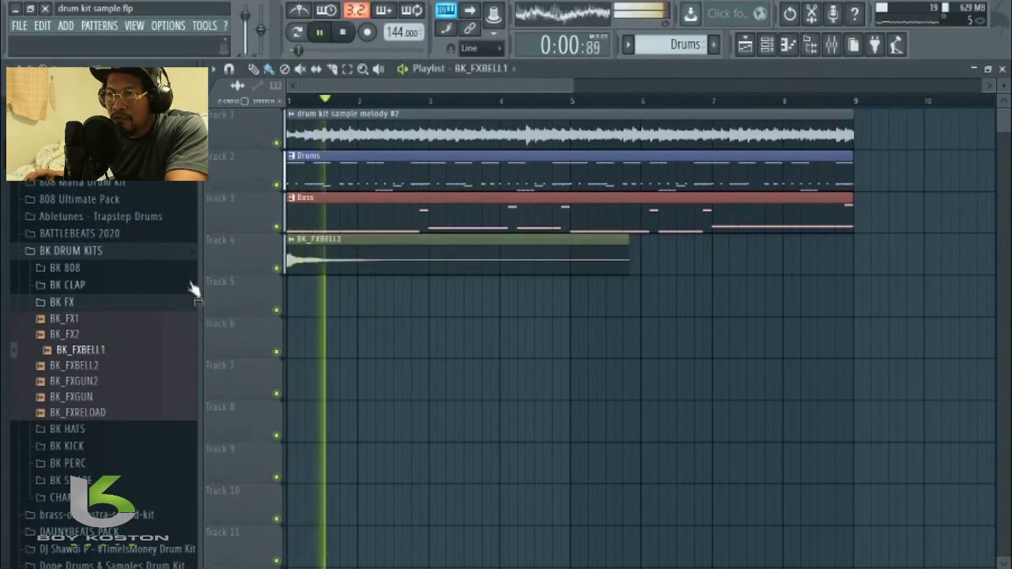
key(space)
double_click(327, 251)
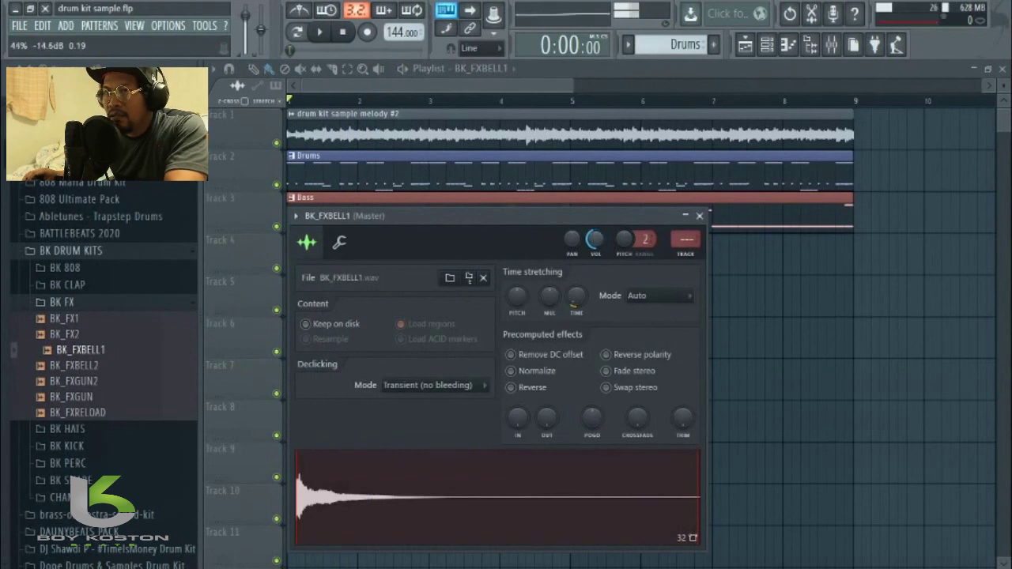
click(702, 216)
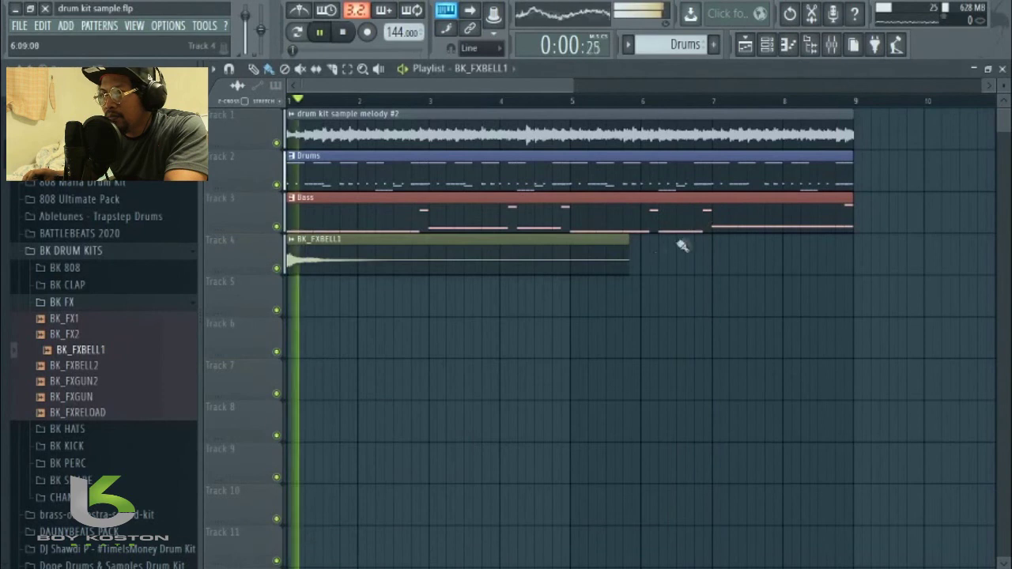
key(space)
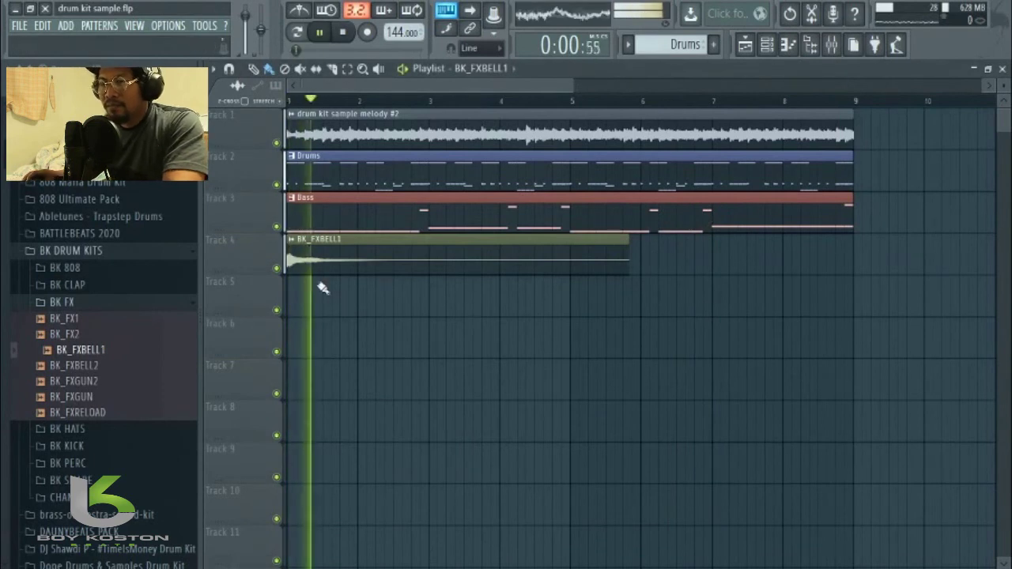
key(space)
Step: Set BK_FXBELL1's root note to D5 in its channel settings and close them
double_click(314, 268)
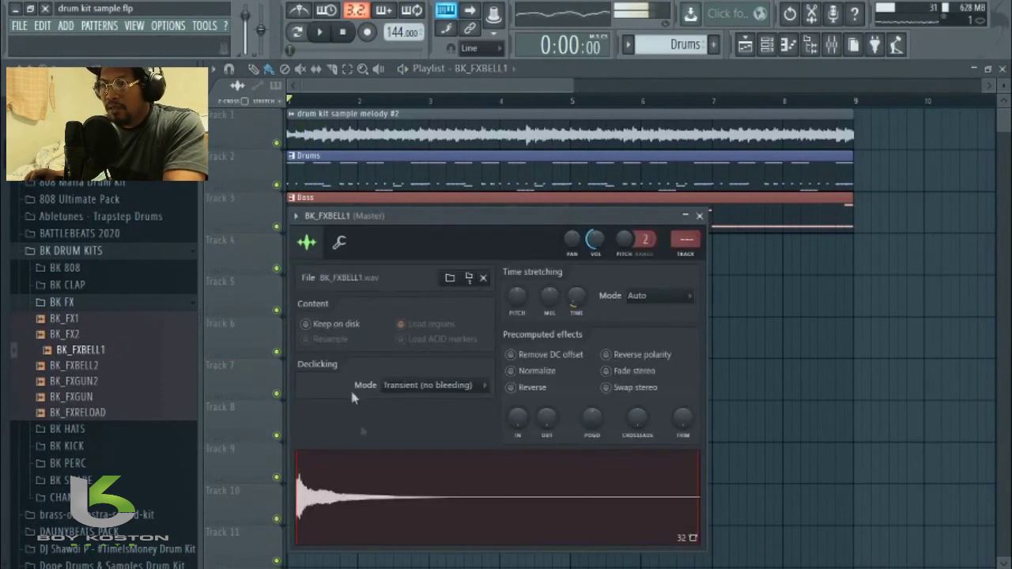
click(340, 244)
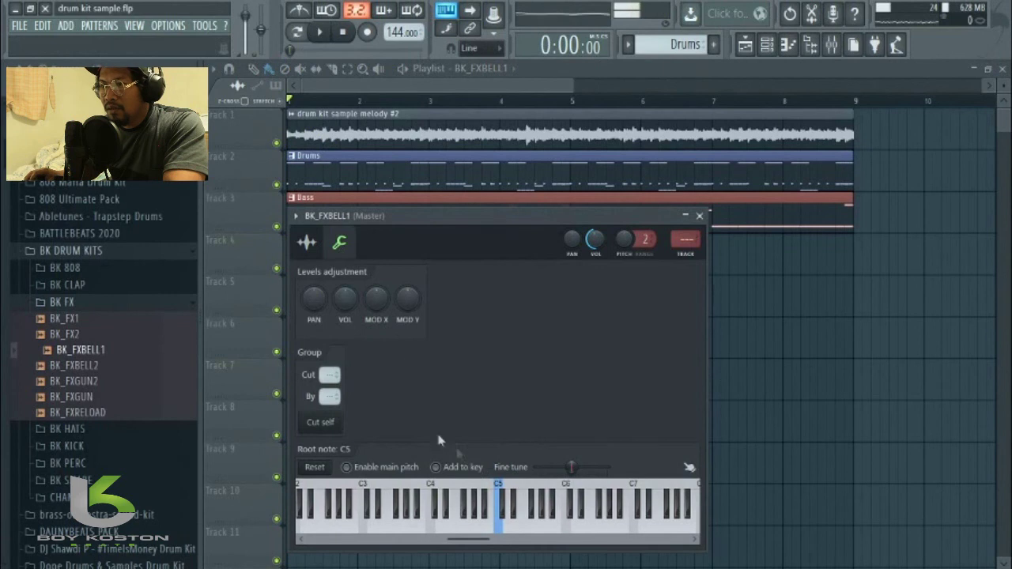
click(492, 525)
click(500, 528)
click(509, 530)
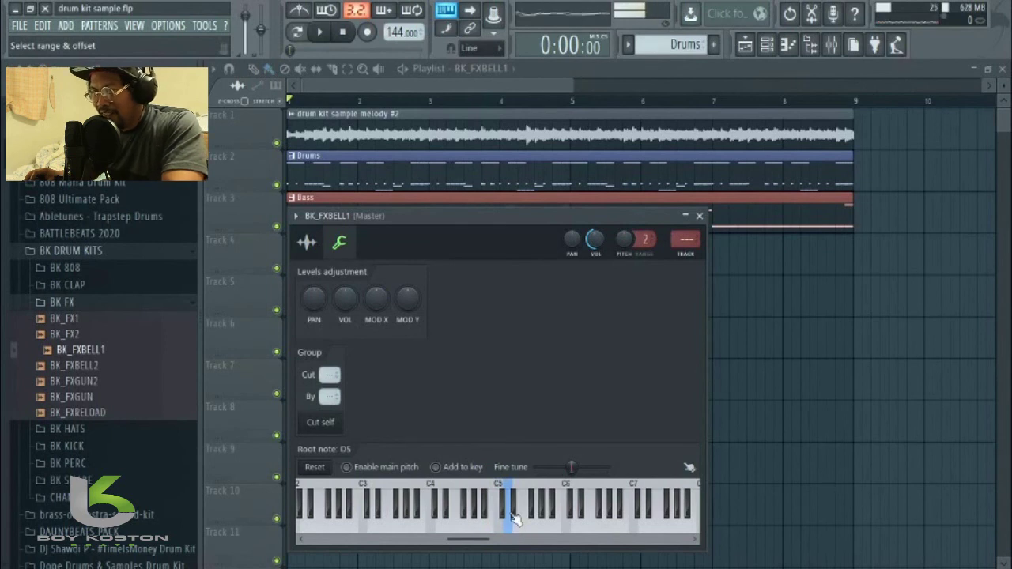
click(513, 518)
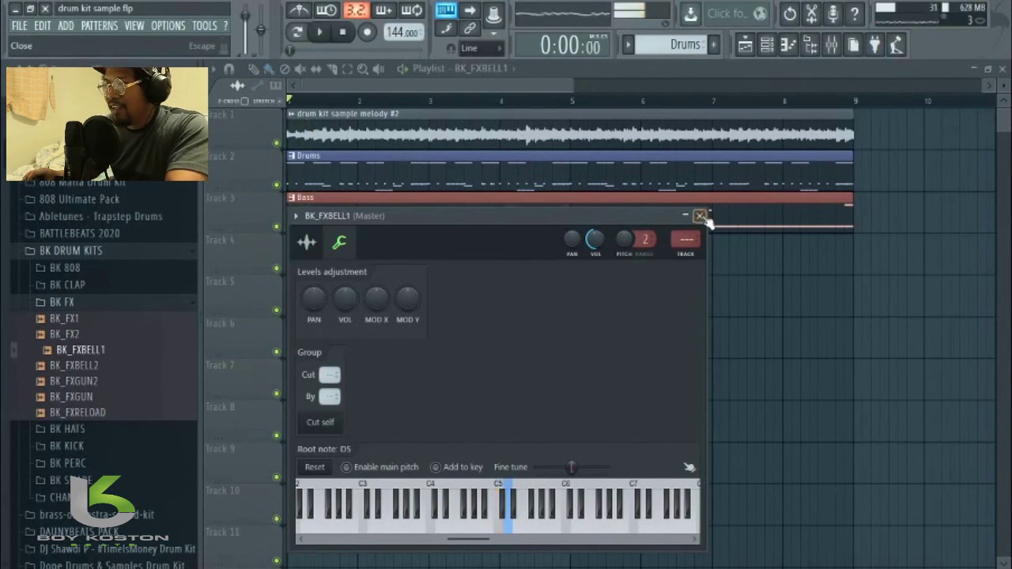
click(701, 216)
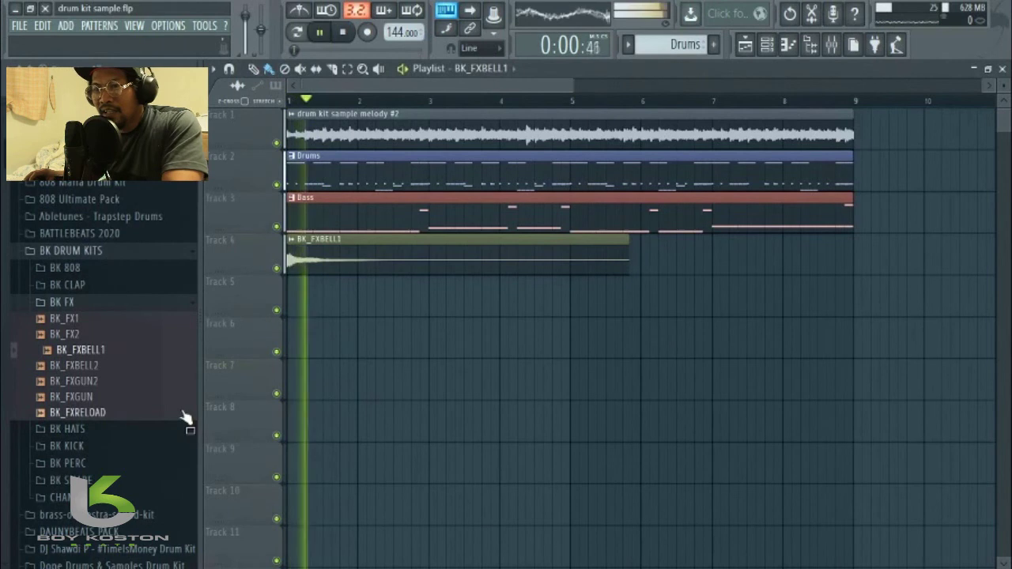
Step: Audition BK_FX1, place it on Track 5 halfway through bar 1 in the playlist, and play from the start
click(99, 319)
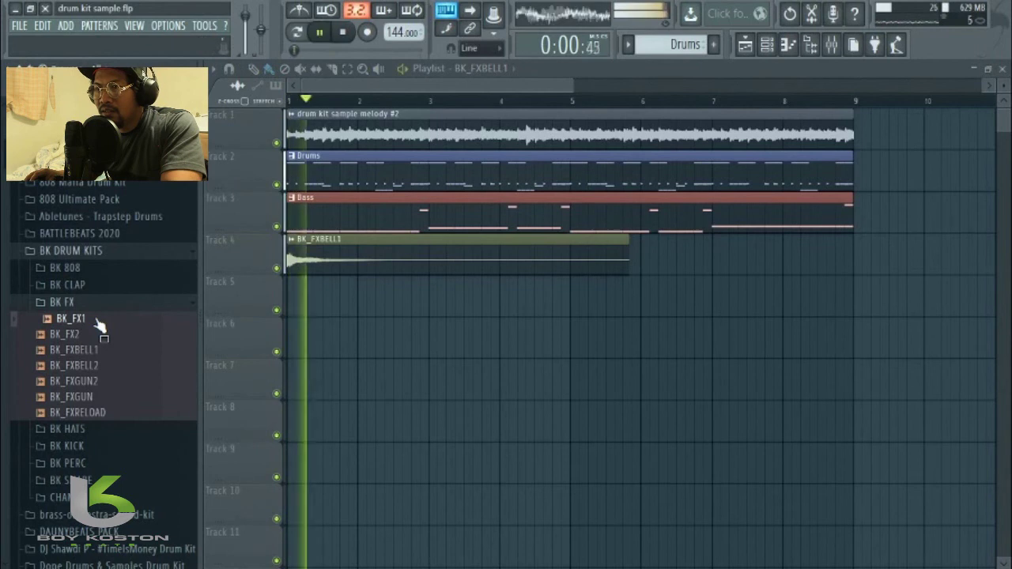
drag(97, 321, 334, 310)
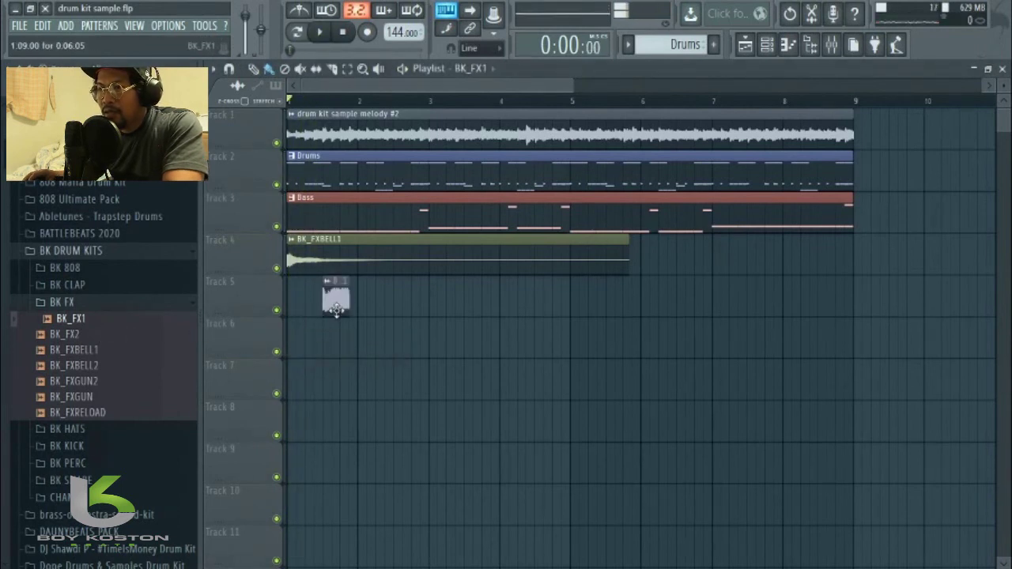
key(space)
key(space)
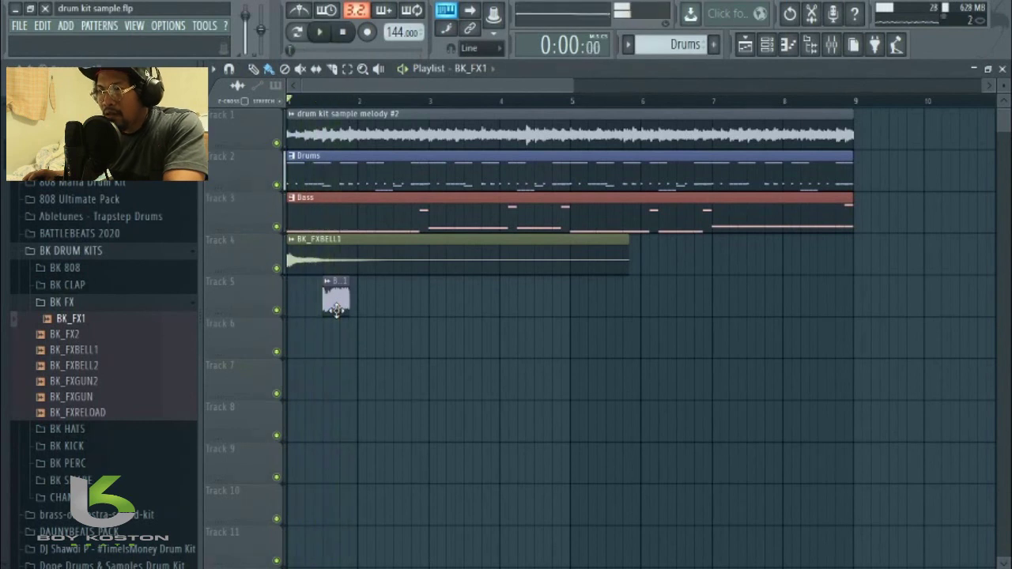
Step: Lower BK_FX1's channel volume and stretch its time slightly, checking with playback before closing its settings
double_click(335, 294)
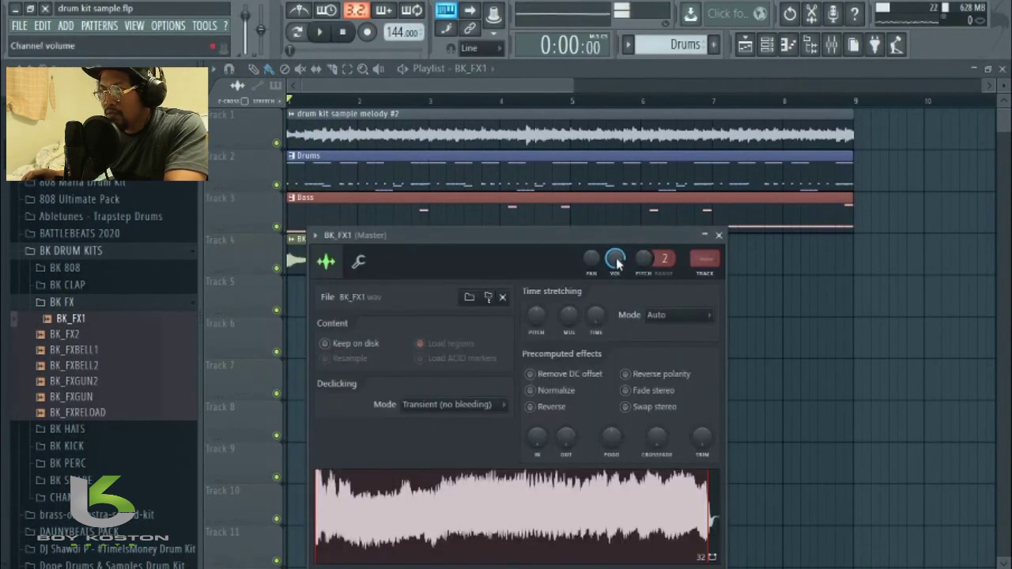
key(space)
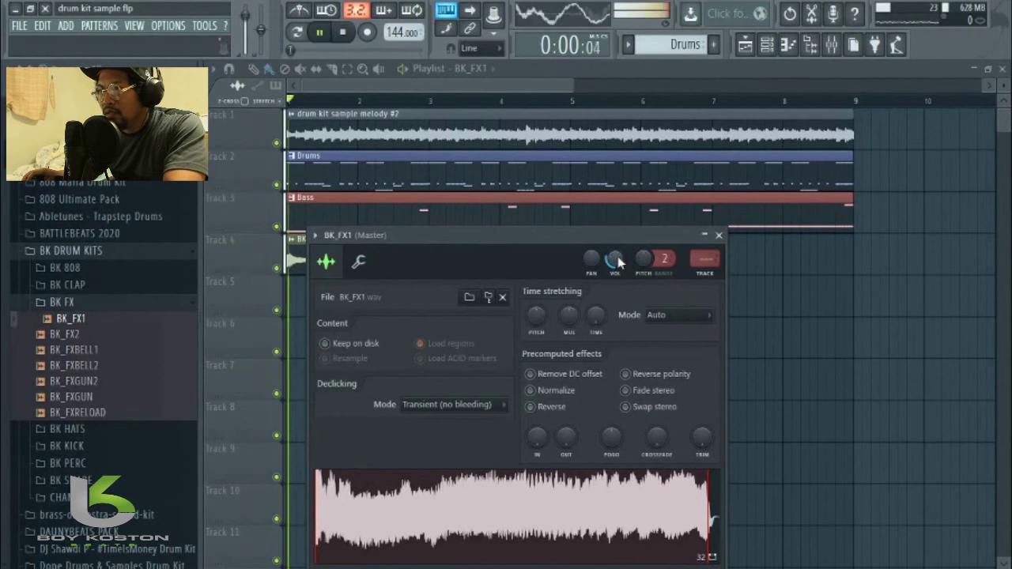
key(space)
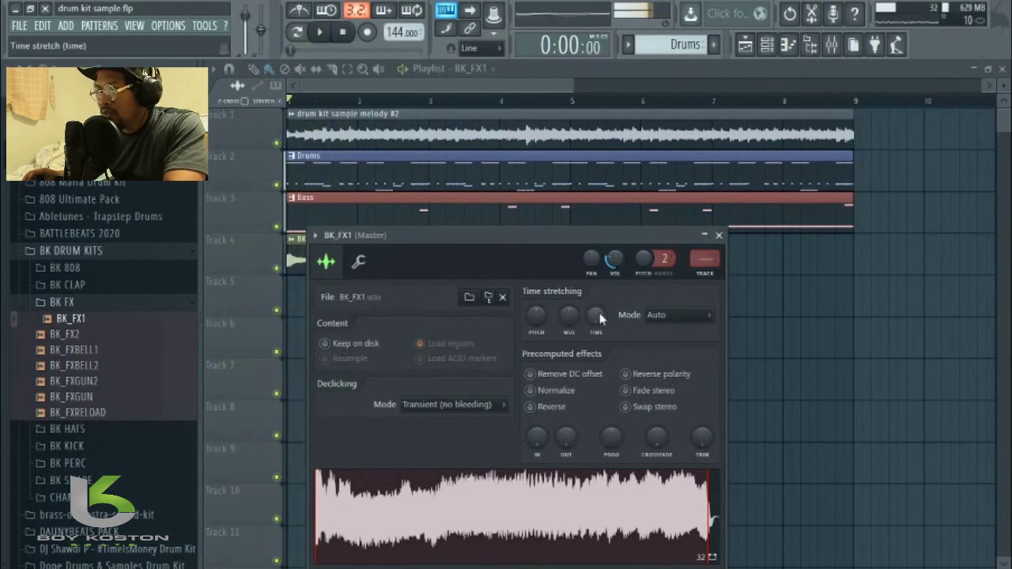
drag(600, 312, 599, 320)
key(space)
key(space)
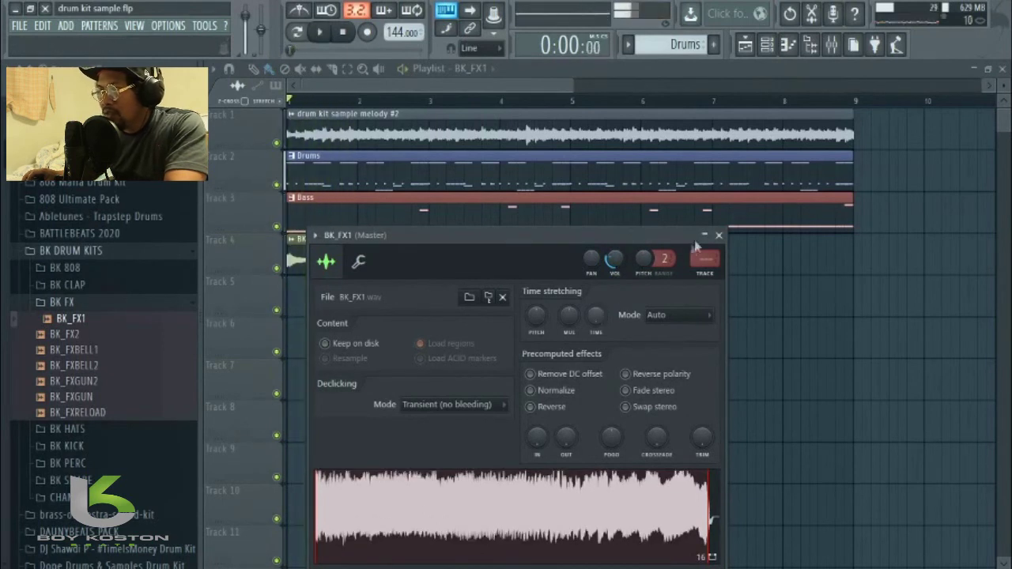
click(718, 235)
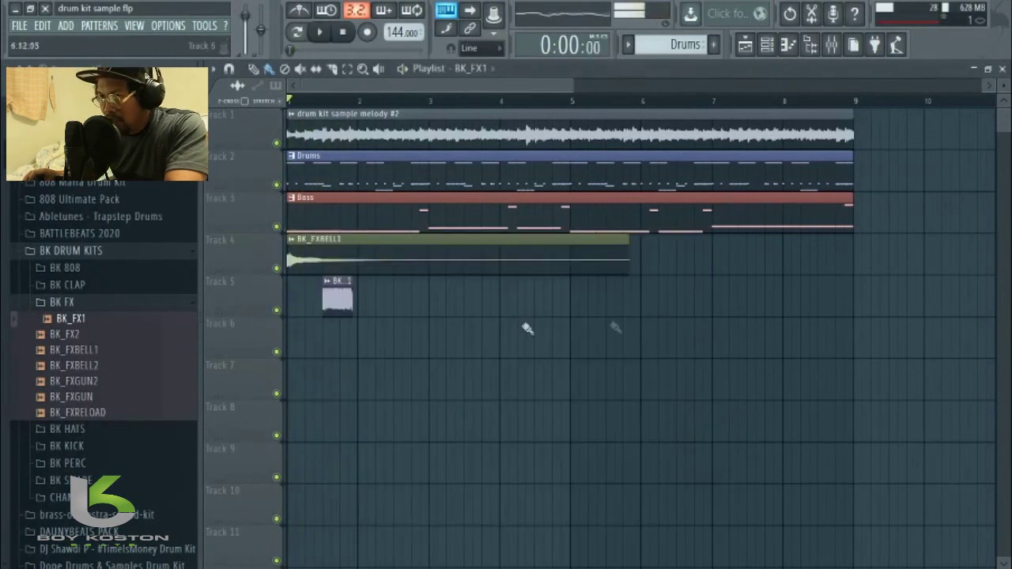
Step: Route BK_FX1 to mixer track 10 and load Fruity Delay 2 in that track's first effect slot
double_click(337, 304)
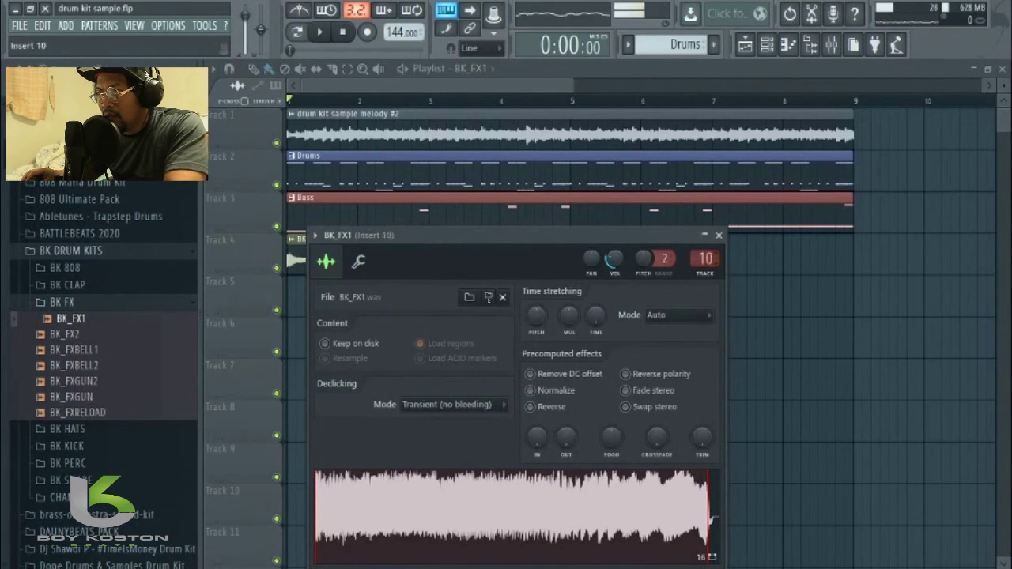
click(832, 46)
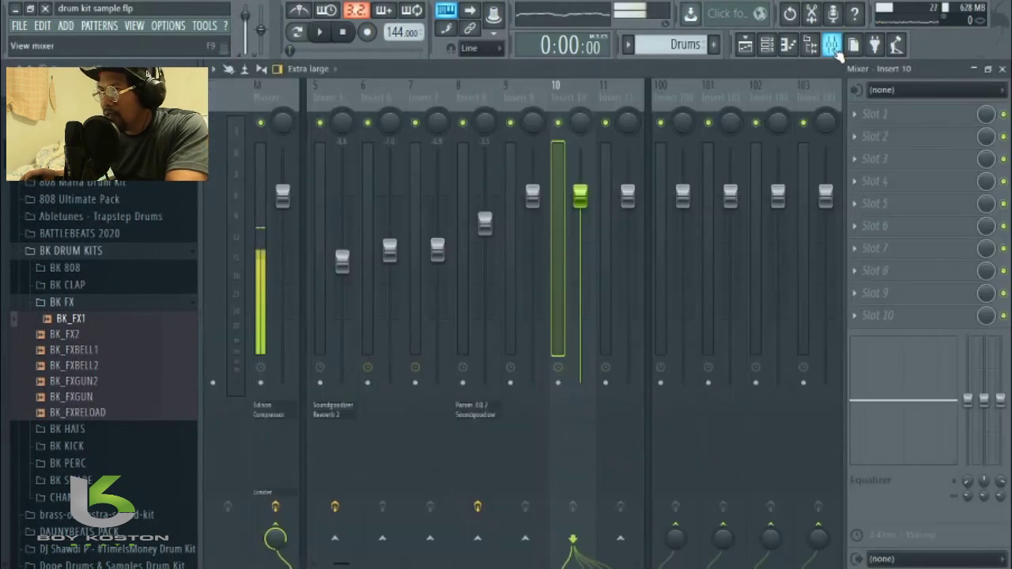
click(875, 128)
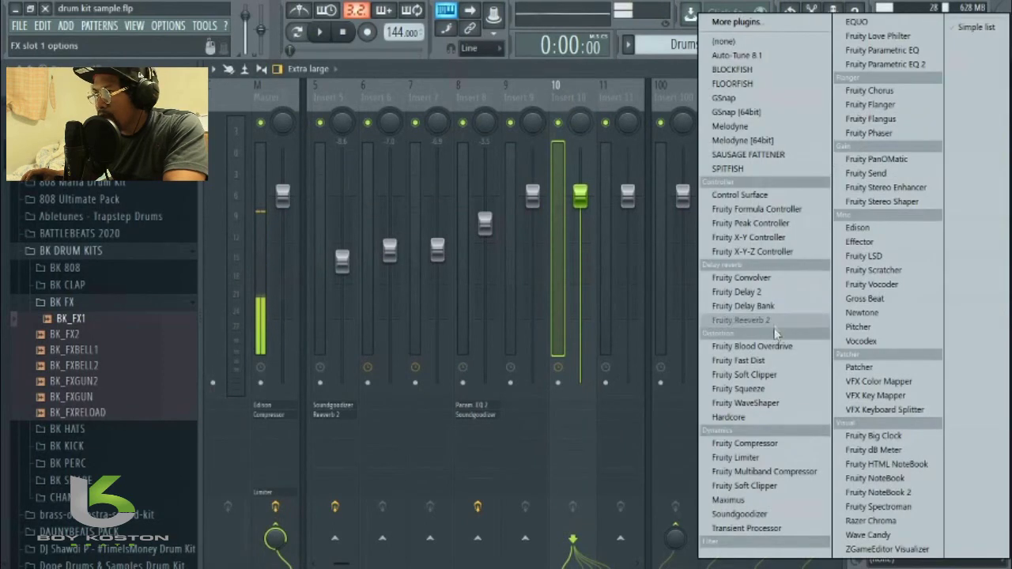
click(772, 293)
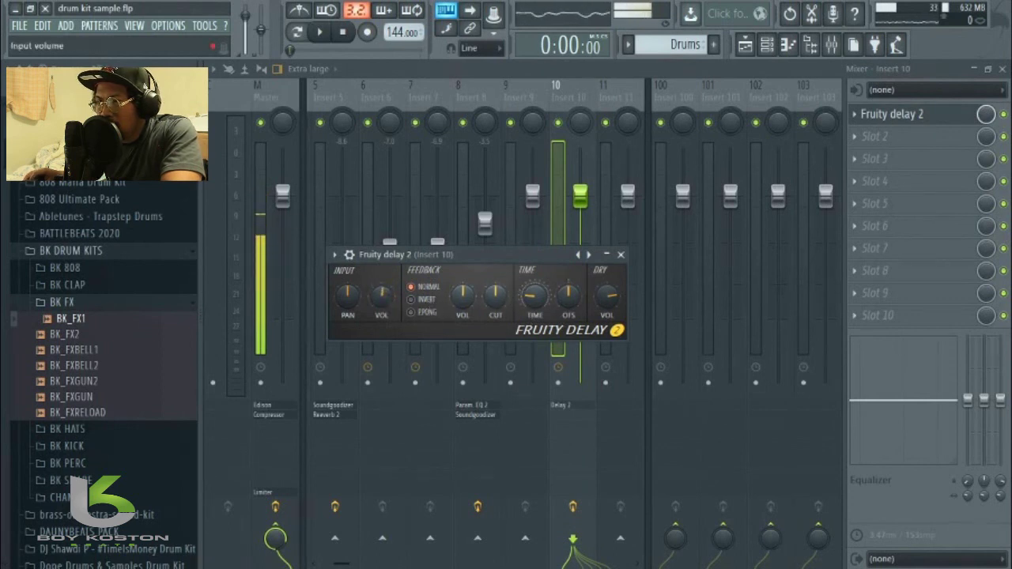
Step: Switch Fruity Delay 2 to ping-pong feedback, set its time to 8.00, and raise its input volume while checking with playback
click(412, 313)
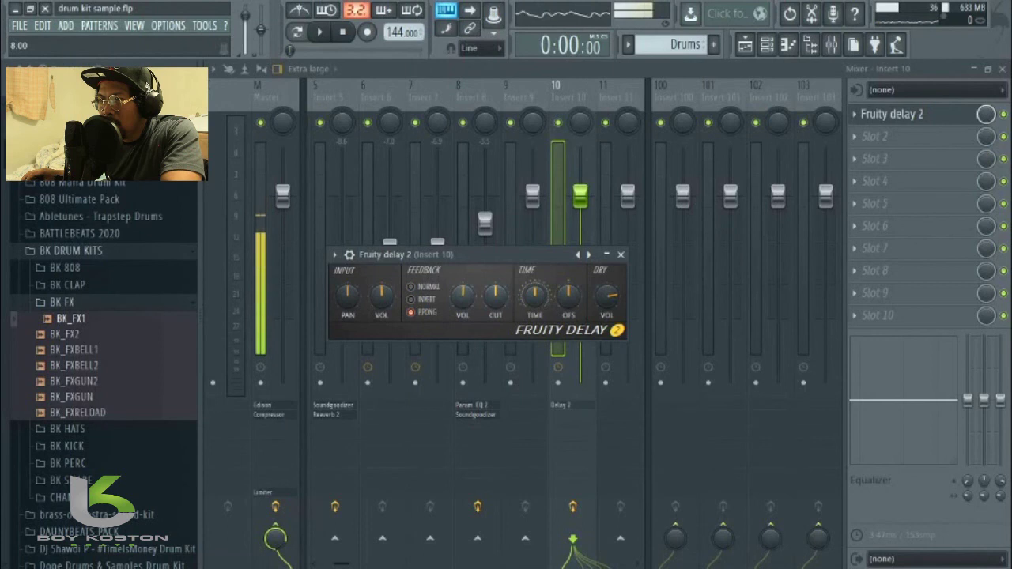
key(space)
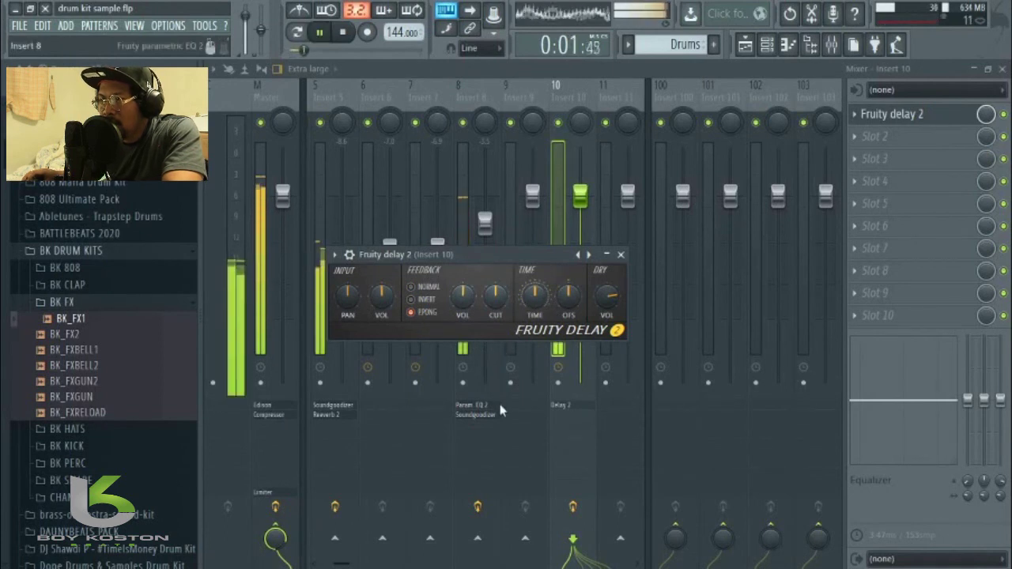
key(space)
drag(385, 298, 386, 274)
key(space)
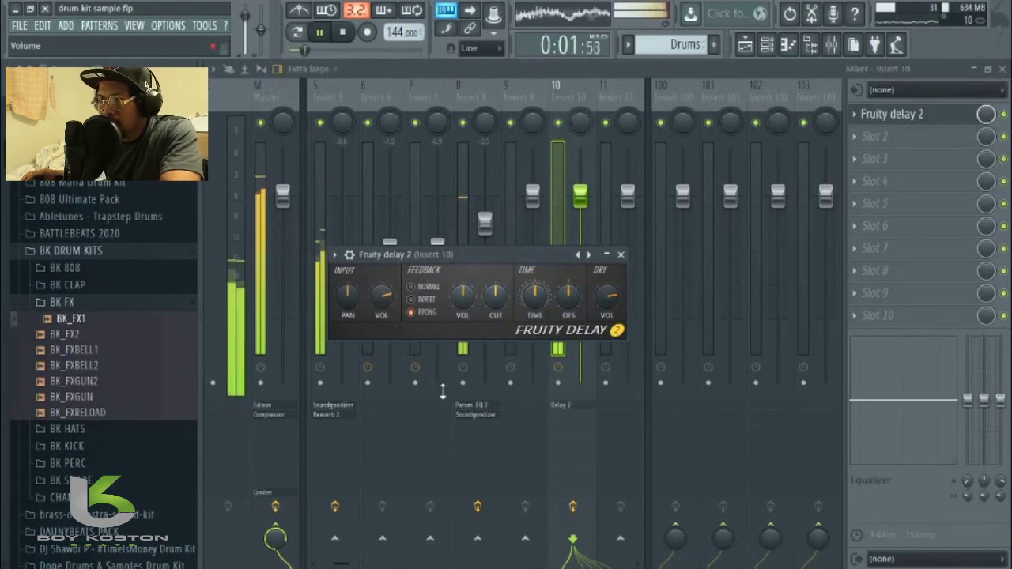
key(space)
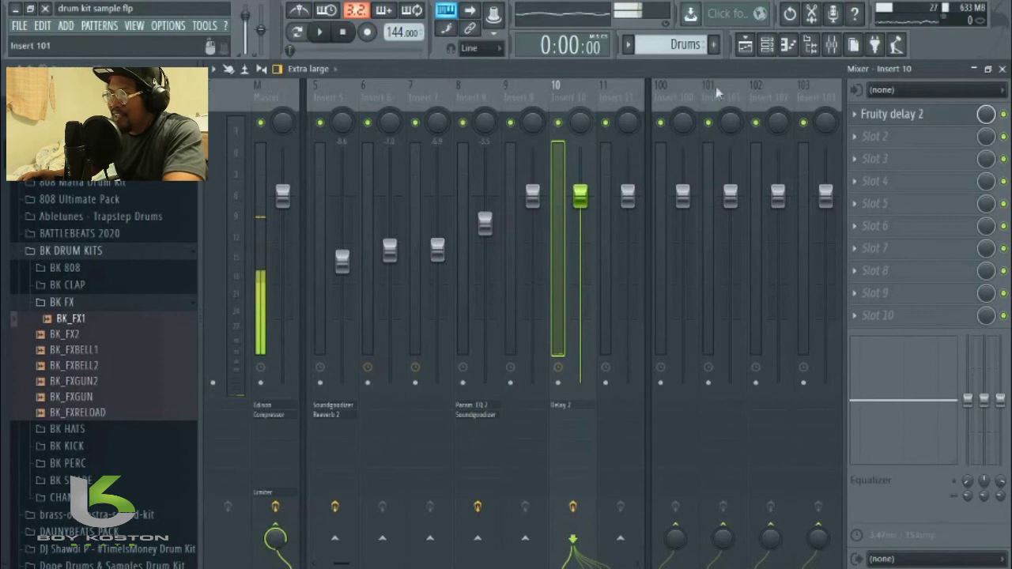
Step: Play the arrangement in the playlist and copy the BK_FXBELL1 clip to the start of bar 3 on Track 4
click(752, 50)
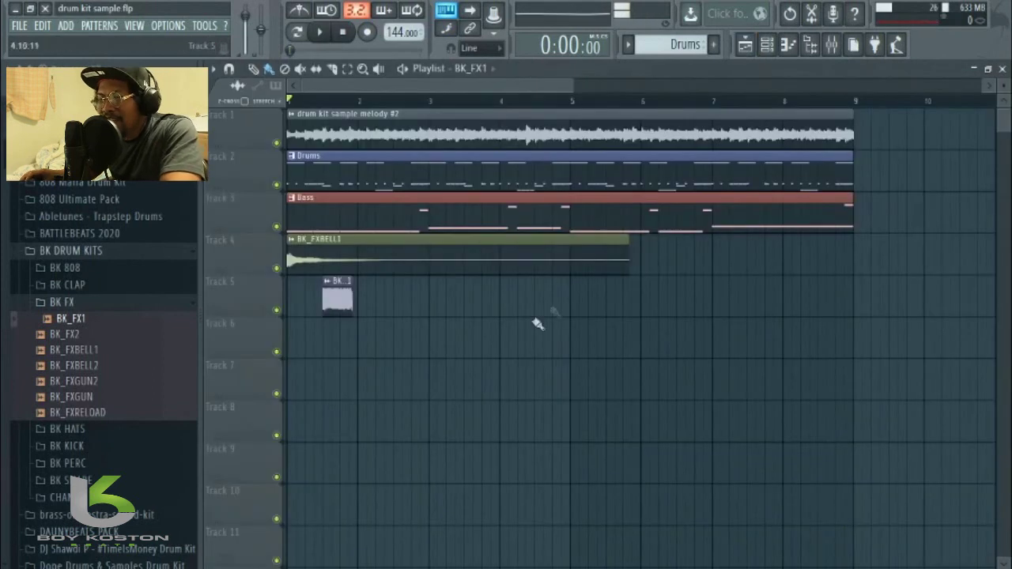
key(space)
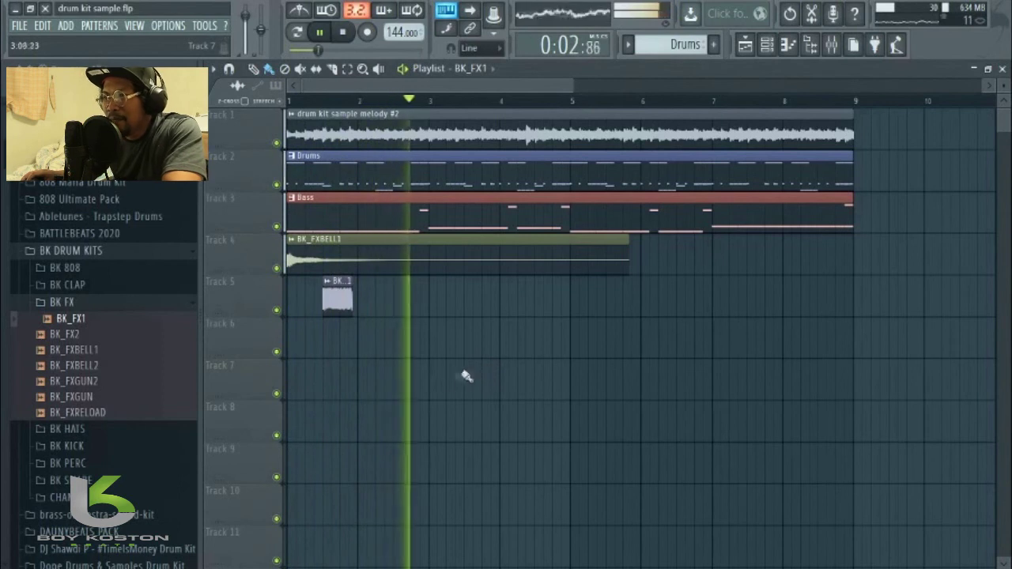
key(space)
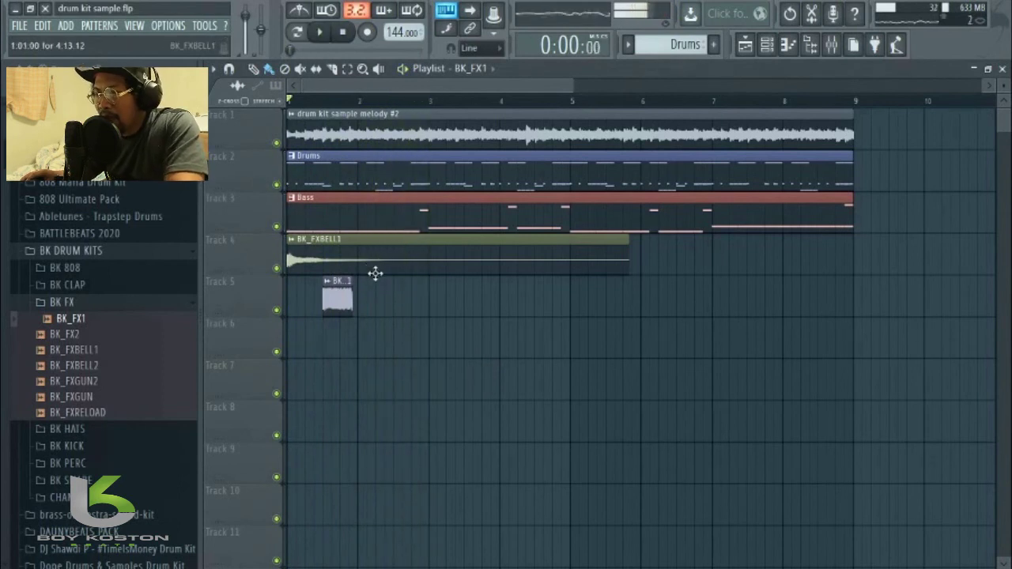
drag(378, 265, 522, 267)
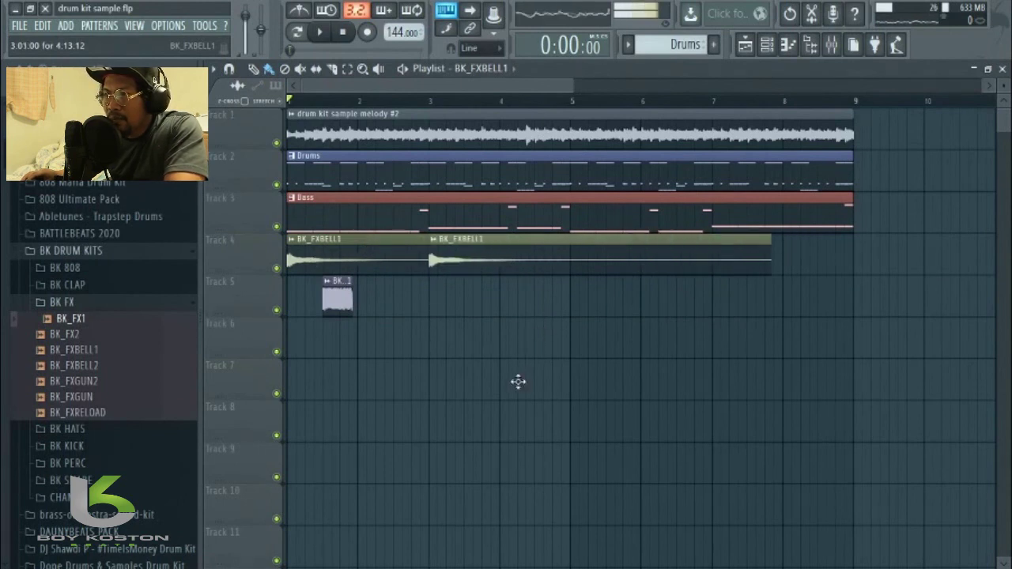
drag(518, 382, 518, 384)
drag(447, 385, 450, 251)
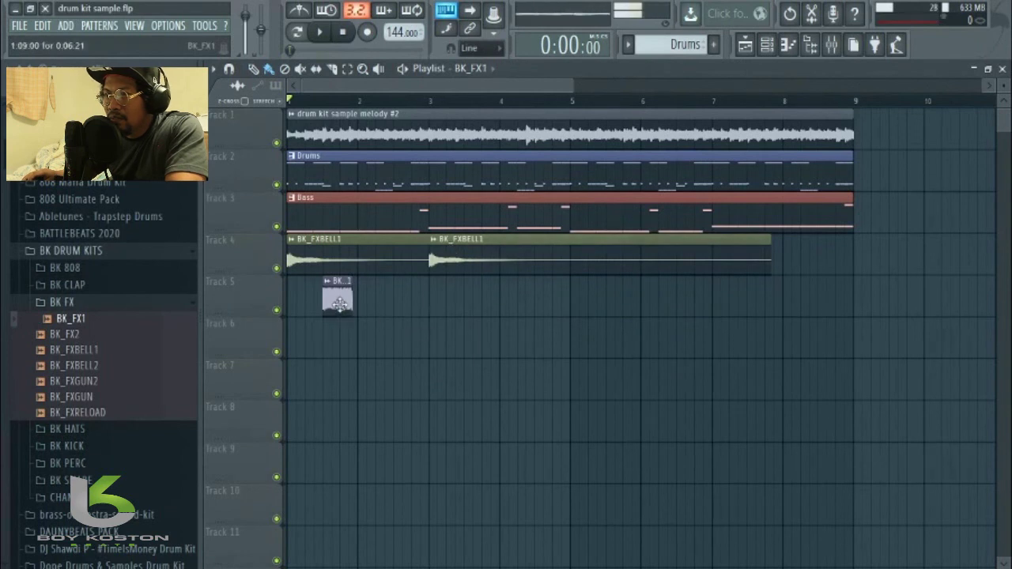
Step: Copy the BK_FX1 clip to halfway through bar 3 on Track 5, checking its position with playback
drag(339, 305, 519, 321)
key(space)
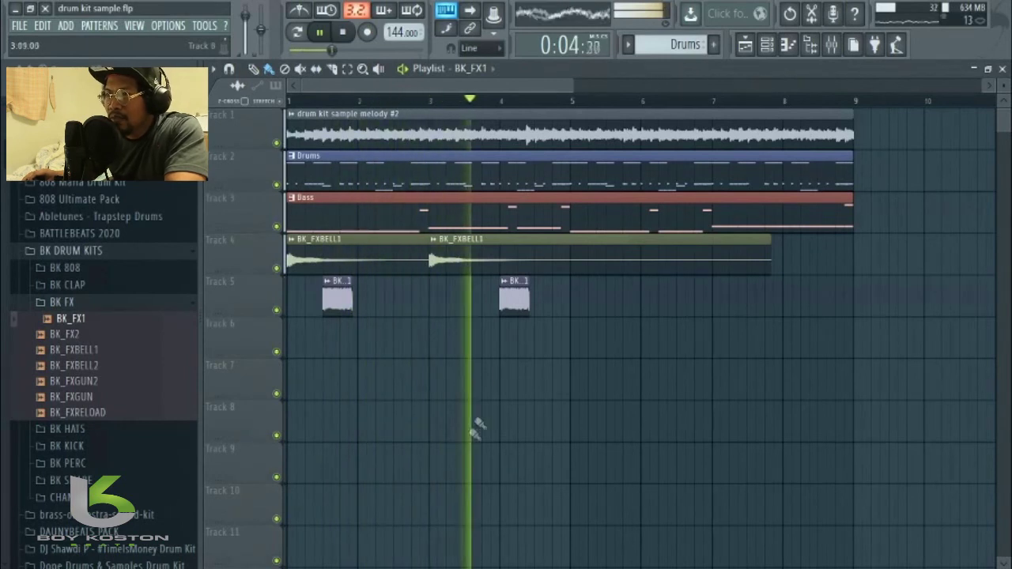
key(space)
drag(515, 305, 488, 303)
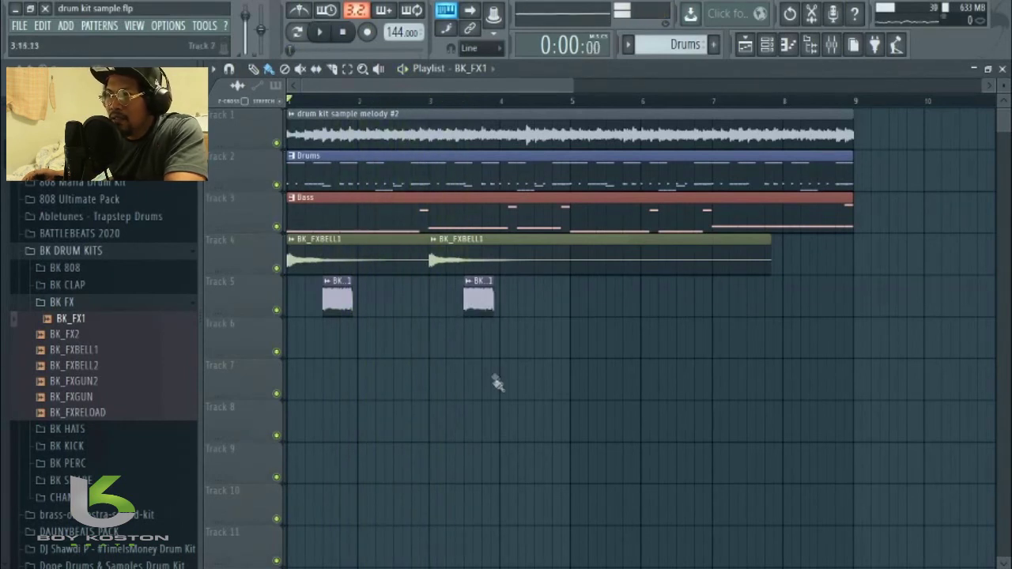
key(space)
key(space)
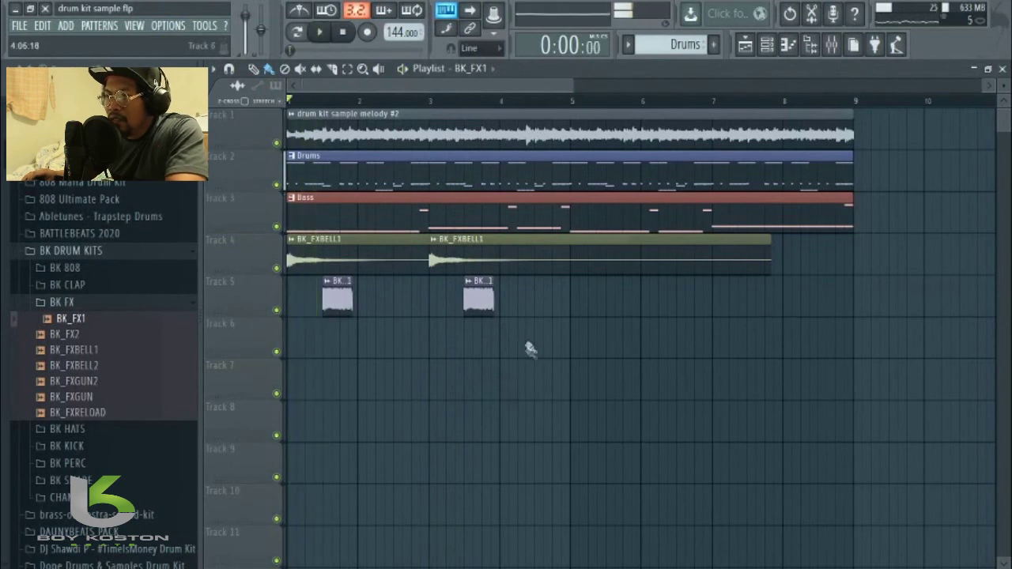
Step: Repeat the BK_FXBELL1 and BK_FX1 clips through bar 8, remove the bell audio past bar 9's start, and play the arrangement
drag(527, 232, 329, 362)
drag(364, 267, 648, 299)
right_click(631, 375)
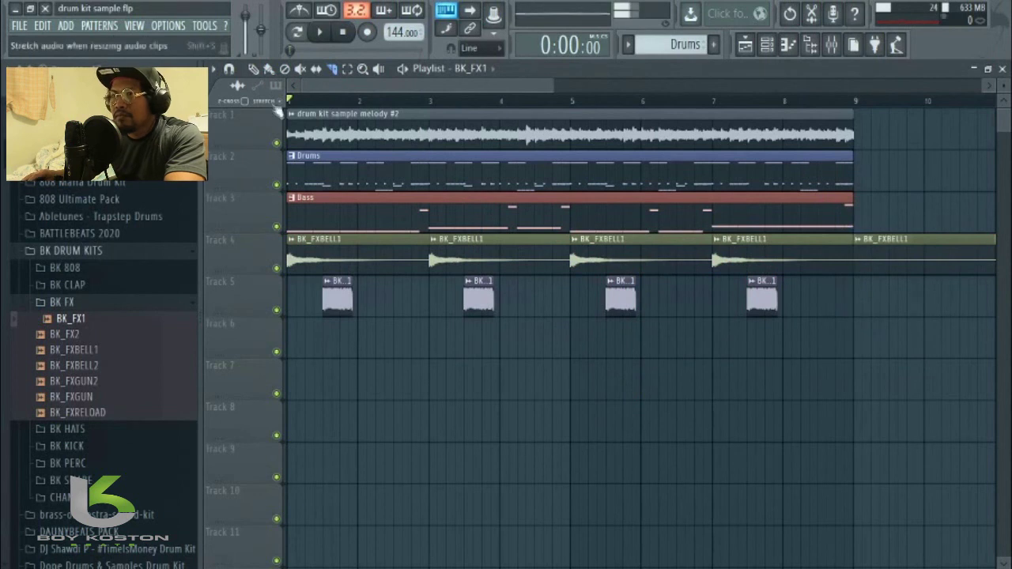
right_click(898, 259)
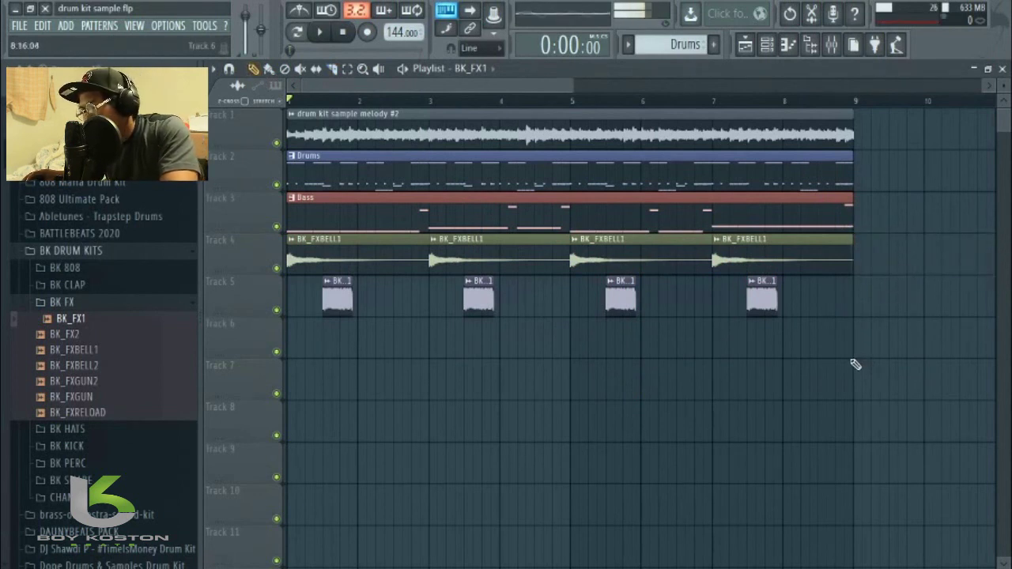
key(space)
key(space)
key(space)
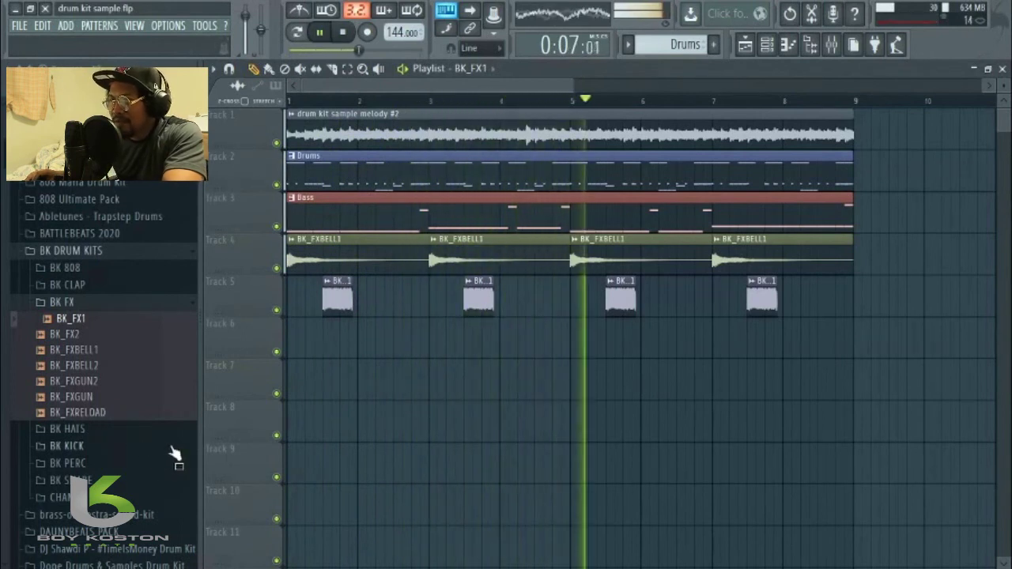
key(space)
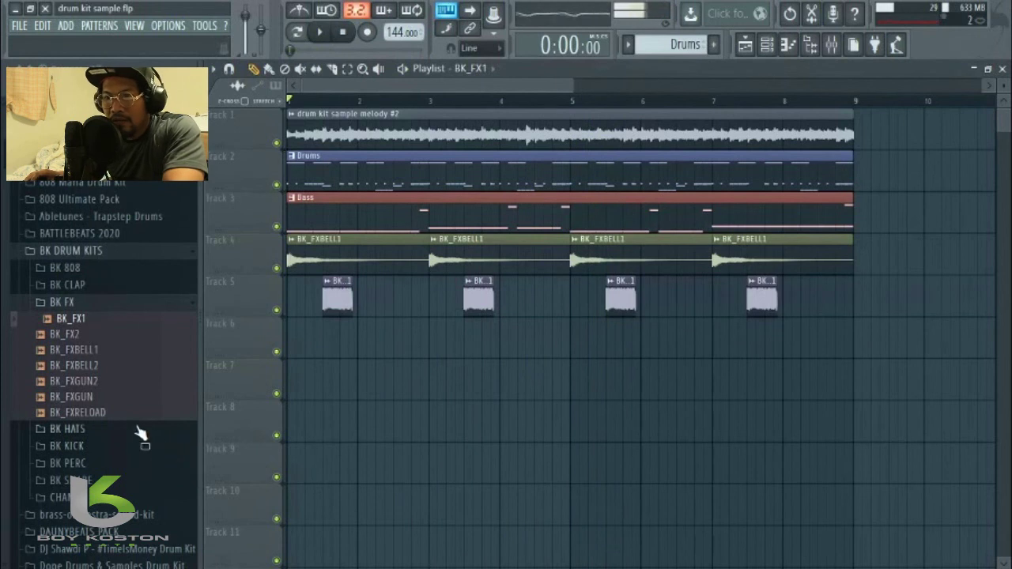
Step: Audition BK_FXRELOAD and place it in bar 8 on Track 6, and add BK_FXGUN at the start of Track 7
click(87, 412)
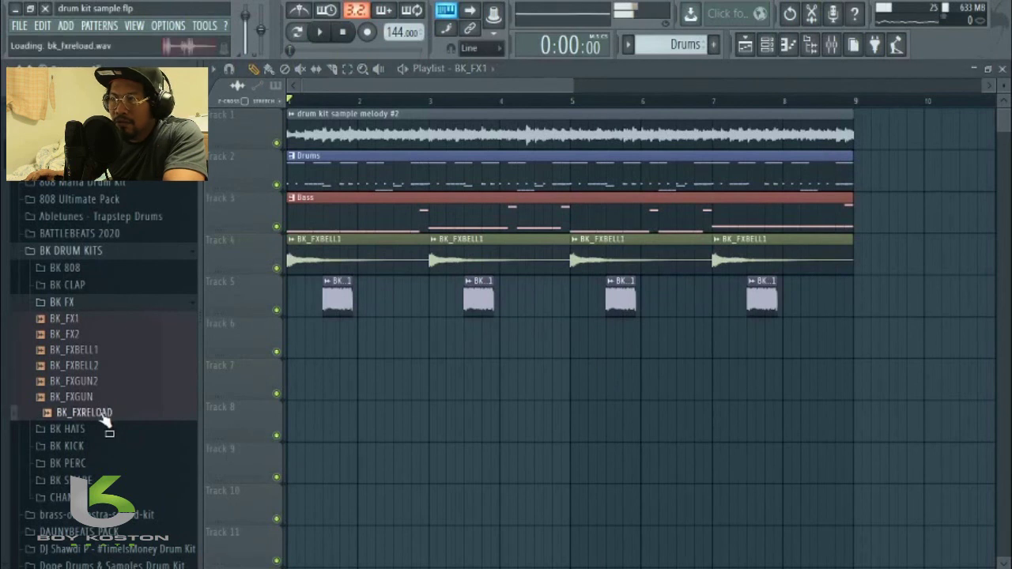
drag(103, 419, 803, 347)
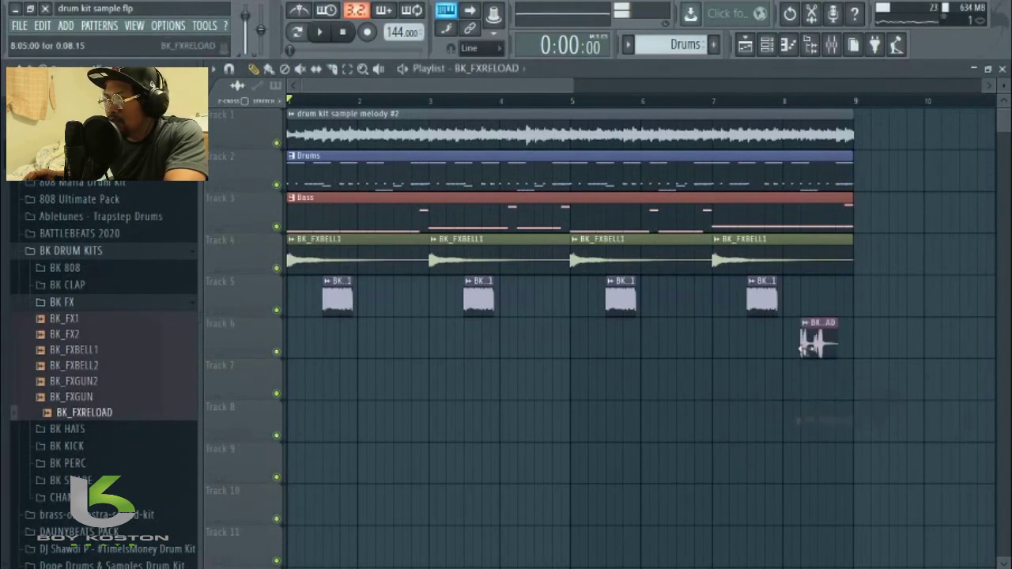
click(99, 398)
mouse_move(287, 395)
mouse_down()
mouse_move(335, 417)
mouse_move(309, 429)
mouse_move(291, 386)
mouse_up()
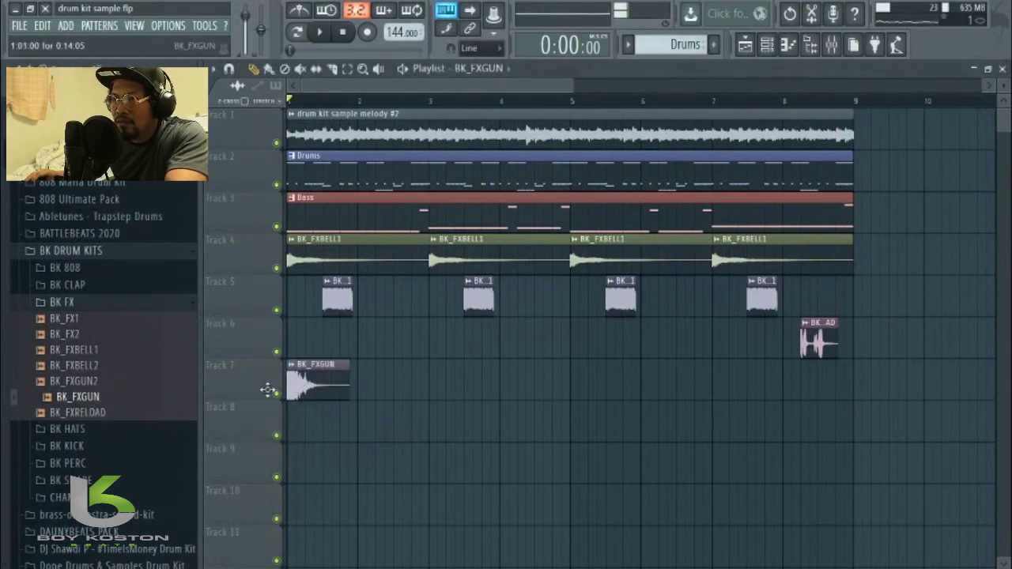
Step: During playback, replace the bar 1 BK_FXGUN clip with one late in bar 8 and cut off its tail at bar 9
key(space)
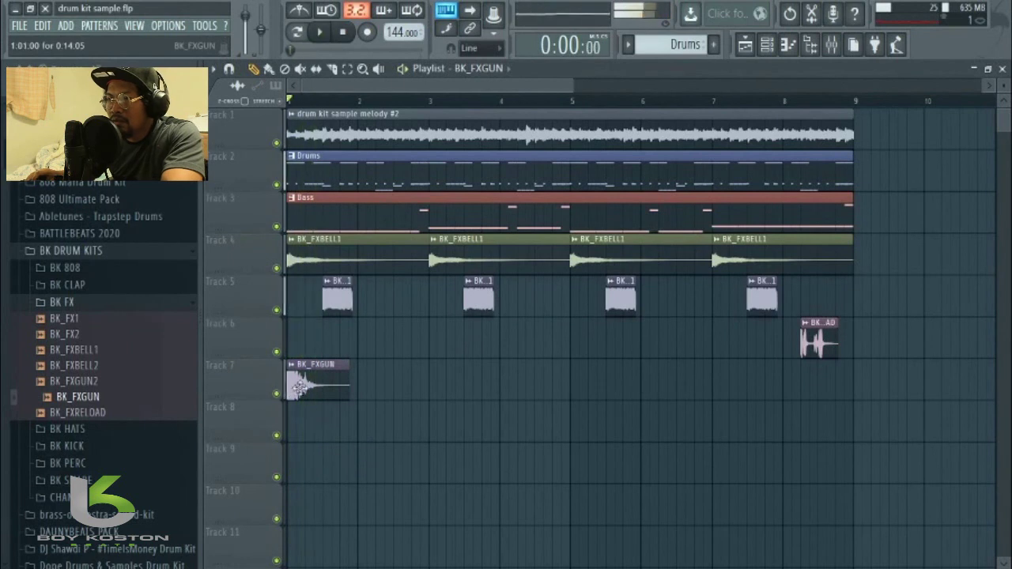
right_click(301, 387)
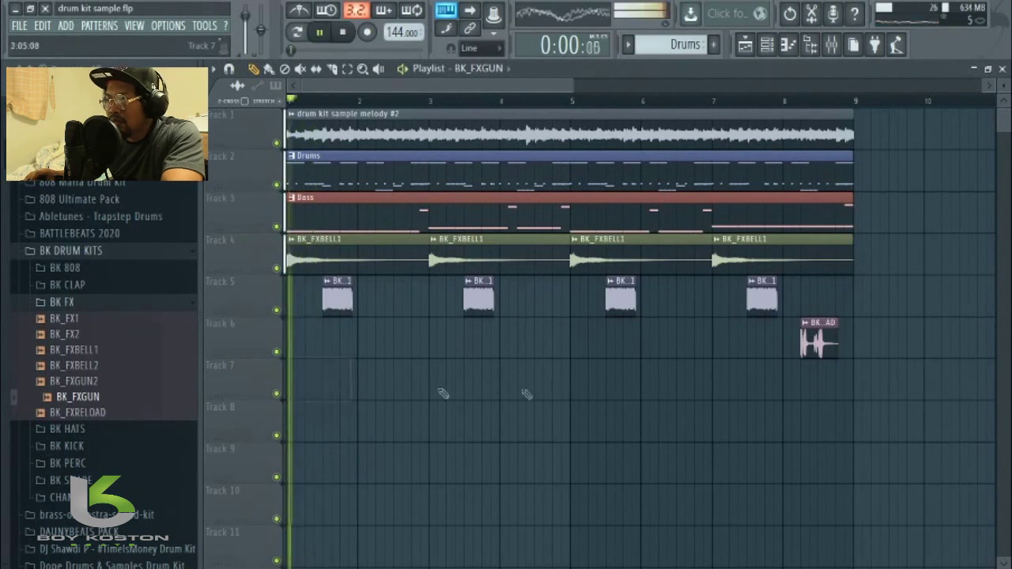
click(828, 389)
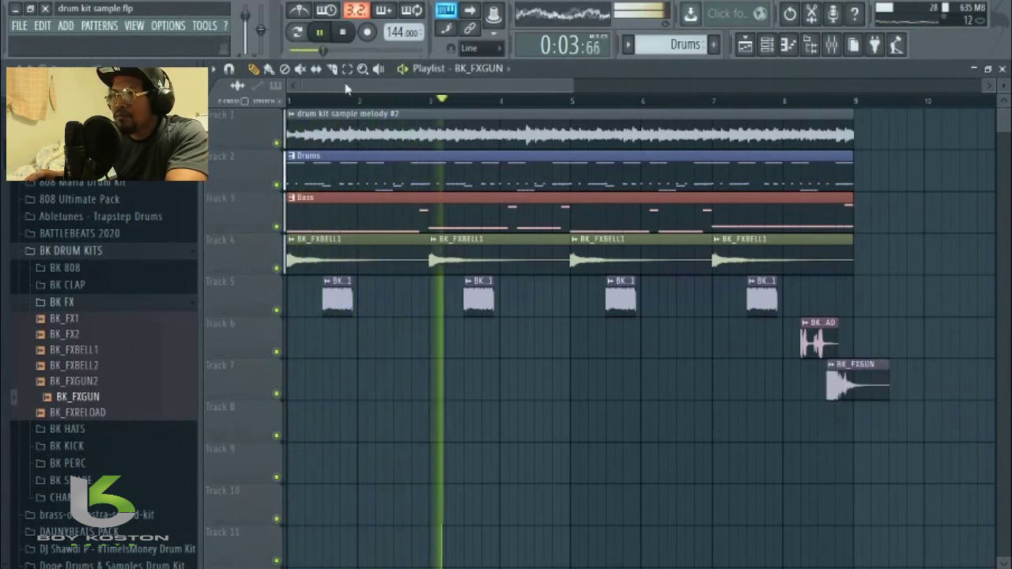
drag(854, 363, 860, 466)
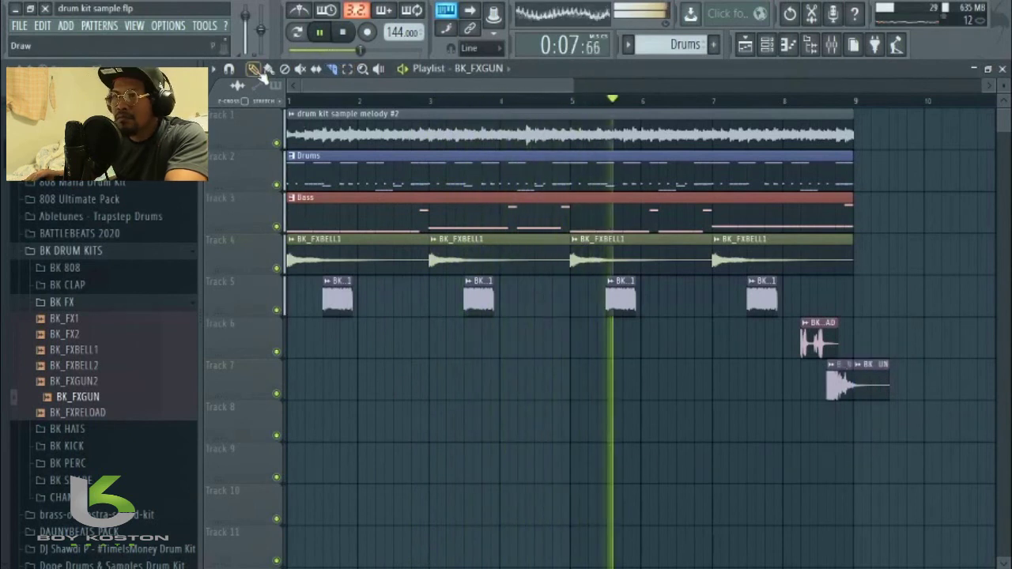
right_click(869, 379)
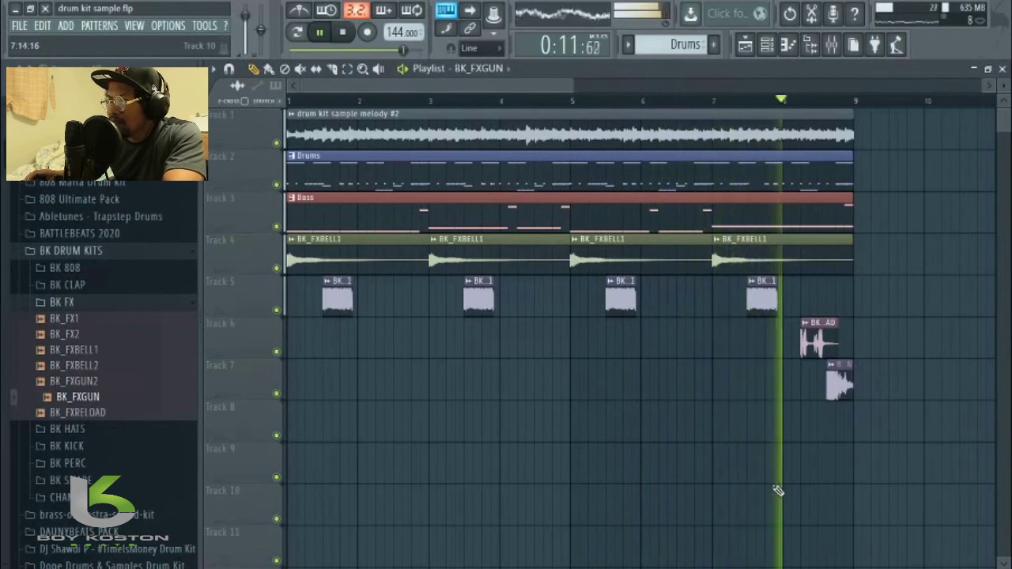
Step: Stop playback and move BK_FXGUN to halfway through bar 8 and BK_FXRELOAD to the start of bar 8
key(space)
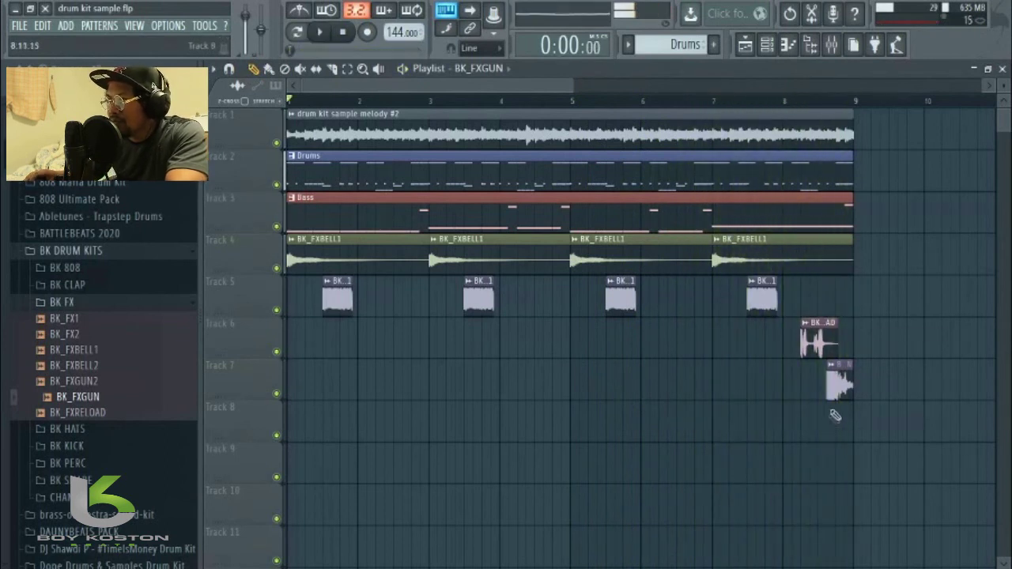
drag(834, 390, 832, 390)
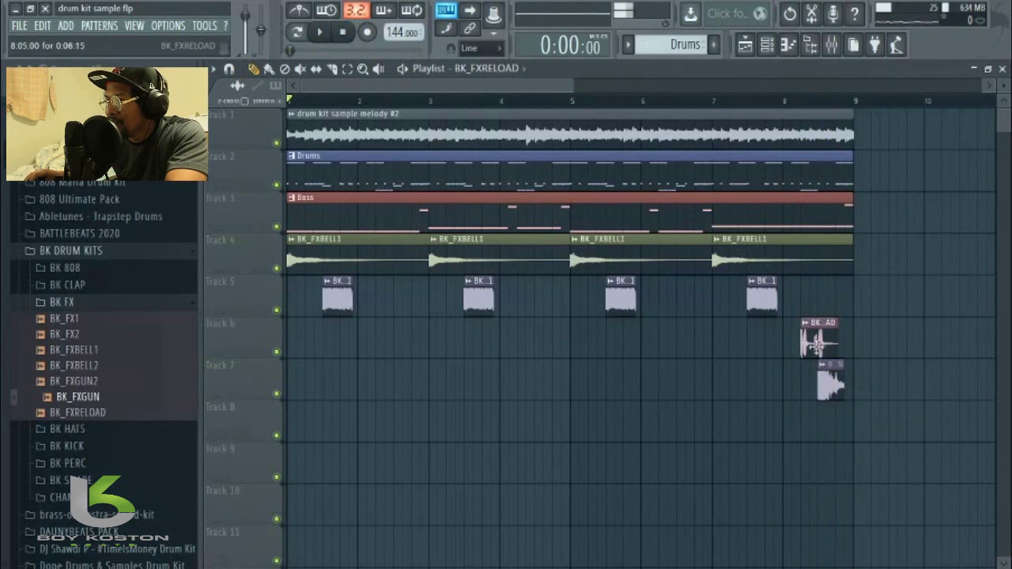
drag(818, 344, 800, 344)
Step: Set BK_FXRELOAD's channel volume to 52% and lower BK_FXGUN's channel volume, checking with playback before closing the settings
key(space)
click(763, 100)
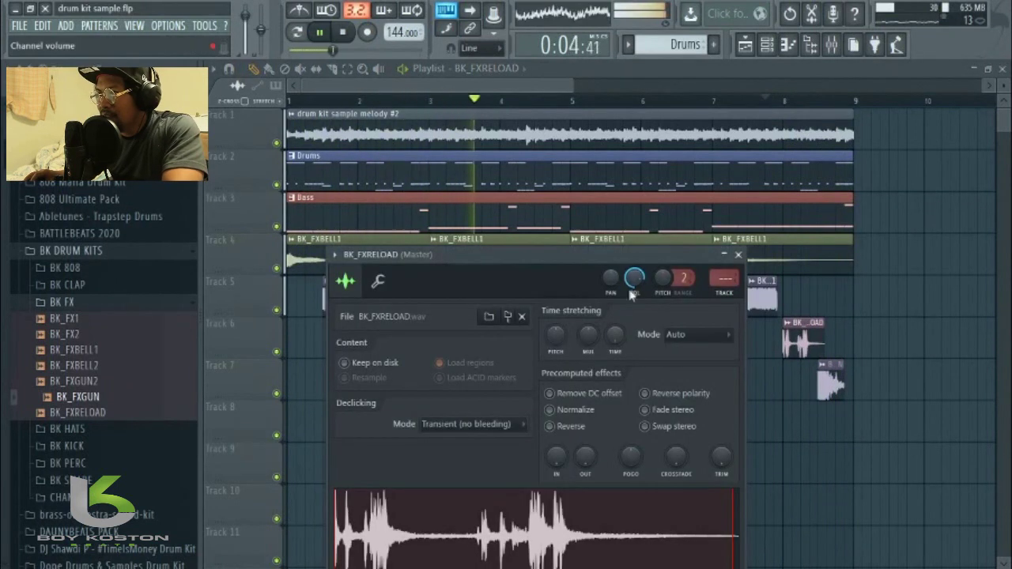
drag(631, 295, 631, 310)
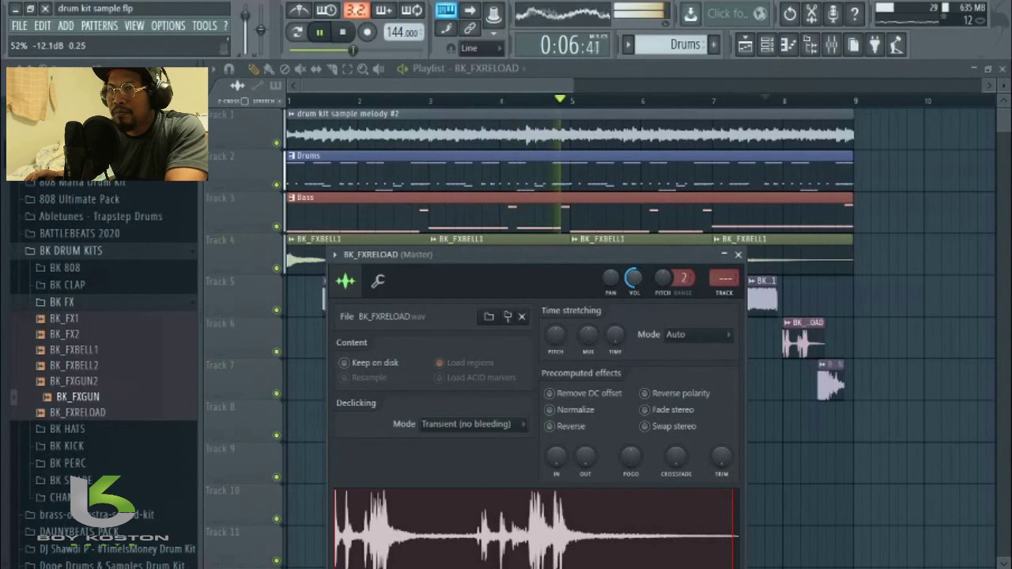
double_click(831, 383)
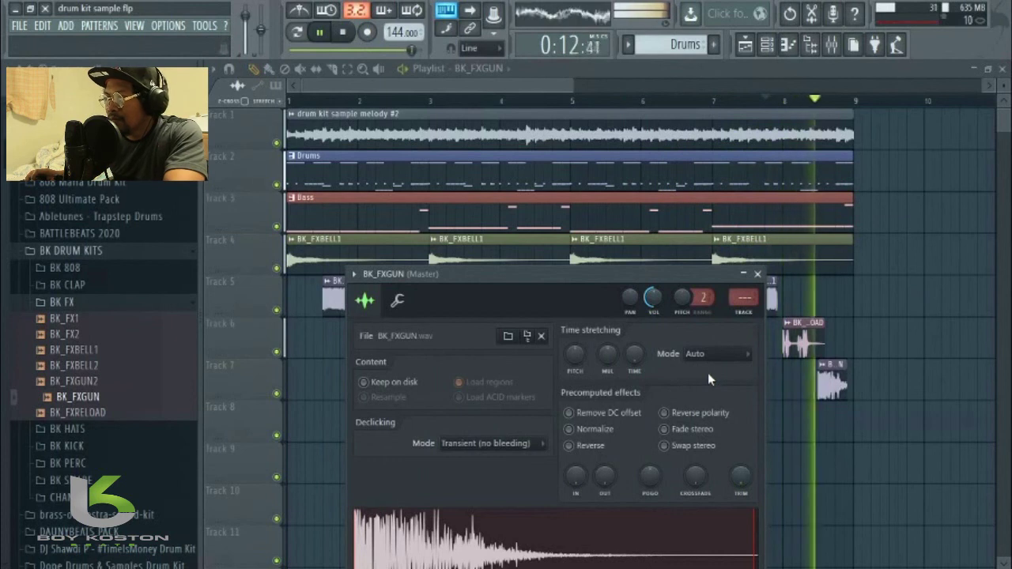
key(space)
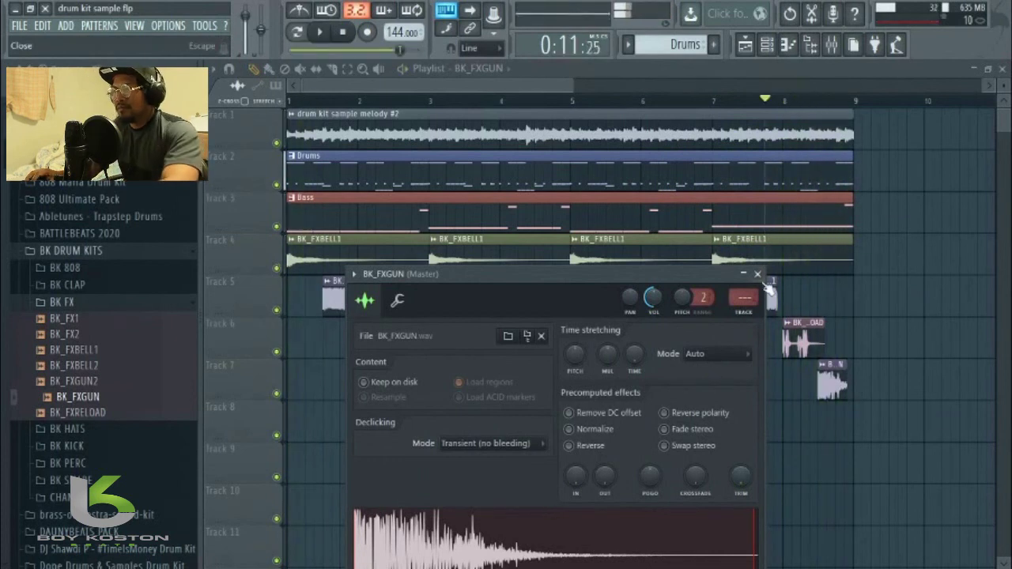
click(757, 274)
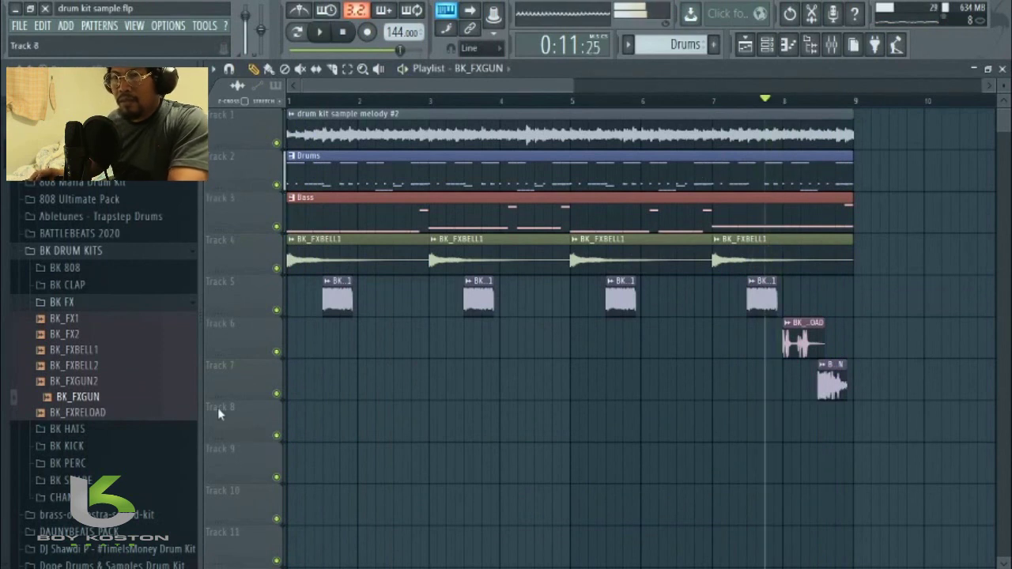
Step: Audition crashes in the BK HATS folder, place BK_CRASH at bar 1 on Track 8, and set its channel volume to 20%
click(71, 304)
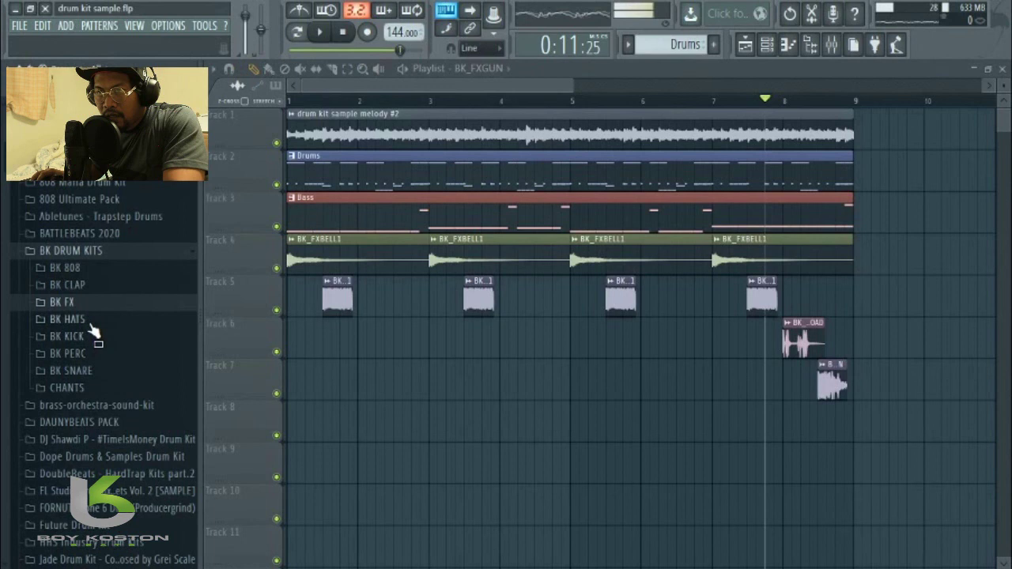
click(71, 320)
click(103, 368)
click(99, 384)
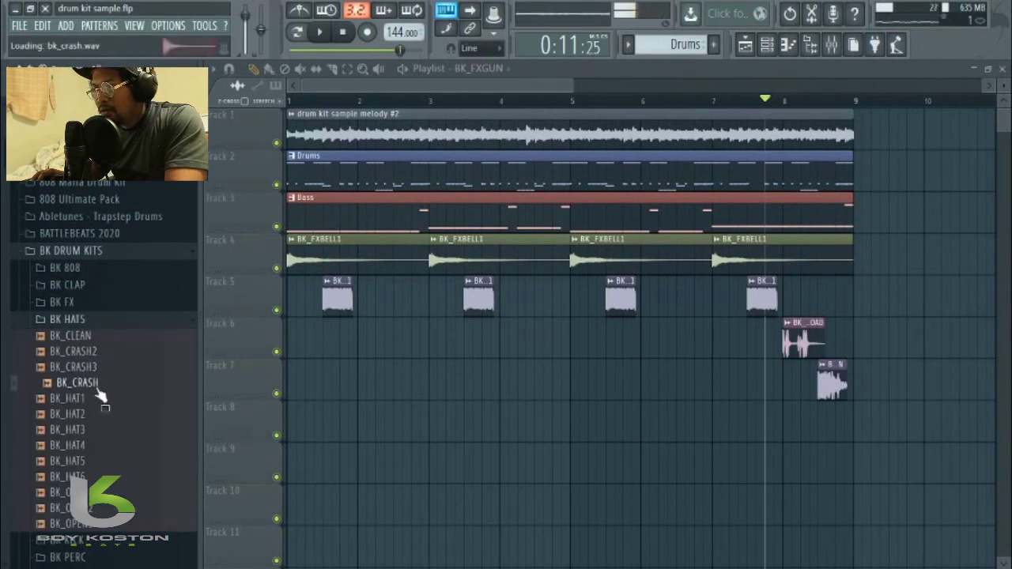
drag(180, 406, 293, 429)
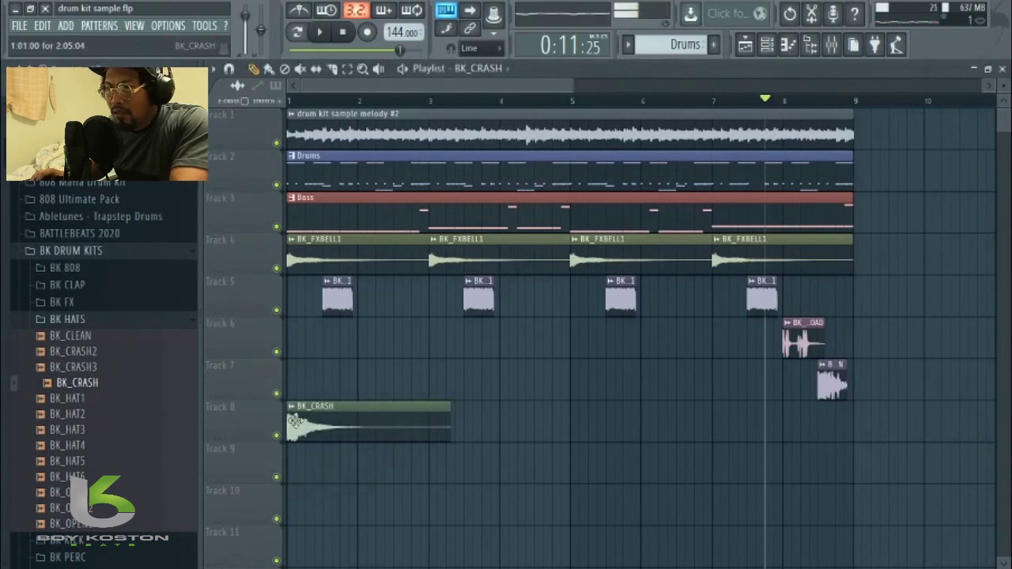
double_click(294, 421)
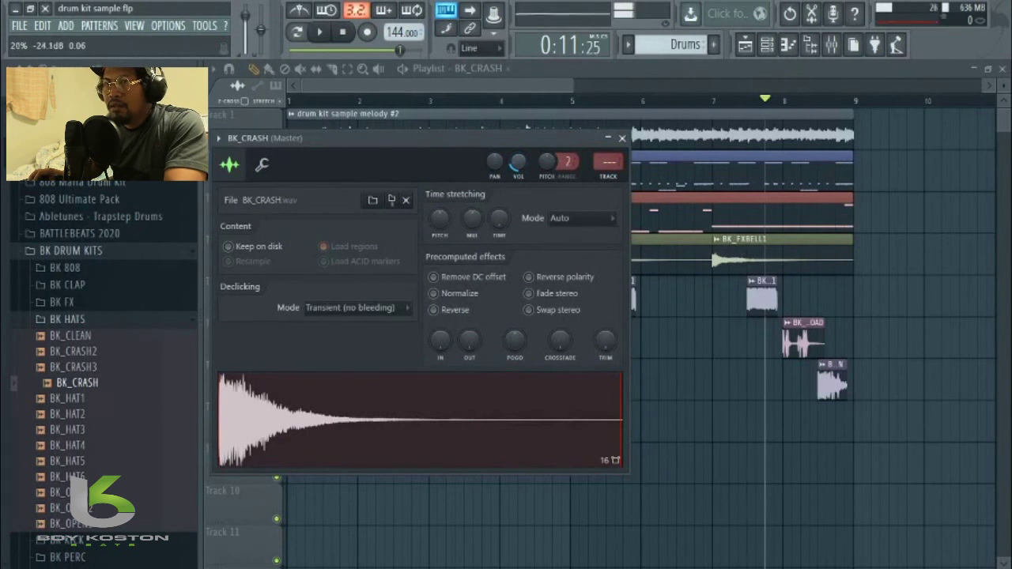
Step: Close the BK_CRASH channel settings and check the crash level in playback
key(space)
click(621, 138)
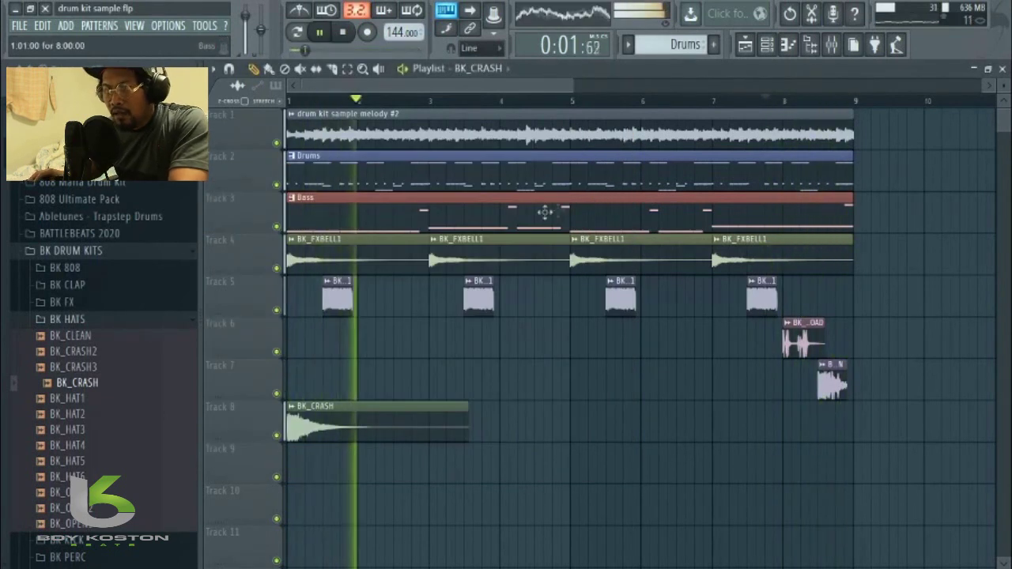
key(space)
Step: Audition the open hats in the BK HATS folder, place BK_OPEN1 on beat 2 of bar 1 on Track 9, and check it in playback
click(115, 510)
click(111, 526)
click(106, 497)
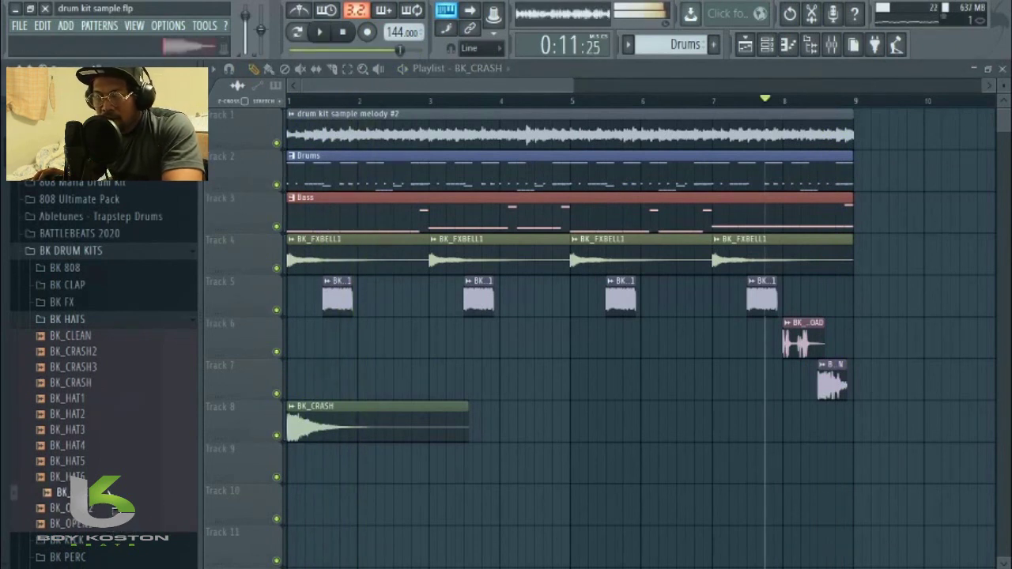
key(space)
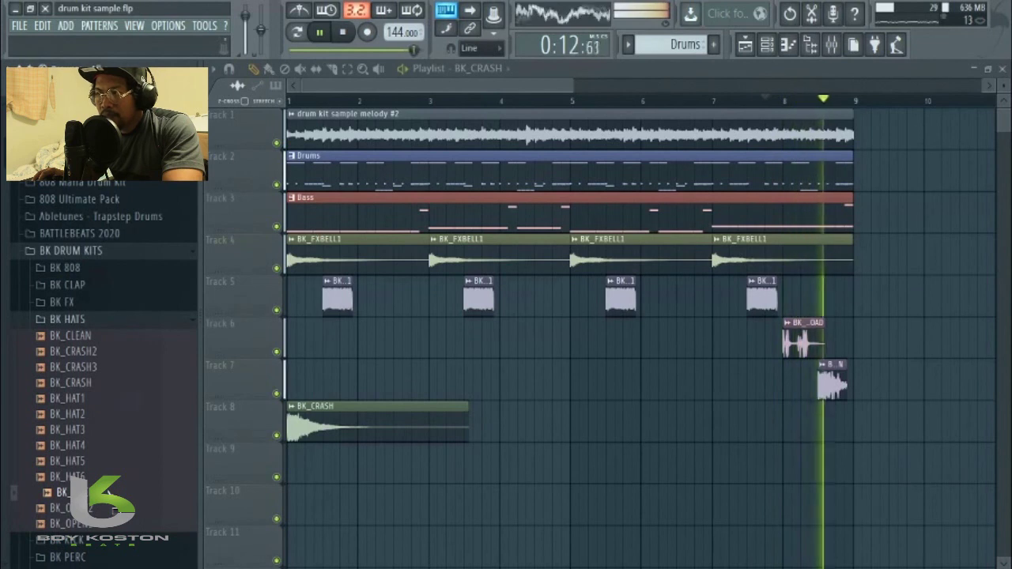
key(space)
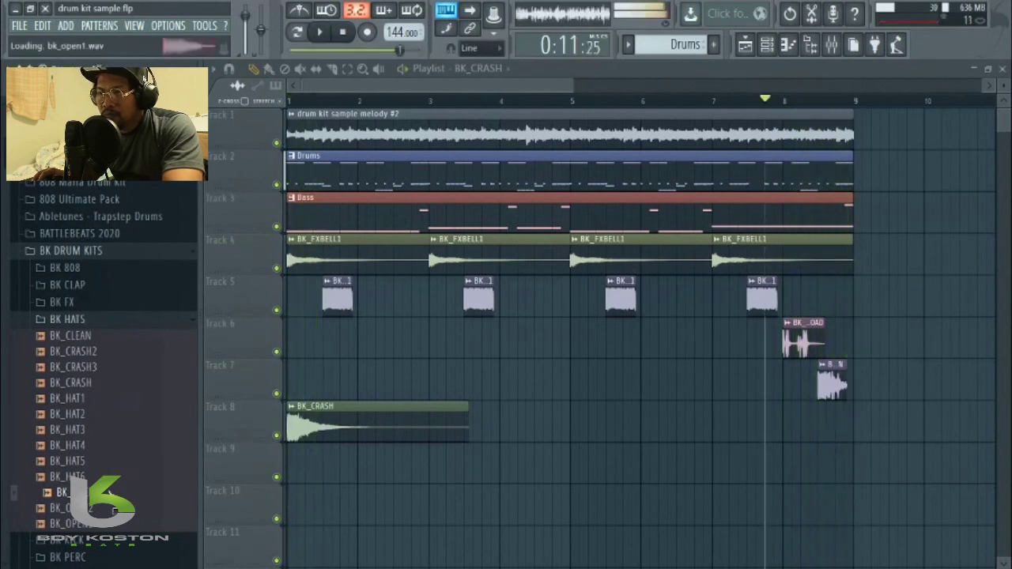
drag(303, 482, 308, 473)
key(space)
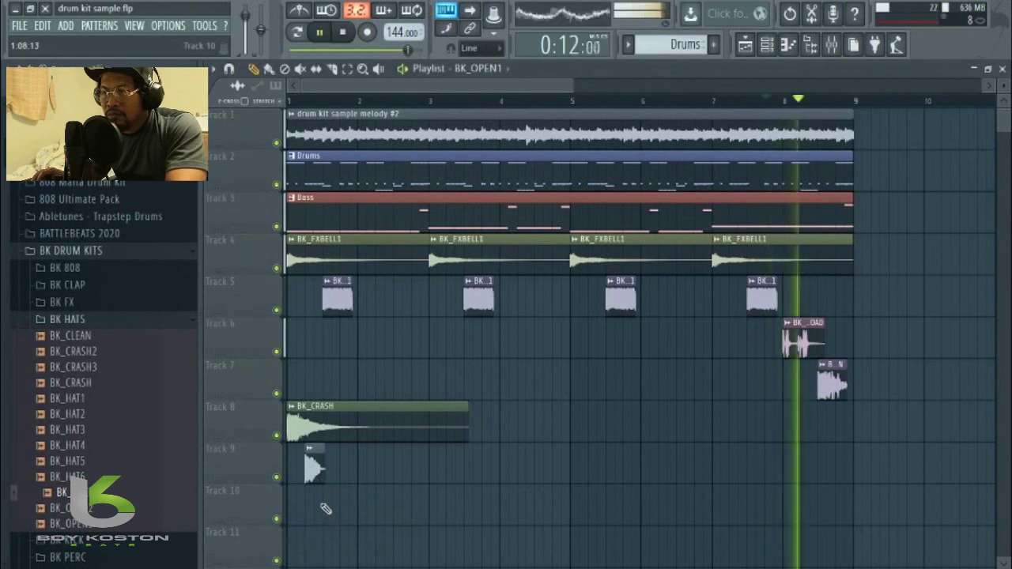
key(space)
Step: Set BK_OPEN1's channel volume to 16%, checking with playback before closing its settings
double_click(312, 472)
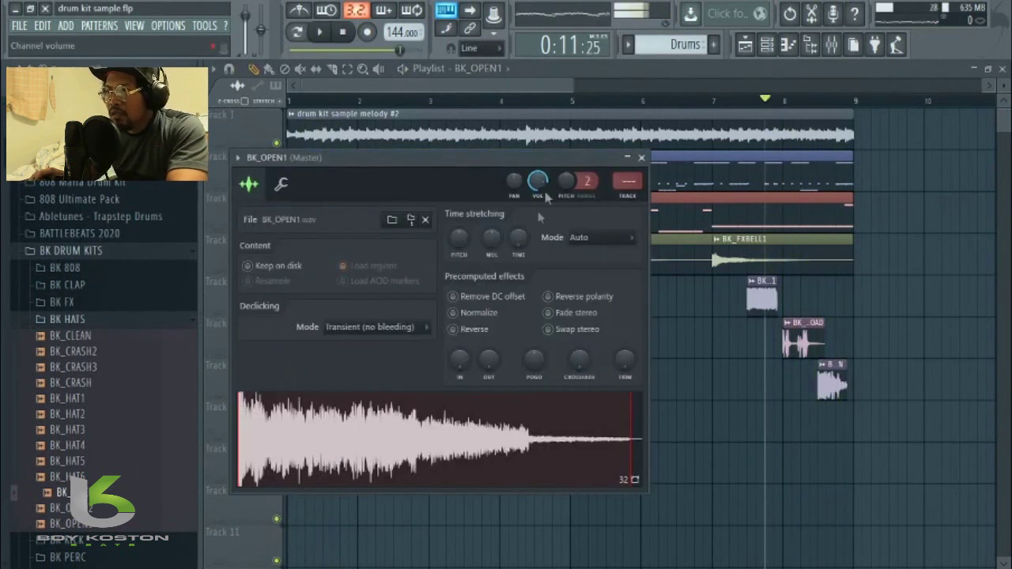
drag(518, 238, 518, 257)
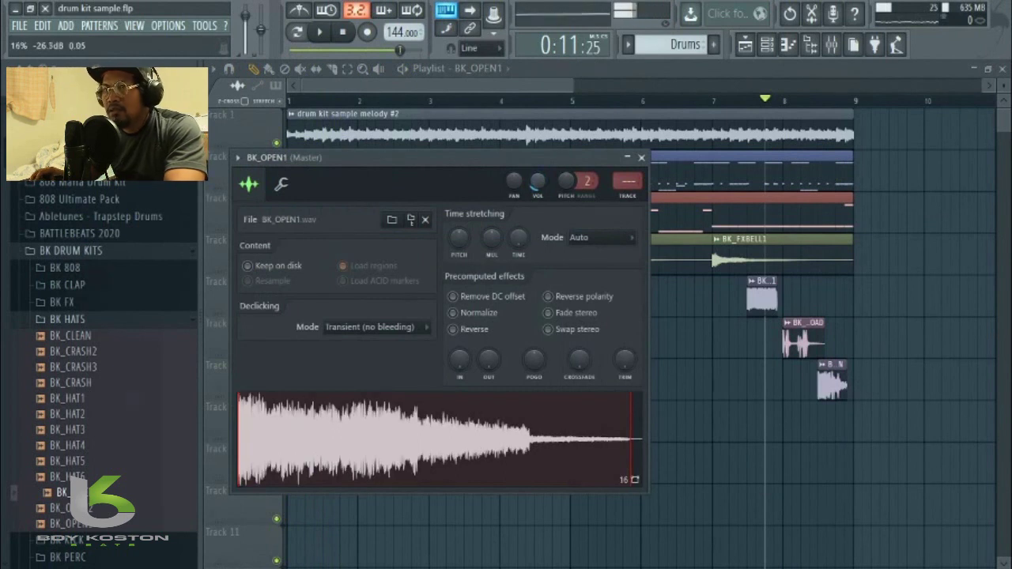
key(space)
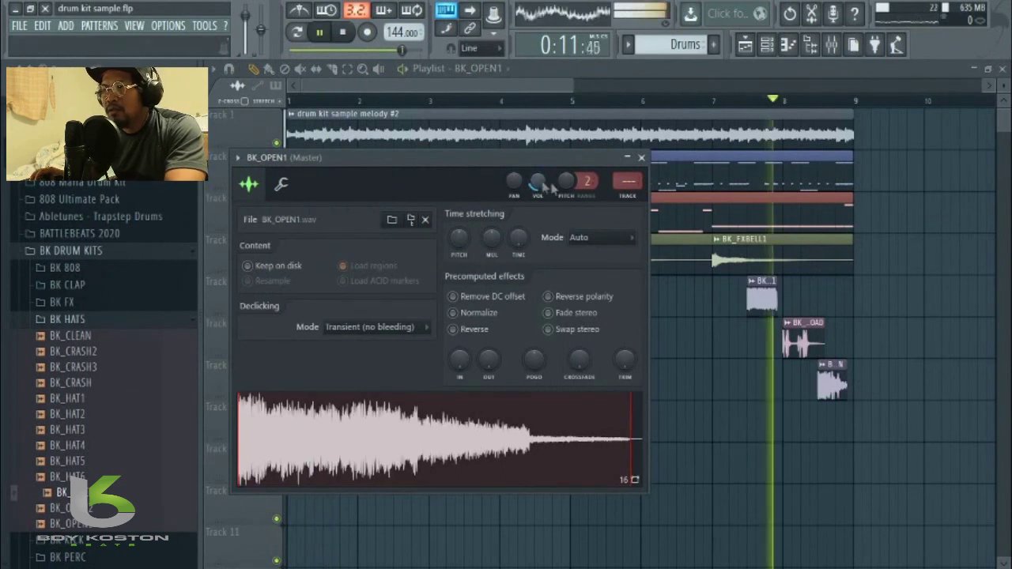
click(641, 157)
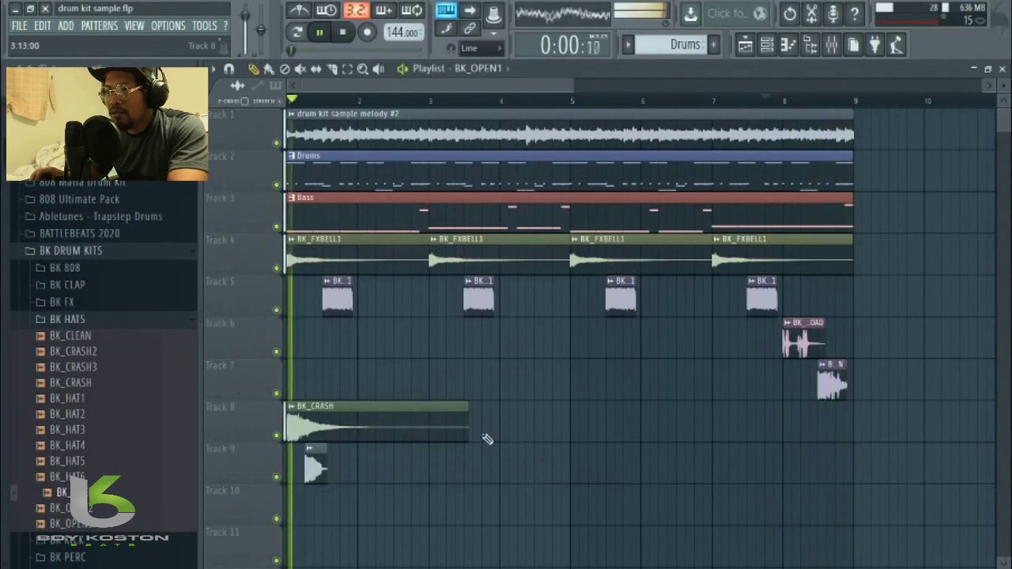
Step: Repeat the BK_OPEN1 clip on beat 2 of bars 2 through 8 on Track 9, checking with playback
key(space)
key(space)
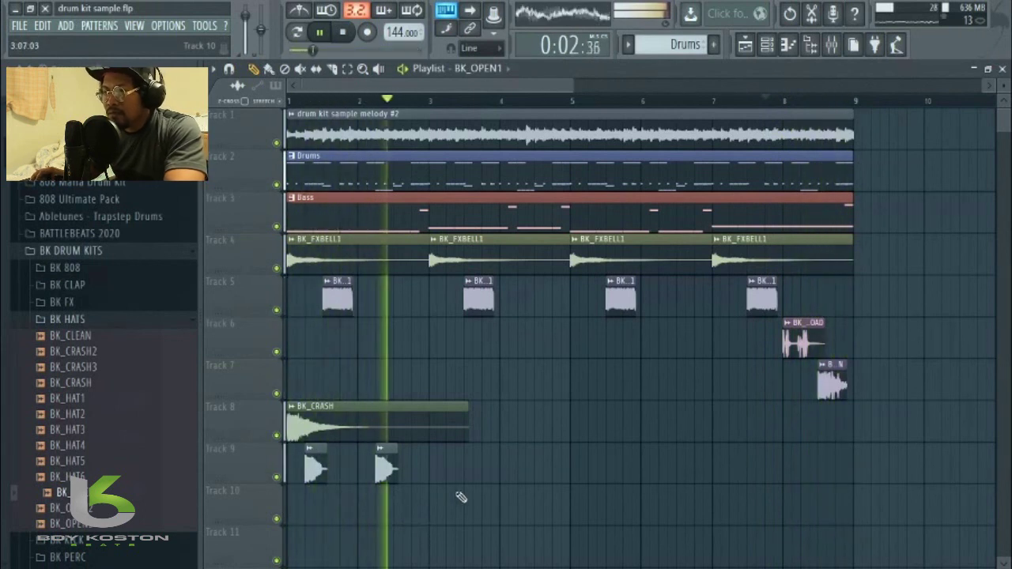
key(space)
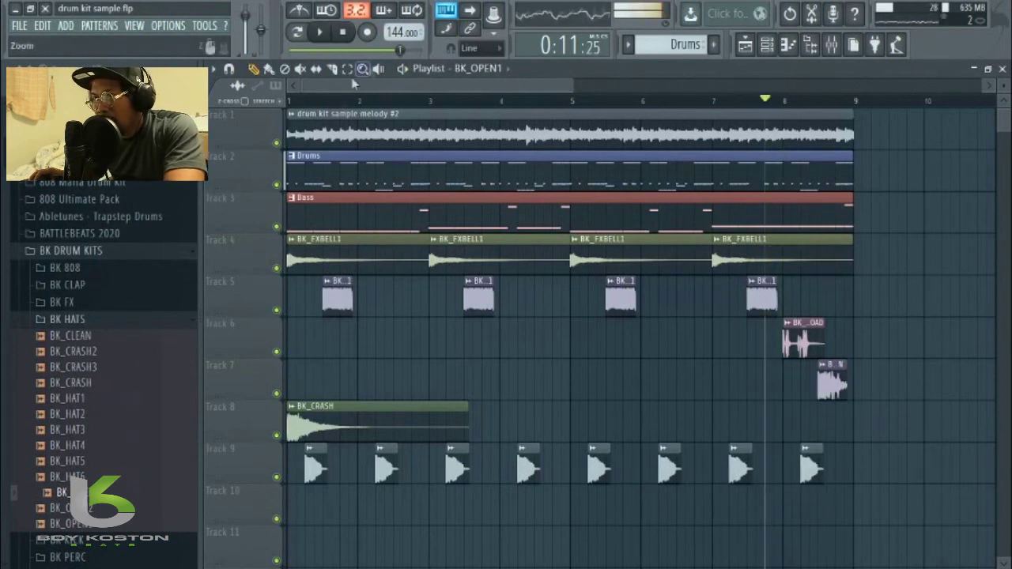
Step: Play the arrangement from bar 1 and review BK_OPEN1's level with its channel settings open
key(space)
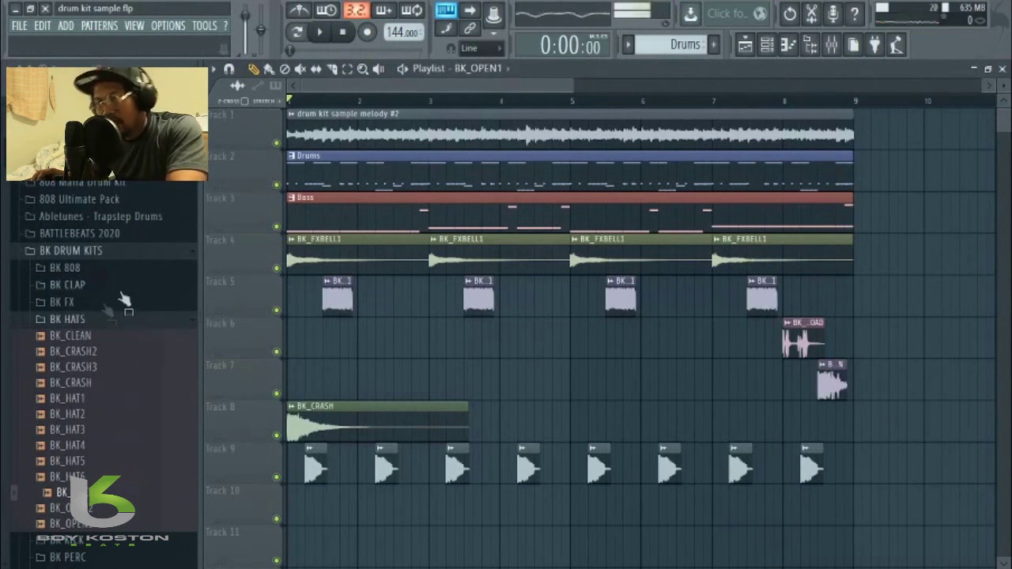
key(space)
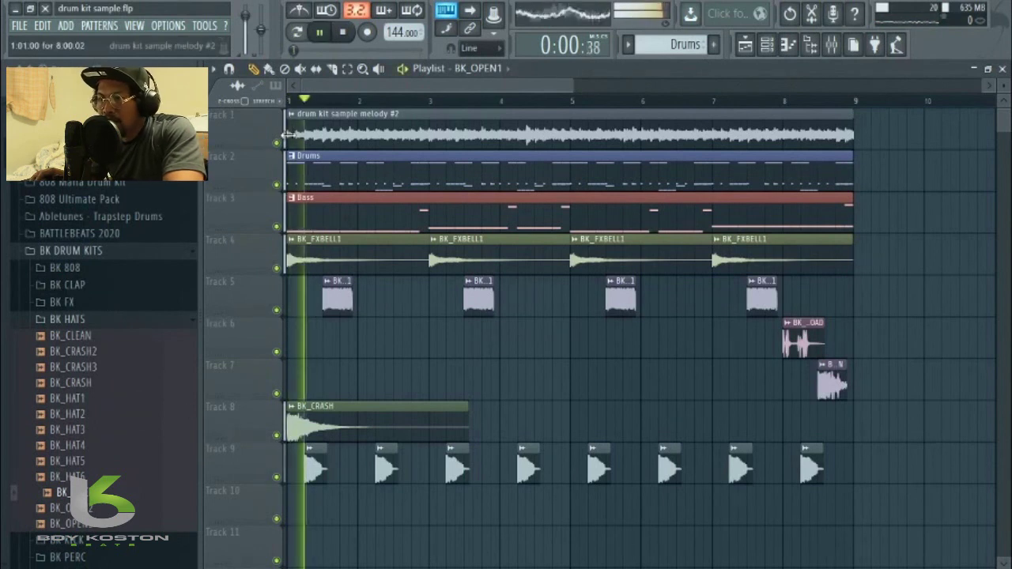
key(space)
double_click(382, 472)
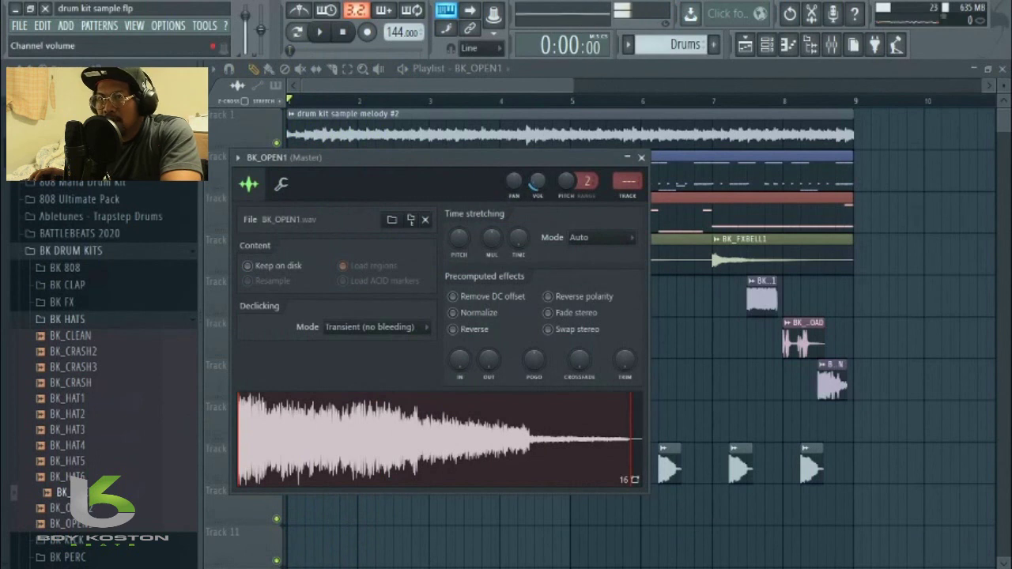
key(space)
click(641, 157)
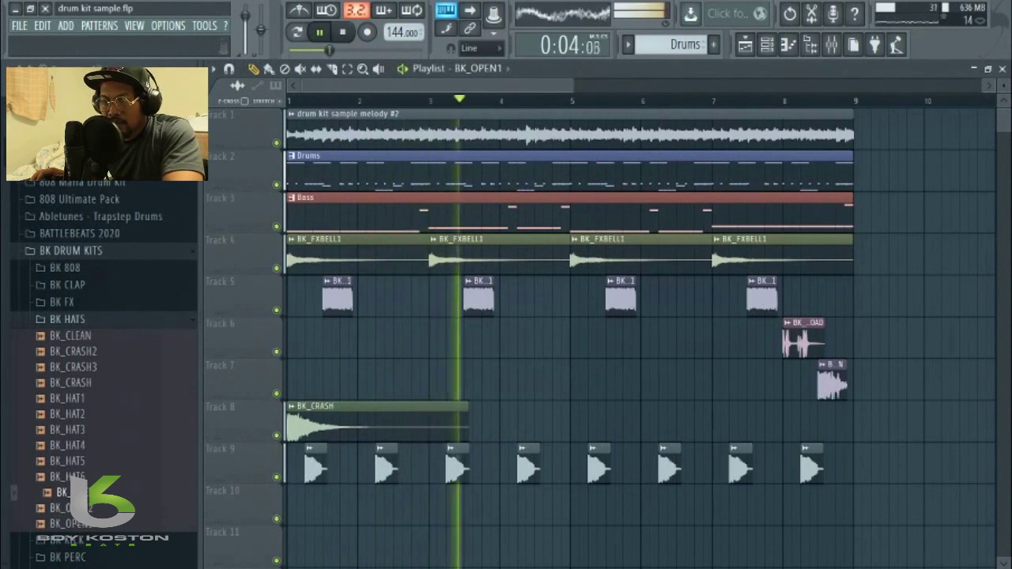
Step: Audition BK_CHANTS1 in the CHANTS folder and place it halfway through bar 1 on Track 10, restarting playback
click(68, 318)
key(space)
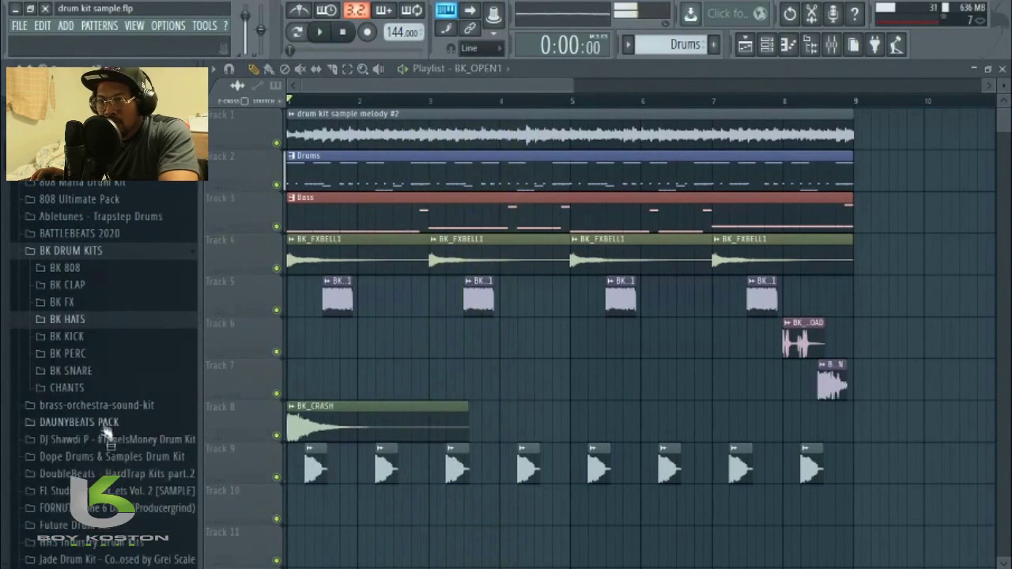
click(79, 390)
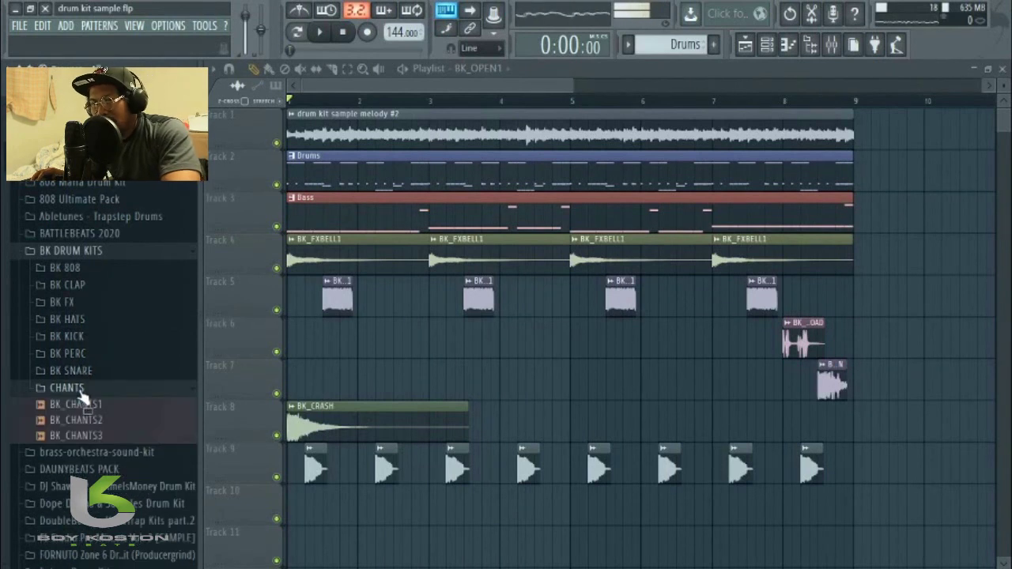
click(88, 405)
key(space)
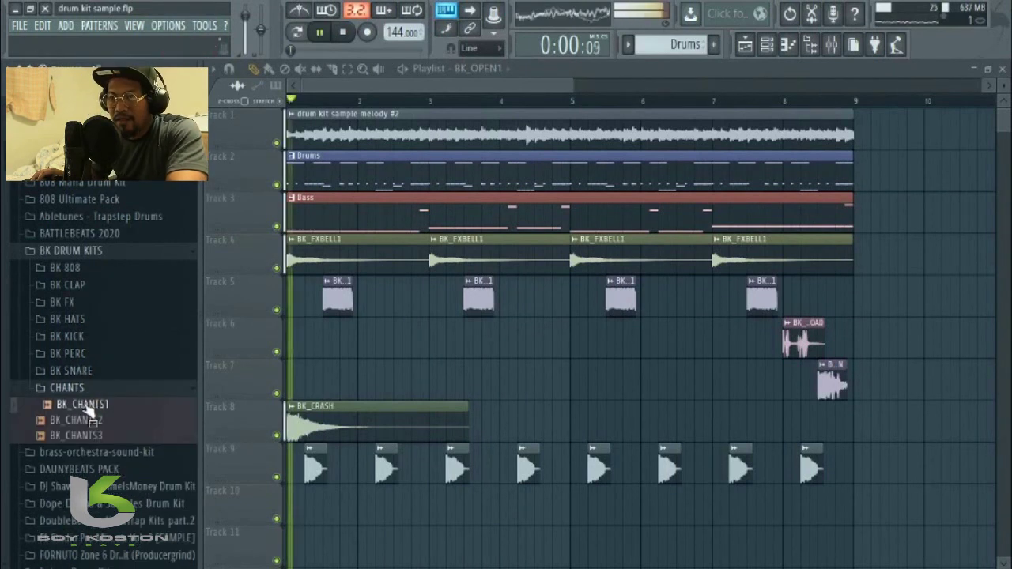
drag(88, 408, 331, 510)
key(space)
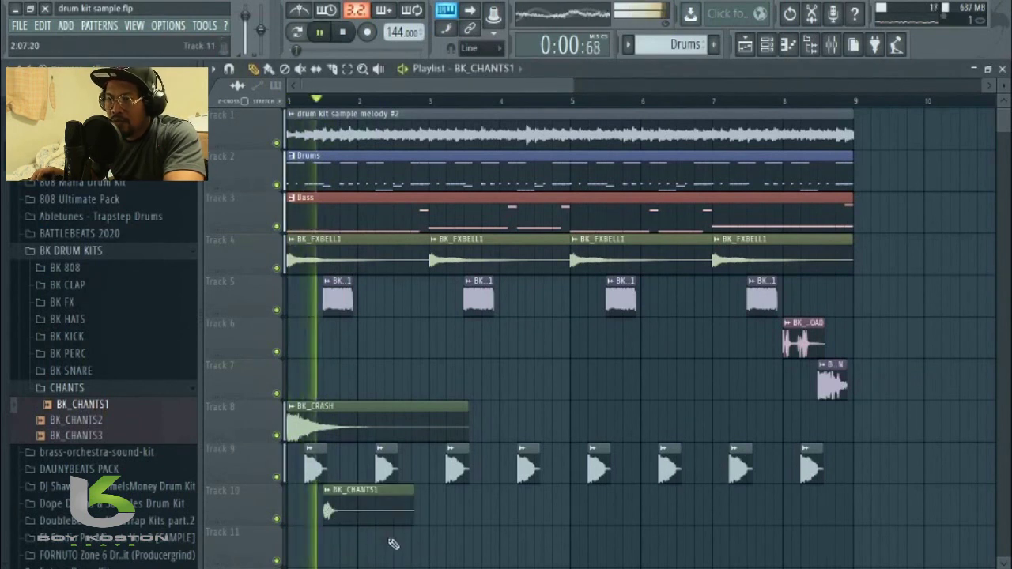
Step: Add BK_CHANTS1 clips halfway through bars 3, 5 and 7 on Track 10, stop playback, and save the project
click(467, 522)
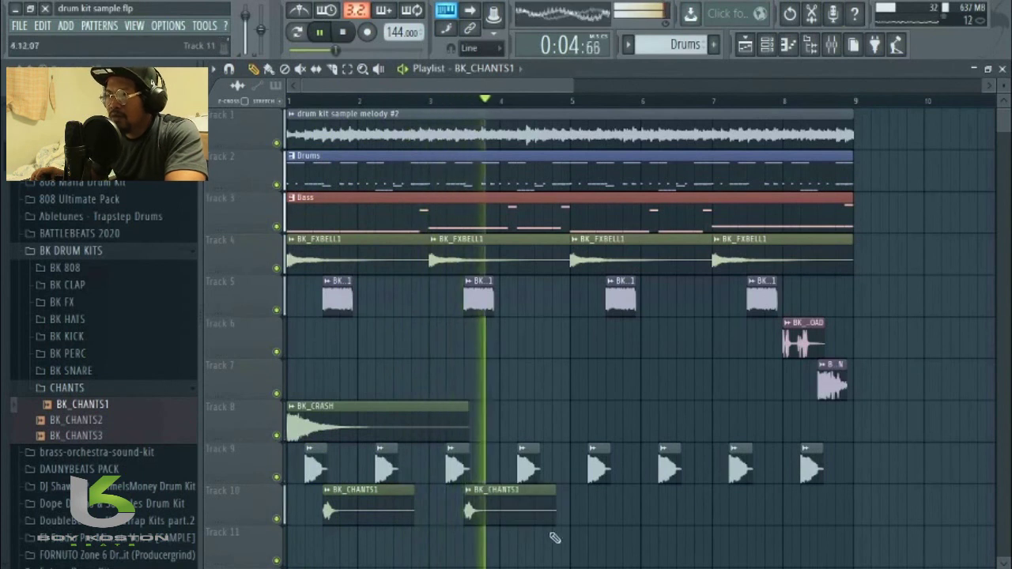
click(609, 523)
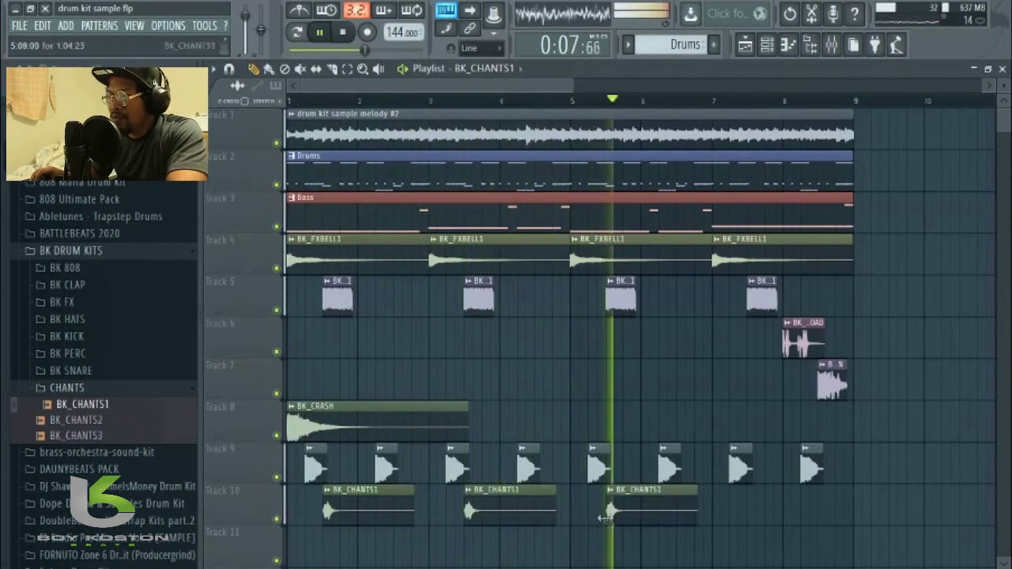
click(748, 522)
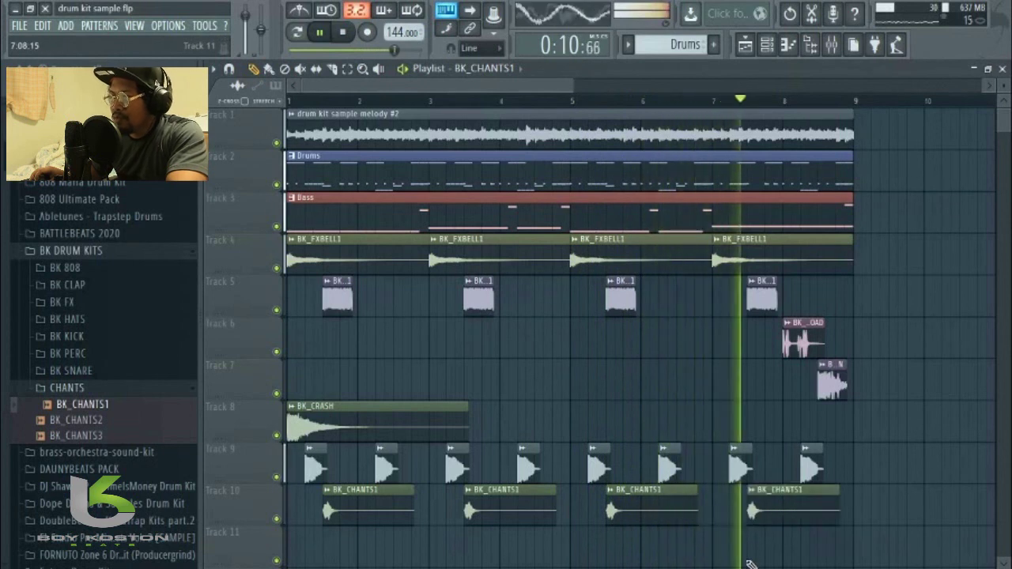
key(space)
key(ctrl+s)
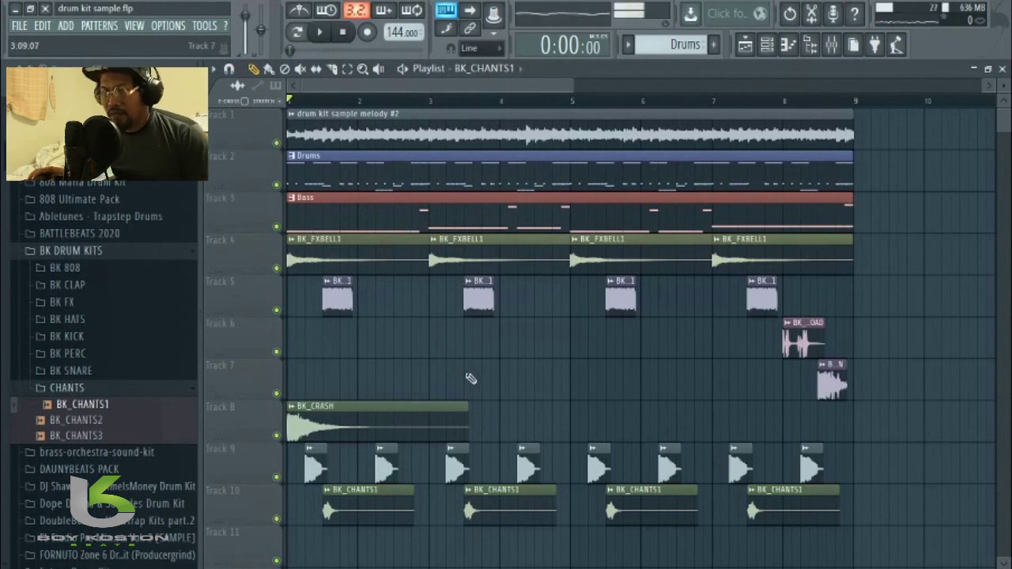
Step: Collapse the CHANTS folder and lower BK_CHANTS1's channel volume during playback, closing its settings and stopping playback
click(59, 388)
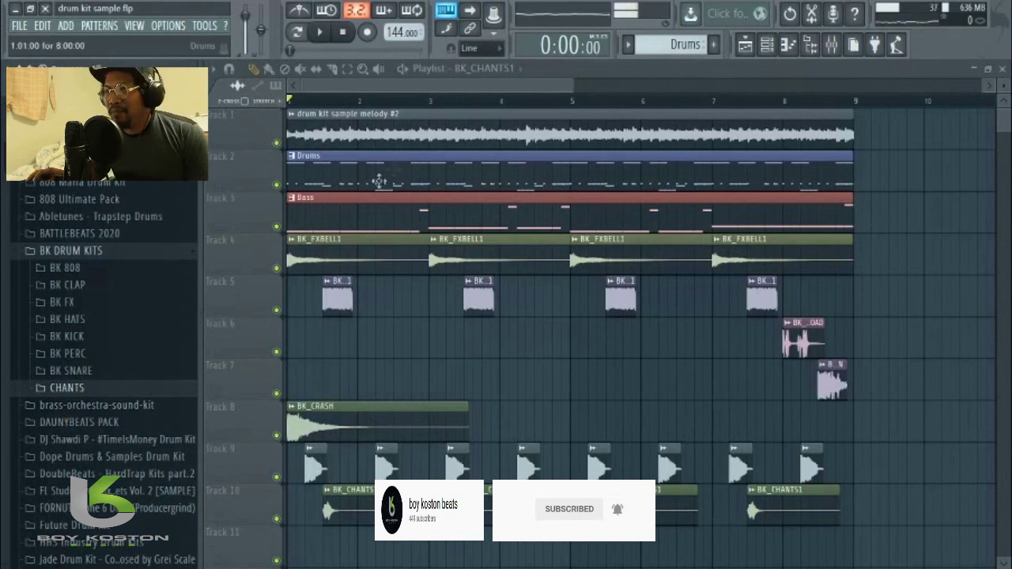
key(space)
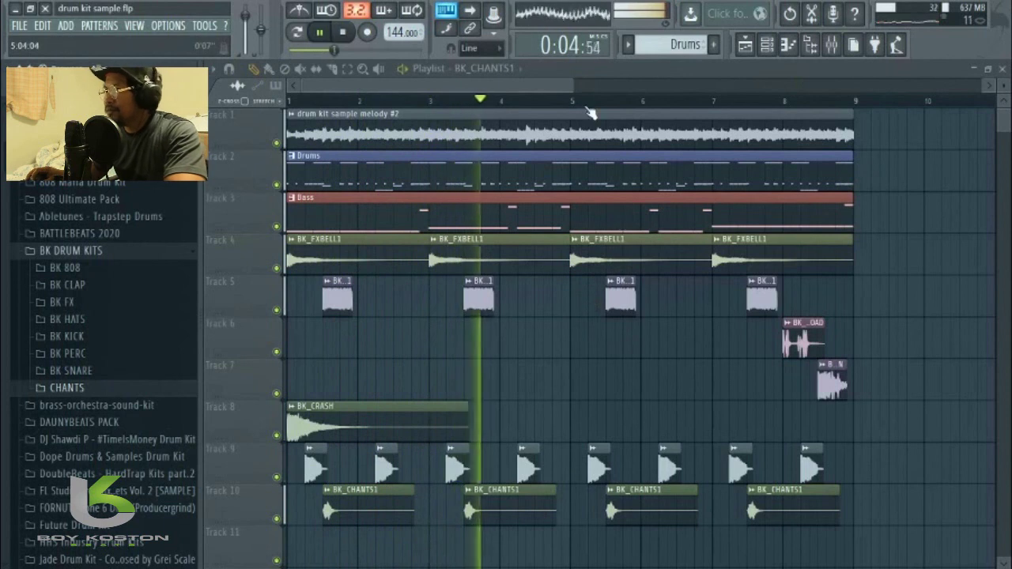
double_click(361, 501)
drag(559, 222, 559, 260)
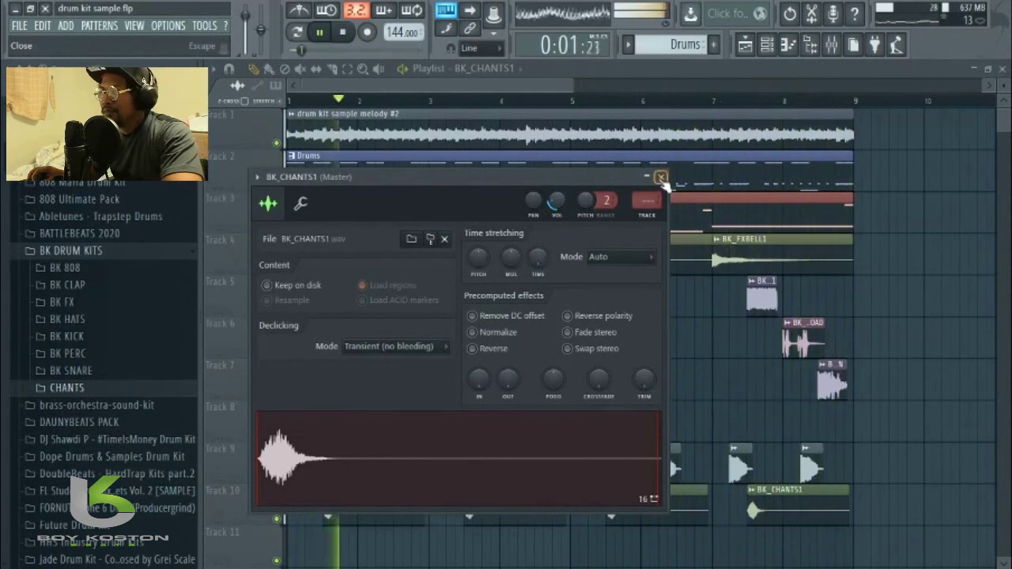
click(660, 177)
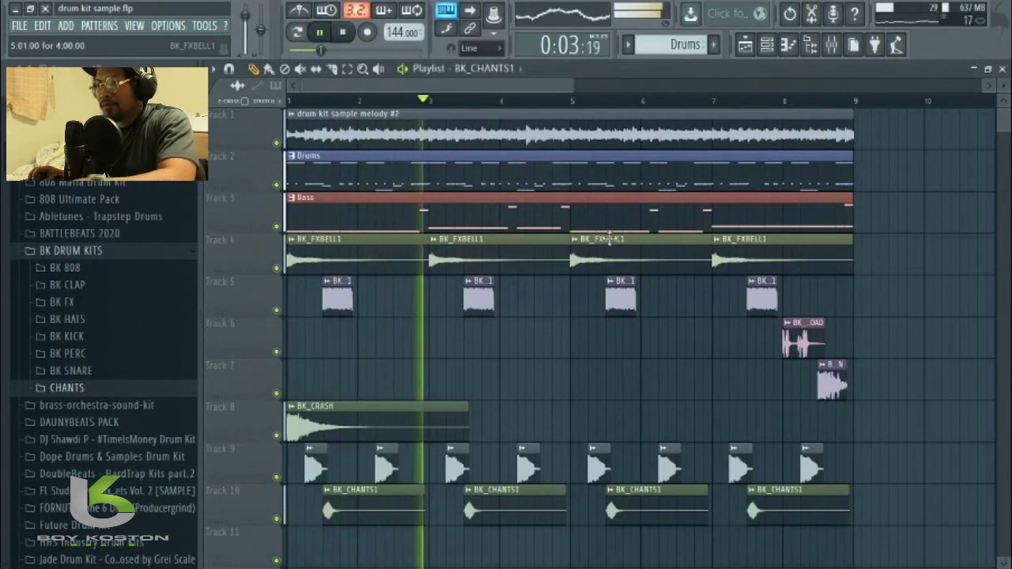
key(space)
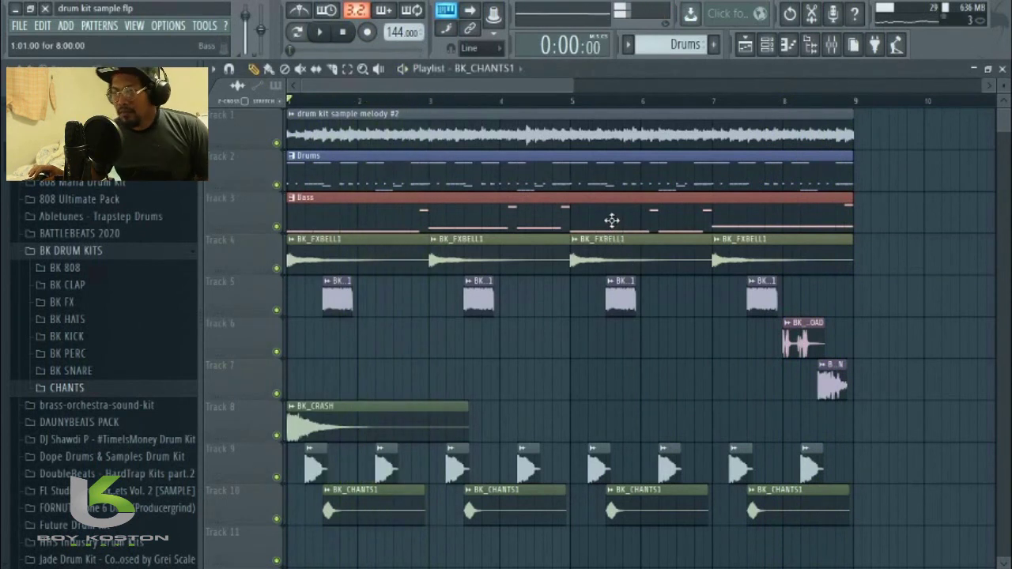